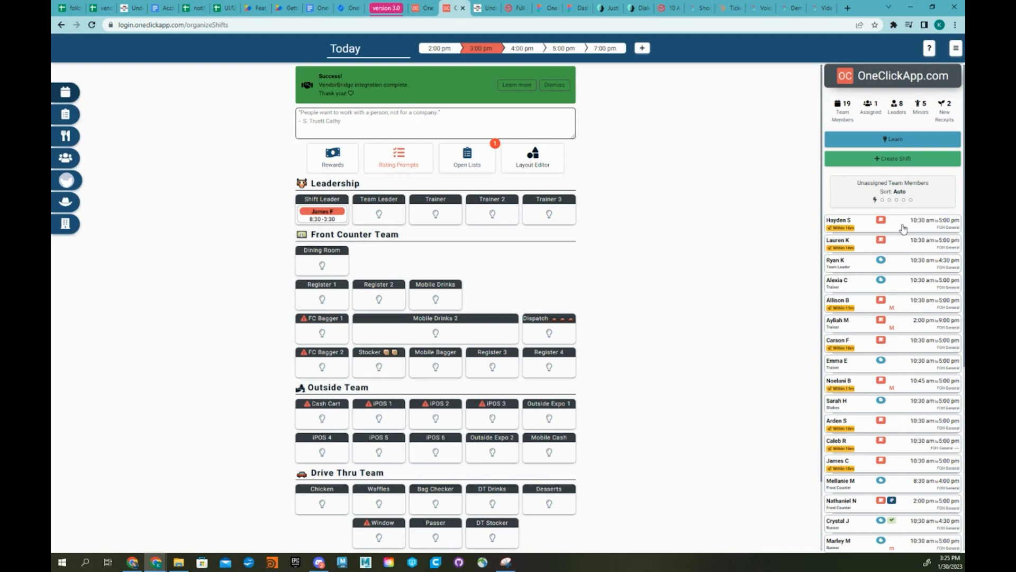
- Assign five unassigned team members to Dispatch, Register 3, Mobile Bagger, Stocker and iPOS 3, and move the one on Register 3 to FC Bagger 1
left_click_drag(901, 230, 549, 333)
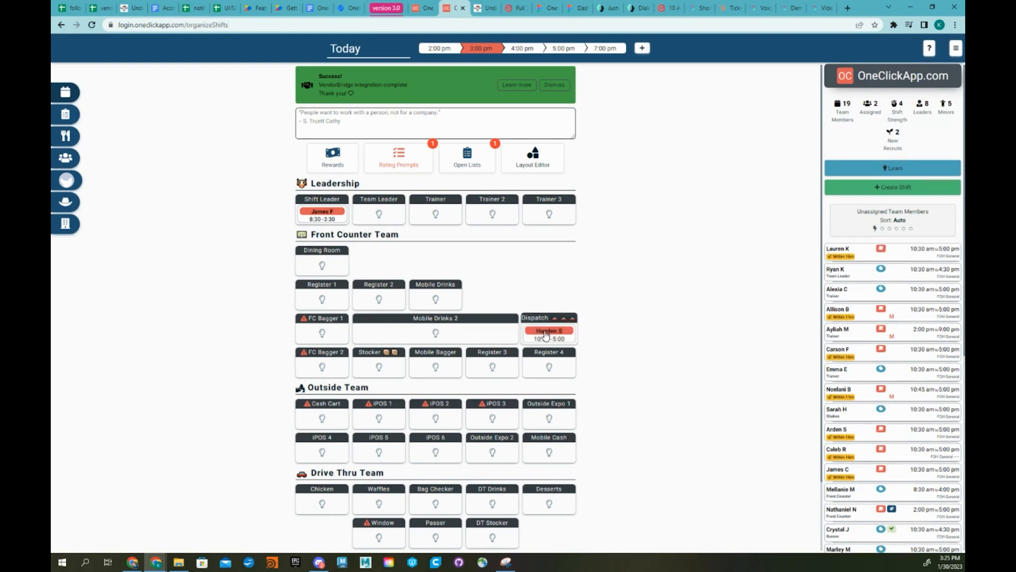
left_click_drag(875, 264, 493, 365)
left_click_drag(926, 257, 435, 367)
left_click_drag(852, 252, 379, 366)
left_click_drag(881, 267, 507, 430)
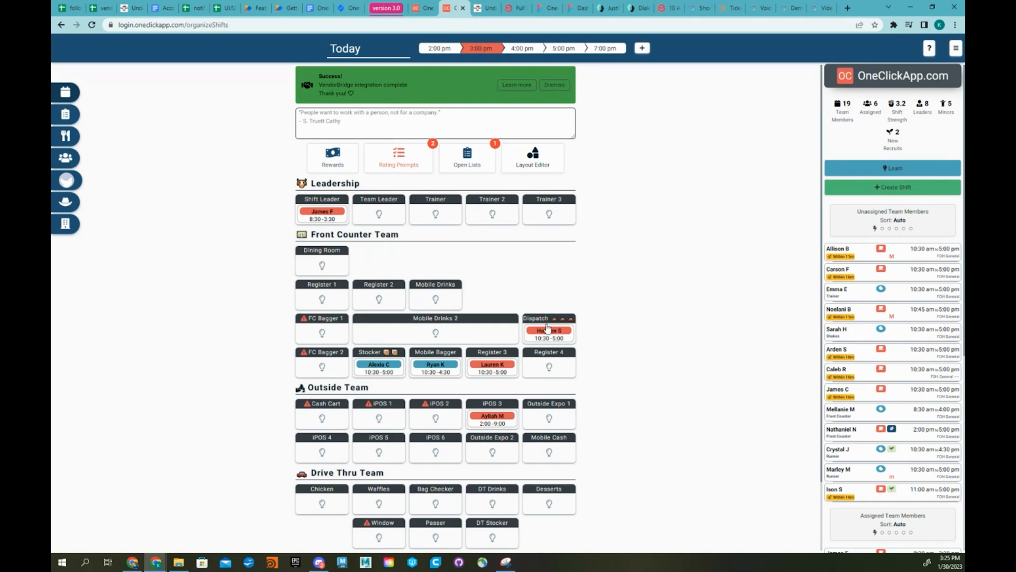
left_click_drag(505, 374, 320, 333)
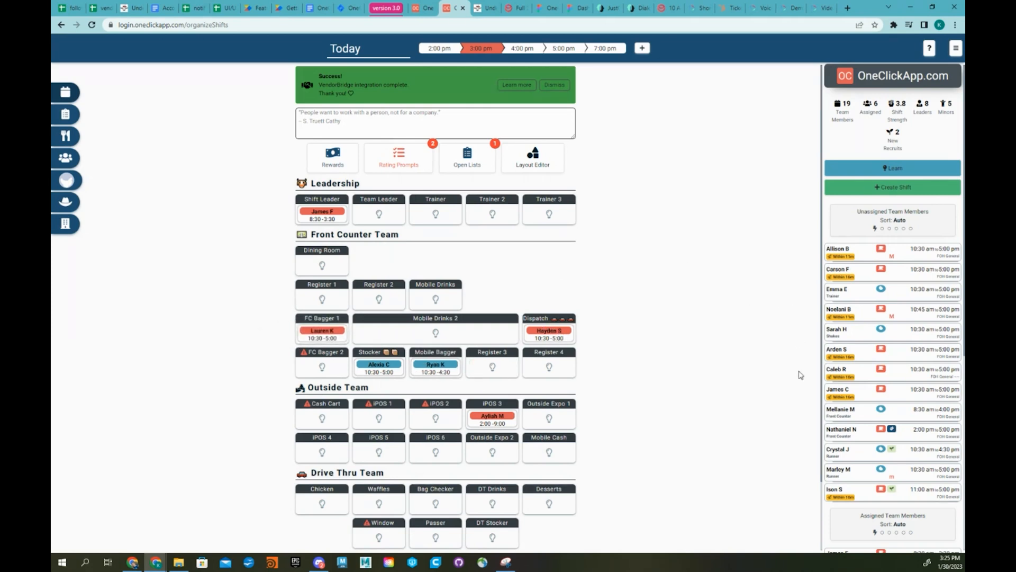
- Reset the 3:00 pm layout and fill its positions with Auto Schedule
scroll(854, 378, "down", 5)
left_click(842, 448)
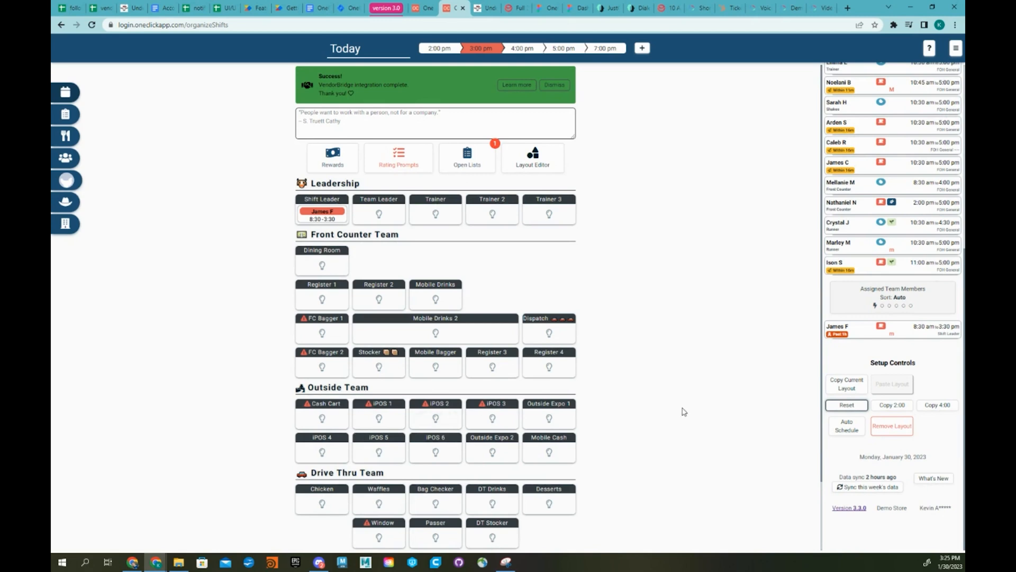
left_click(852, 427)
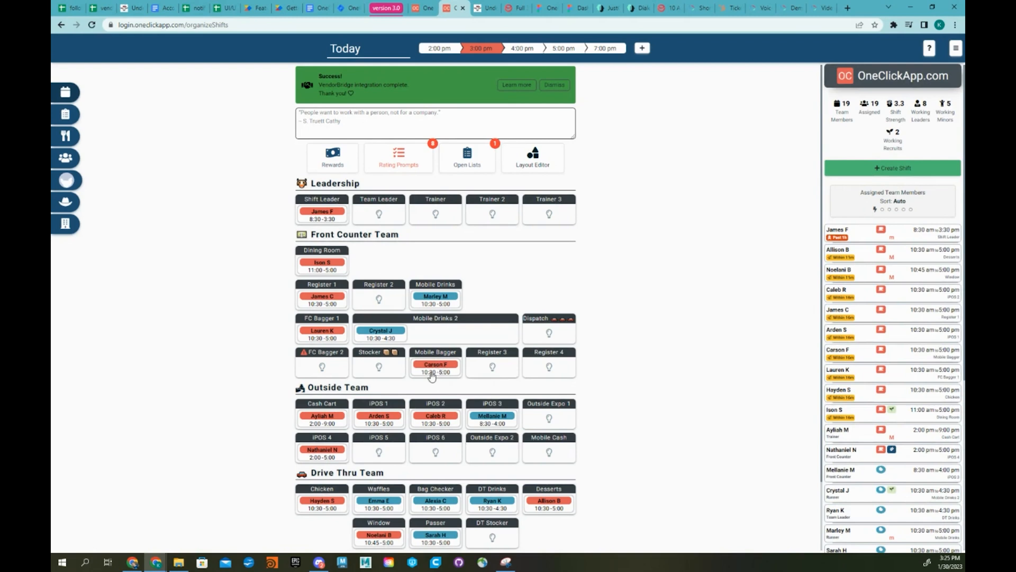
- Move the Mobile Bagger to FC Bagger 2 and the Mobile Drinks person to Register 2, additionally assigning that same person to Mobile Drinks
left_click_drag(434, 376, 334, 379)
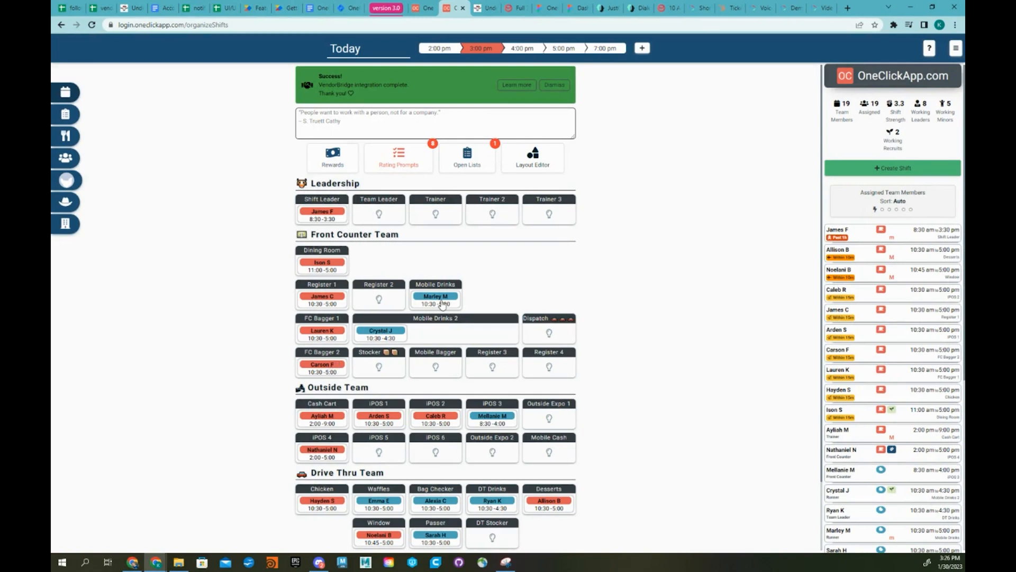
left_click_drag(442, 304, 392, 307)
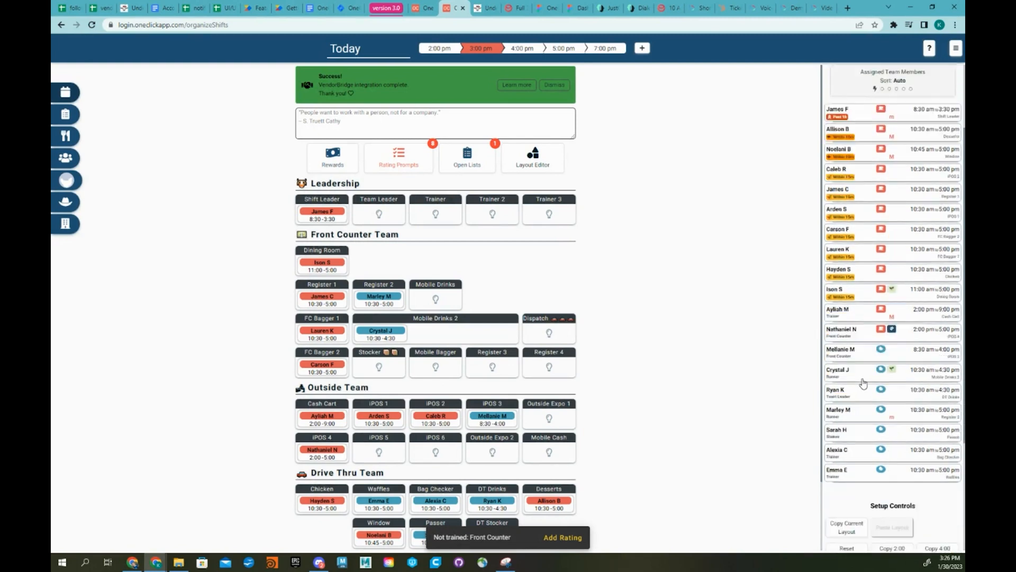
scroll(864, 381, "down", 5)
scroll(863, 380, "up", 3)
left_click_drag(856, 439, 435, 302)
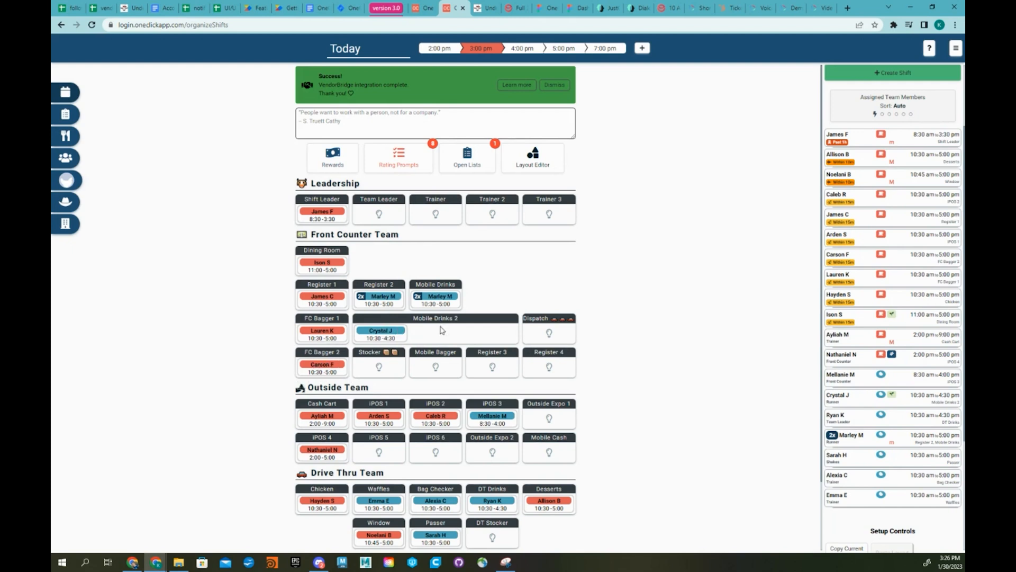
- Switch to the 4:00 pm shift and copy the 3:00 pm layout into it
scroll(532, 357, "down", 2)
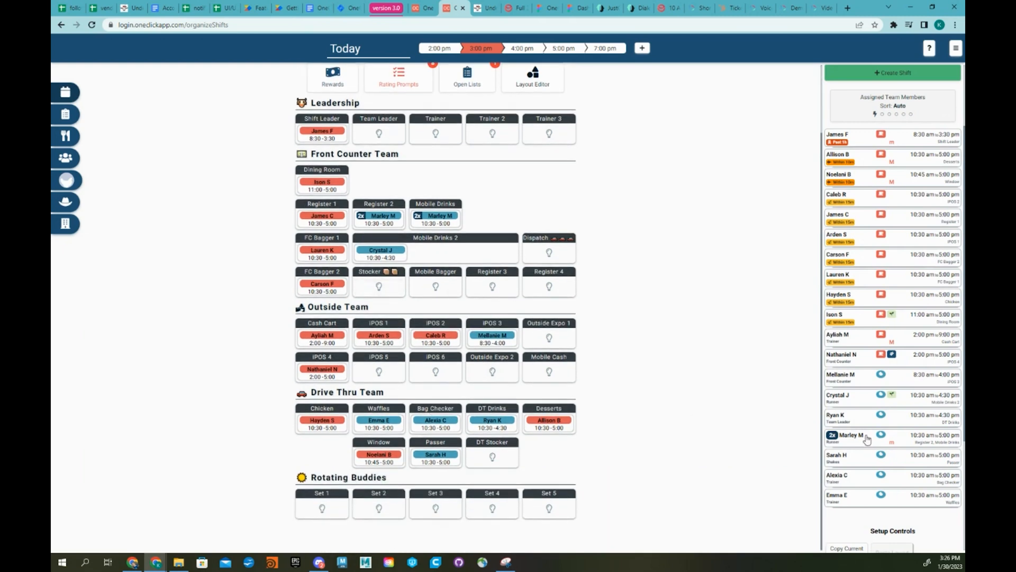
scroll(845, 465, "down", 1)
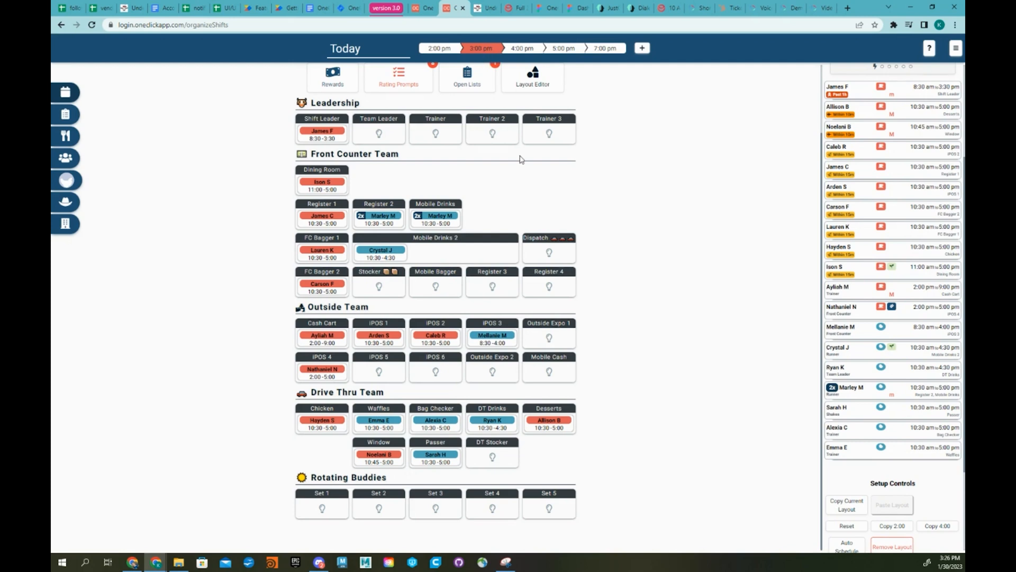
scroll(553, 159, "up", 2)
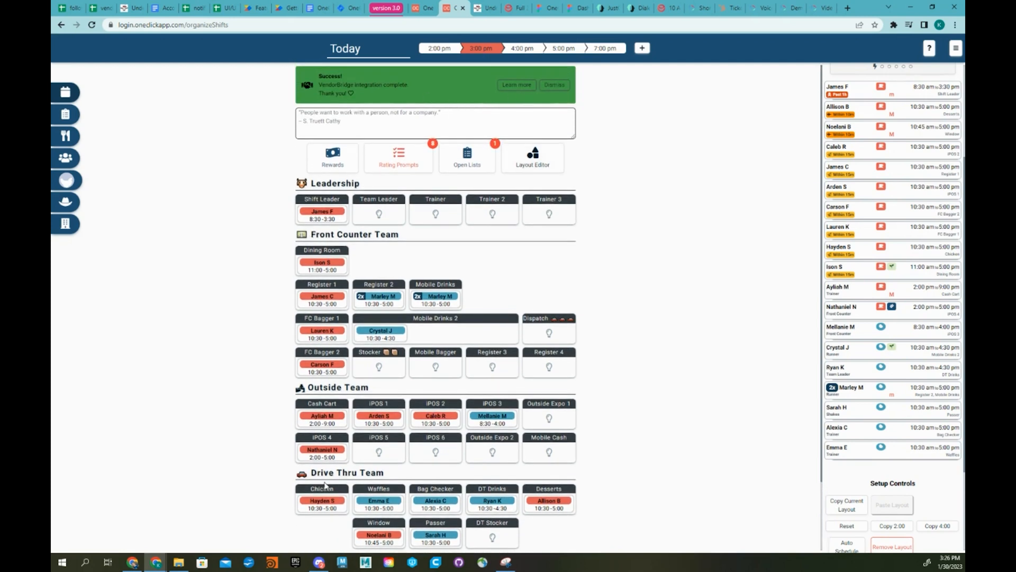
left_click(520, 47)
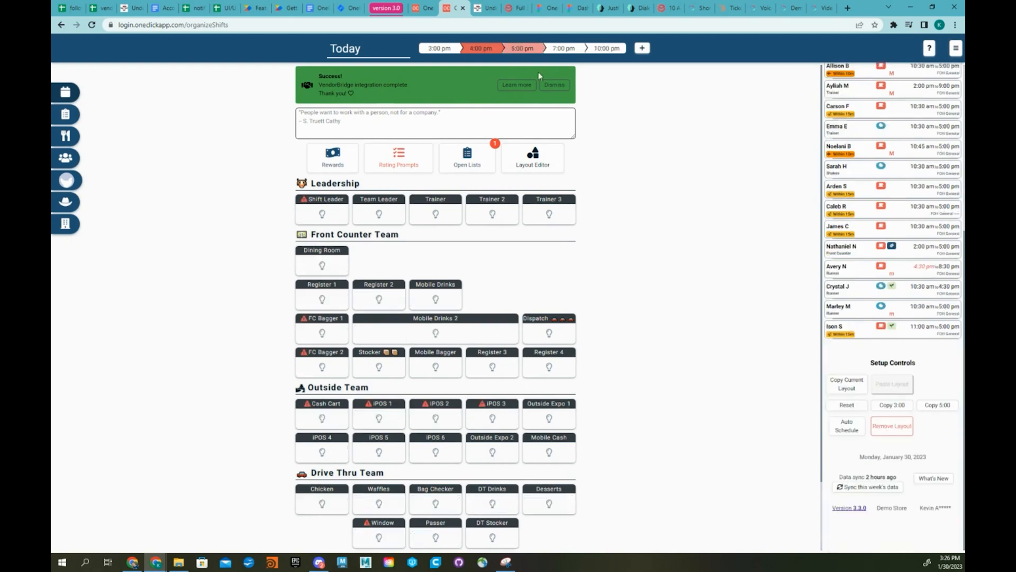
left_click(893, 405)
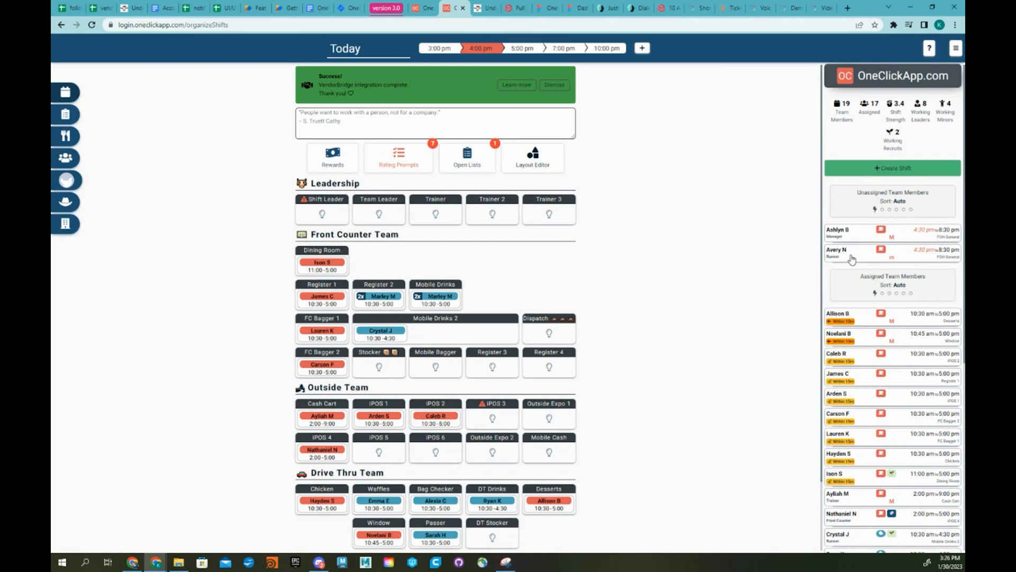
- Assign the two unassigned team members to Register 3 and iPOS 3, and swap Dining Room with Register 1 and FC Bagger 1 with FC Bagger 2
left_click_drag(852, 256, 516, 373)
left_click_drag(865, 237, 494, 422)
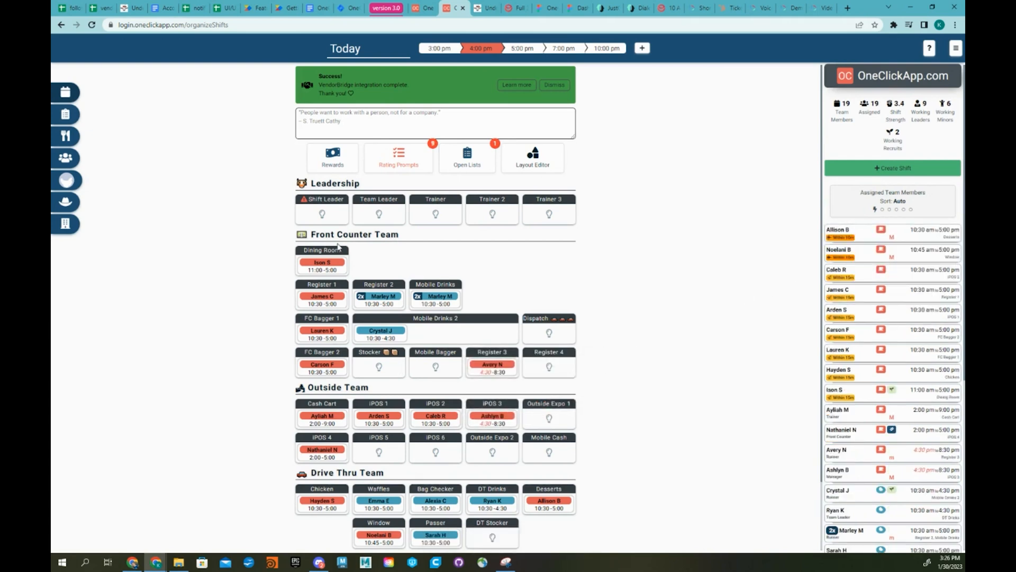
left_click_drag(325, 299, 323, 320)
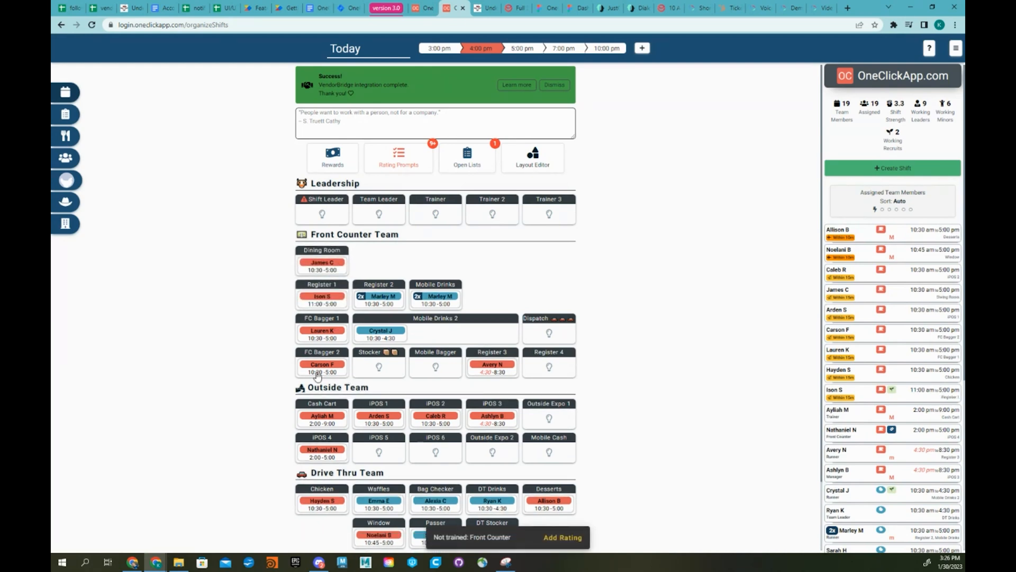
left_click_drag(318, 374, 382, 366)
mouse_move(328, 338)
left_mouse_down()
mouse_move(325, 367)
mouse_move(322, 331)
left_mouse_up()
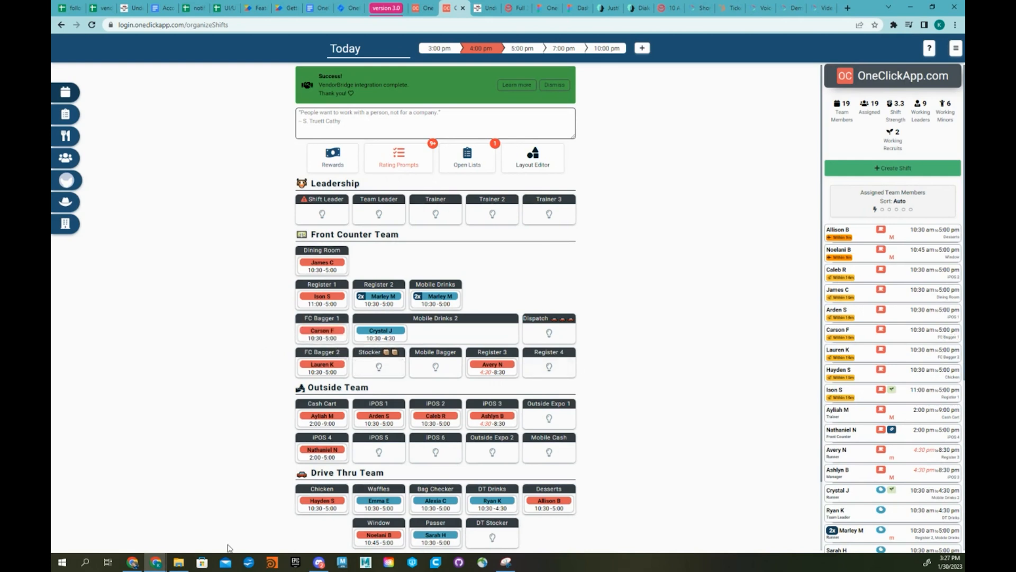
- Reset the 4:00 pm layout and assign the last two unassigned team members in the list to Chicken and Waffles
scroll(513, 472, "down", 2)
scroll(838, 405, "down", 5)
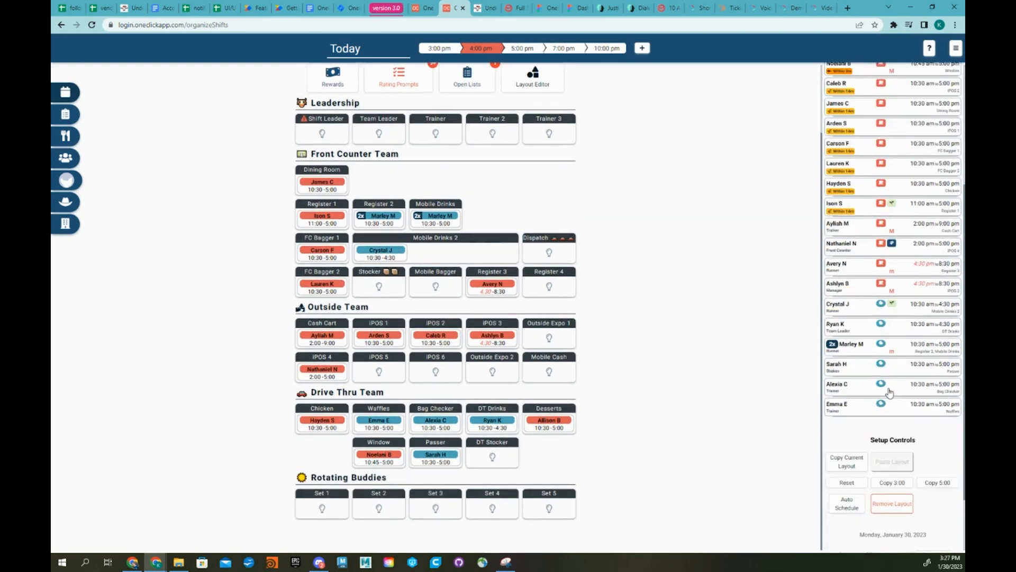
left_click(847, 479)
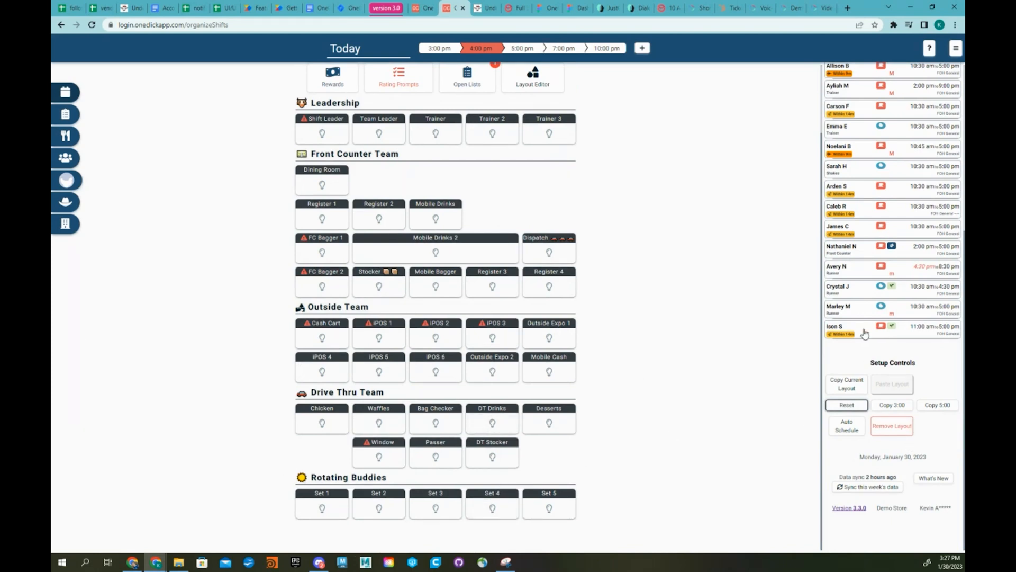
left_click_drag(865, 332, 323, 424)
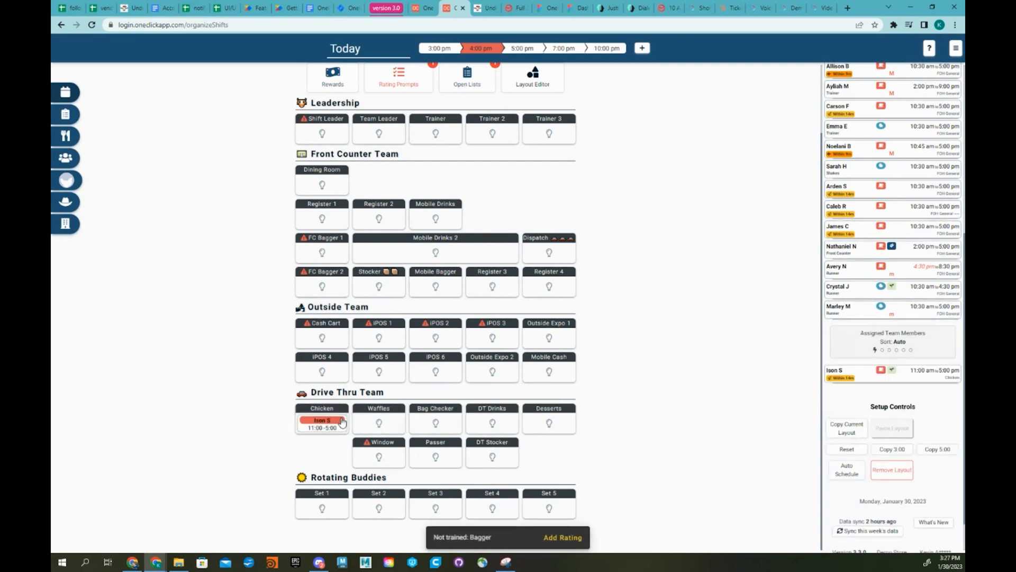
left_click_drag(868, 311, 379, 424)
- Add the Chicken and Waffles team members to Rotating Buddies Set 1 and rotate their positions
left_click_drag(842, 350, 323, 502)
left_click_drag(835, 379, 319, 485)
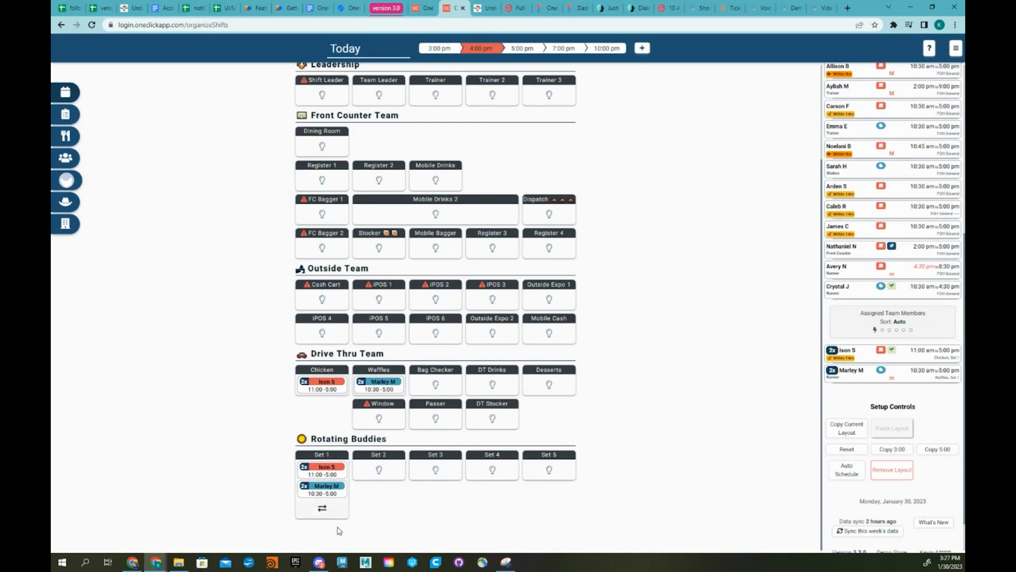
left_click(323, 510)
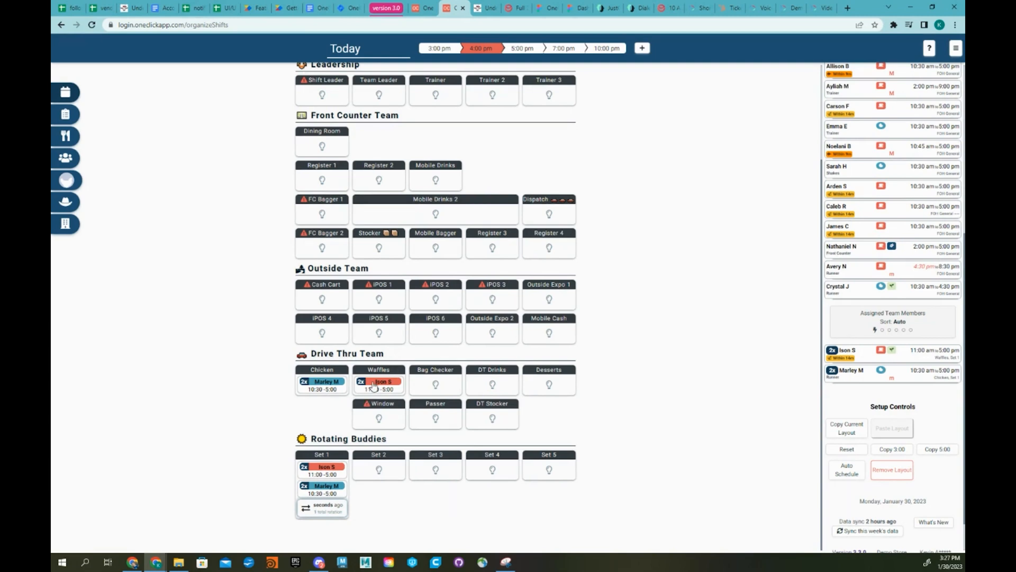
- Move the Waffles team member to iPOS 4 and the Chicken team member to Window, and rotate Set 1
left_click_drag(373, 385, 333, 325)
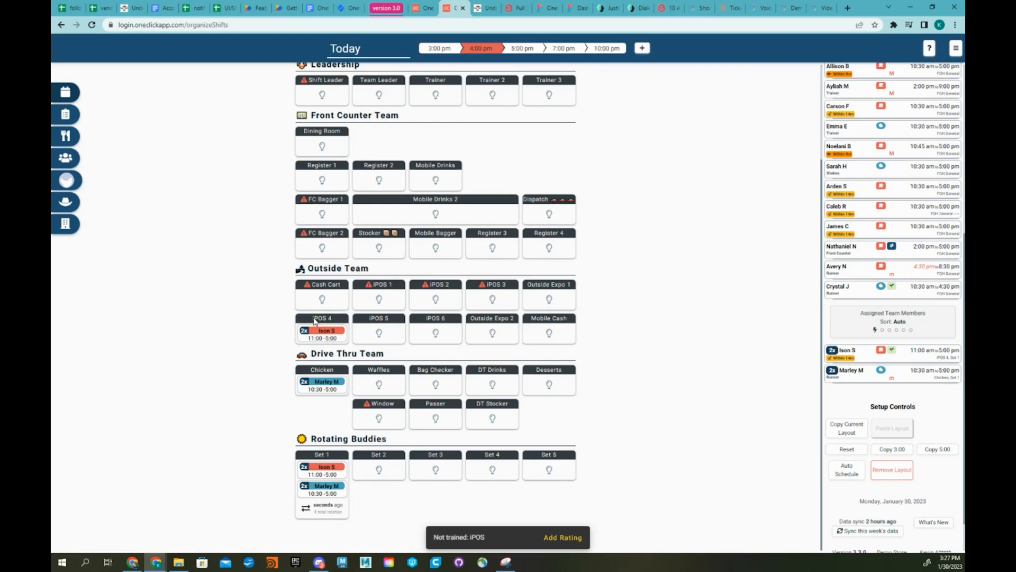
left_click_drag(307, 380, 371, 416)
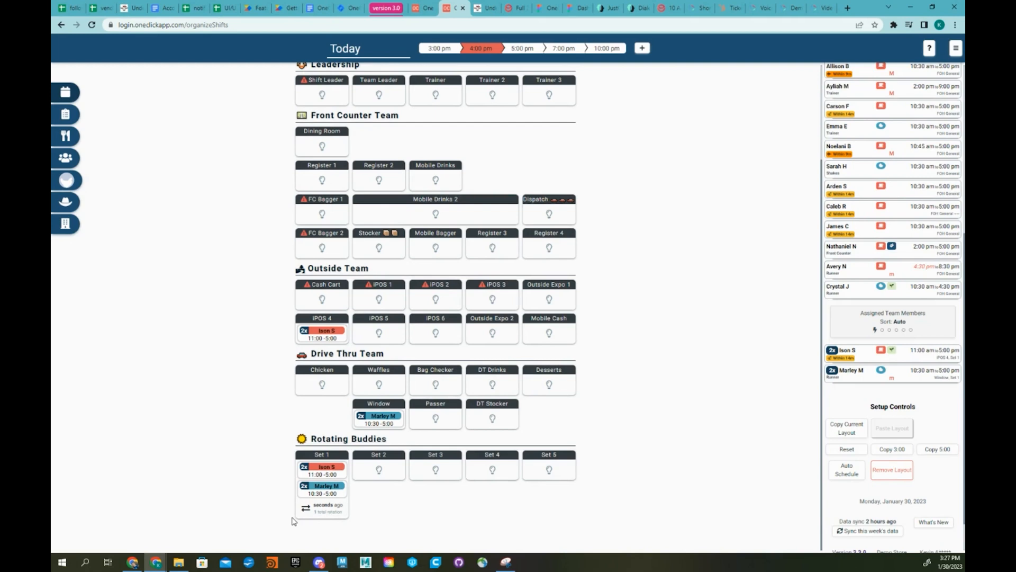
left_click(329, 512)
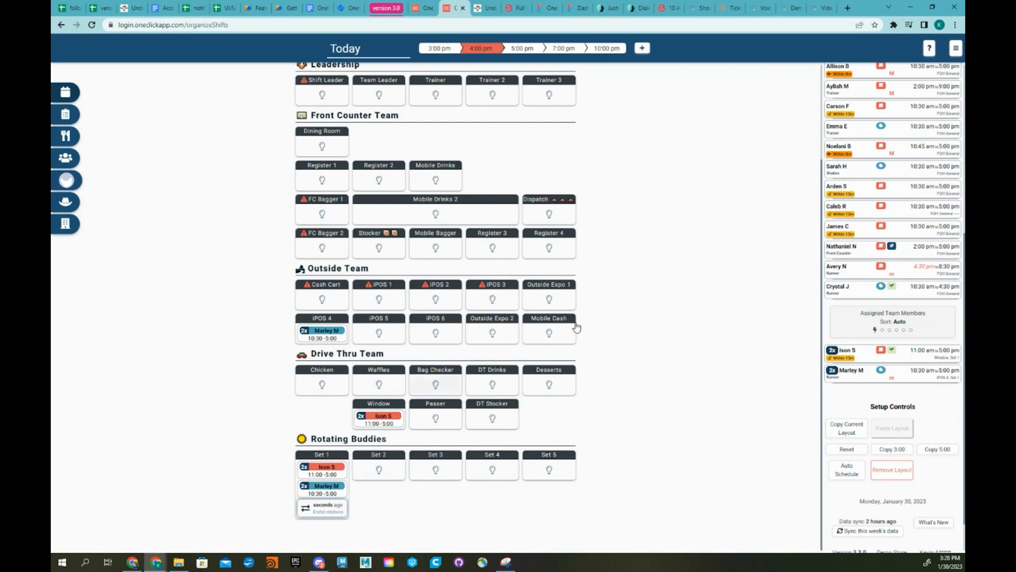
- Assign the unassigned new recruit to iPOS 5 and Rotating Buddies Set 1, and rotate the three-person set
left_click_drag(851, 289, 380, 323)
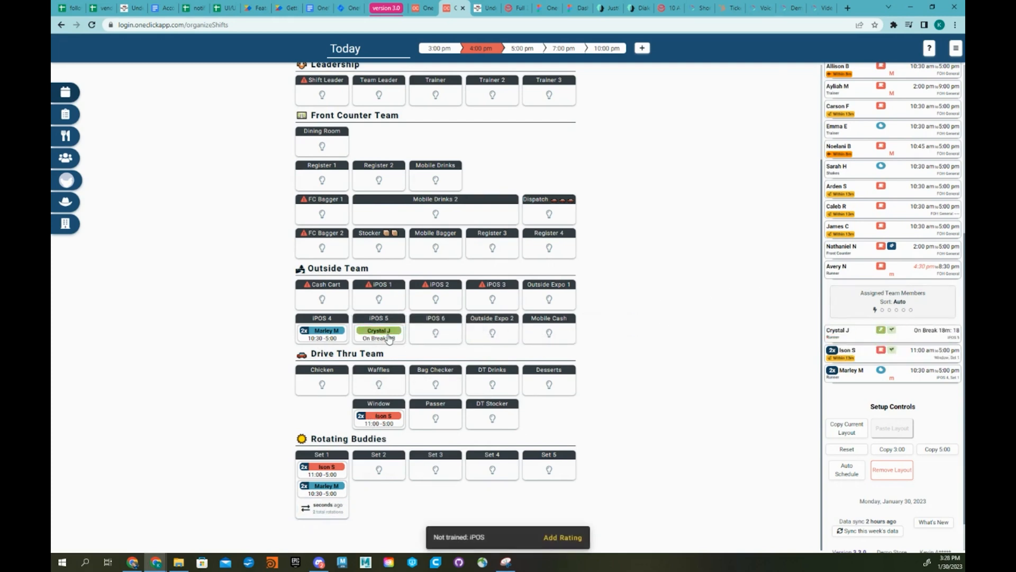
left_click_drag(863, 337, 303, 495)
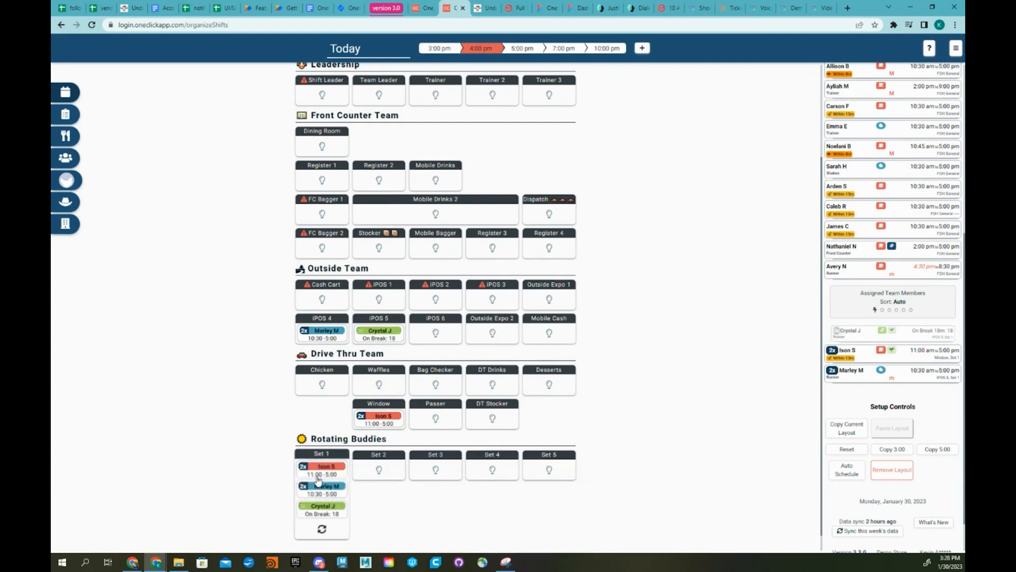
left_click(321, 530)
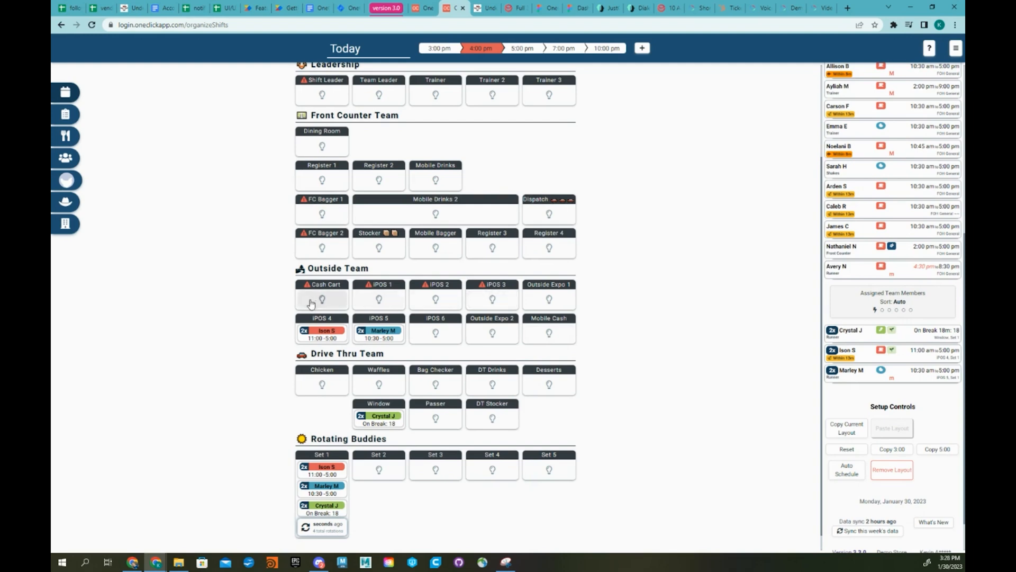
- Reset the 4:00 pm layout and assign the unassigned manager to Window in the Drive Thru Team
scroll(574, 345, "up", 2)
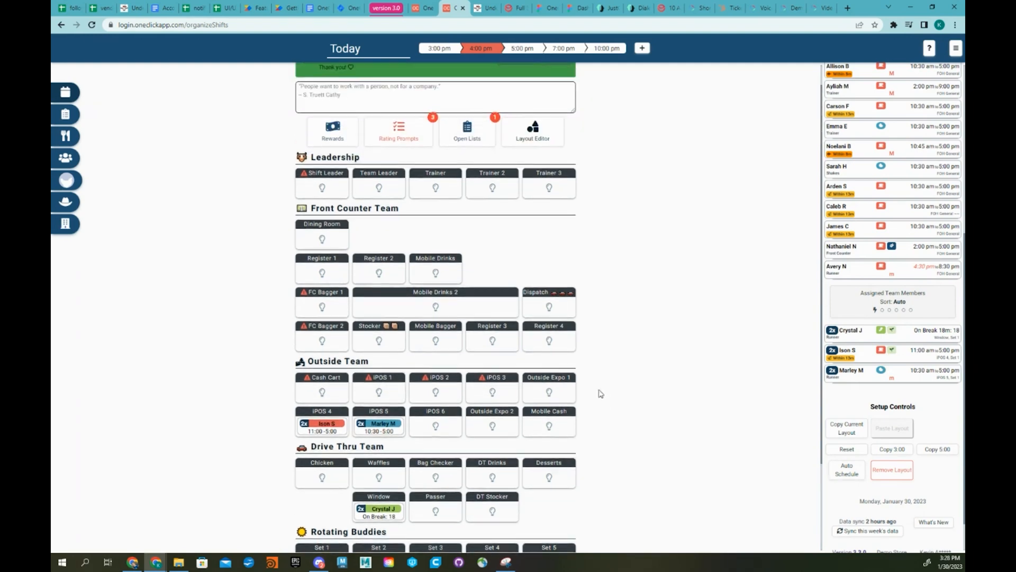
scroll(600, 391, "down", 2)
left_click(846, 449)
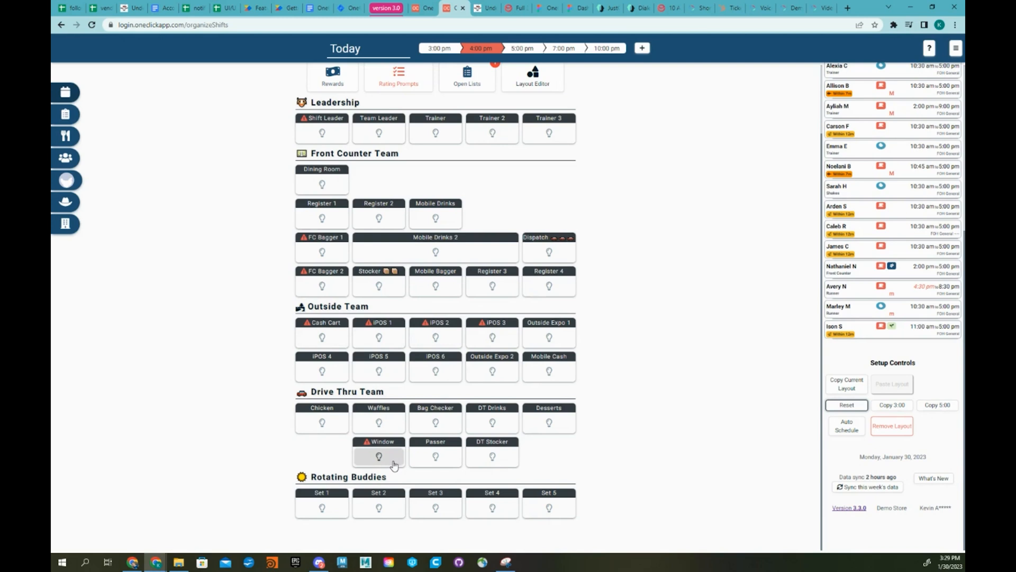
scroll(871, 262, "up", 5)
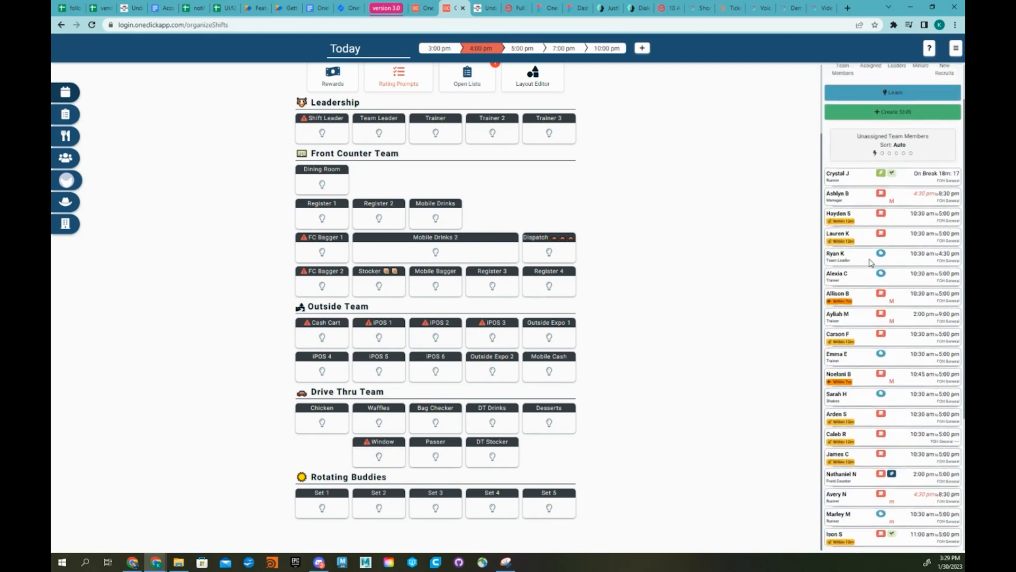
scroll(871, 262, "down", 1)
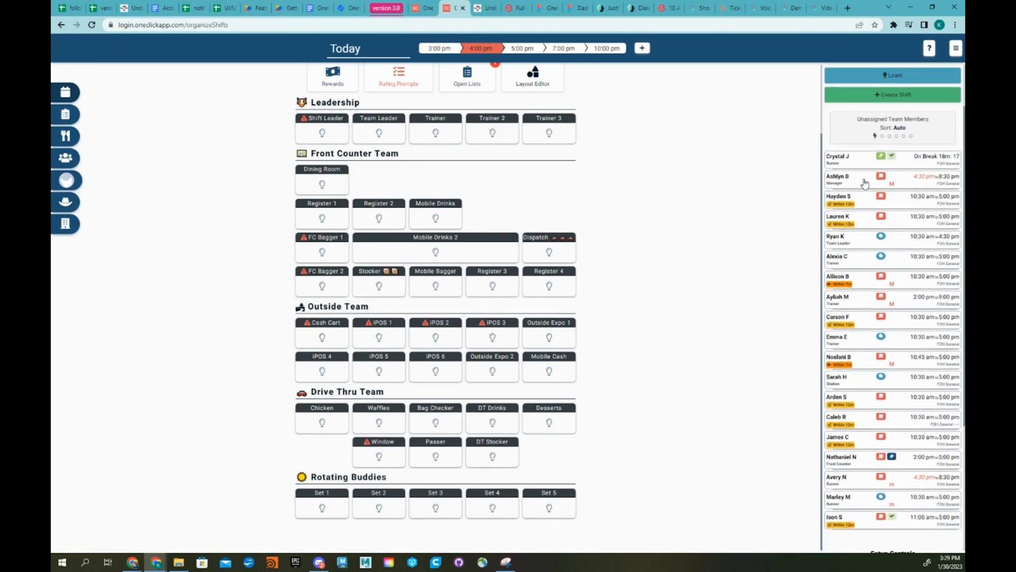
left_click_drag(864, 184, 382, 464)
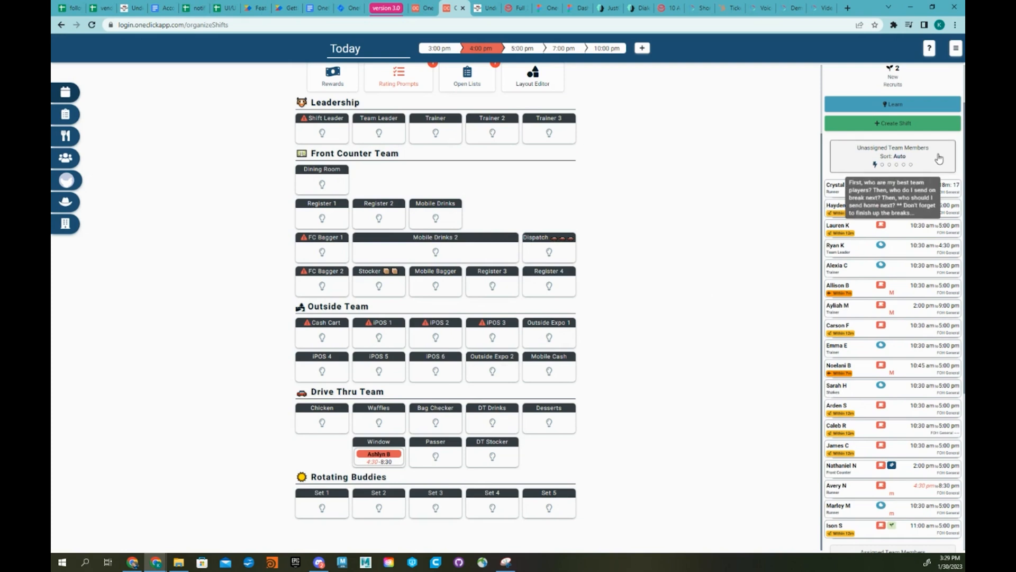
- Cycle the sort order of the unassigned team members through Break Manager and Highest Training to Alphabetical
left_click(922, 161)
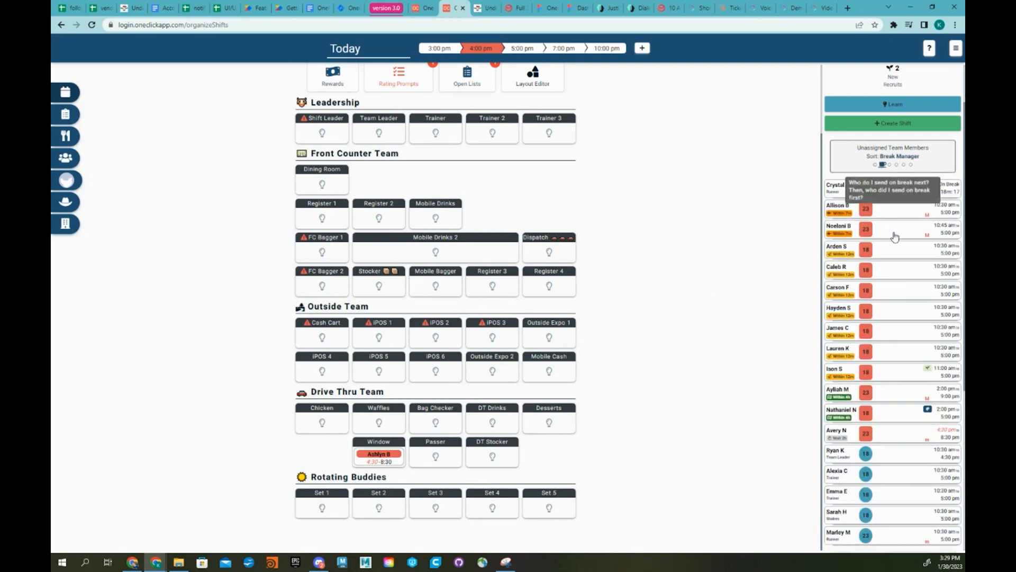
left_click(937, 156)
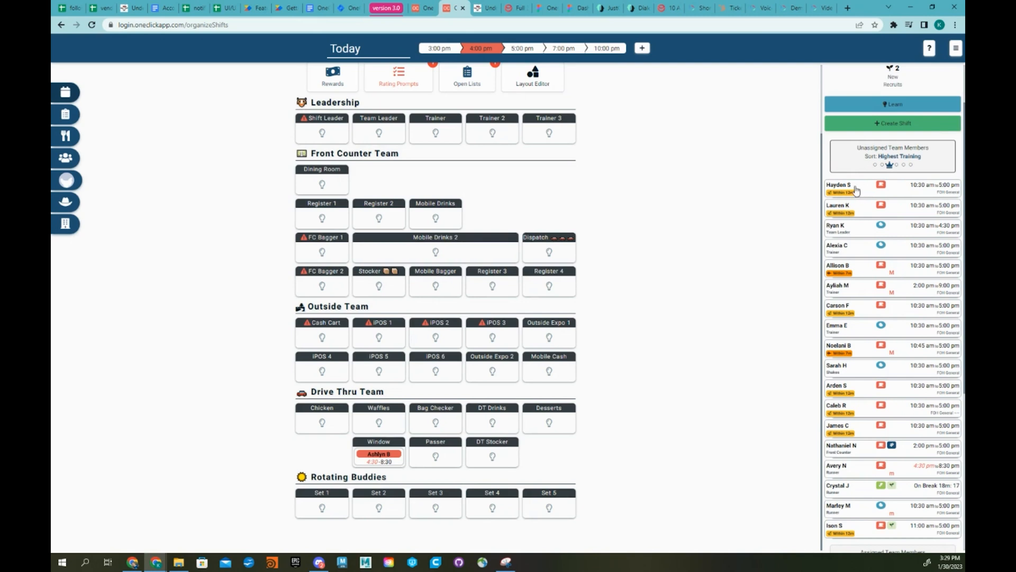
left_click(935, 160)
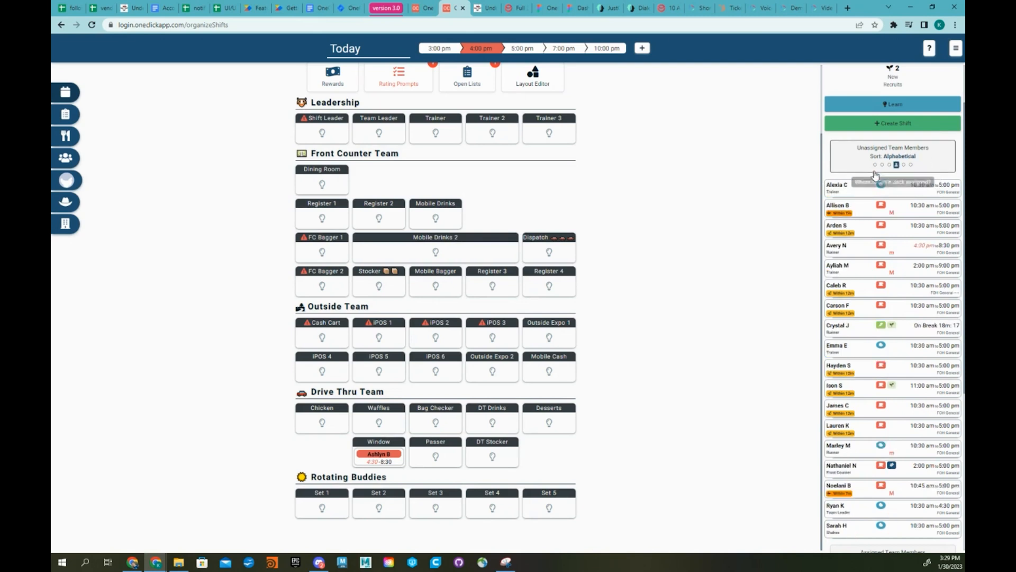
- Cycle the sort order of the unassigned team members through Start Time and Stop Time to Auto
left_click(903, 164)
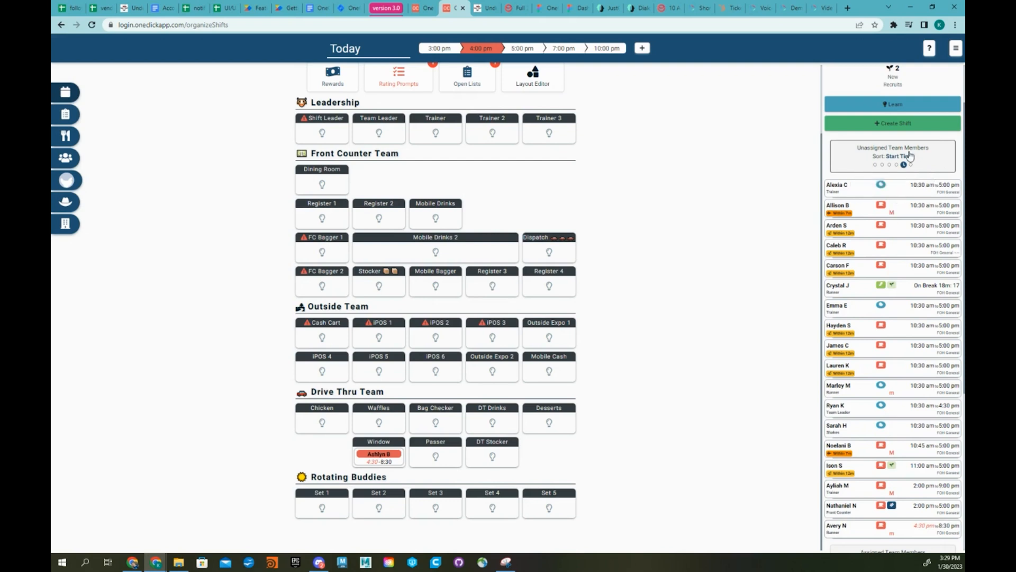
left_click(935, 164)
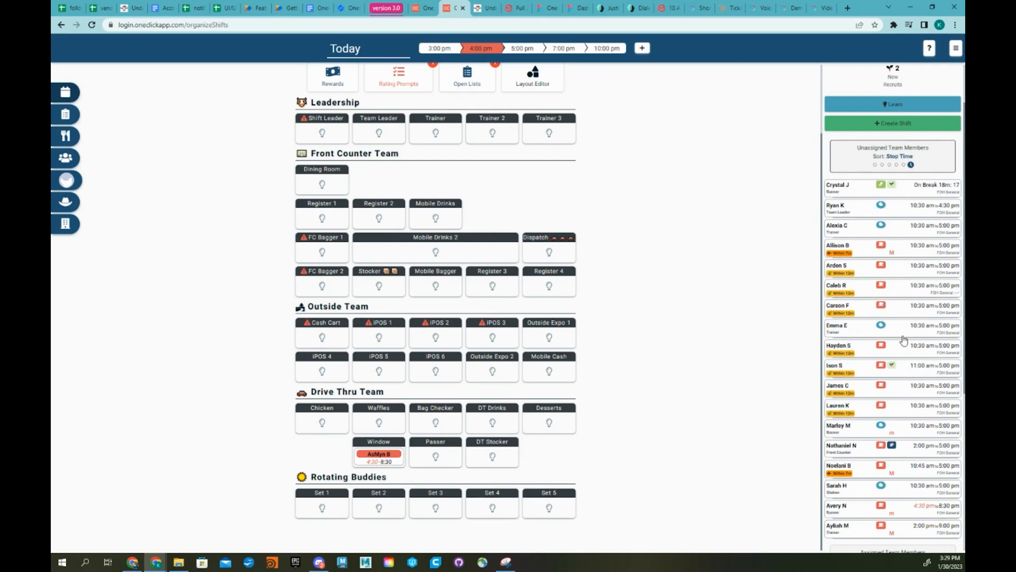
left_click(933, 165)
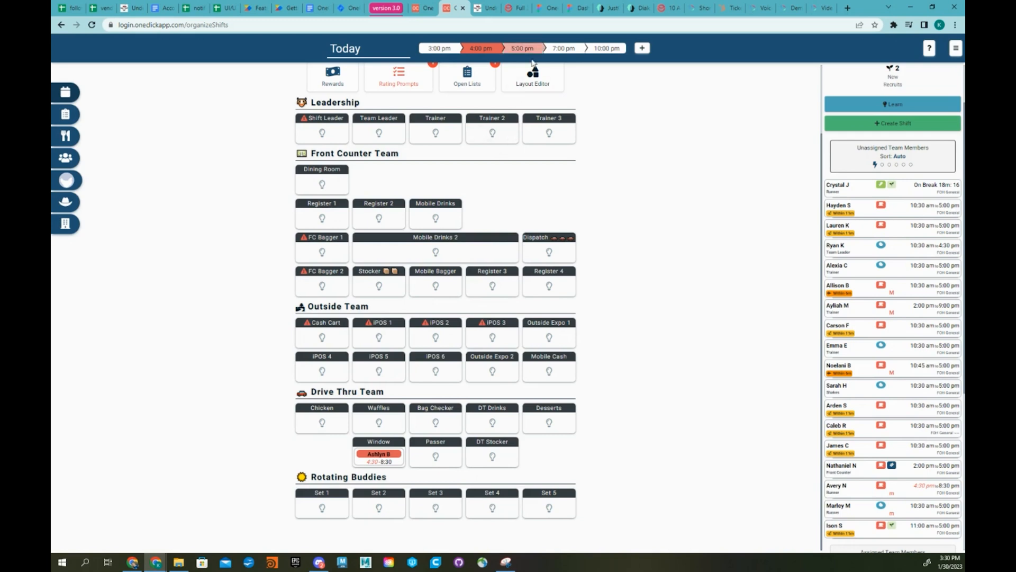
- Open the layout editor, review the minimum staffing of Cash Cart and iPOS 1, and set the Min Number of iPOS 3 to 0
left_click(535, 79)
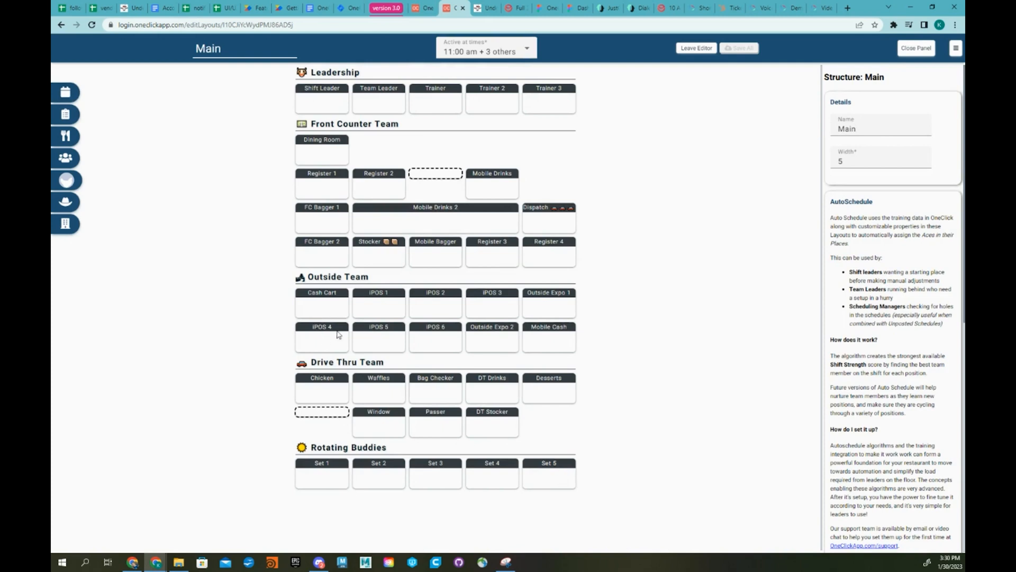
left_click(320, 306)
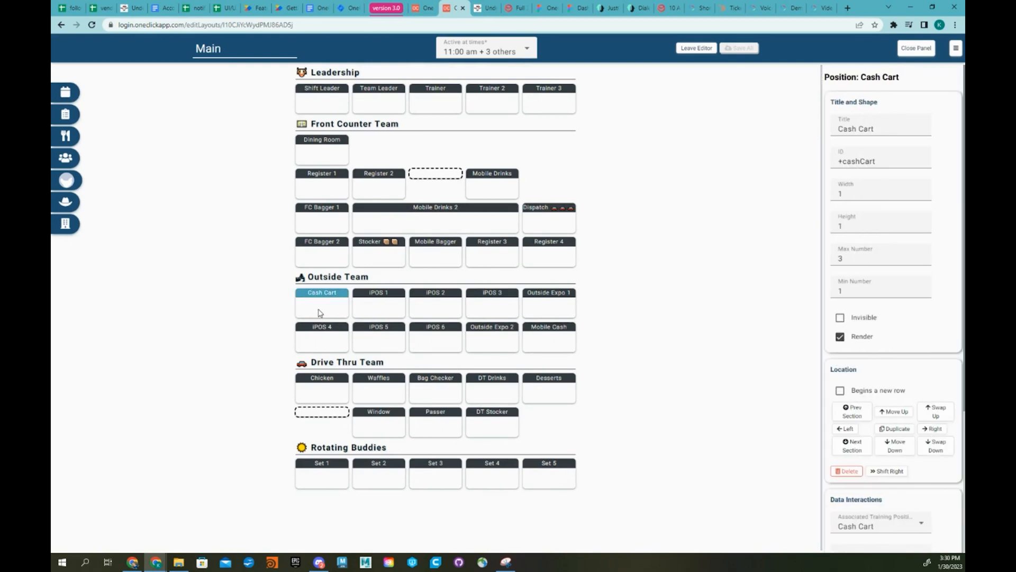
mouse_move(839, 288)
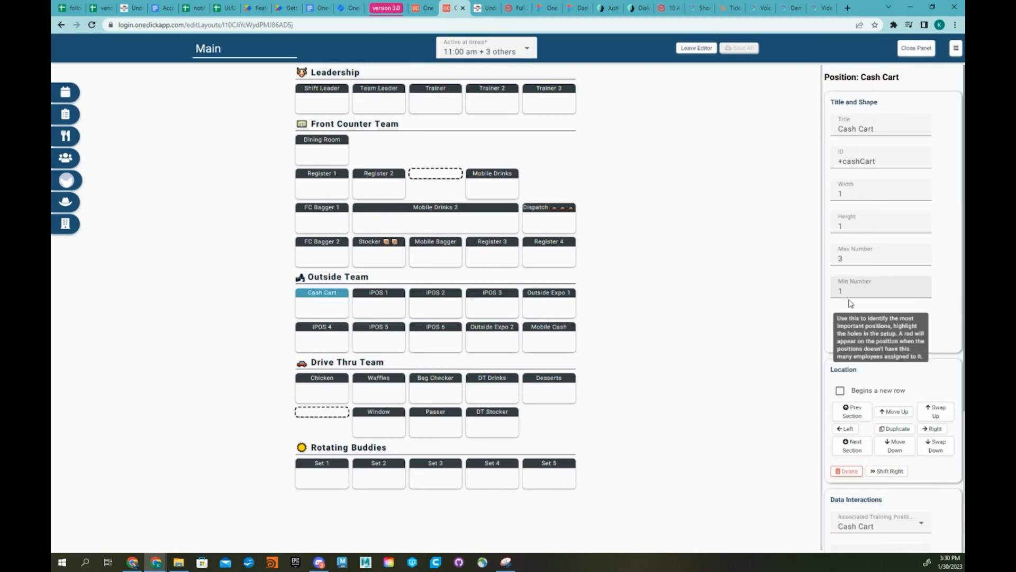
left_click(369, 296)
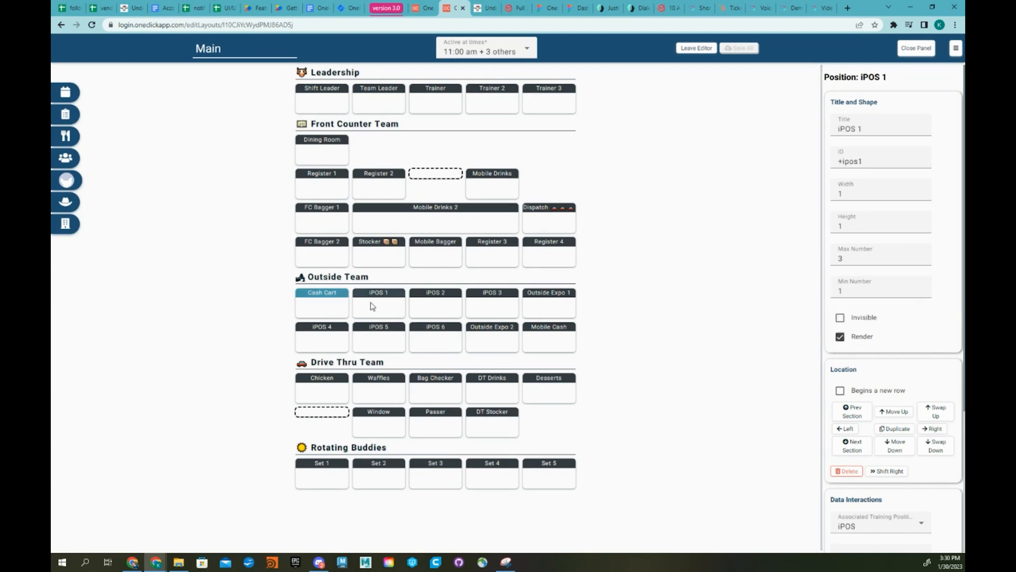
left_click(491, 302)
mouse_move(867, 292)
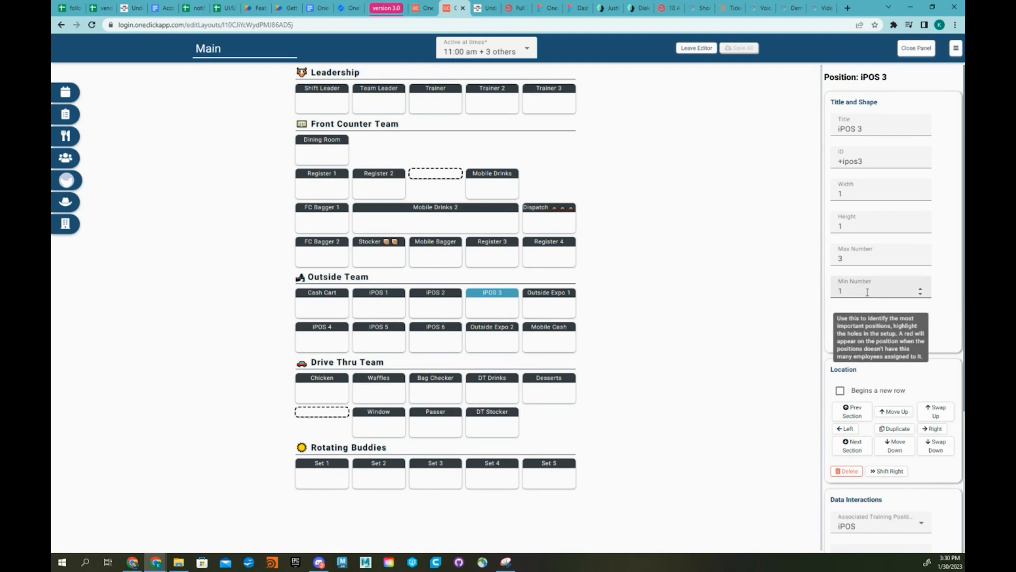
left_click(923, 295)
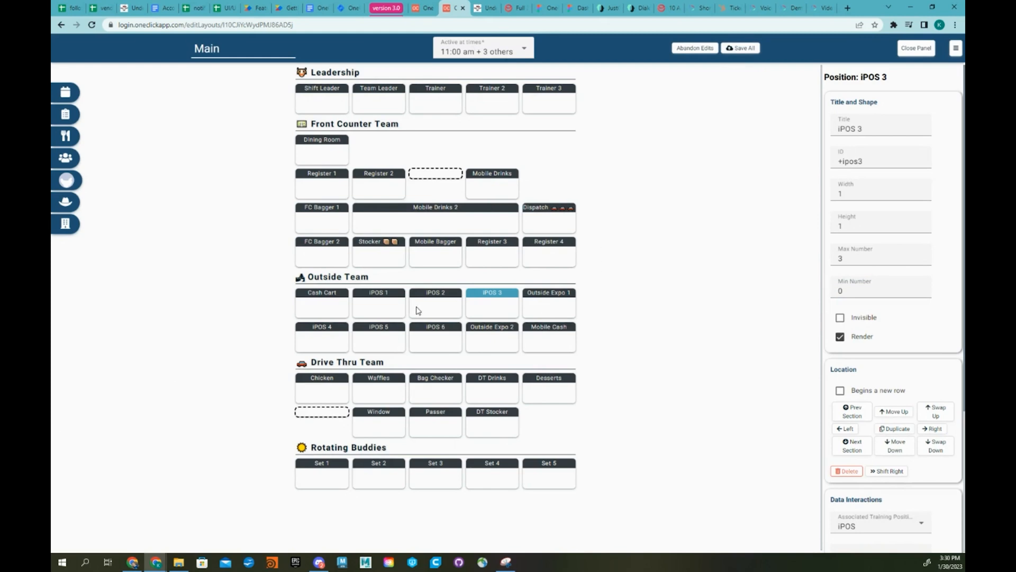
- Delete the iPOS 2 and iPOS 3 positions from the Outside Team
left_click(386, 306)
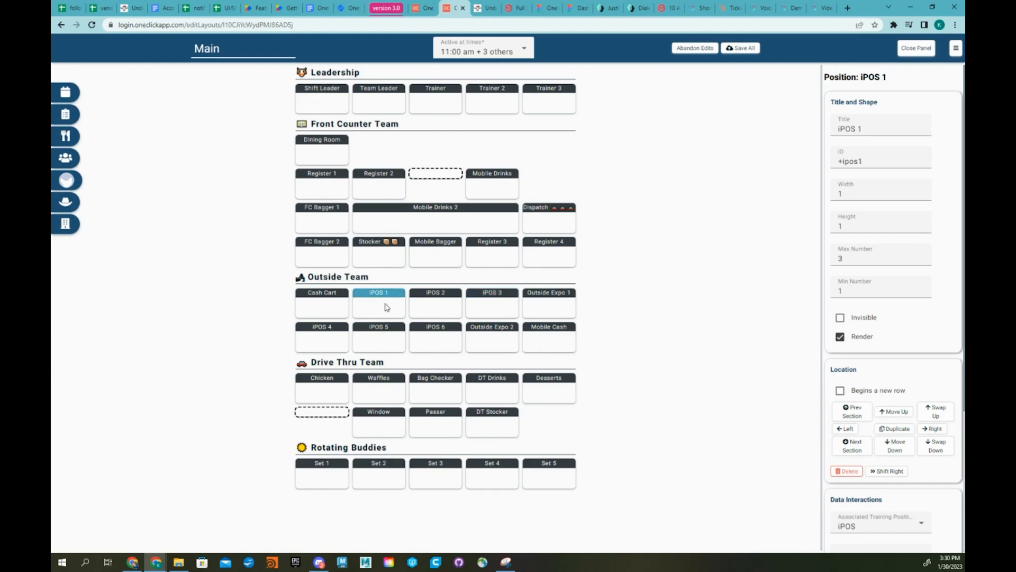
left_click(417, 304)
left_click(512, 302)
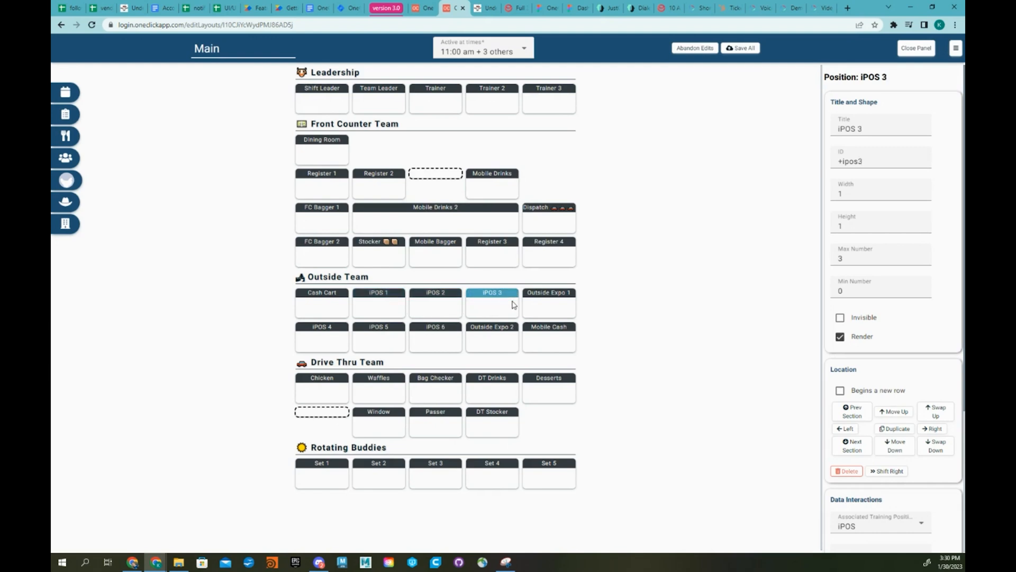
left_click(377, 222)
left_click(453, 310)
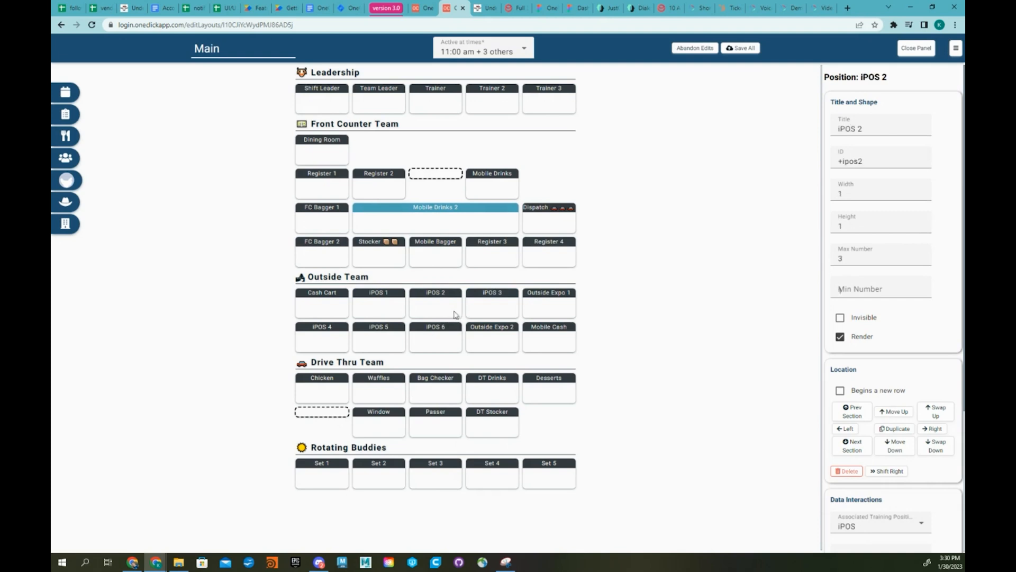
left_click(857, 471)
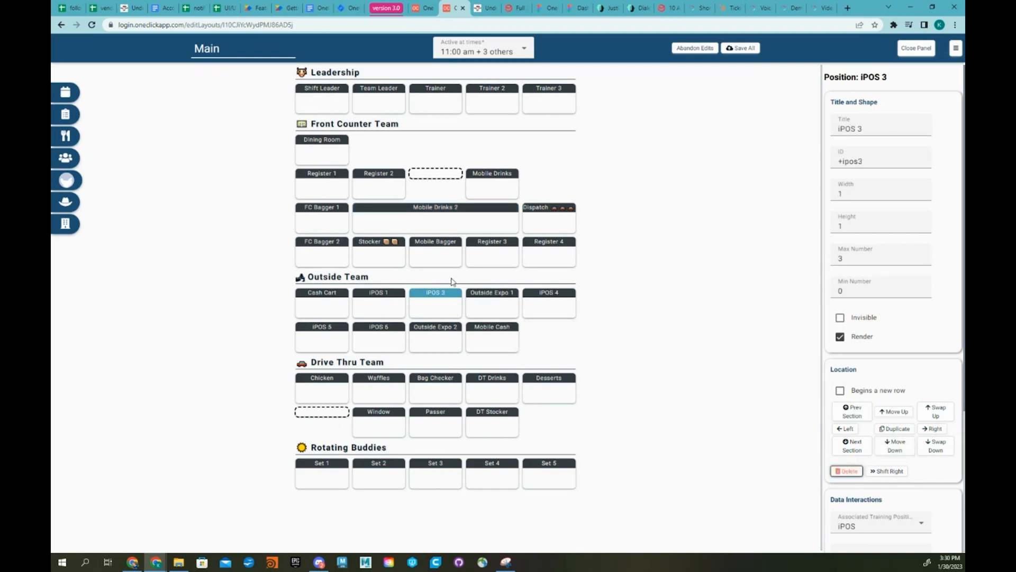
left_click(846, 471)
- Set iPOS 1 to width 3, try a height of 2 before returning it to 1, and set the Min Number to 2
left_click(372, 304)
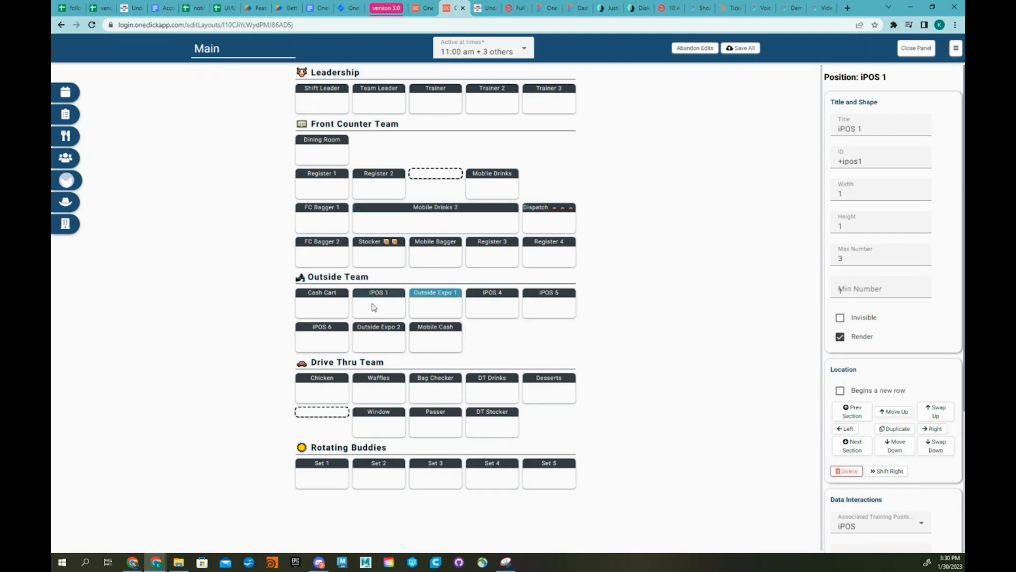
left_click(920, 192)
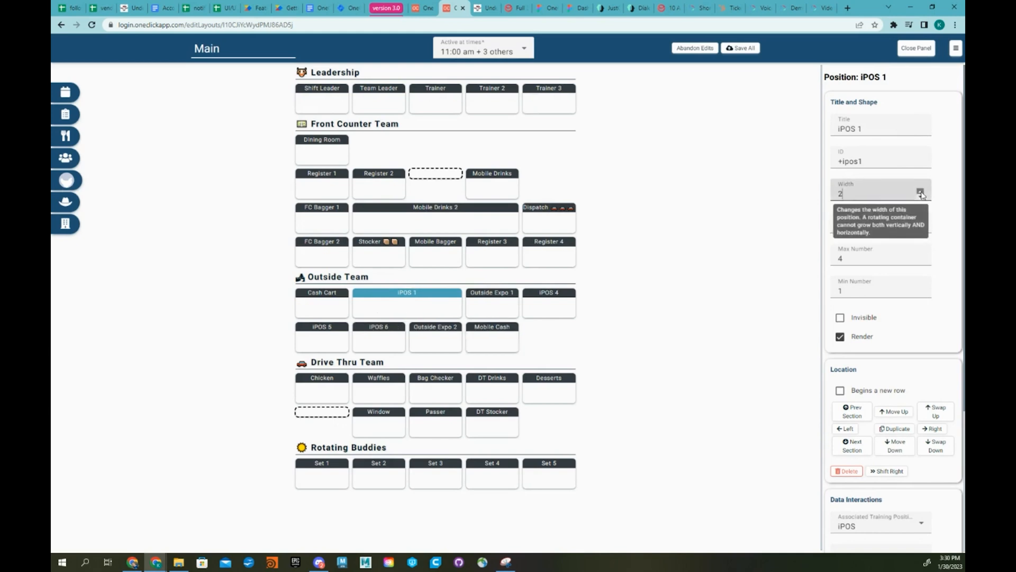
left_click(921, 192)
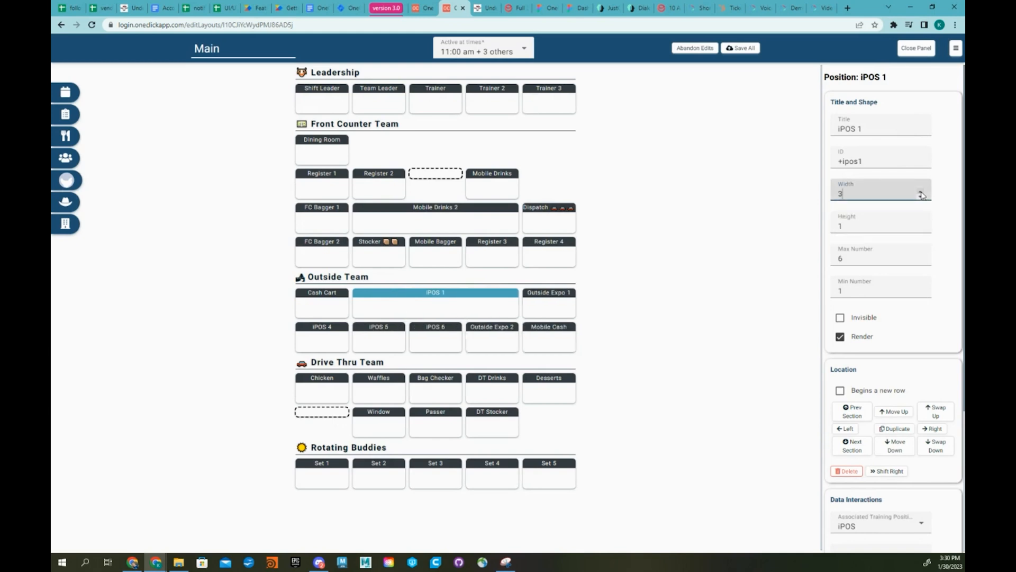
left_click(921, 223)
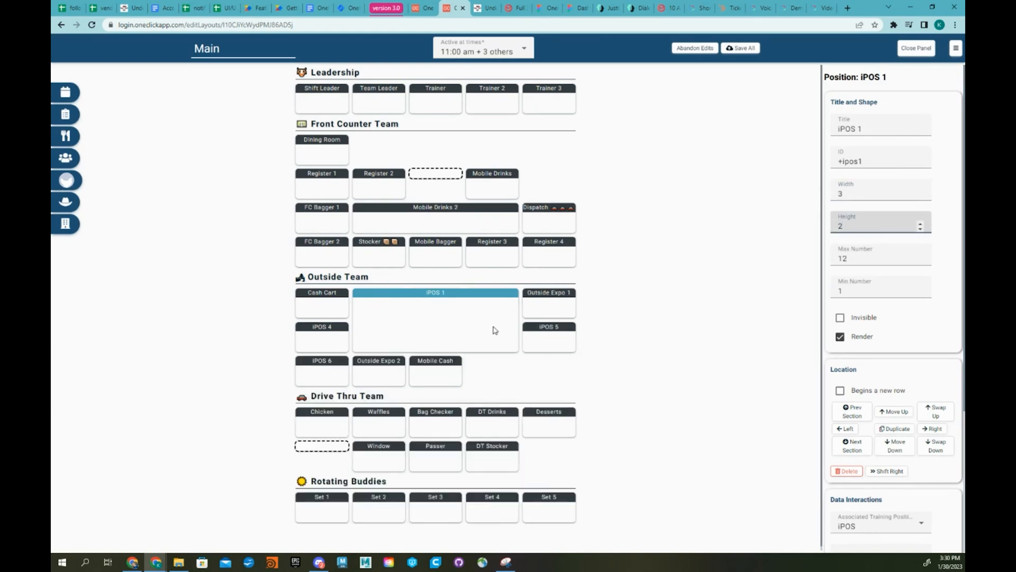
mouse_move(850, 257)
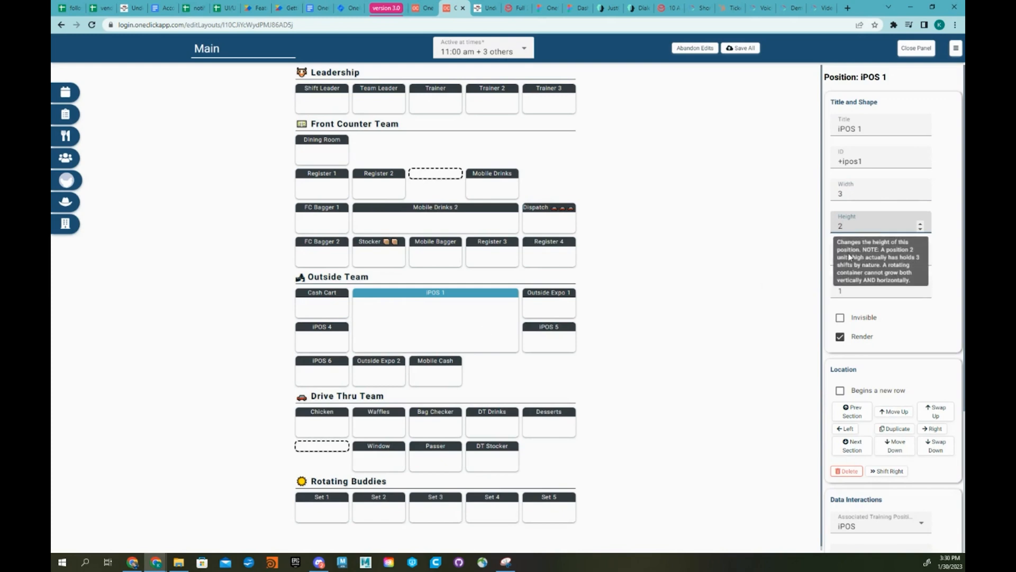
left_click(921, 229)
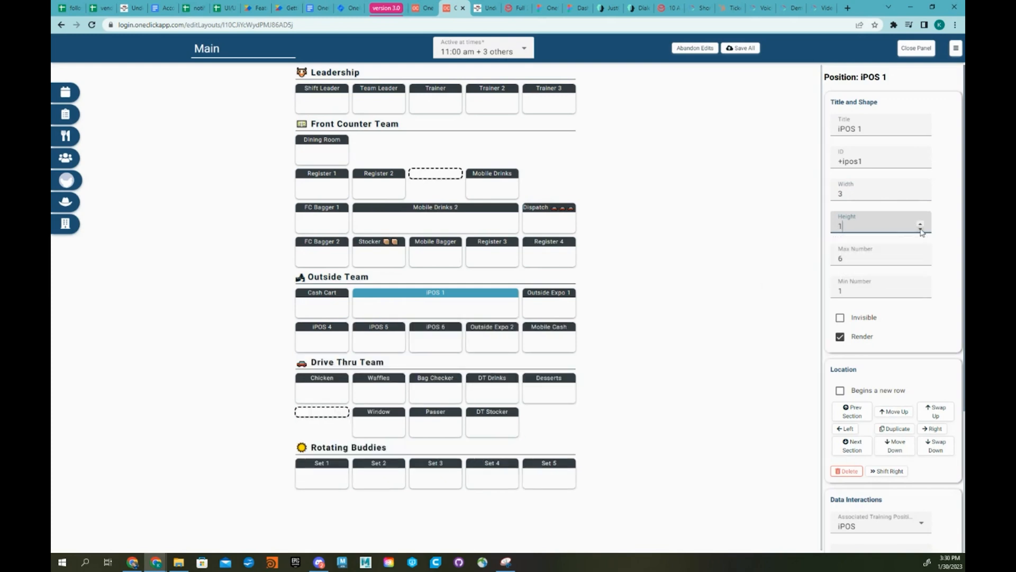
left_click(850, 293)
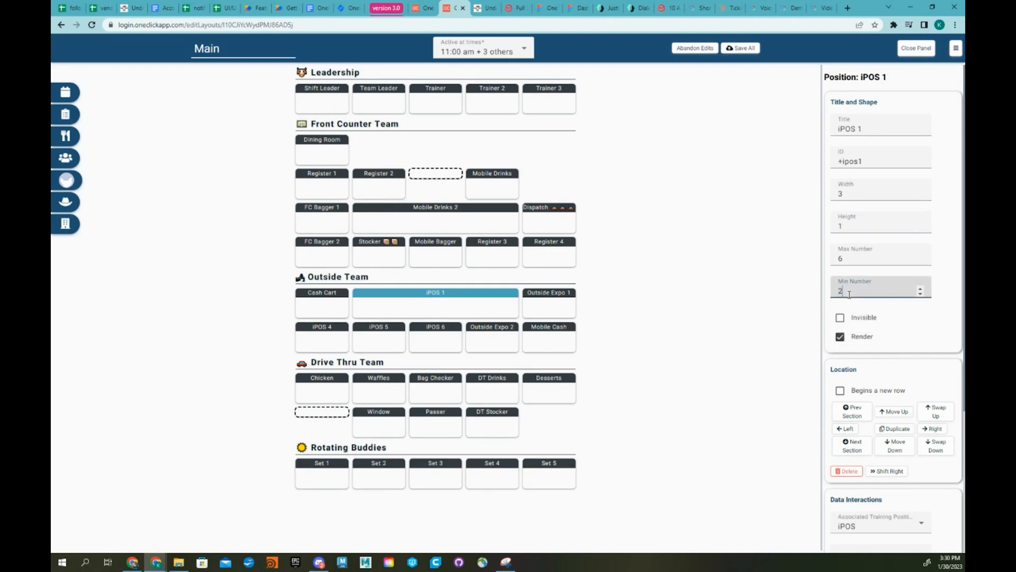
left_click(743, 288)
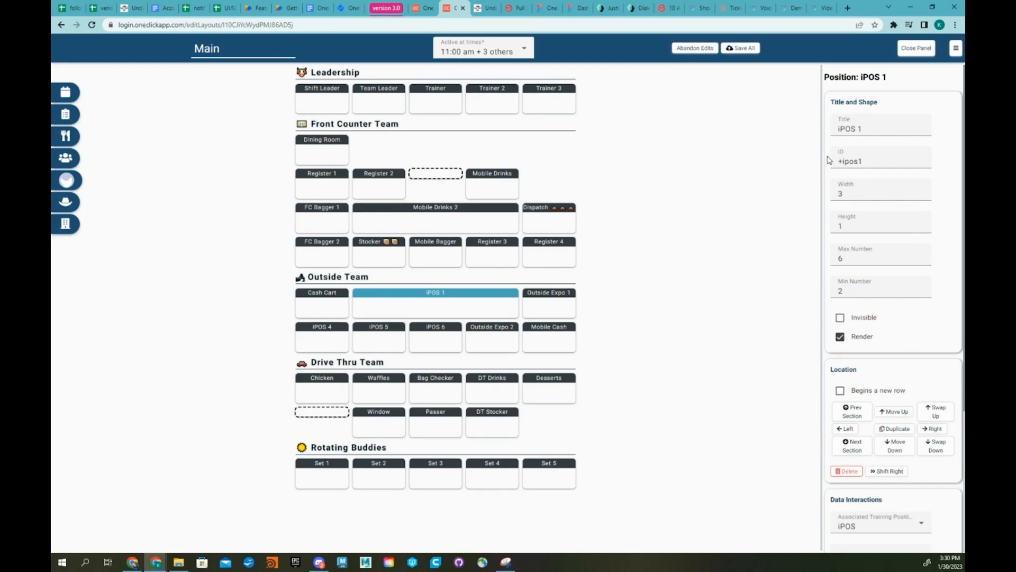
- Retitle the widened iPOS 1 position as iPOS
double_click(874, 130)
key("BackSpace")
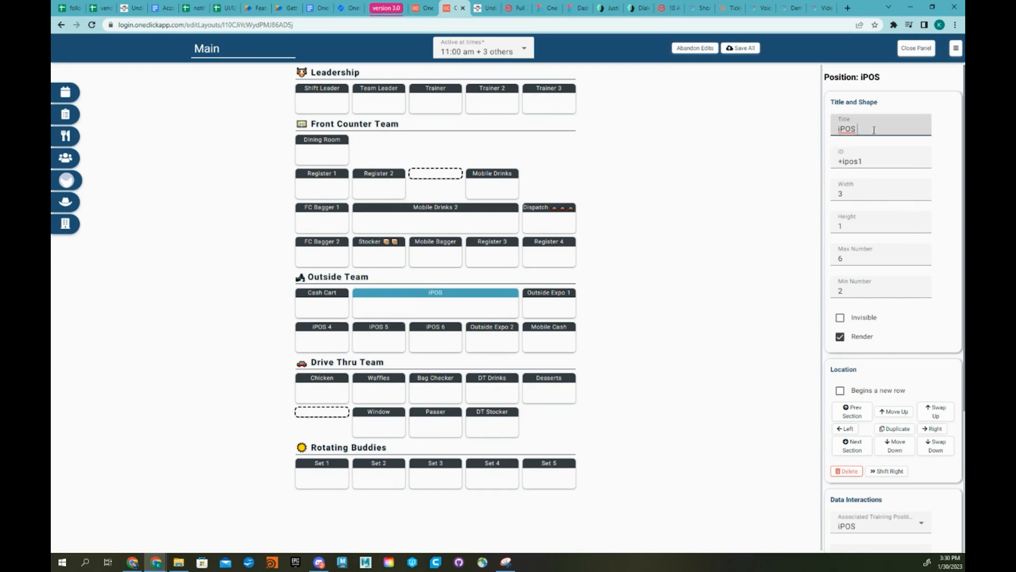
left_click(709, 241)
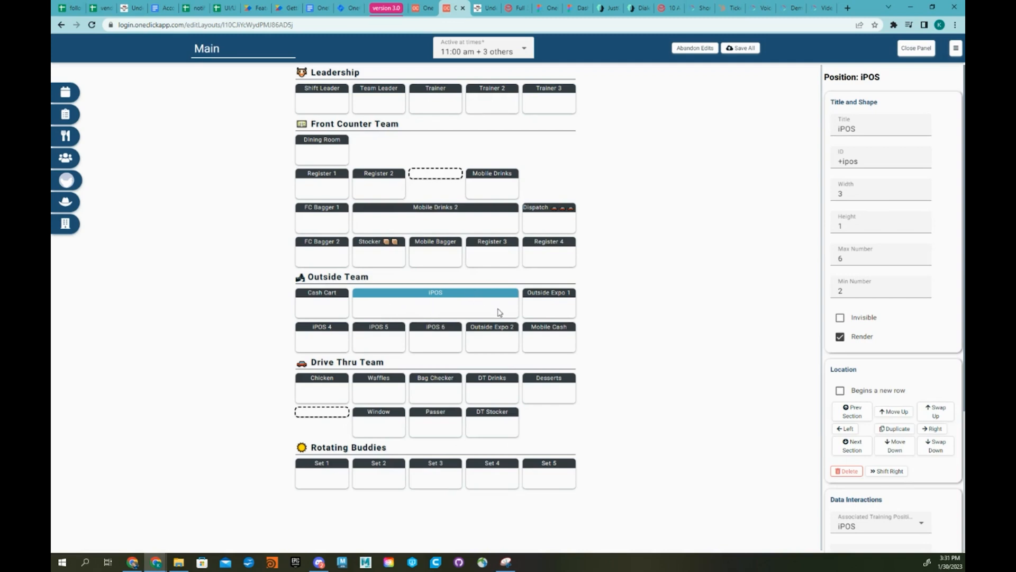
- Retitle the Chicken position in the Drive Thru Team as klsfjdkdf
left_click(327, 388)
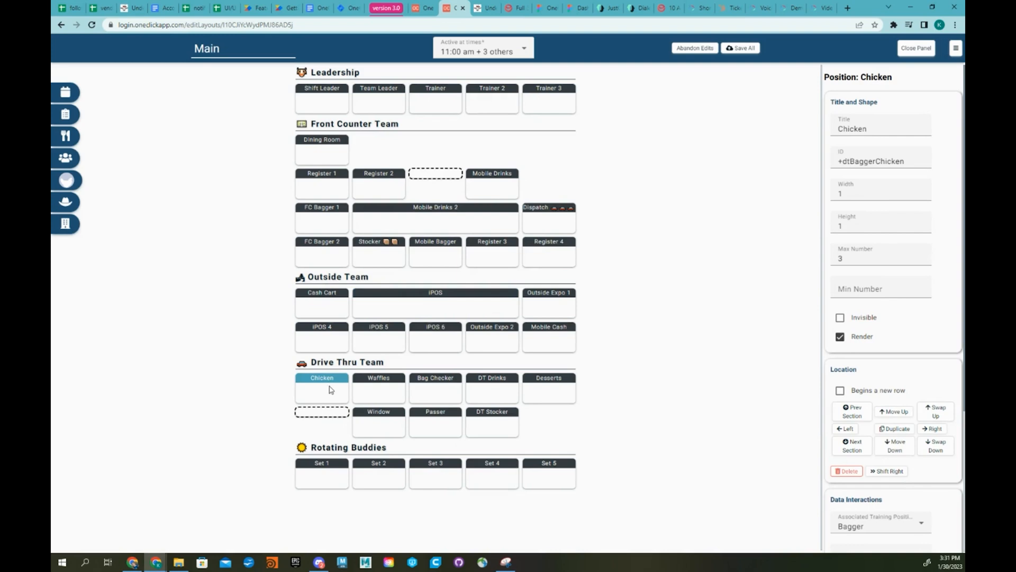
double_click(851, 126)
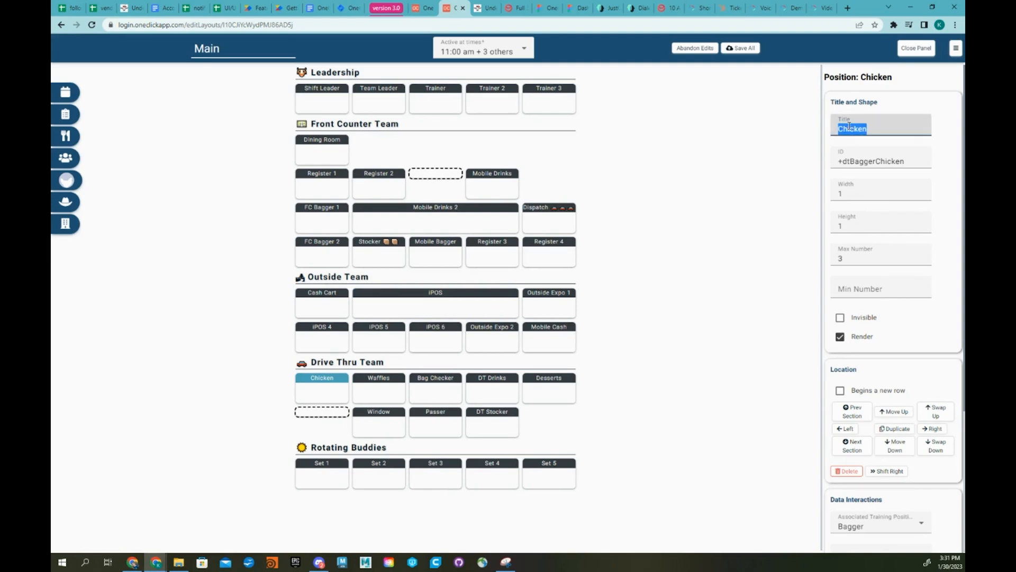
type("klsfjdkdf")
left_click(595, 308)
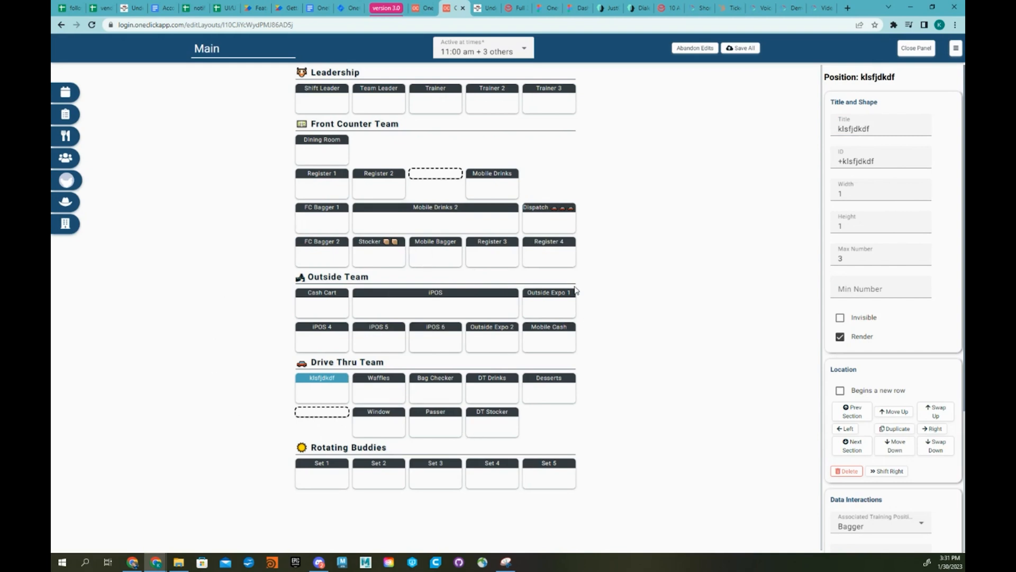
- Abandon the unsaved layout edits, leave the editor and review the 4:00 pm layout
left_click(682, 50)
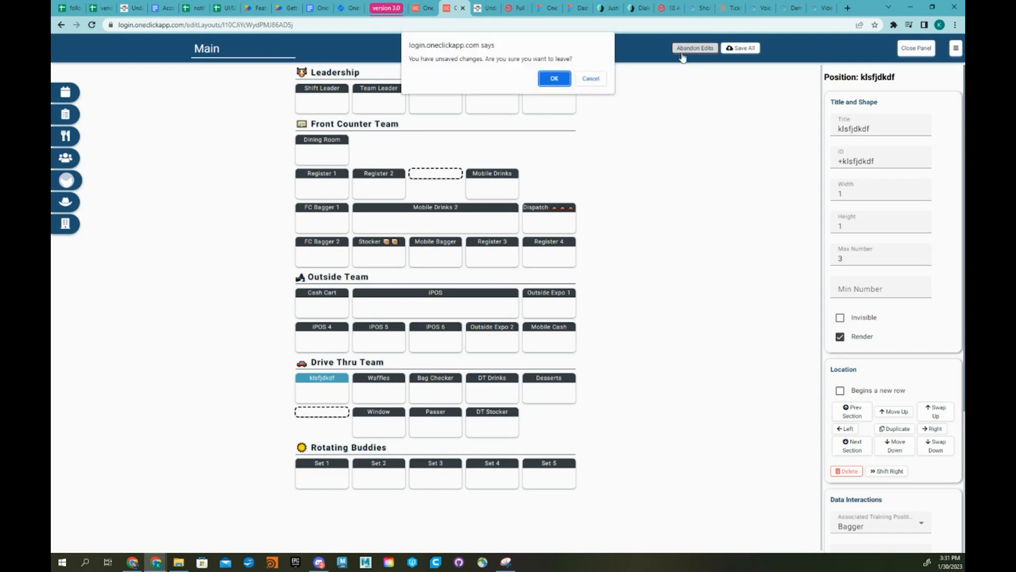
left_click(551, 78)
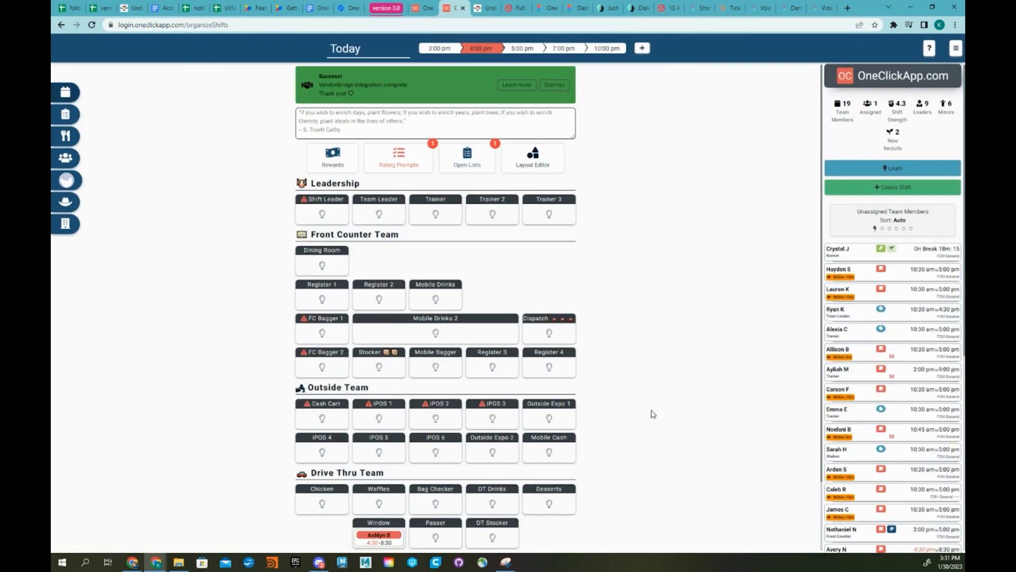
scroll(647, 395, "down", 2)
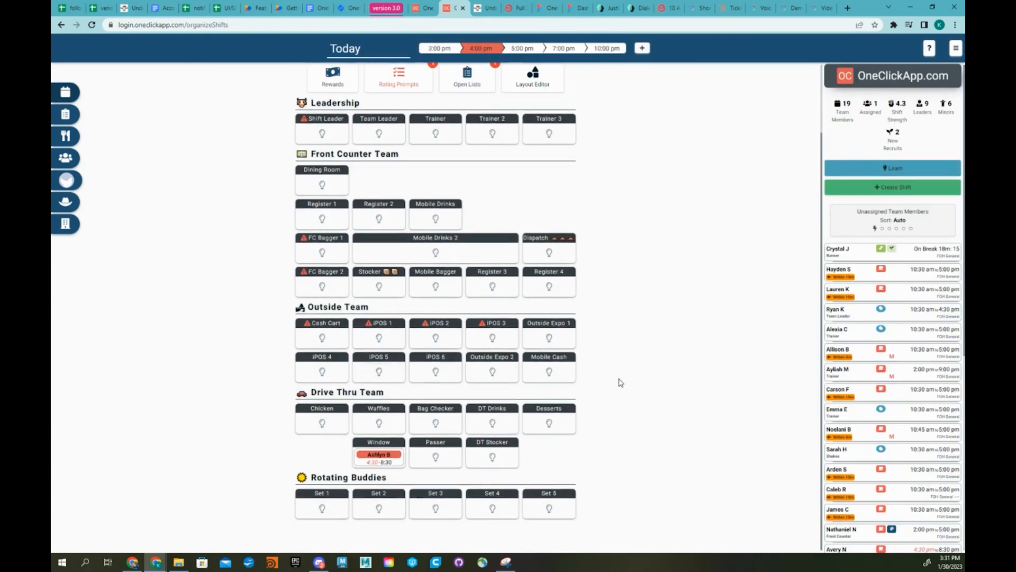
scroll(620, 382, "up", 2)
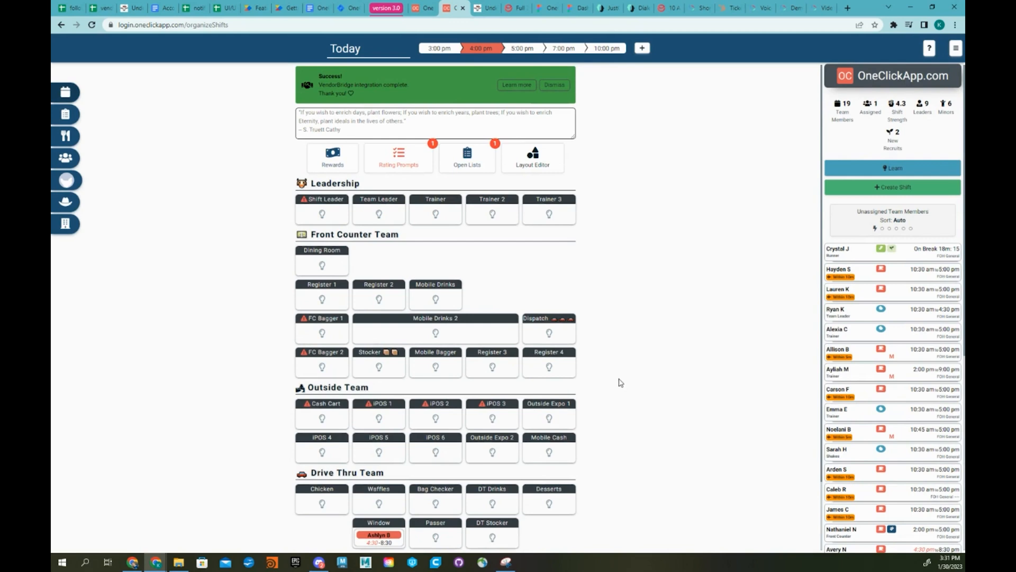
- Reopen the layout editor, retitle the Mobile Drinks 2 position as Mobile Drinks 3 and set its width to 2
left_click(538, 155)
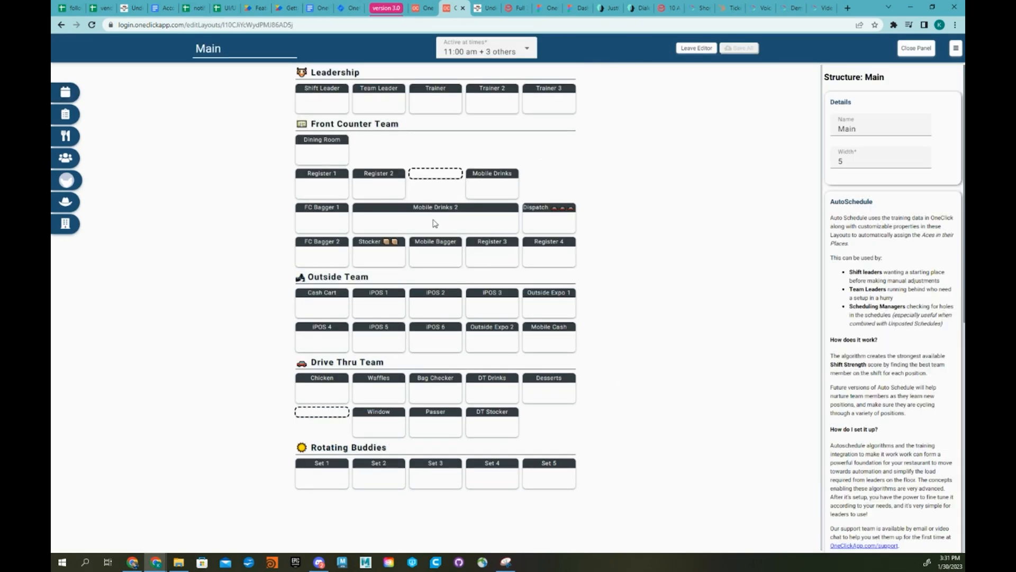
left_click(435, 223)
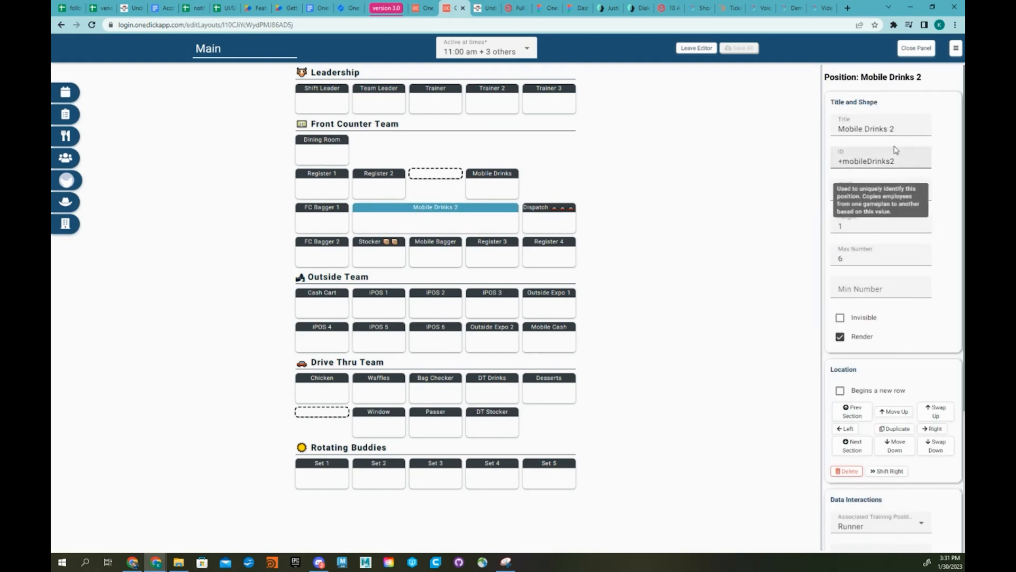
double_click(892, 129)
type("3")
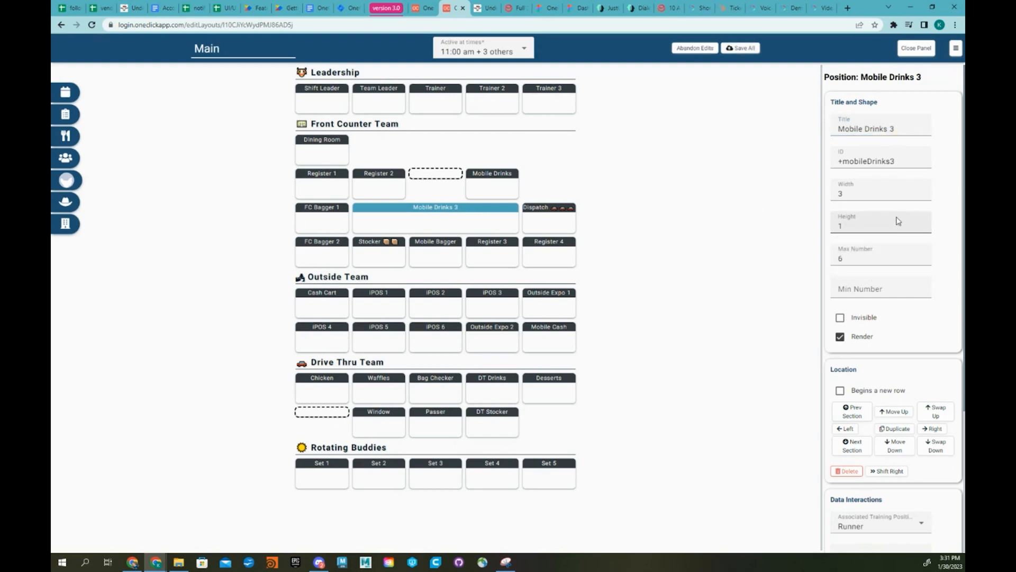
left_click(920, 197)
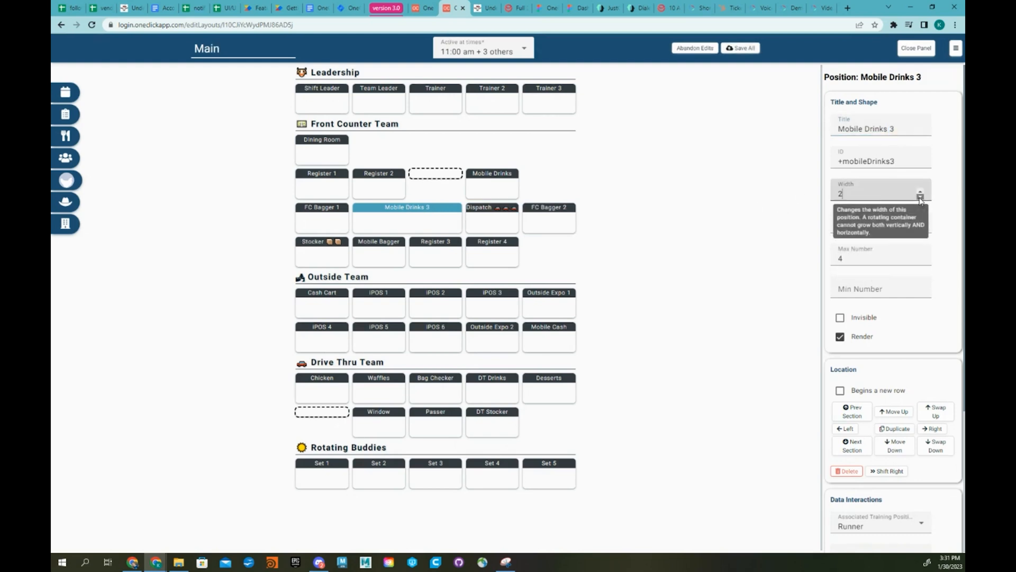
left_click(736, 219)
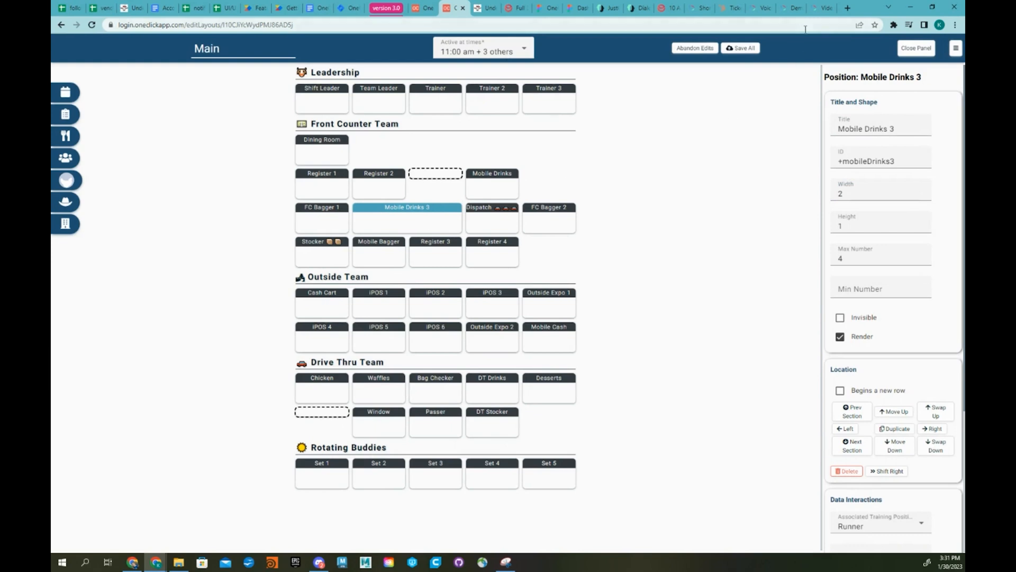
- Save the Main layout edits, leave the editor and update all layouts in today's setup
left_click(742, 49)
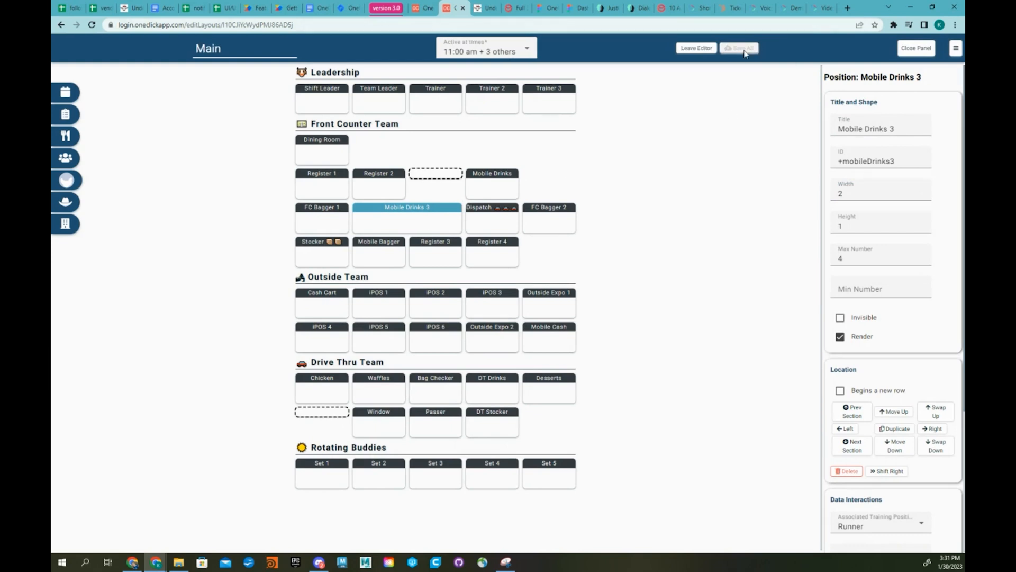
left_click(697, 48)
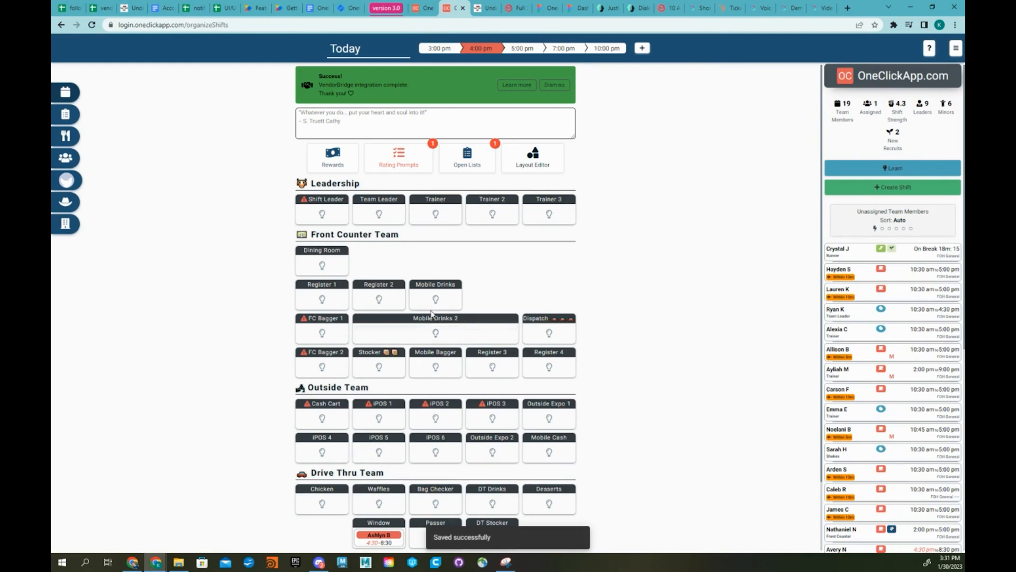
scroll(928, 383, "down", 6)
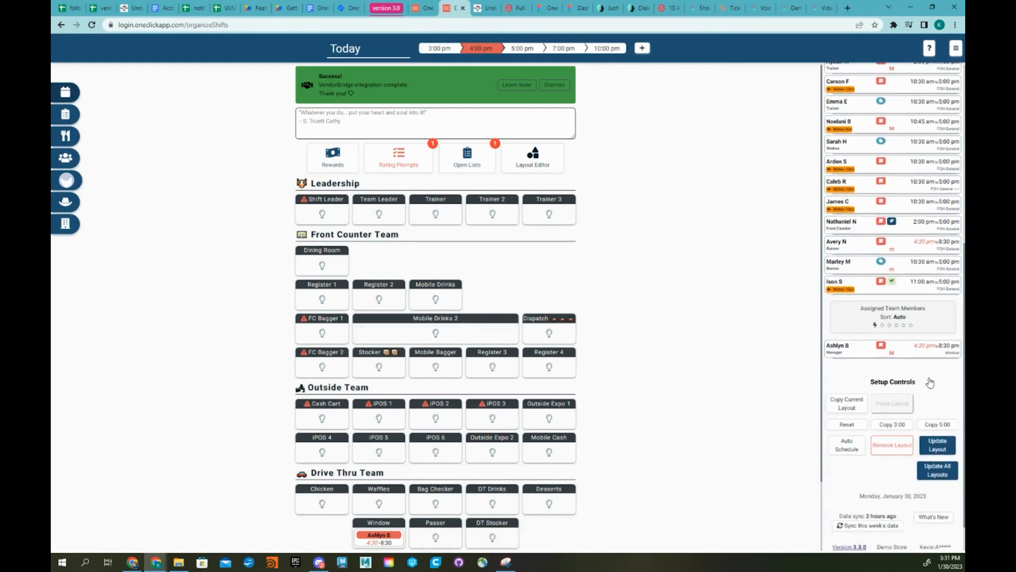
scroll(930, 383, "down", 1)
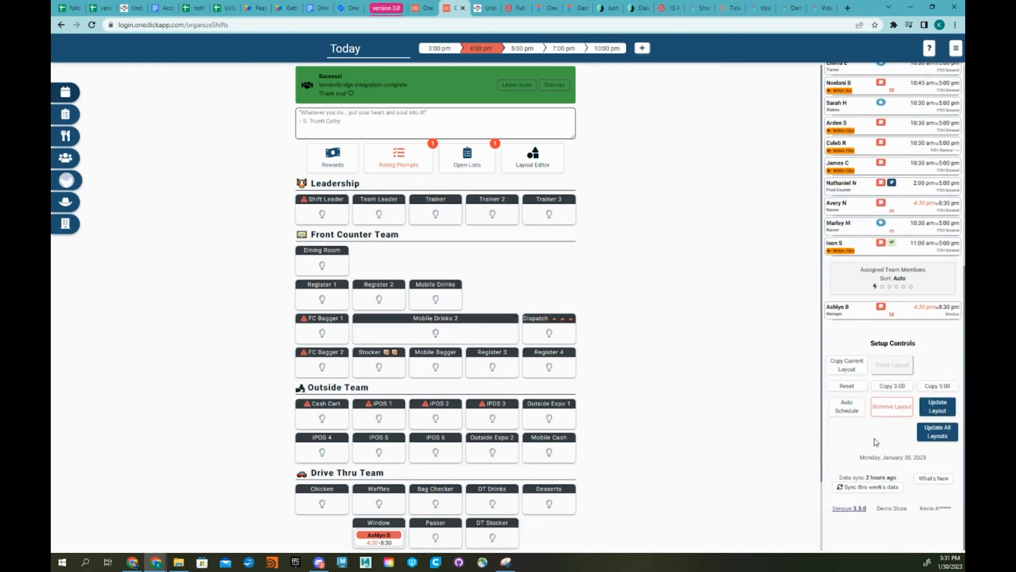
left_click(937, 433)
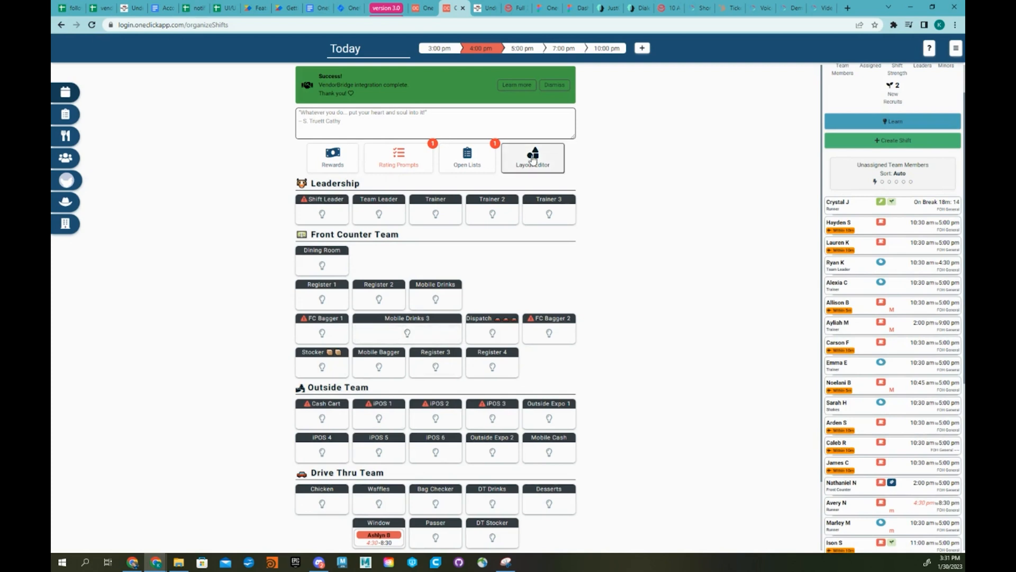
- Reopen the layout editor and retitle the Mobile Drinks 3 position in the Front Counter Team as Mobile Drinks 2
left_click(533, 160)
left_click(416, 215)
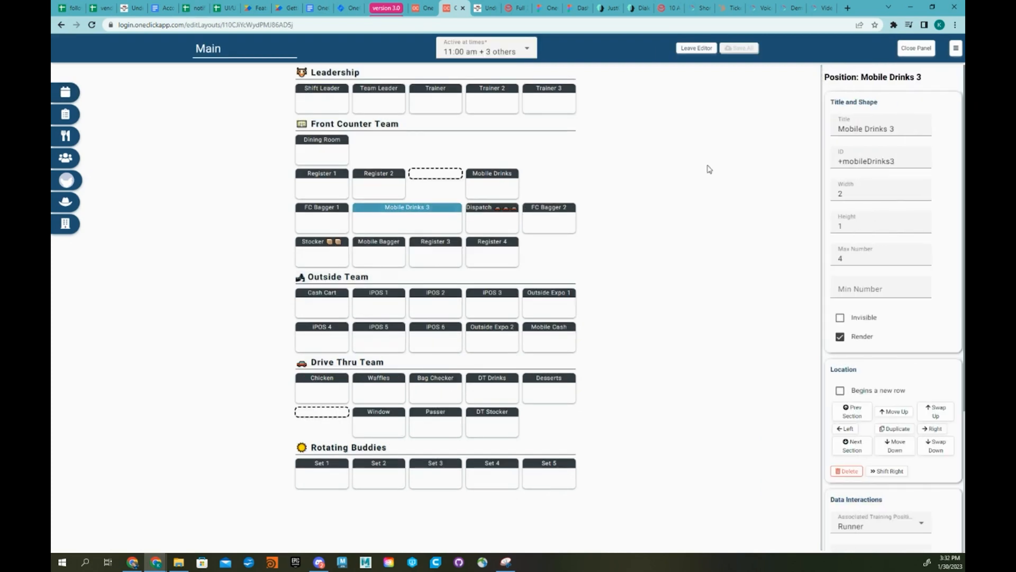
double_click(892, 129)
key("alt")
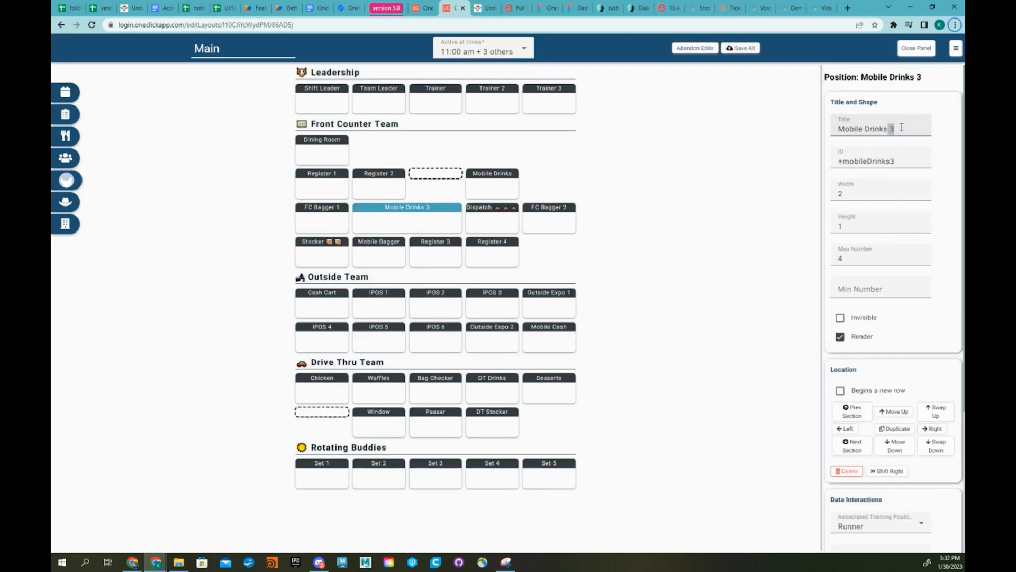
key("space")
left_click(699, 293)
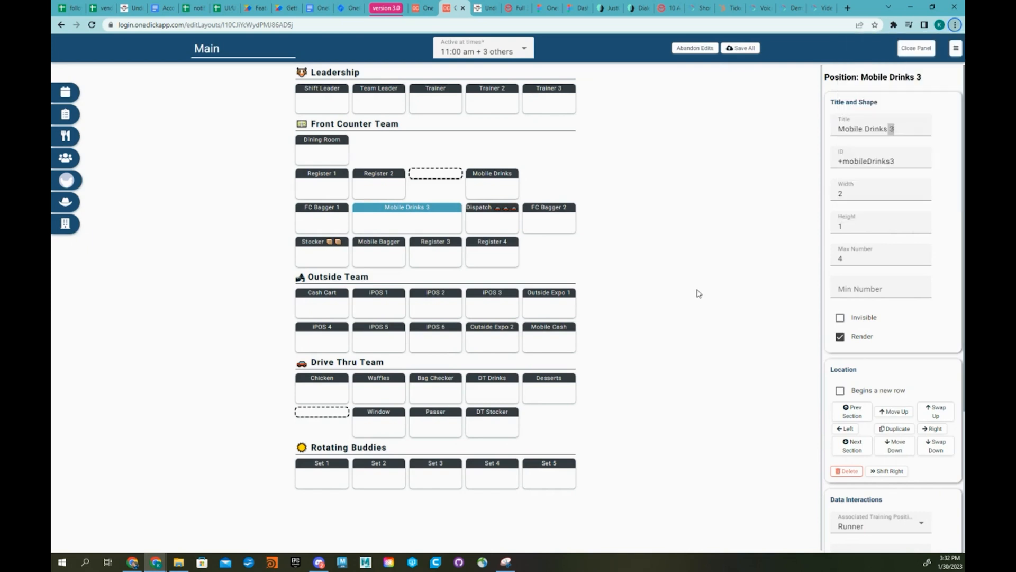
left_click(892, 131)
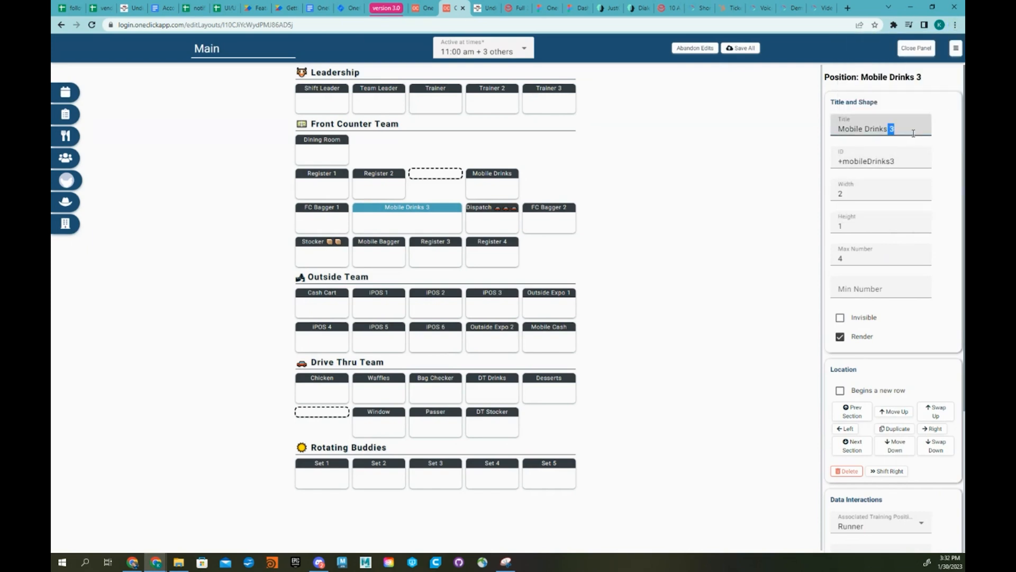
key("BackSpace")
key("BackSpace")
type("2")
key("Left")
- Set the width of the Mobile Drinks 2 position to 3
key("Tab")
key("Tab")
type("3")
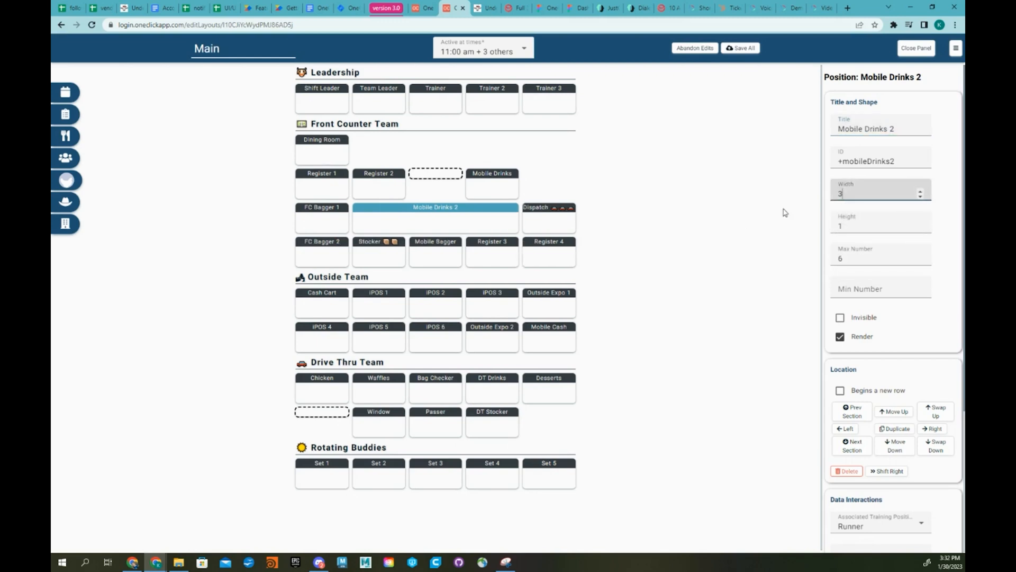
left_click(717, 213)
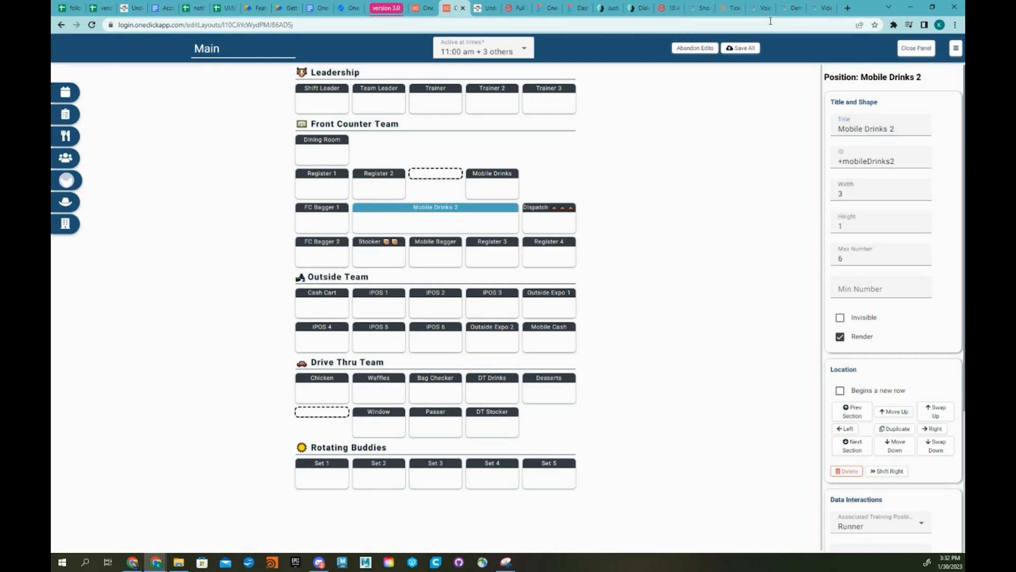
- Save the restored Main layout, leave the editor and apply it to all of today's layouts
left_click(740, 48)
left_click(695, 48)
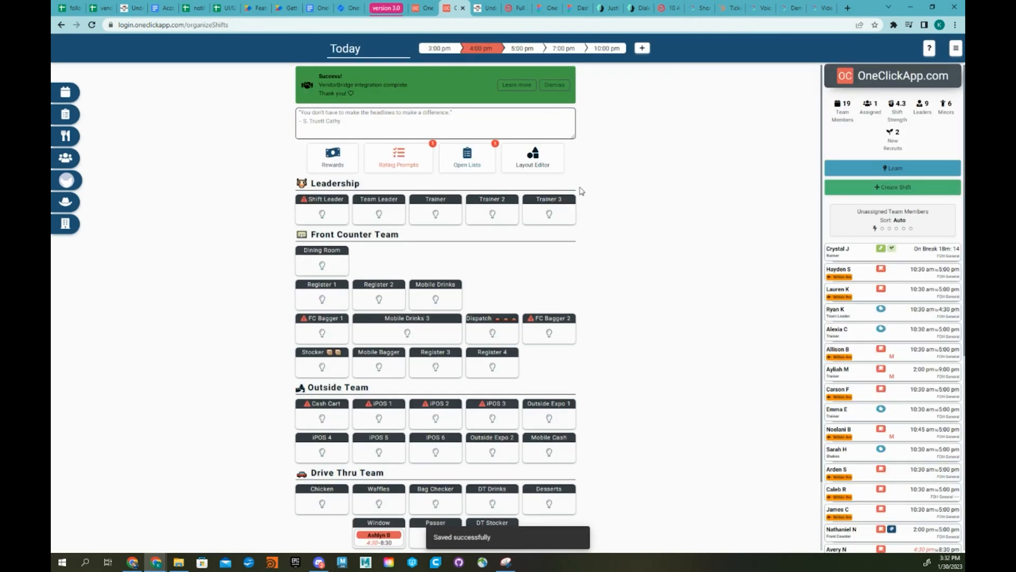
scroll(889, 328, "down", 7)
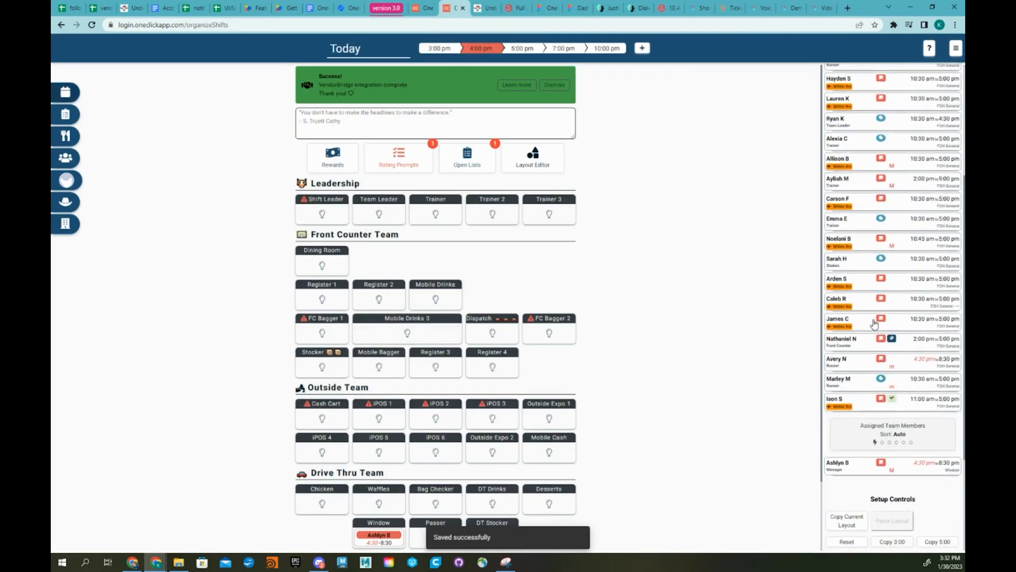
left_click(937, 436)
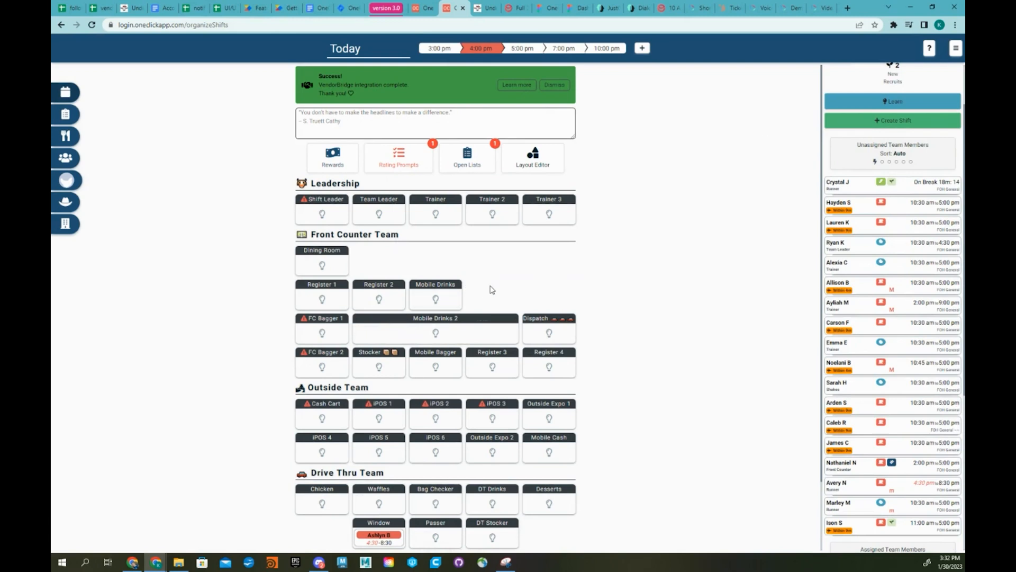
- Open the layout editor again and examine the times at which the Main layout is active
scroll(492, 290, "down", 2)
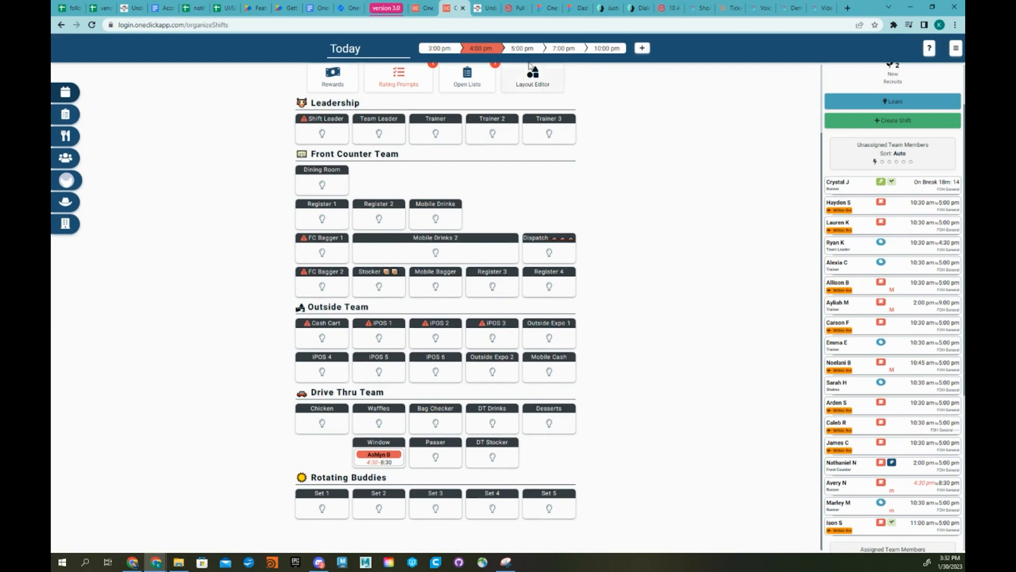
left_click(532, 79)
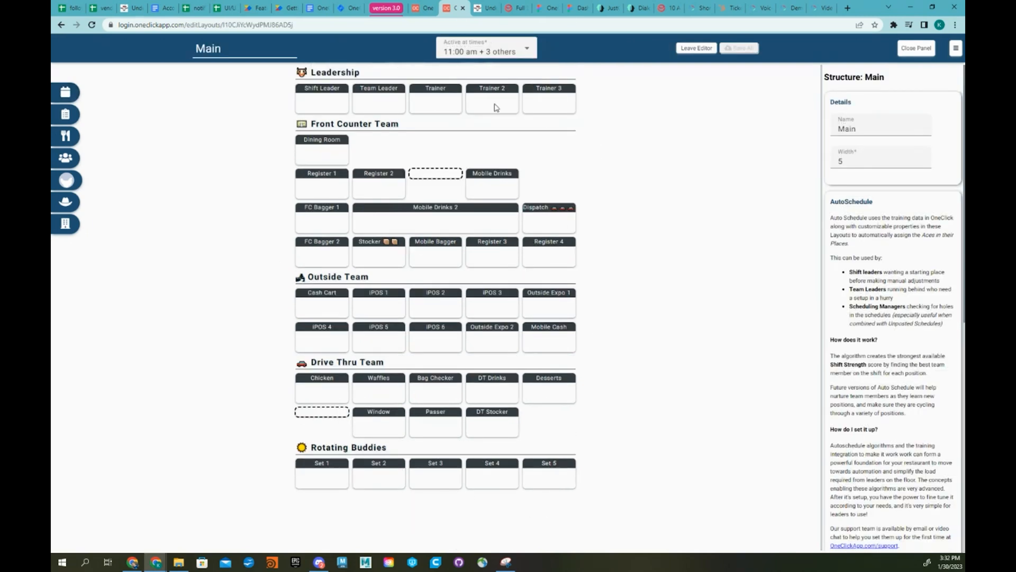
left_click(487, 51)
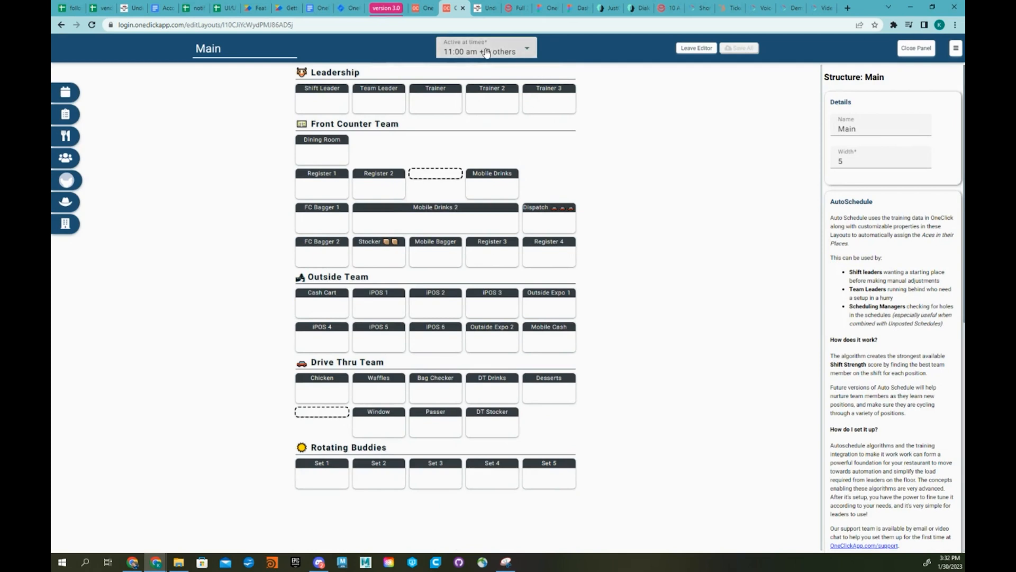
scroll(497, 115, "down", 1)
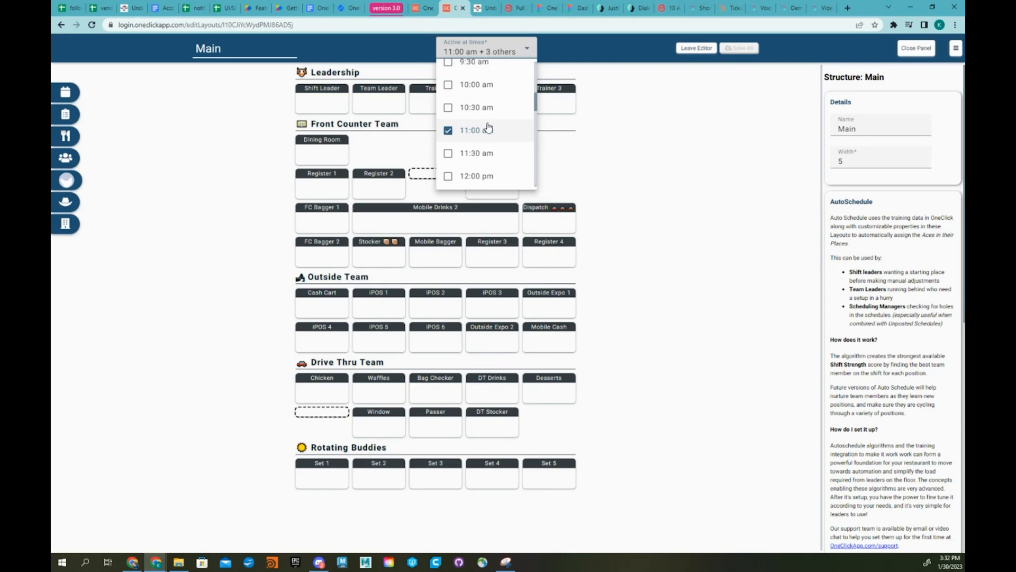
scroll(509, 132, "down", 4)
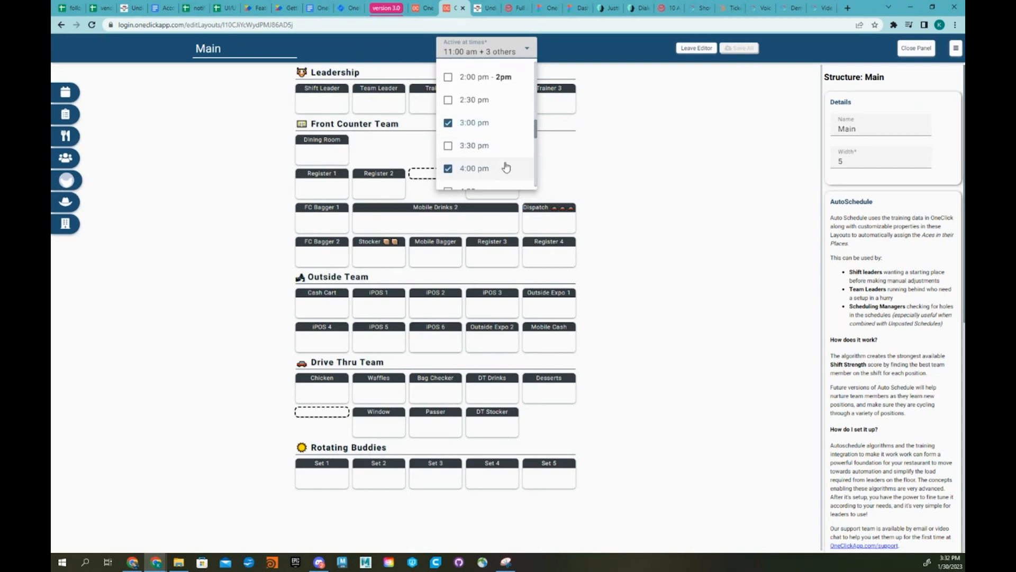
left_click(593, 159)
- Compare the positions in the 2pm layout with those in the Main layout
left_click(241, 50)
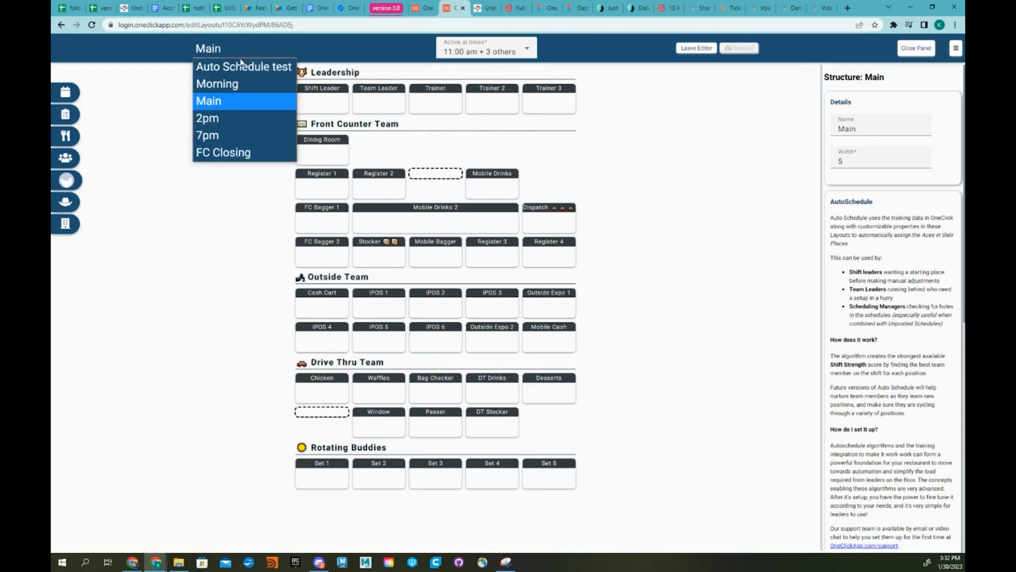
left_click(234, 112)
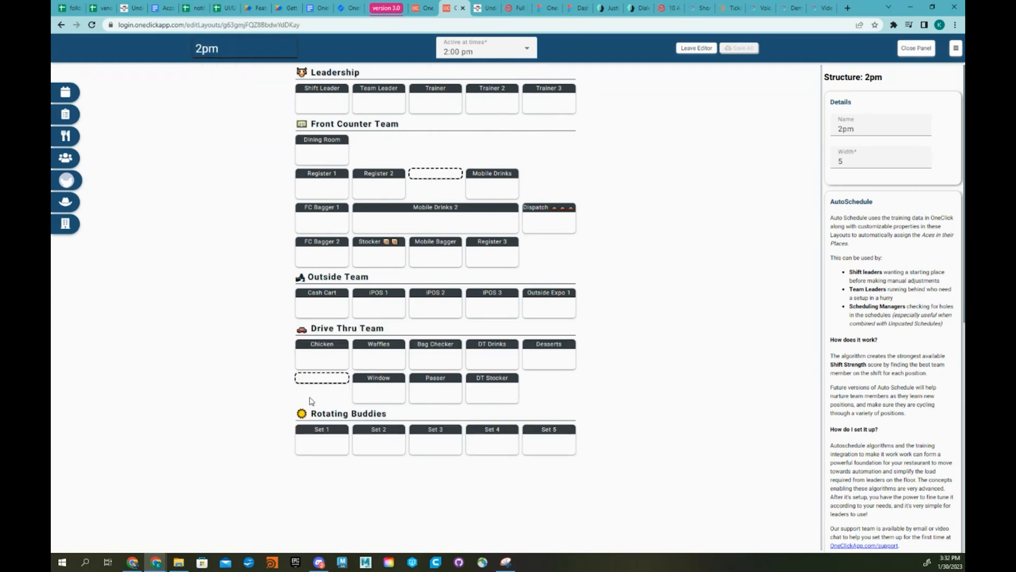
left_click(230, 50)
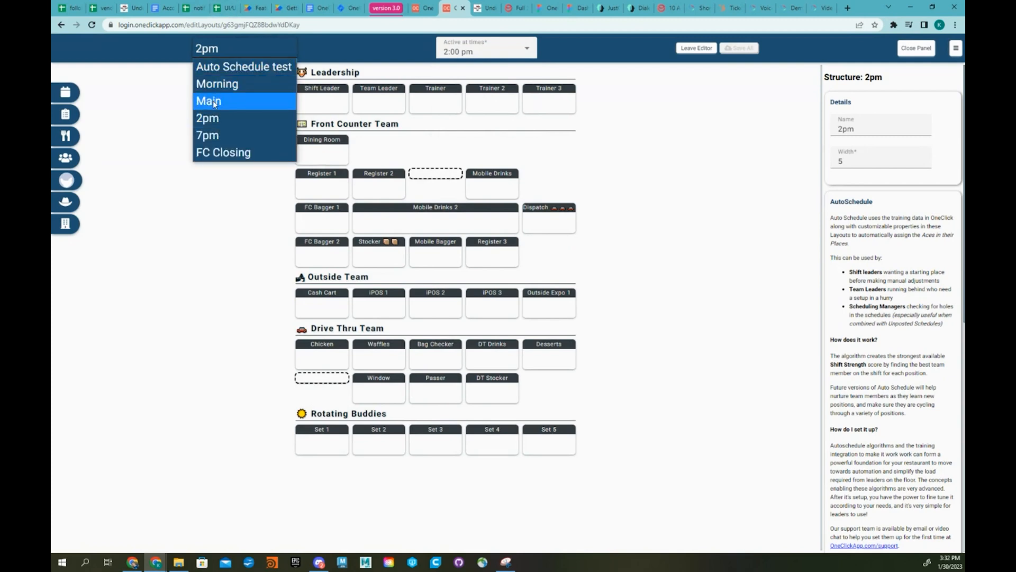
left_click(215, 103)
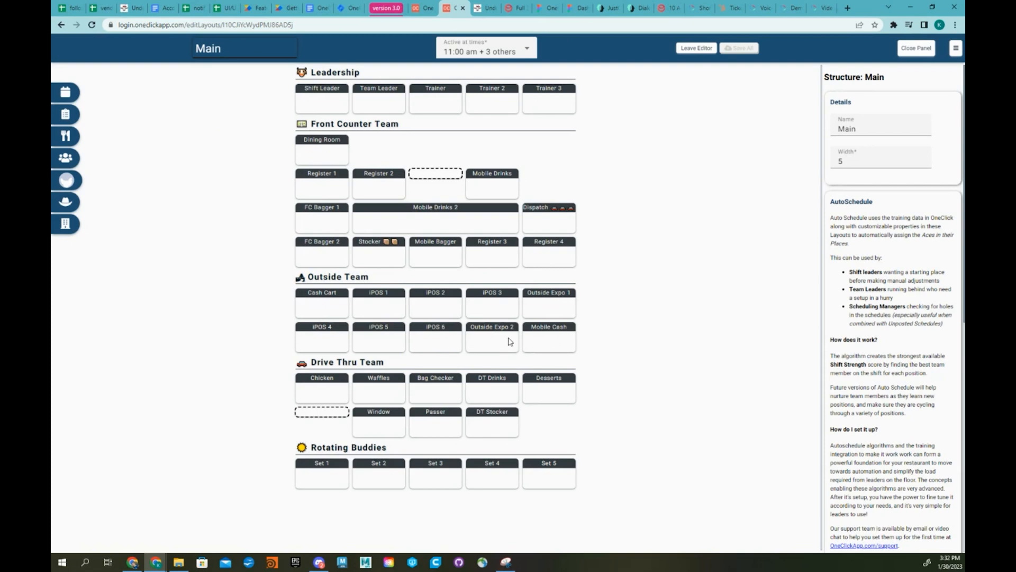
- View the 2pm layout once more, followed by the Morning layout
left_click(246, 53)
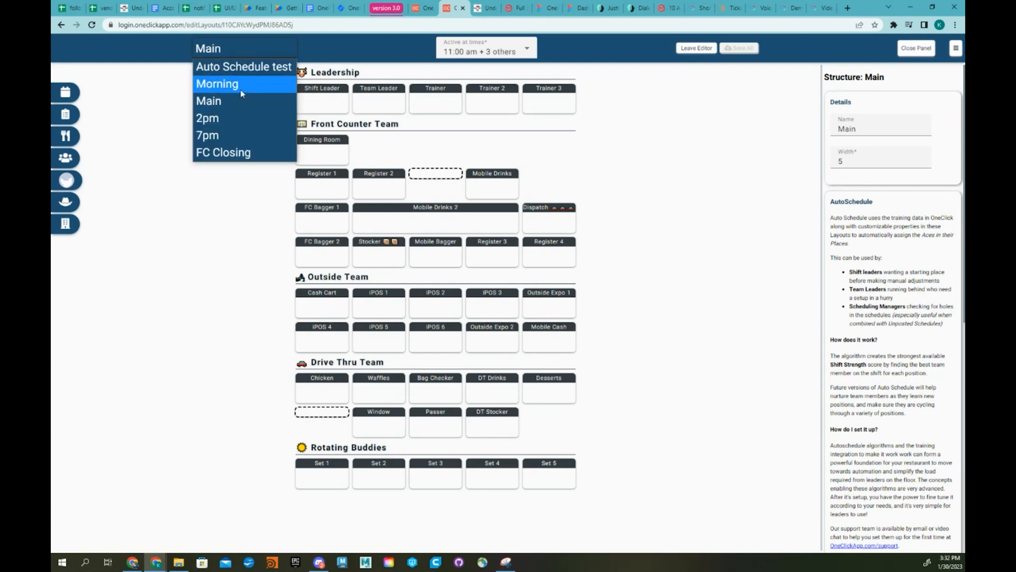
left_click(231, 120)
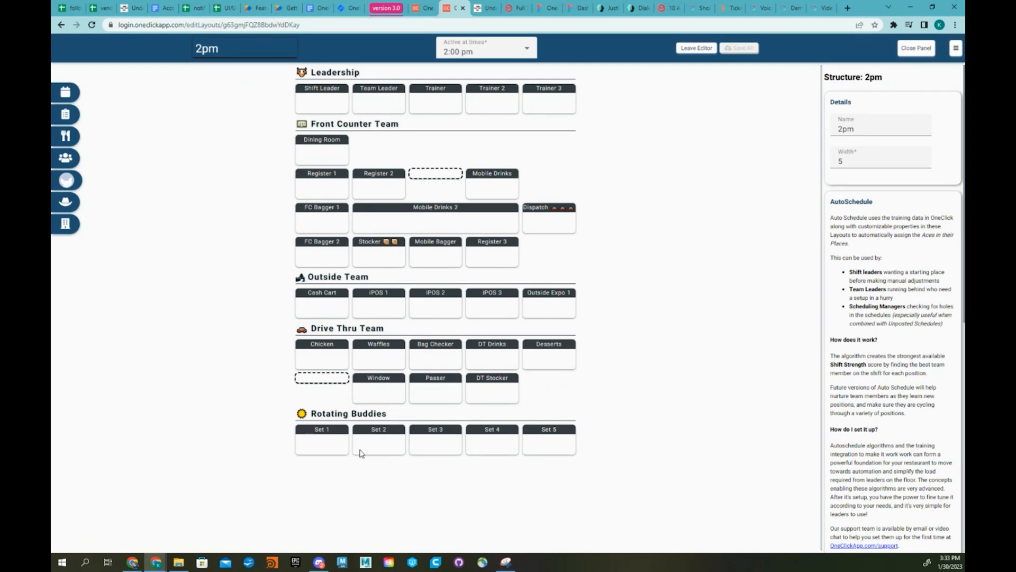
left_click(236, 53)
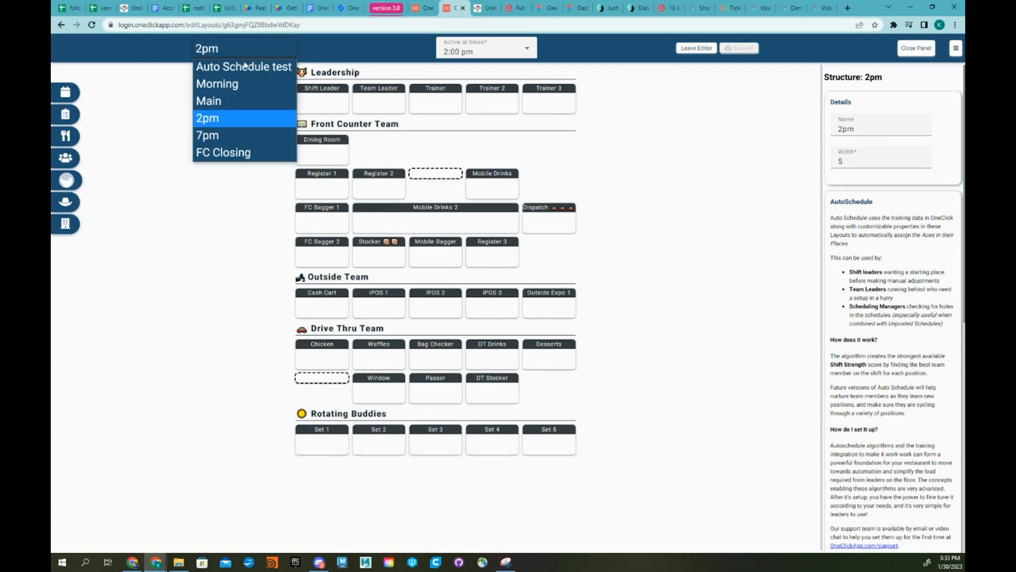
left_click(244, 83)
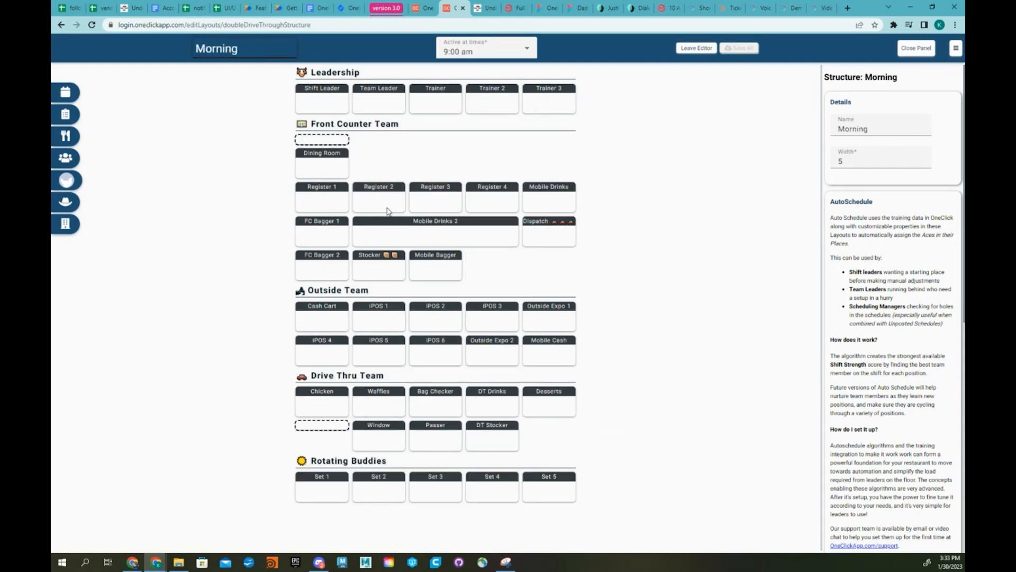
- Switch to the FC Closing layout and examine its list of active times
left_click(249, 56)
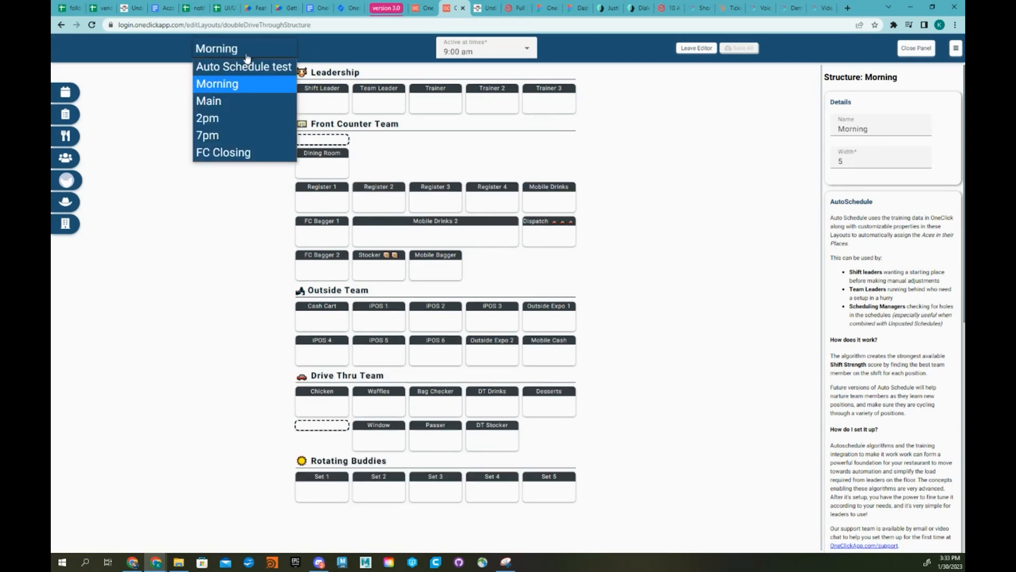
left_click(242, 153)
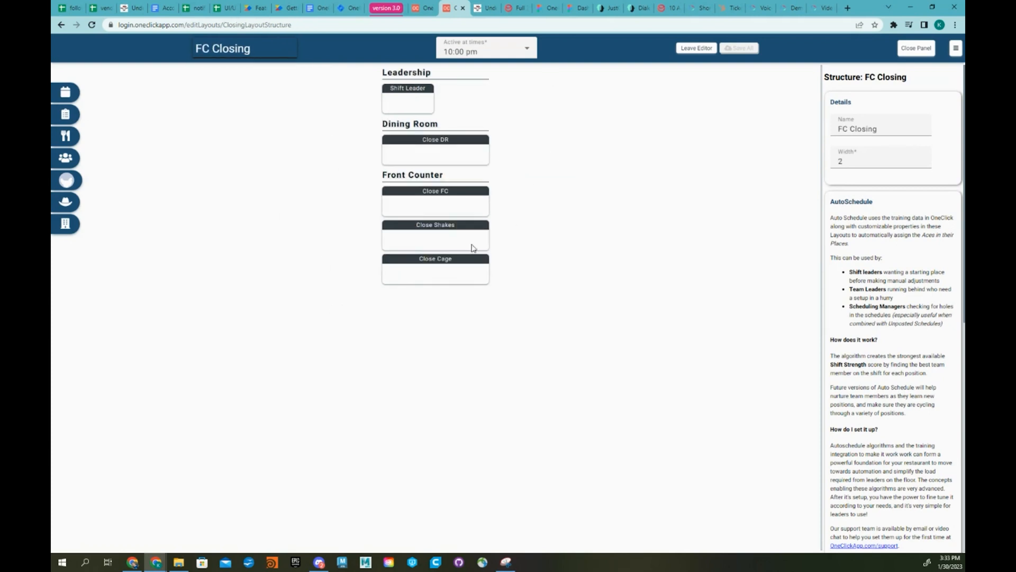
left_click(493, 54)
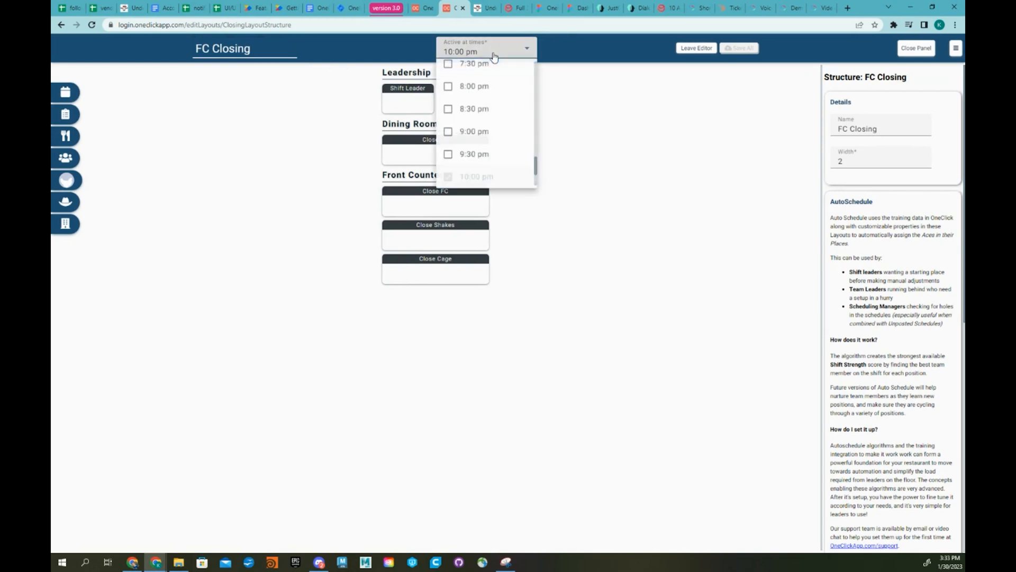
scroll(483, 159, "up", 5)
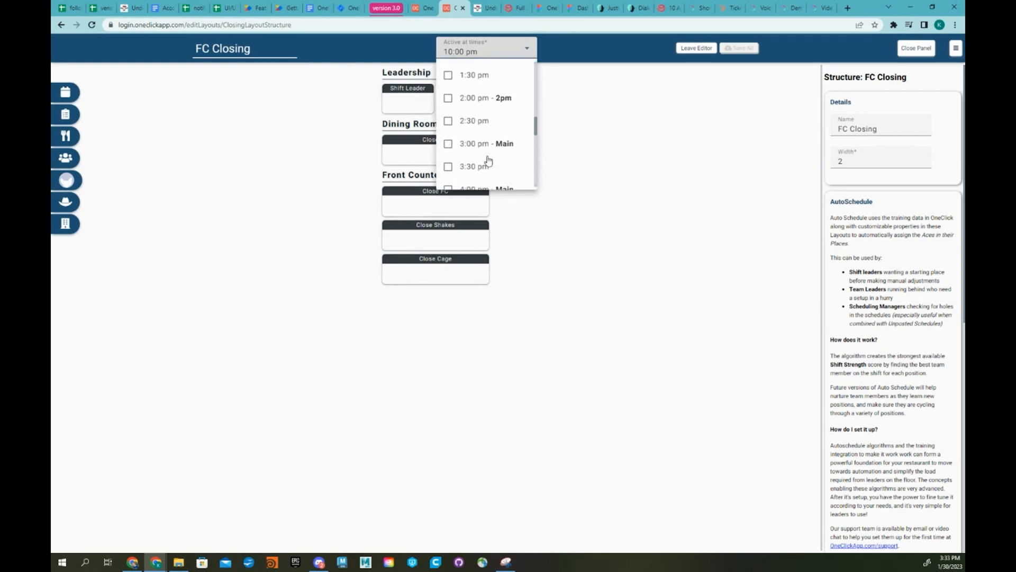
scroll(466, 143, "down", 3)
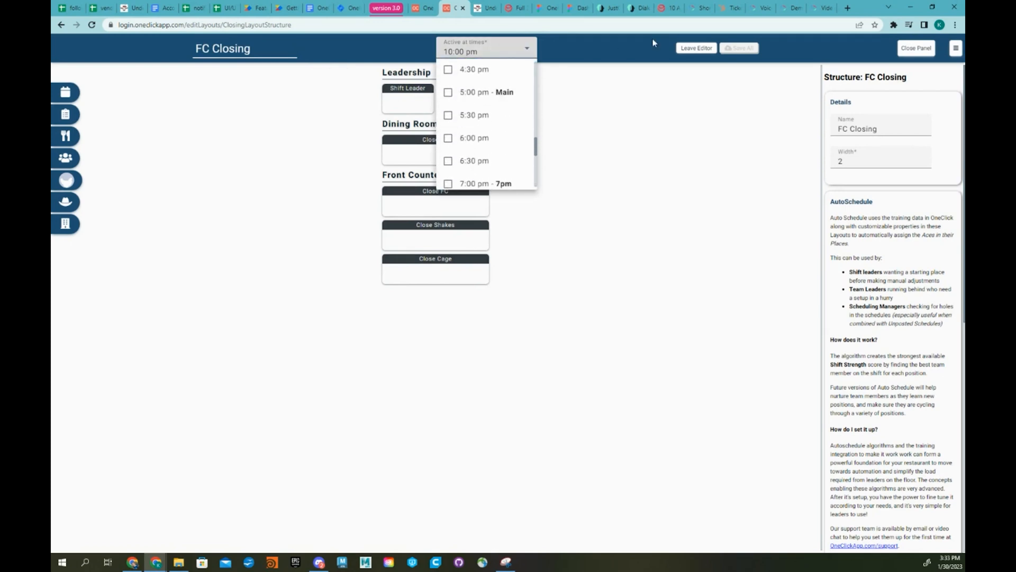
- Leave the layout editor and view today's 11:00 am and 9:00 am setups
left_click(700, 49)
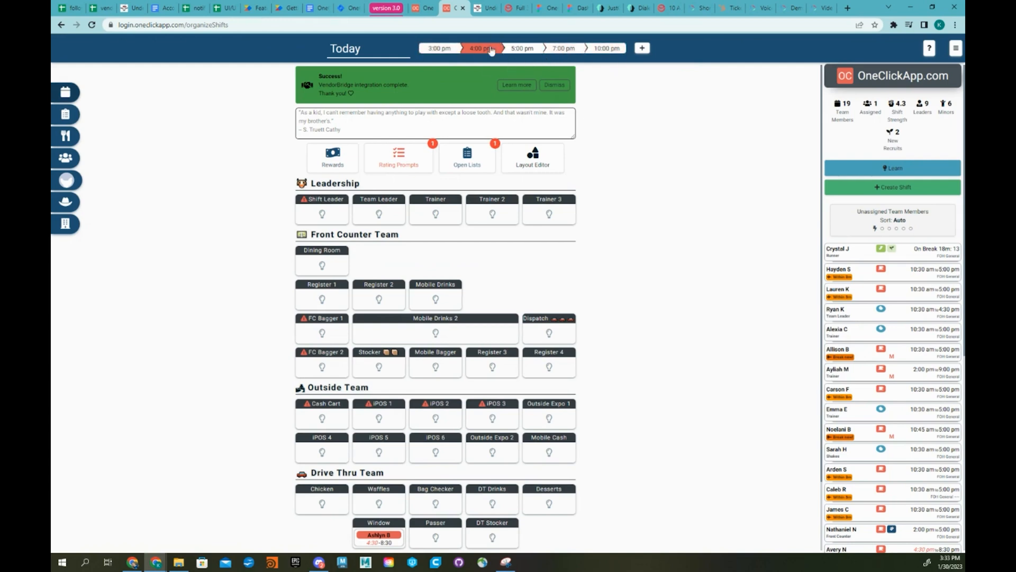
left_click(447, 53)
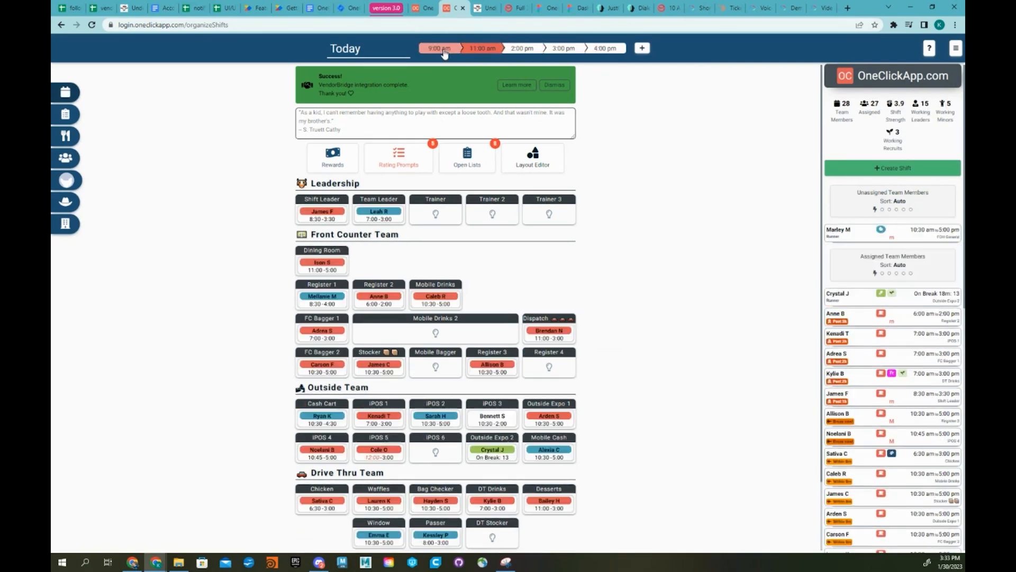
left_click(481, 50)
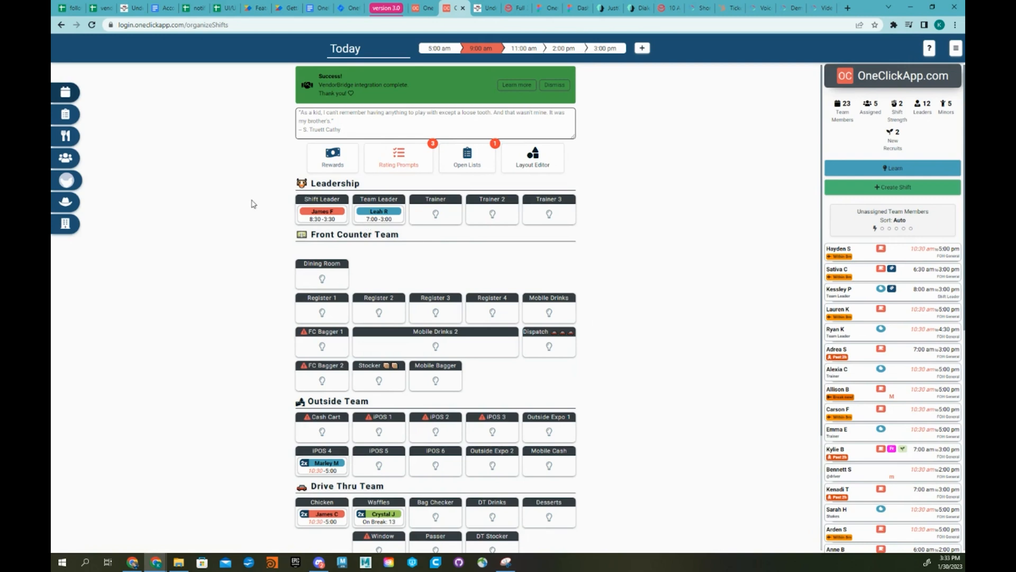
- View the current checklists page and return to today's shift setup
left_click(75, 117)
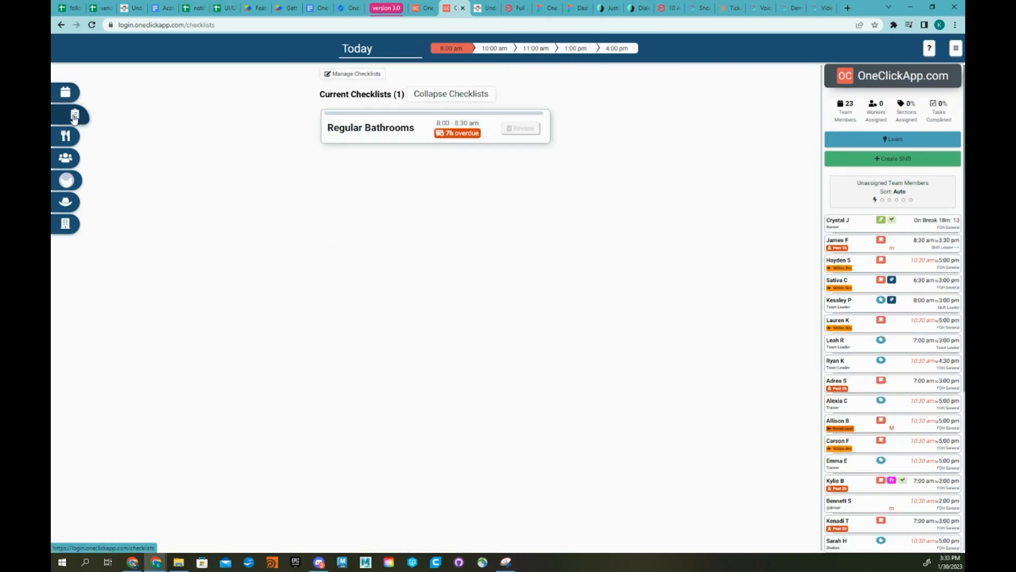
left_click(68, 93)
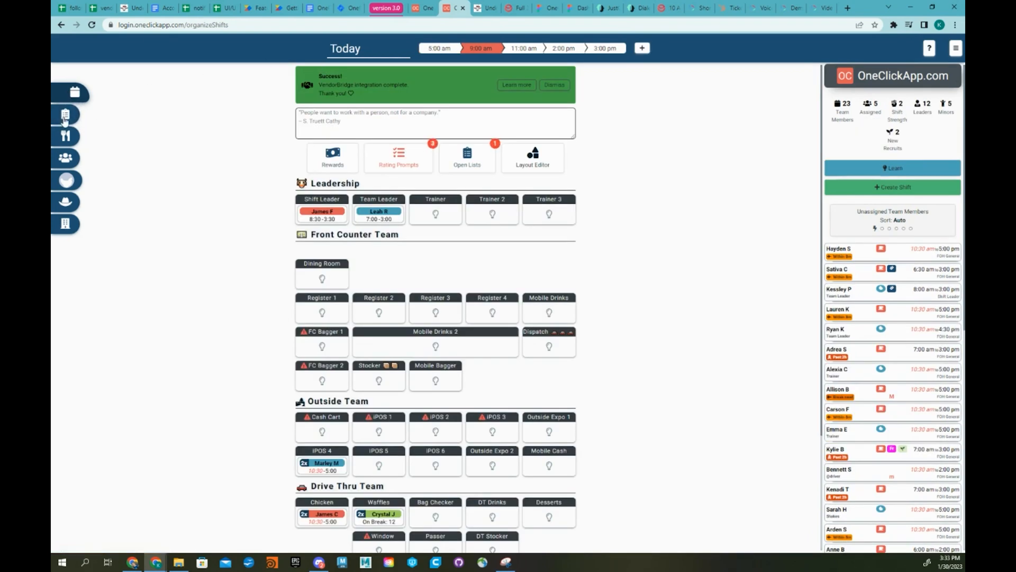
- Assign the BOH General team member working 5:45 am–2:30 pm to Primary Fries in the kitchen setup, and return to the front-of-house setup
left_click(74, 139)
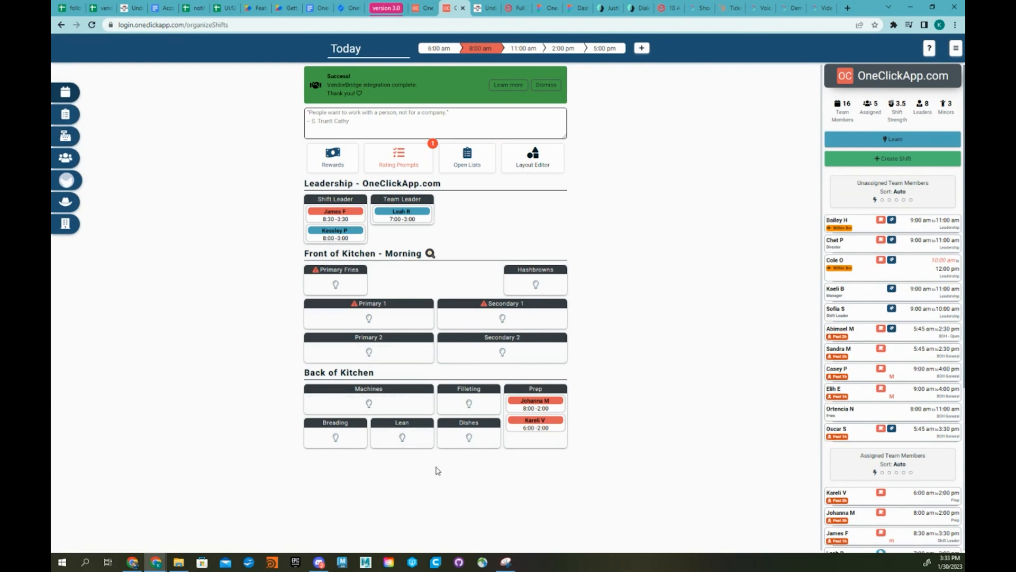
mouse_move(841, 205)
left_click_drag(863, 354, 341, 281)
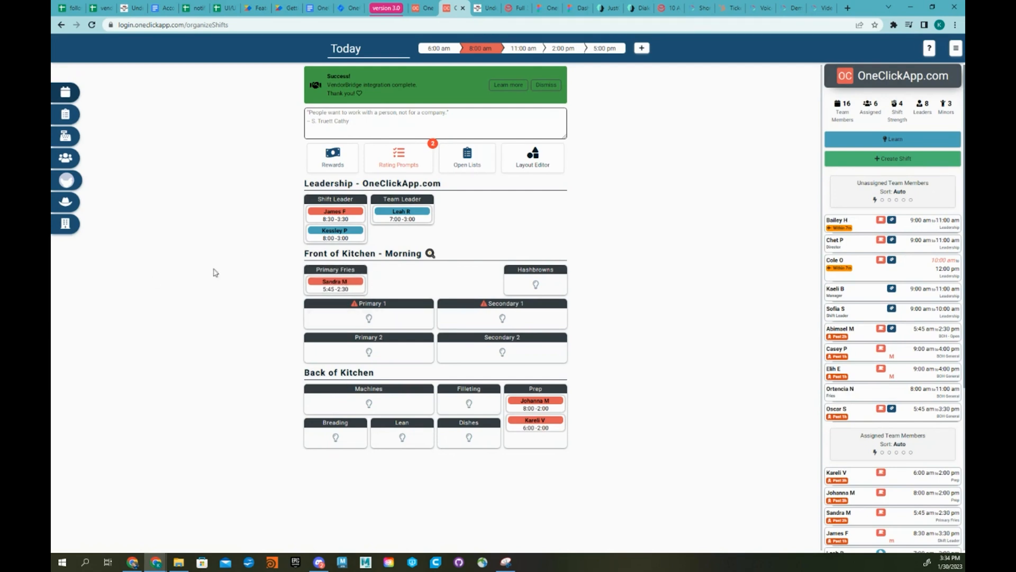
left_click(74, 140)
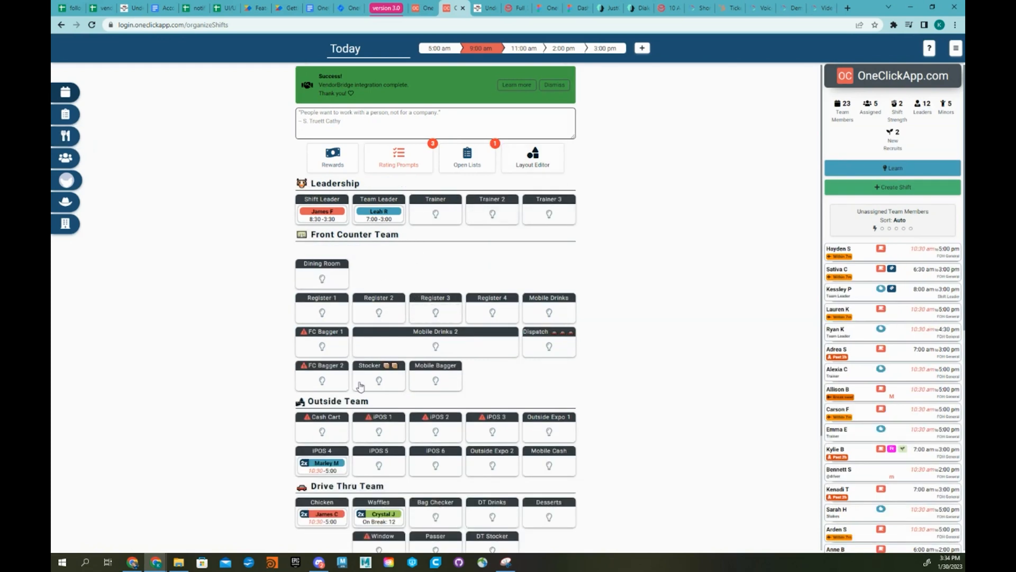
- Sort the team member list by highest position, last updated date and Window rating, finishing with the highest Window ratings first
left_click(74, 160)
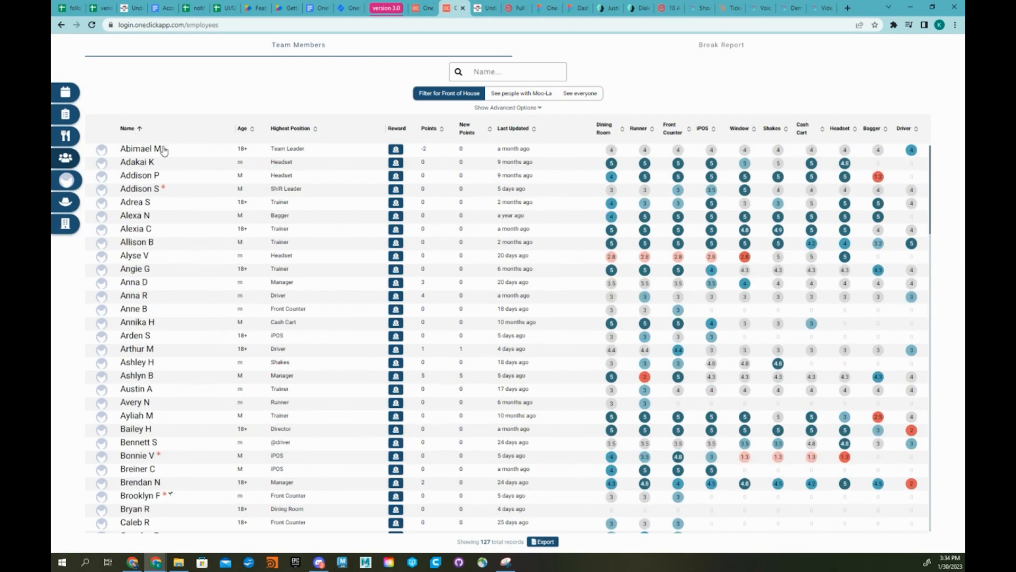
left_click(289, 129)
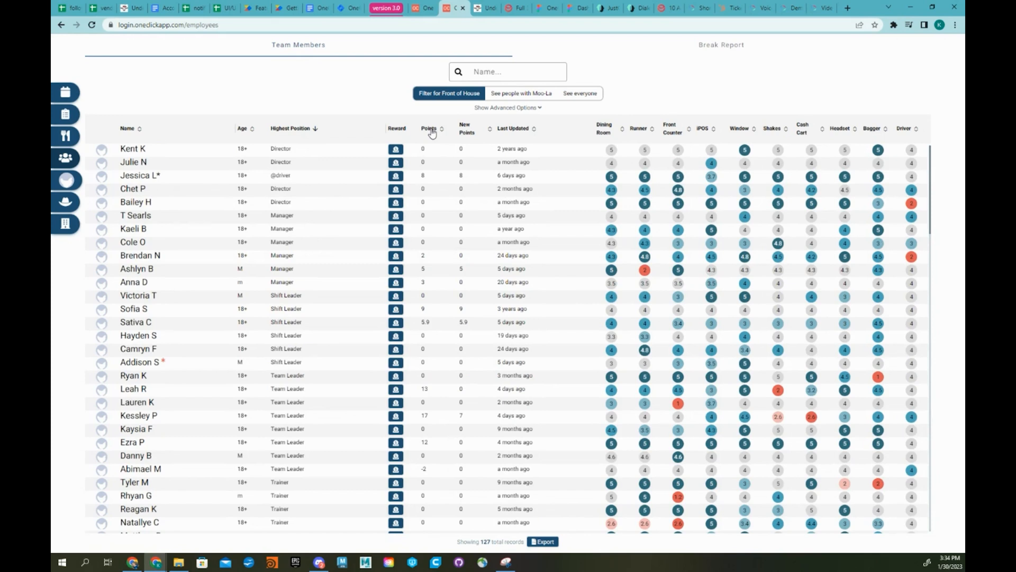
left_click(512, 130)
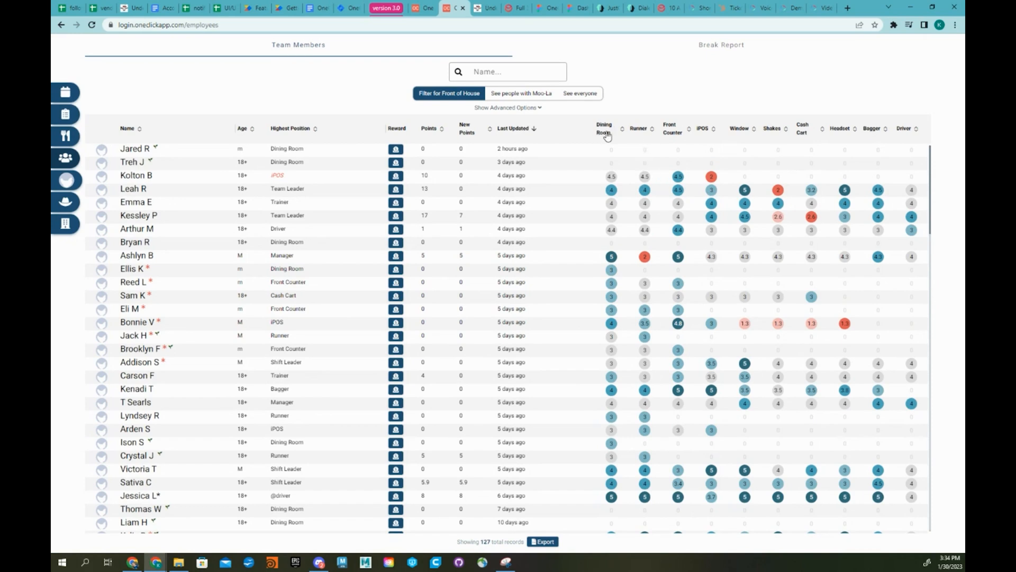
left_click(744, 129)
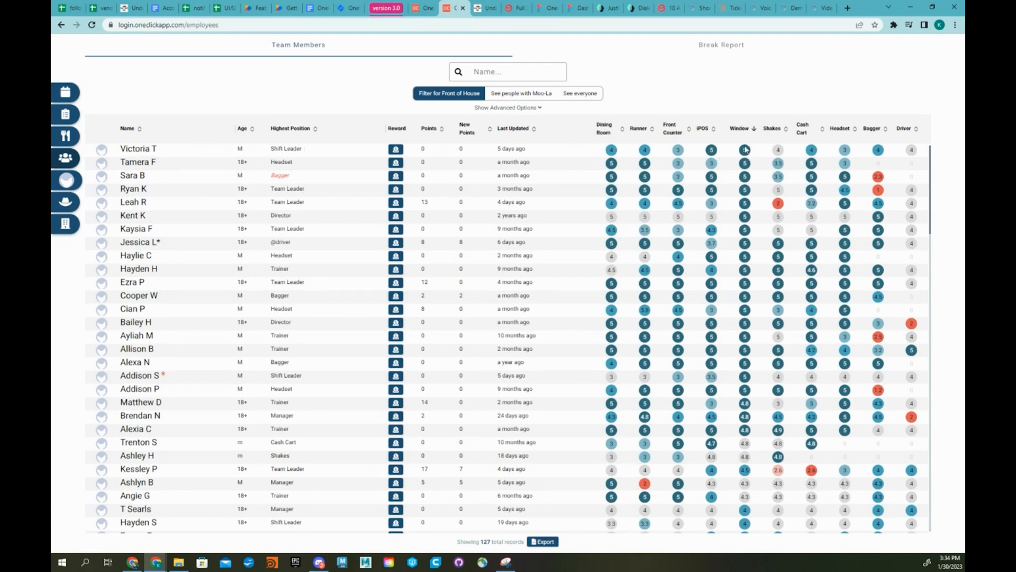
left_click(741, 132)
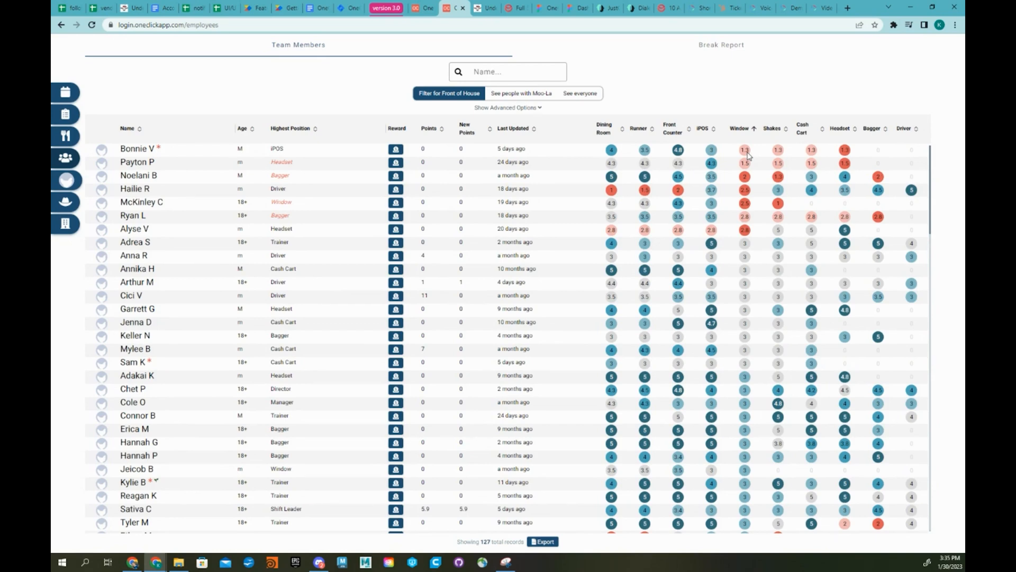
left_click(742, 134)
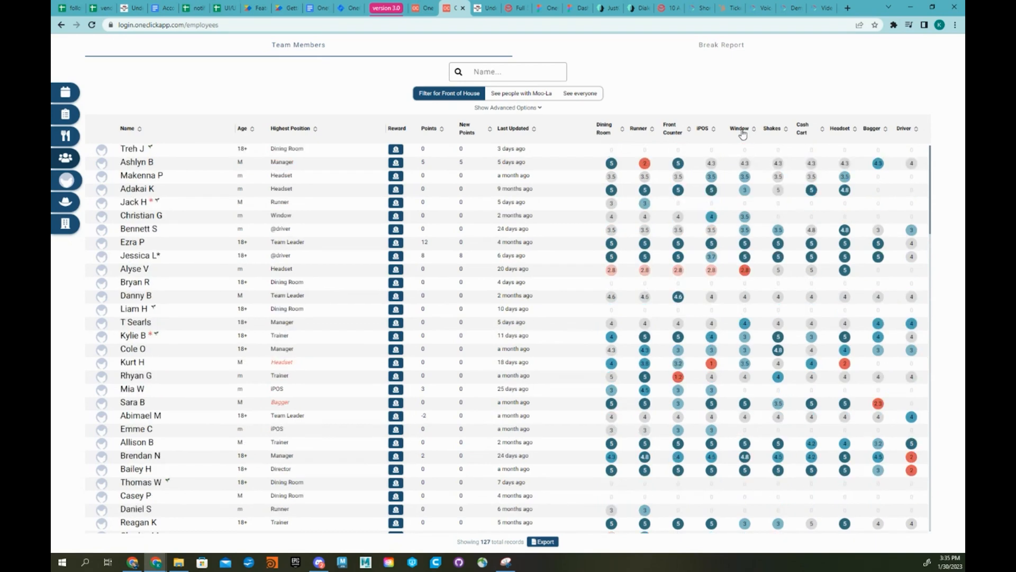
left_click(742, 134)
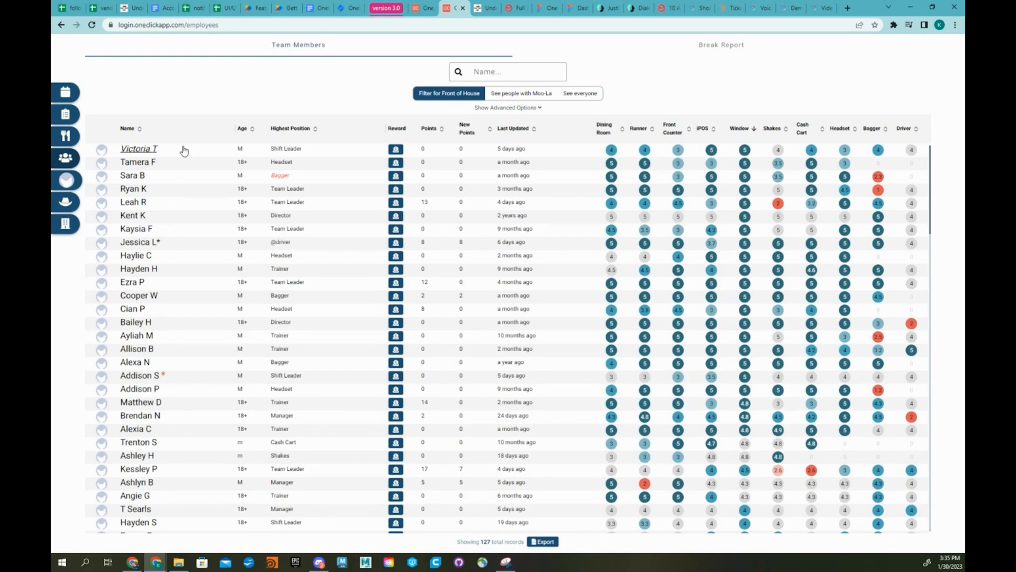
- View the signed-in director's profile, and sign in as a team member by entering their sign-in PIN
left_click(66, 184)
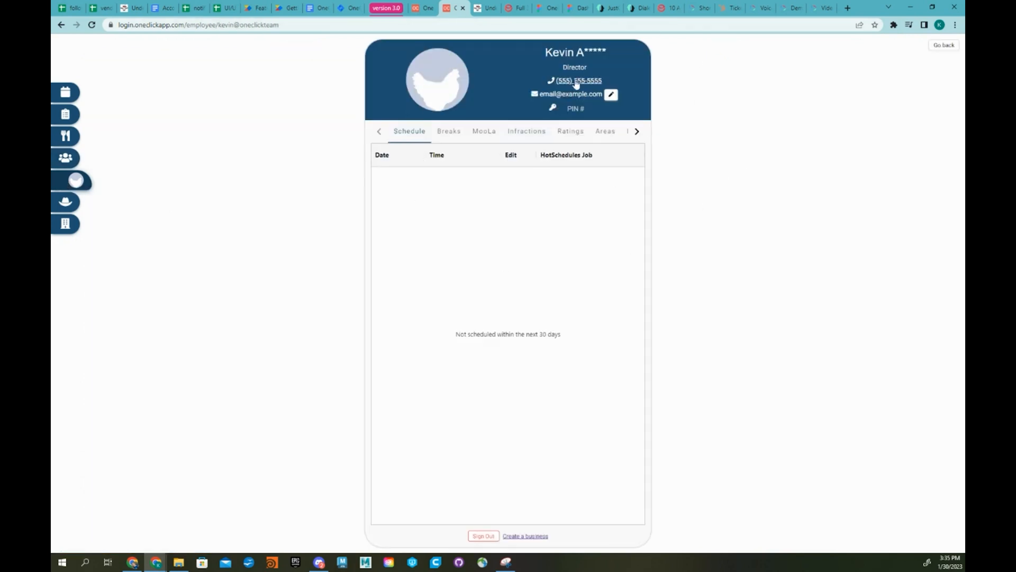
left_click(75, 208)
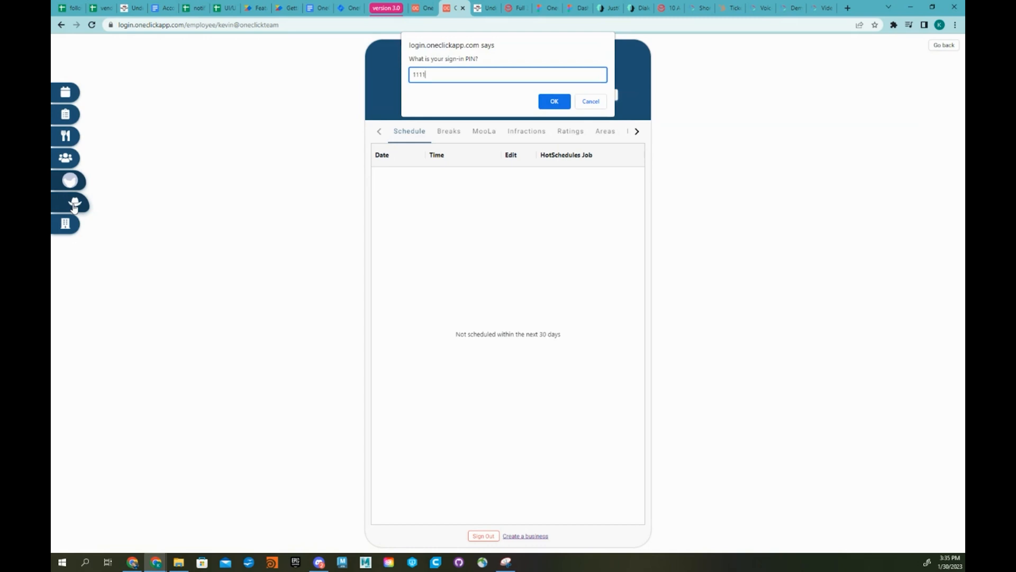
left_click(554, 101)
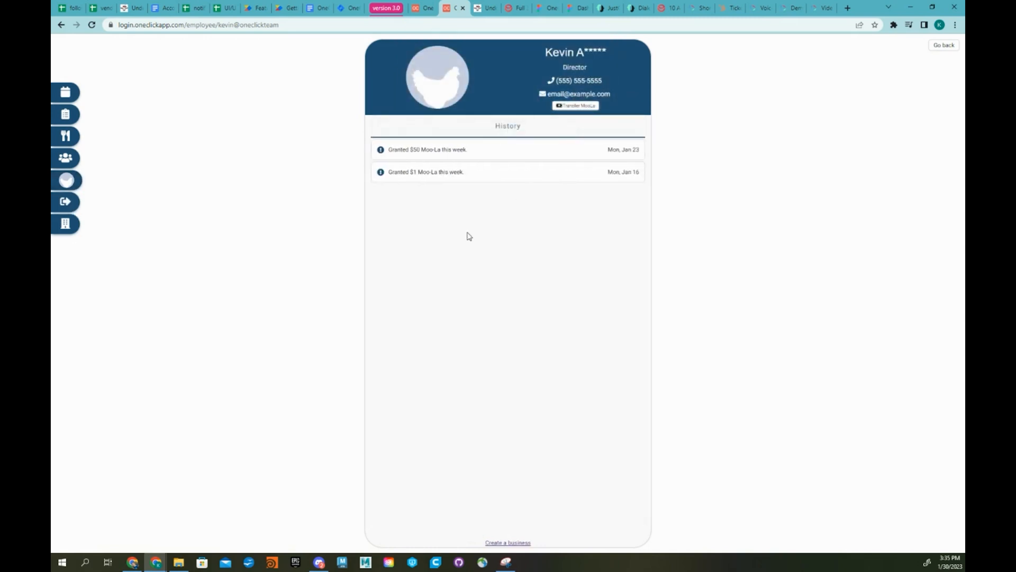
- Examine the team member's own profile, the team member list and the shift setup under their restricted access
left_click(72, 158)
left_click(75, 181)
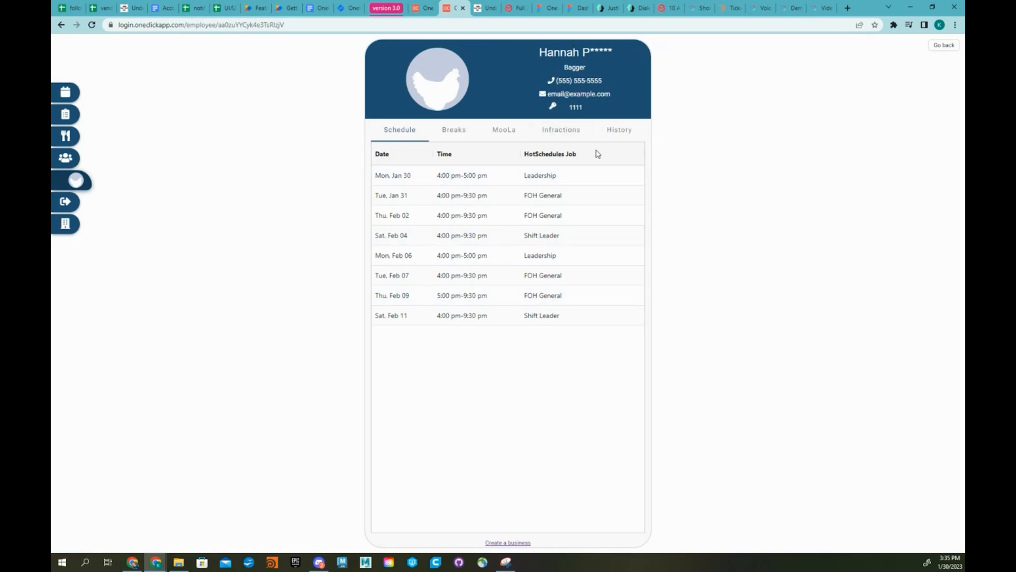
left_click(65, 163)
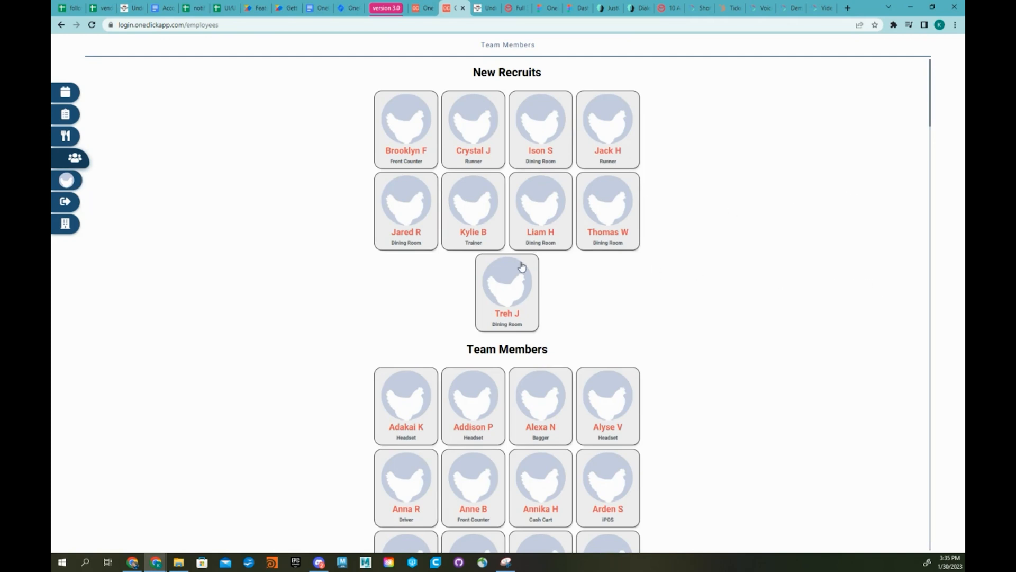
left_click(66, 93)
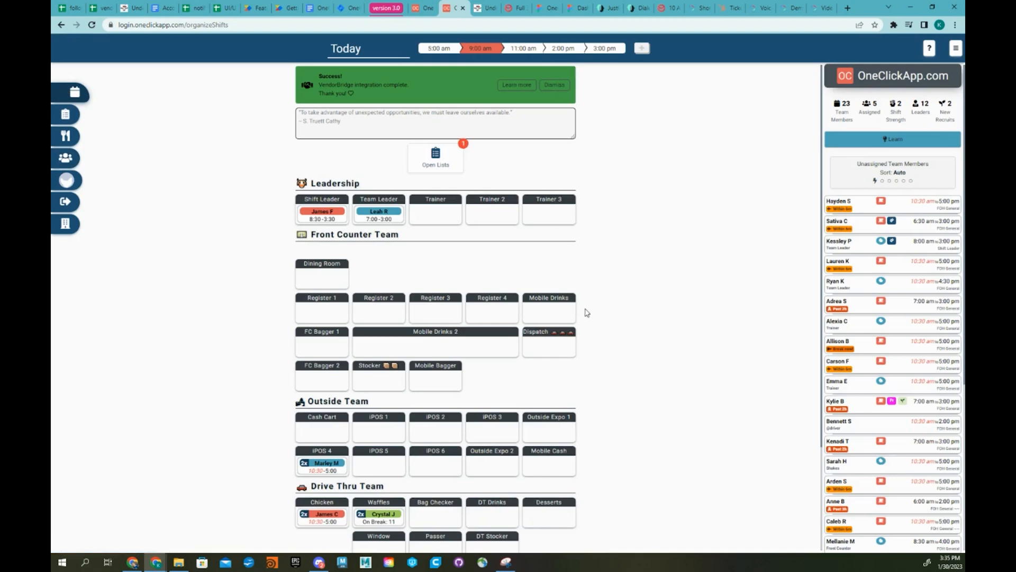
scroll(844, 354, "down", 2)
scroll(844, 353, "up", 2)
- Open the Shift Leader's full profile from their assigned position, and enter and copy the sign-in PIN
left_click(321, 218)
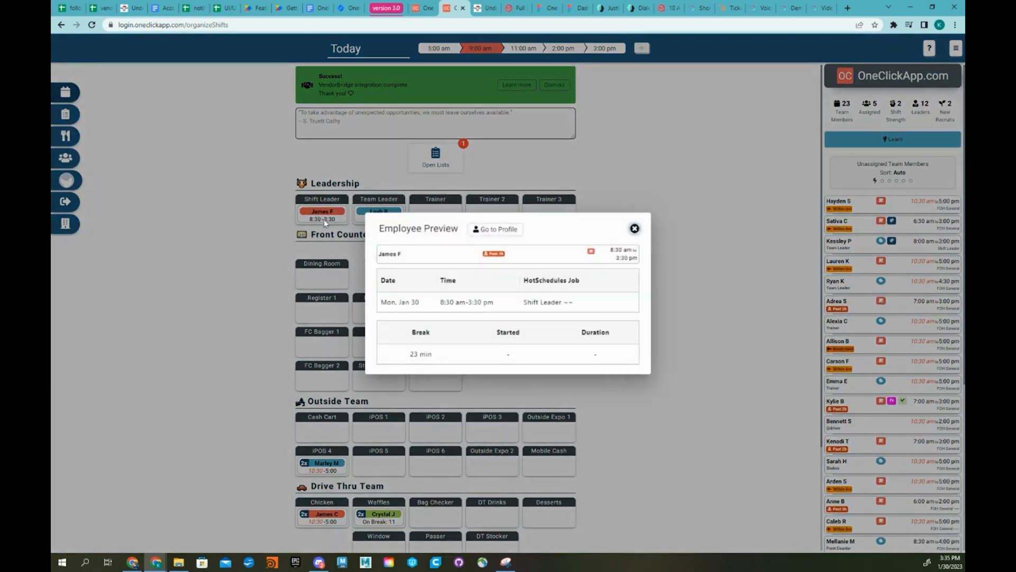
left_click(476, 233)
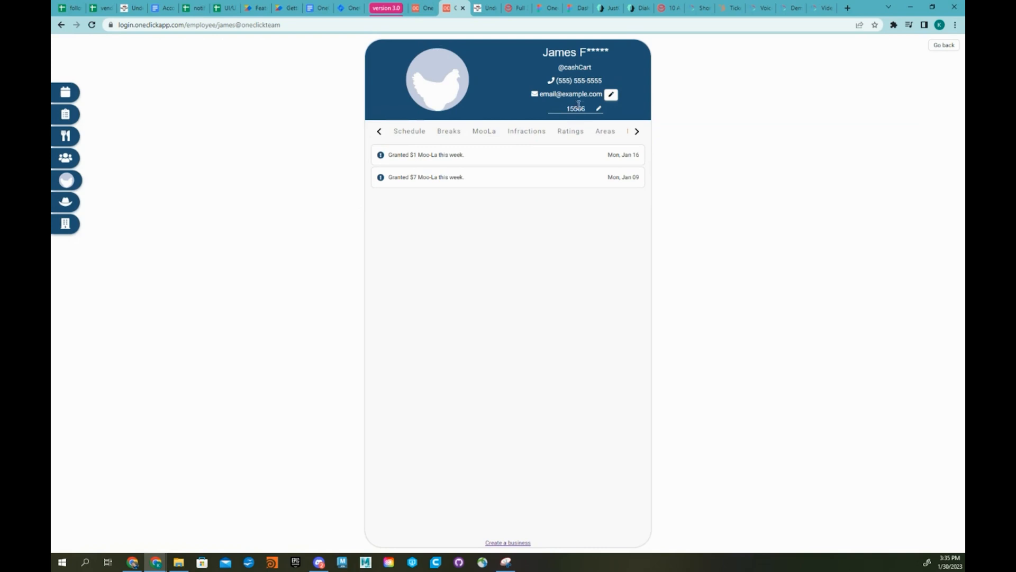
double_click(575, 108)
key("ctrl+c")
left_click(72, 202)
key("ctrl+v")
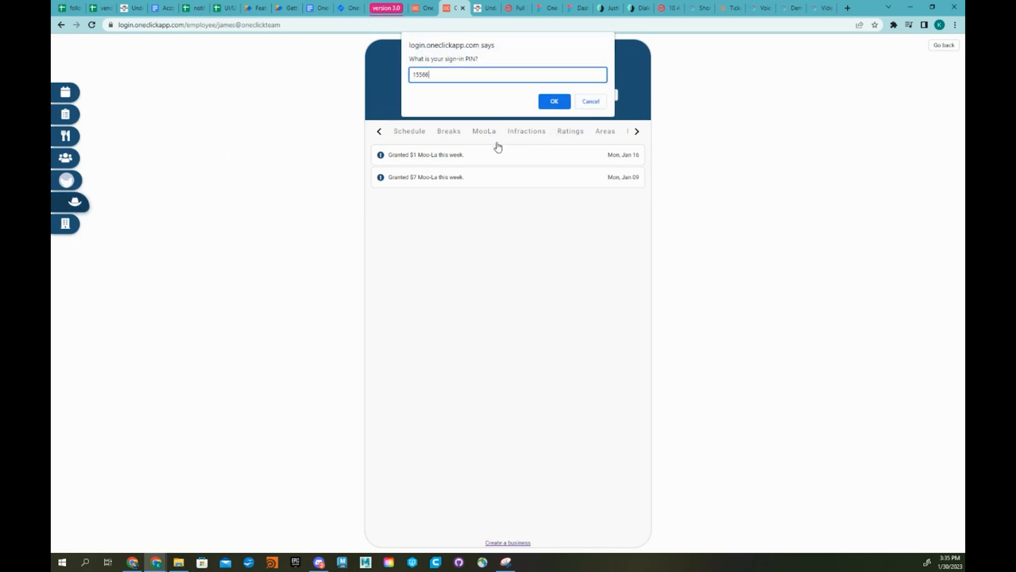
left_click(554, 102)
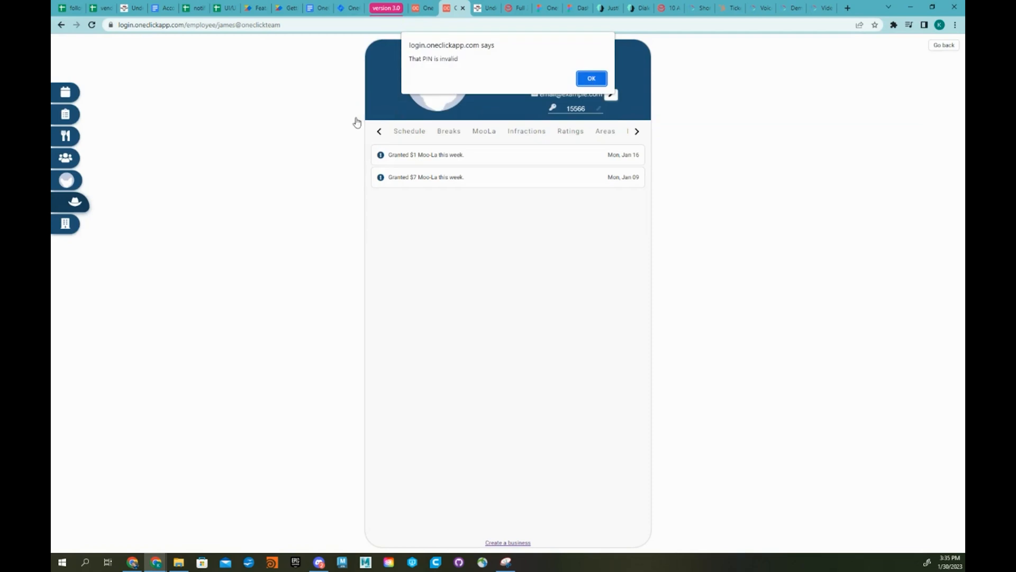
left_click(589, 79)
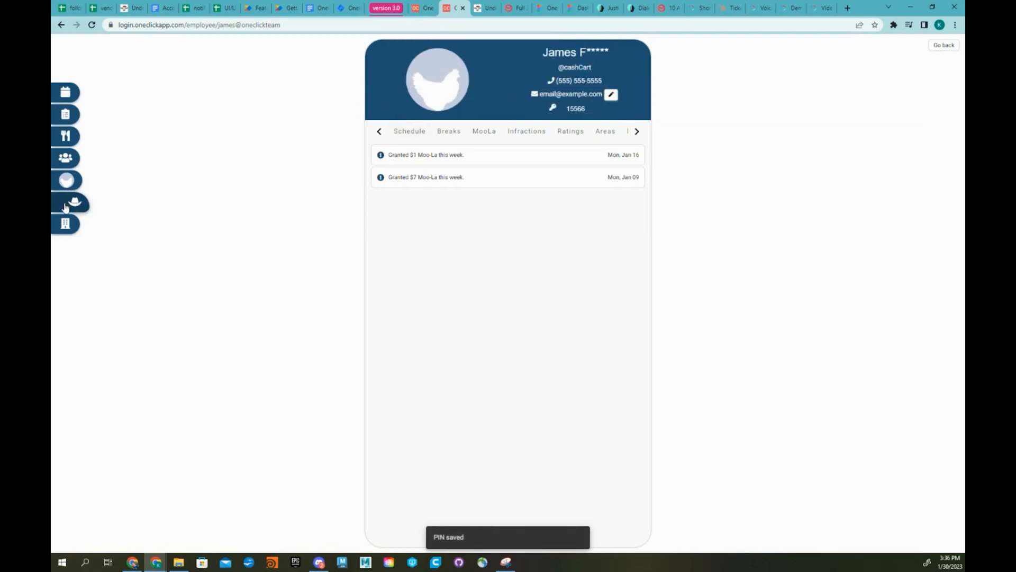
- Sign in as the Shift Leader by entering the copied sign-in PIN again
left_click(66, 207)
key("ctrl+v")
left_click(551, 100)
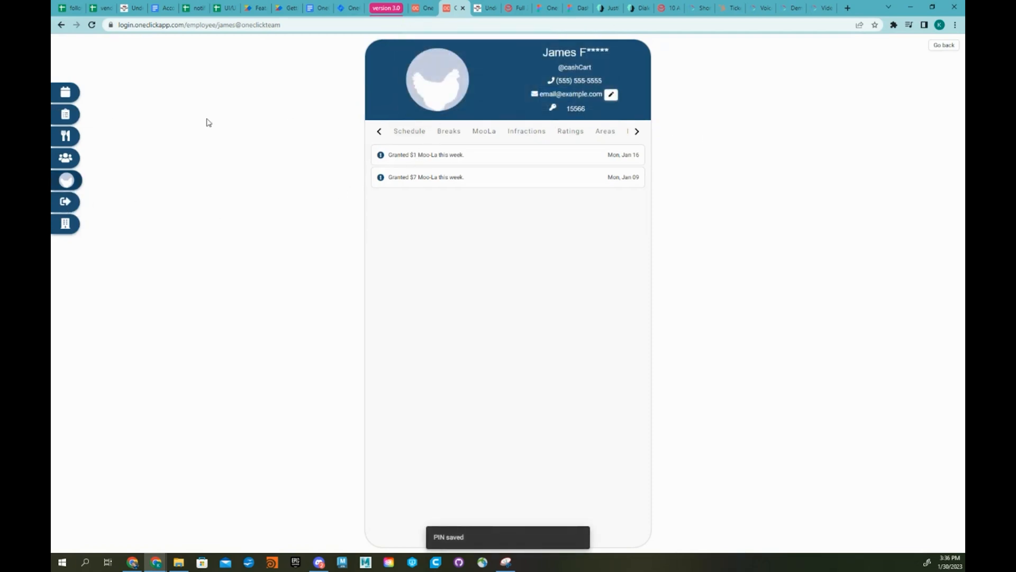
- Return to the shift setup, check which account is signed in below the Setup Controls, and switch back to the director's account
left_click(65, 92)
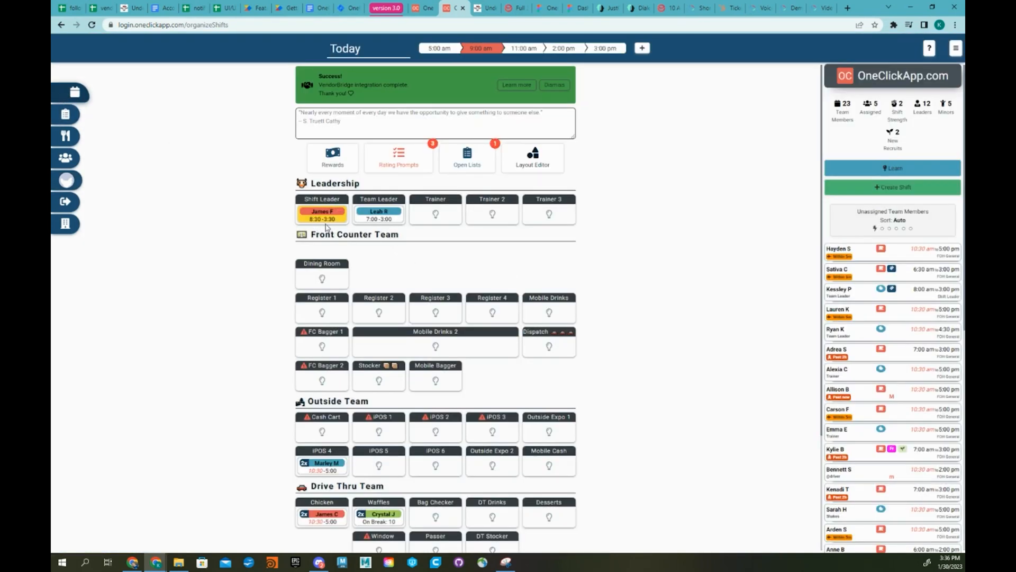
scroll(899, 321, "down", 5)
scroll(898, 321, "down", 3)
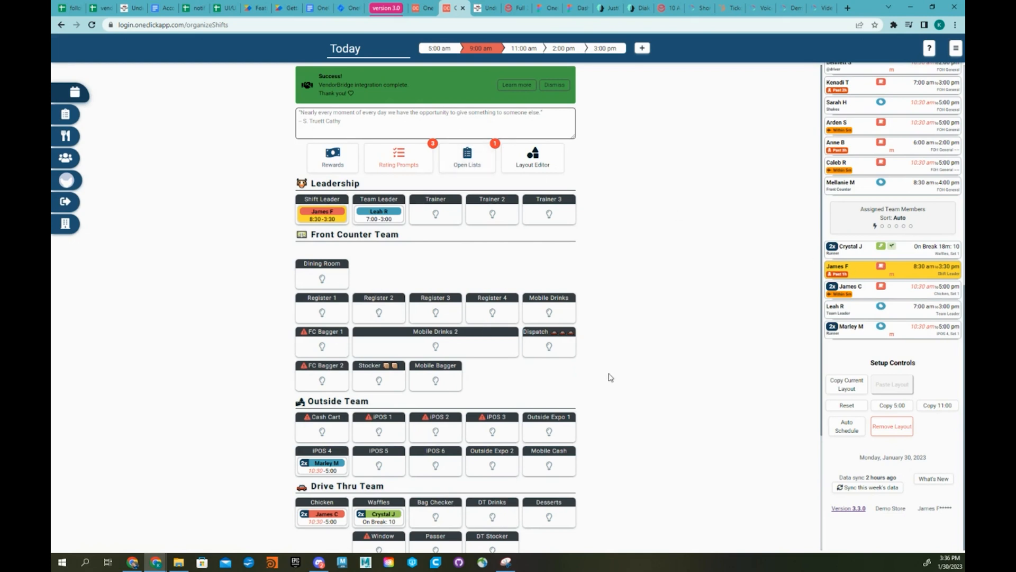
left_click(82, 203)
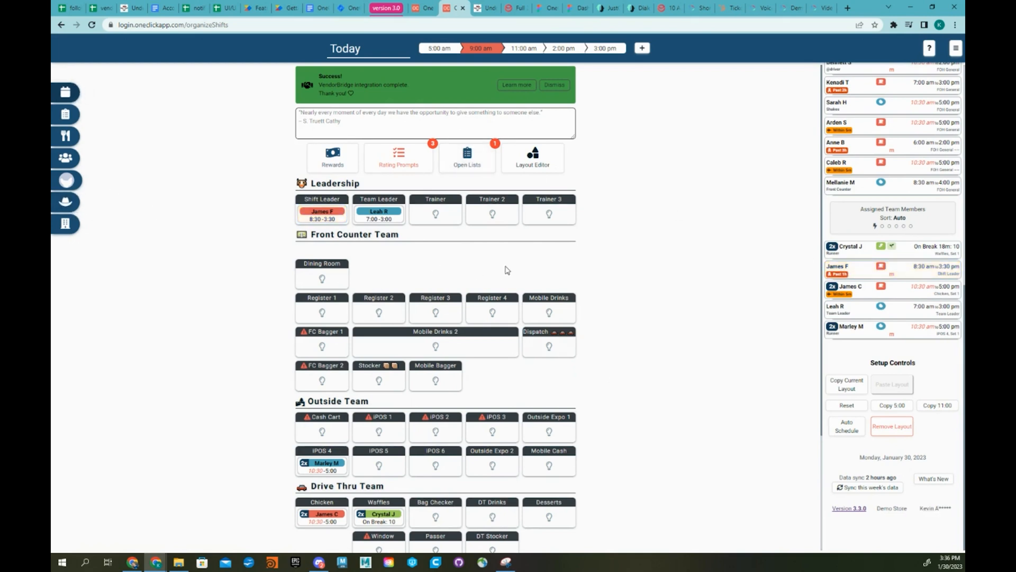
- Open the checklists beside the shift setup and assign the Shift Leader to Routine Cleaning in the Regular Bathrooms checklist
left_click(470, 168)
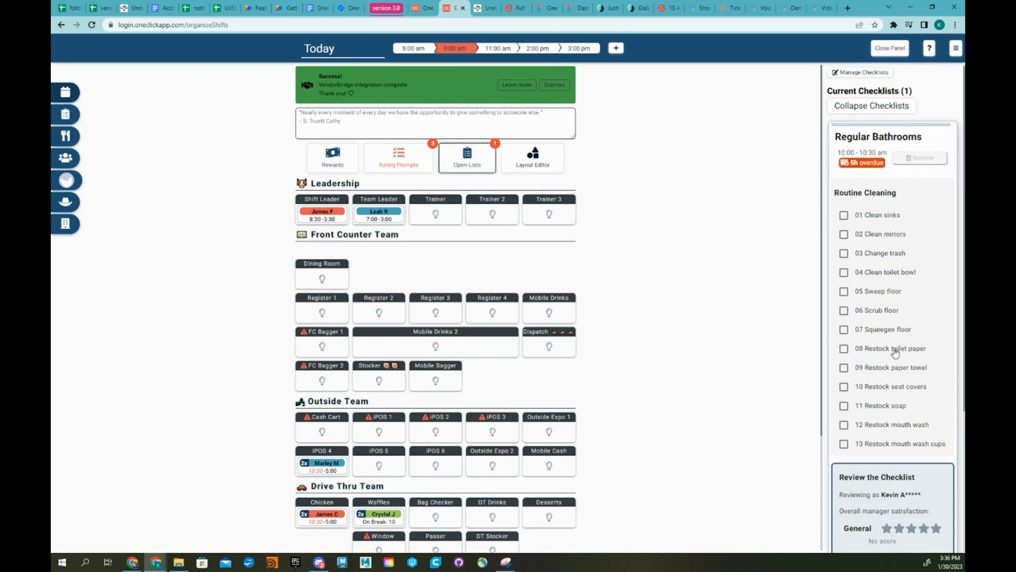
scroll(891, 352, "down", 3)
scroll(891, 352, "up", 3)
left_click_drag(327, 215, 894, 211)
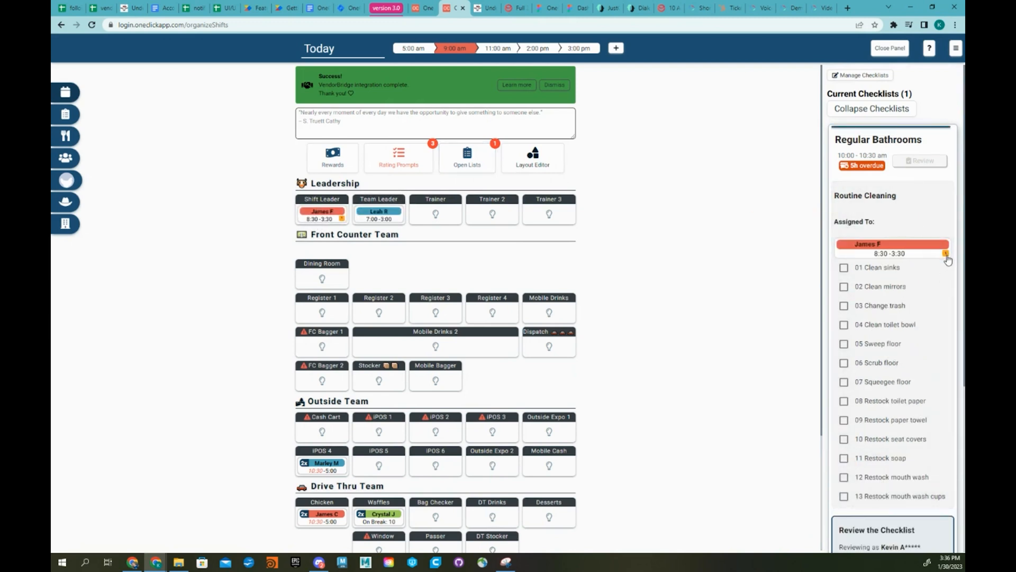
- Mark all 13 Routine Cleaning tasks as done, from 01 Clean sinks through 13 Restock mouth wash cups
left_click(844, 267)
left_click(843, 286)
left_click(844, 306)
left_click(843, 324)
left_click(844, 343)
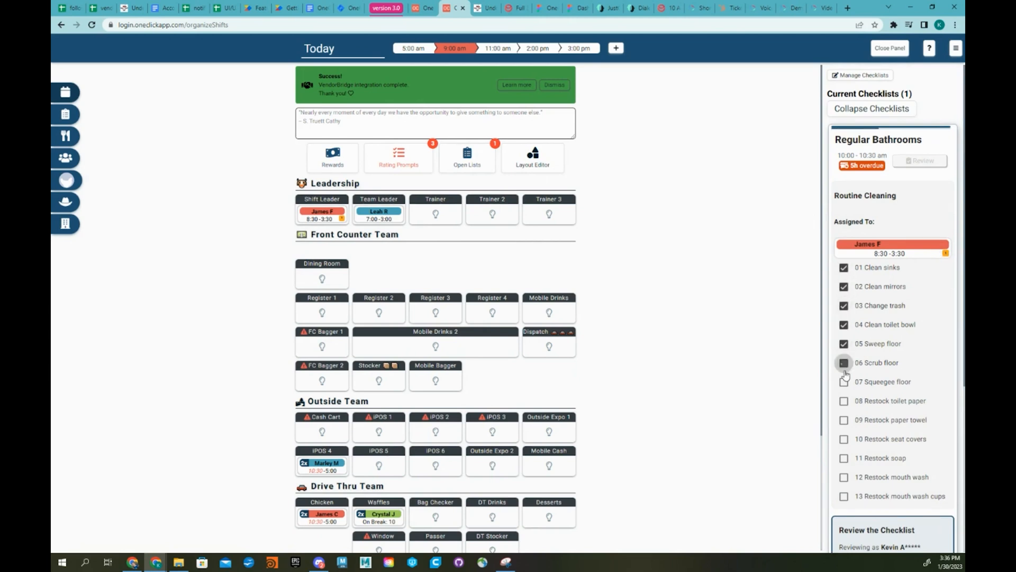
left_click(844, 400)
left_click(844, 364)
left_click(844, 382)
left_click(844, 401)
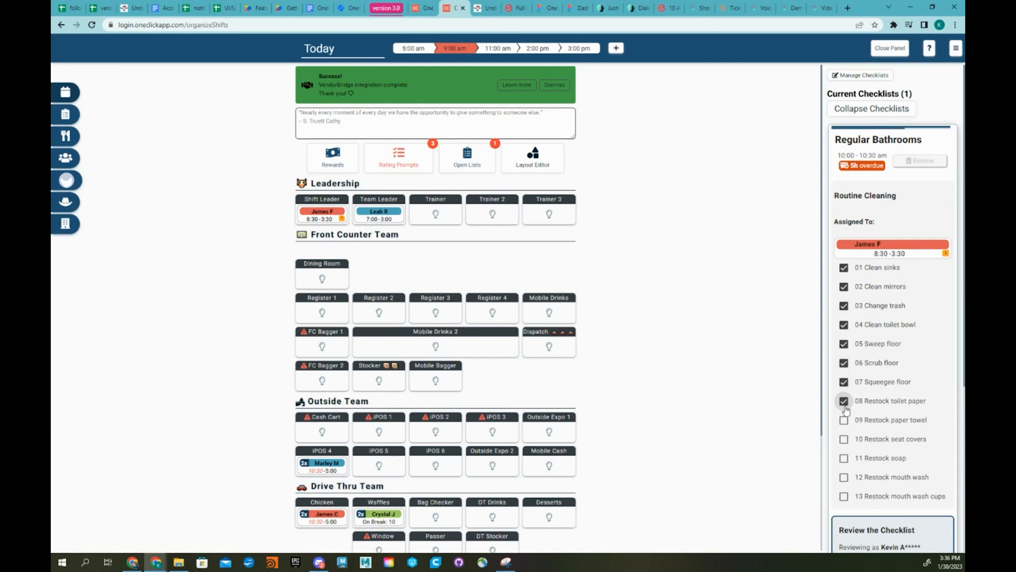
left_click(844, 419)
left_click(844, 400)
left_click(843, 439)
left_click(843, 458)
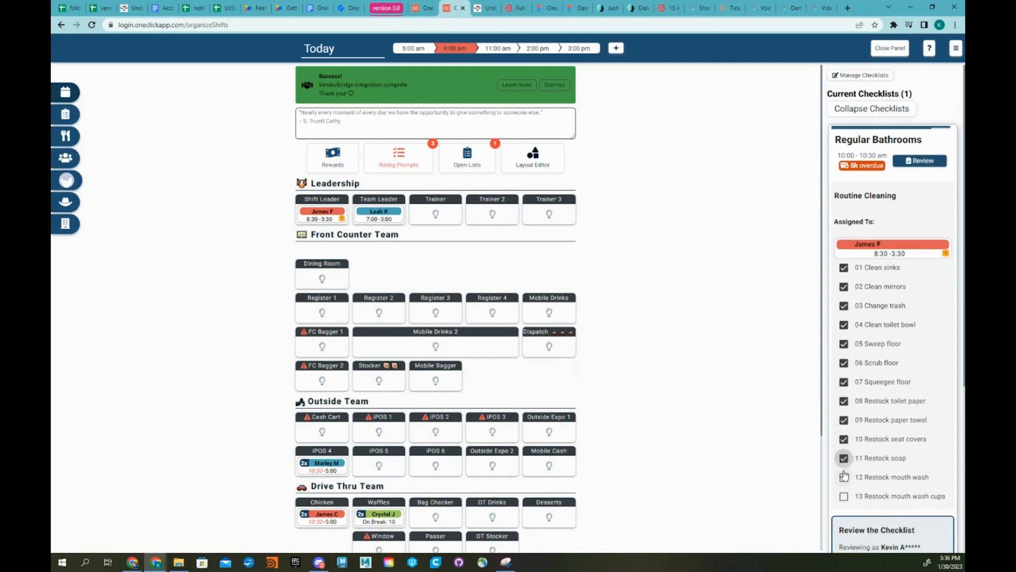
left_click(844, 477)
left_click(845, 496)
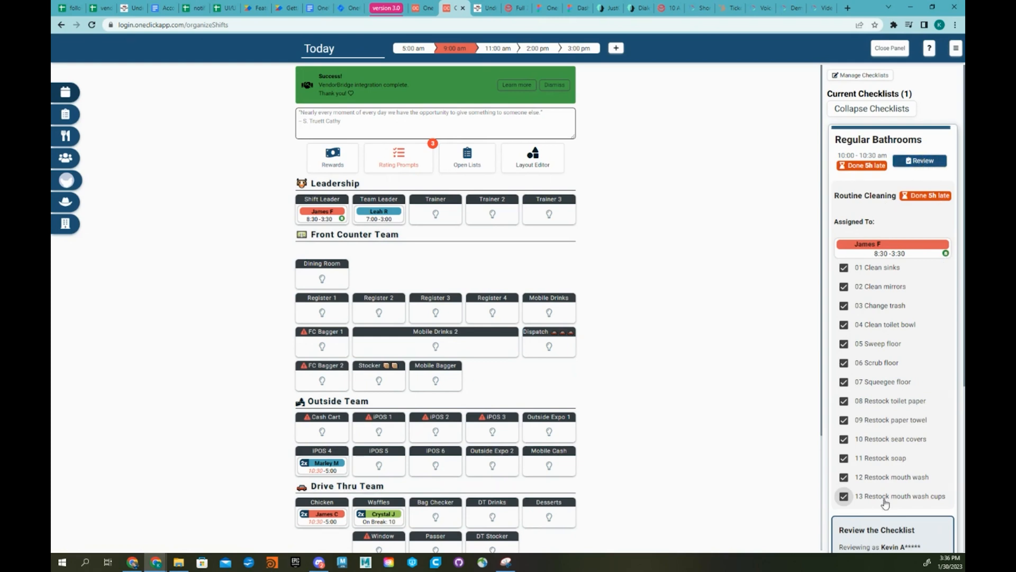
- Submit the review of the completed Regular Bathrooms checklist and remove that review again
left_click(921, 163)
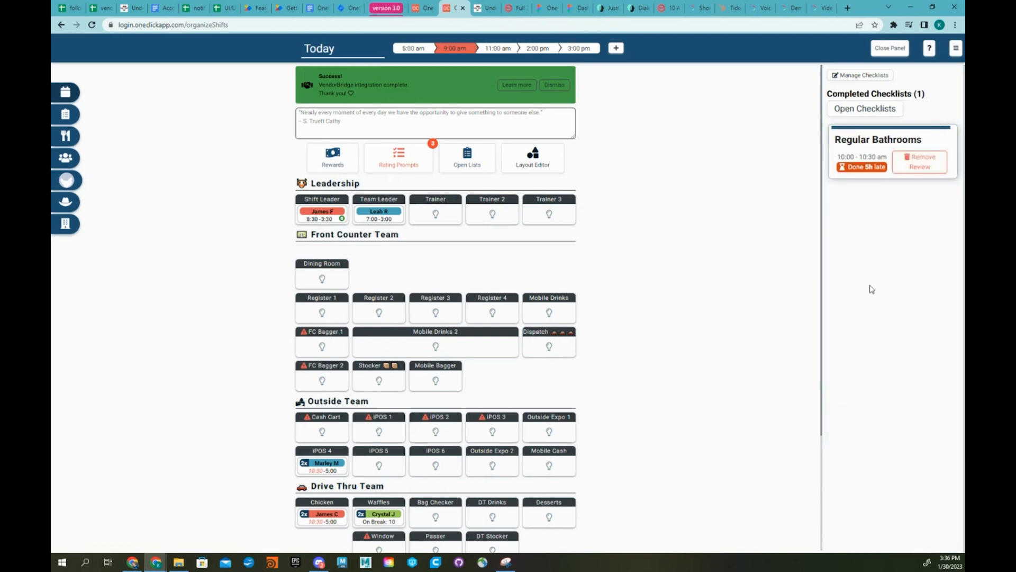
left_click(920, 161)
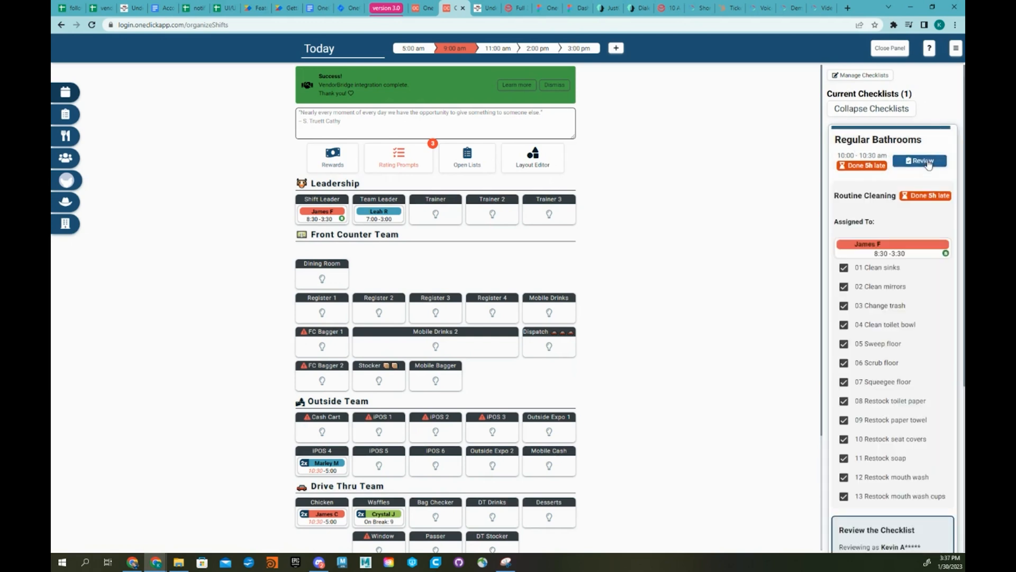
- Submit a four-star review with a short comment for the Regular Bathrooms checklist and remove that review again
scroll(867, 354, "down", 5)
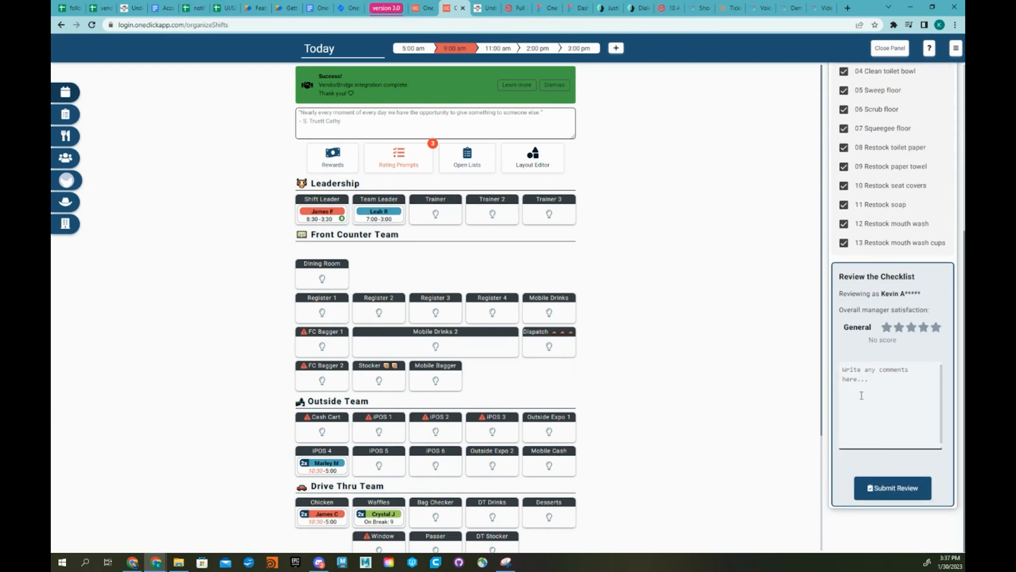
left_click(924, 329)
left_click(889, 386)
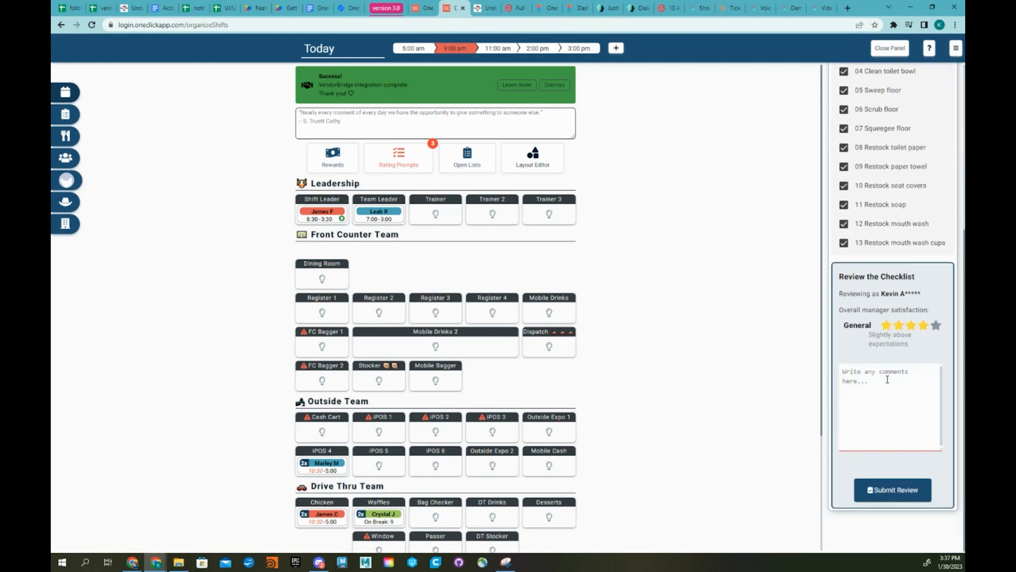
type("ash")
key("BackSpace")
key("BackSpace")
left_click(880, 494)
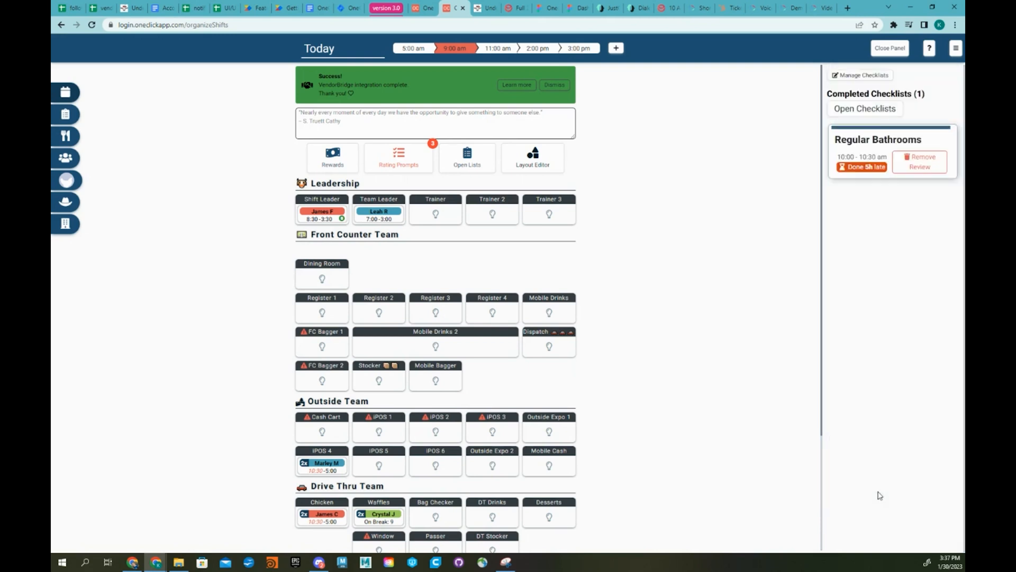
left_click(919, 161)
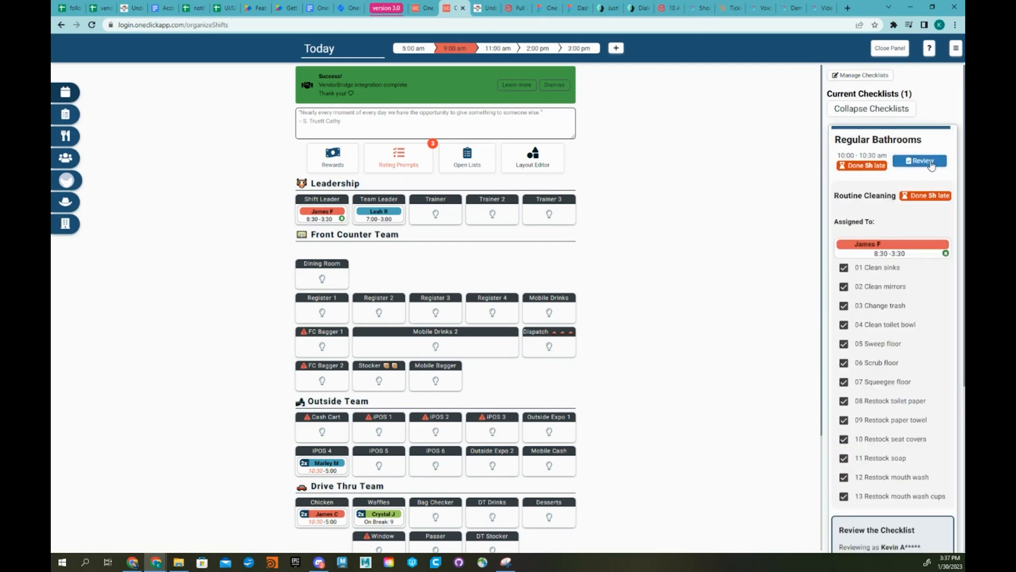
- Open the checklists page and add the first unassigned team member to Routine Cleaning in the 10:00 am Regular Bathrooms checklist
left_click(74, 115)
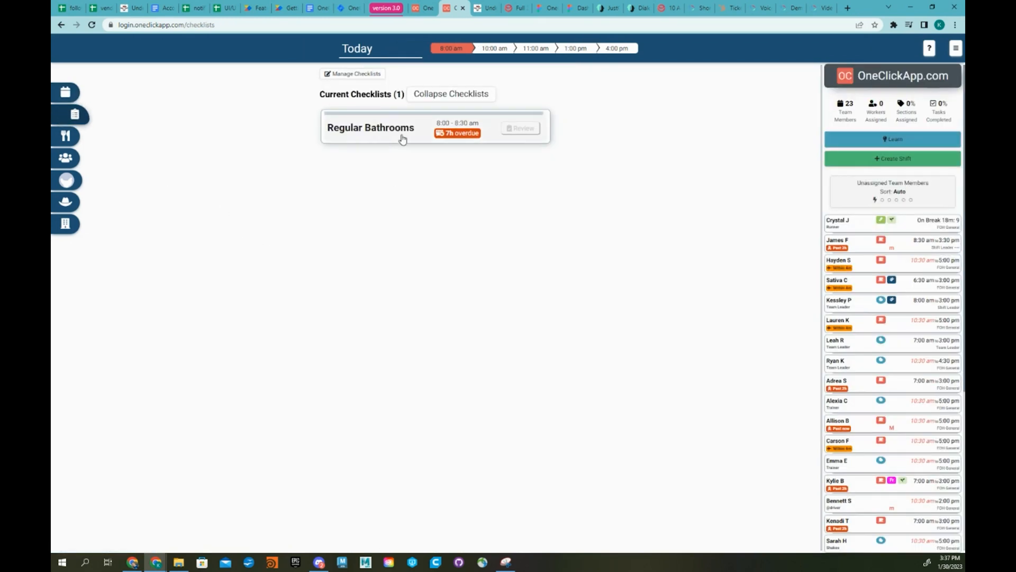
left_click(401, 137)
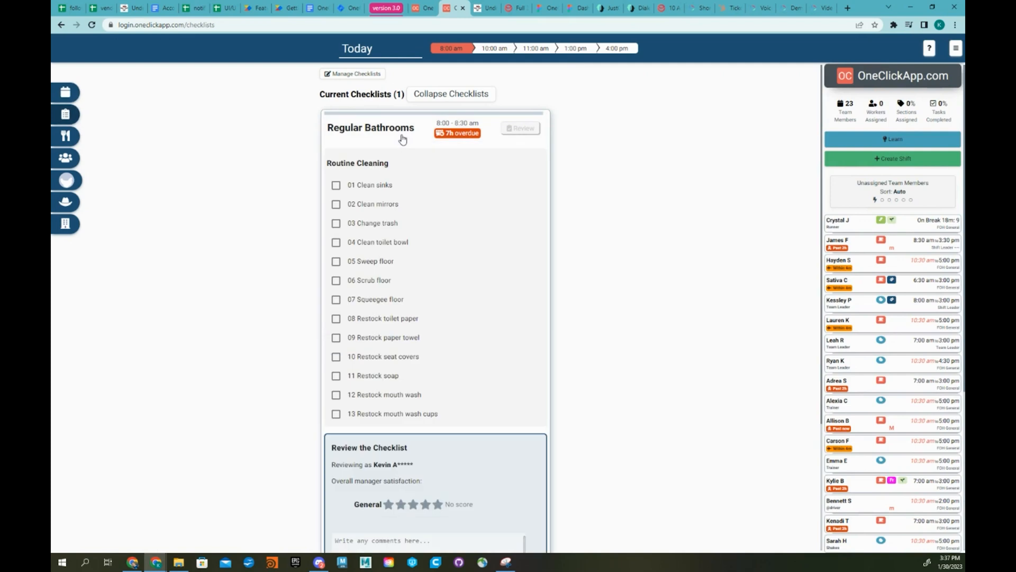
left_click(489, 53)
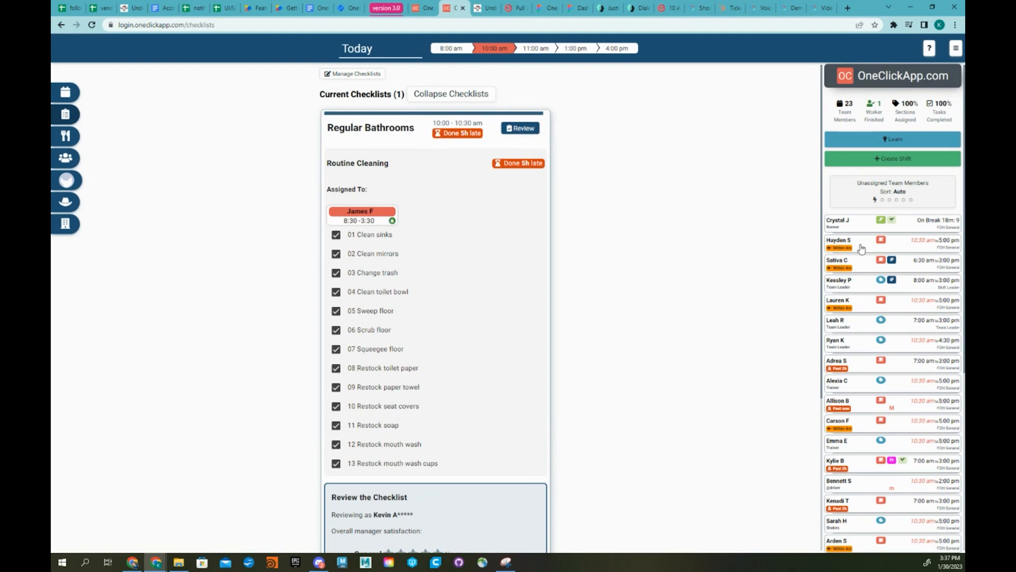
left_click_drag(868, 227, 439, 214)
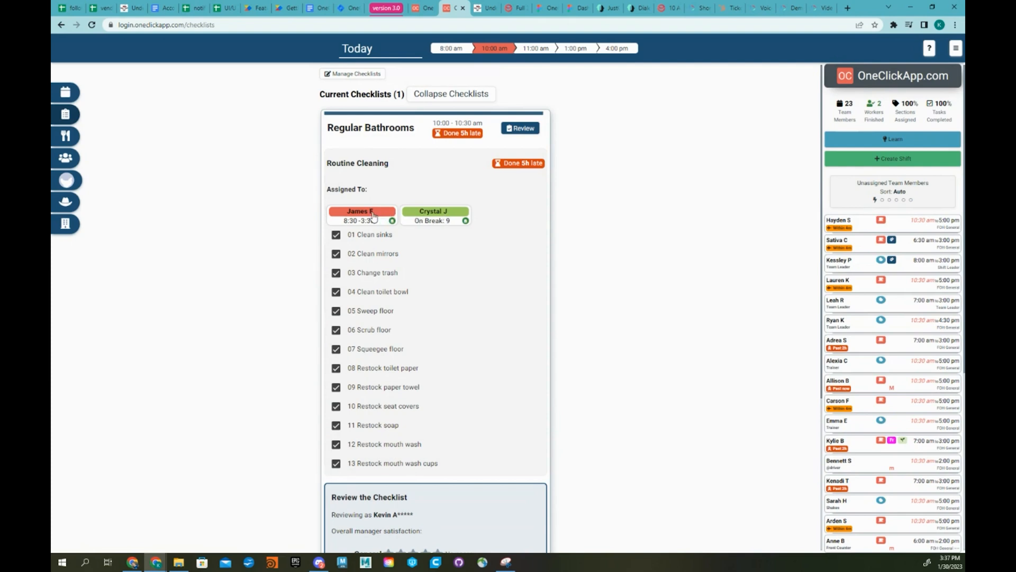
- Switch to the 11:00 am checklists and examine the sections and tasks of the Transition & Closing Checklist
left_click(536, 48)
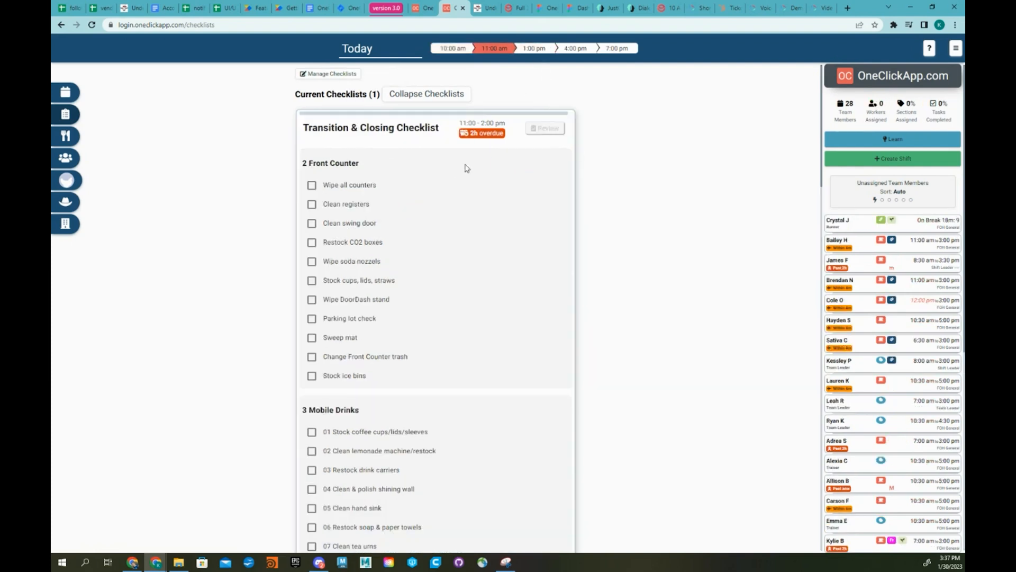
left_click(406, 140)
left_click(397, 134)
scroll(394, 205, "down", 3)
scroll(416, 341, "down", 3)
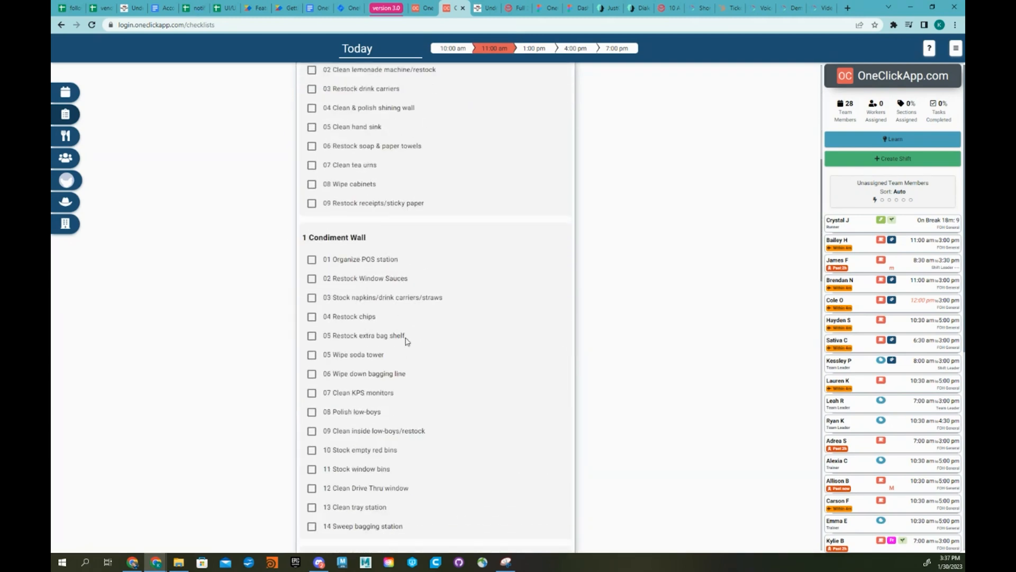
scroll(409, 341, "down", 3)
scroll(406, 331, "up", 3)
scroll(406, 324, "up", 5)
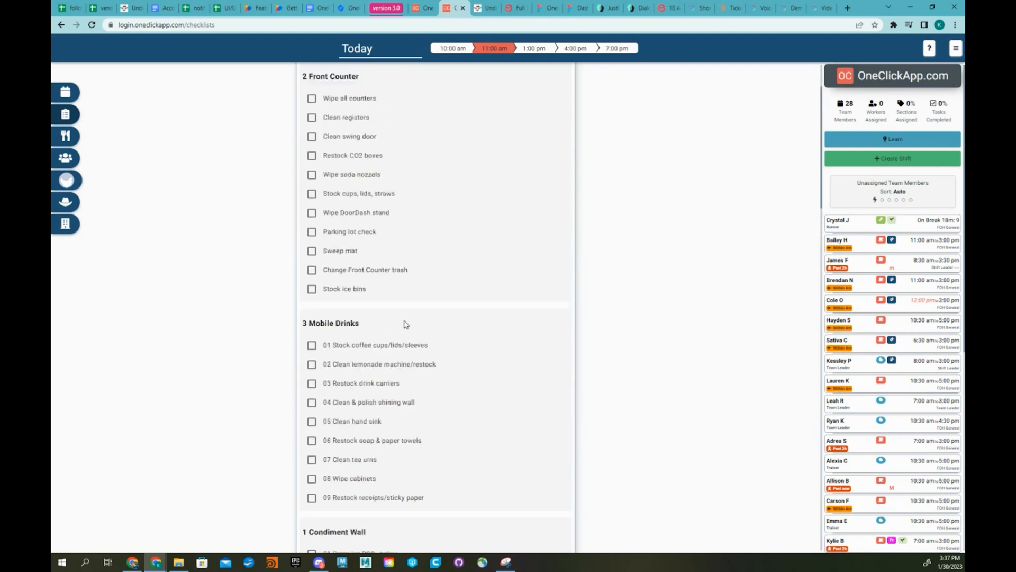
- Assign the first three unassigned team members to the 2 Front Counter, 3 Mobile Drinks and 1 Condiment Wall sections, one each
left_click_drag(879, 225, 409, 129)
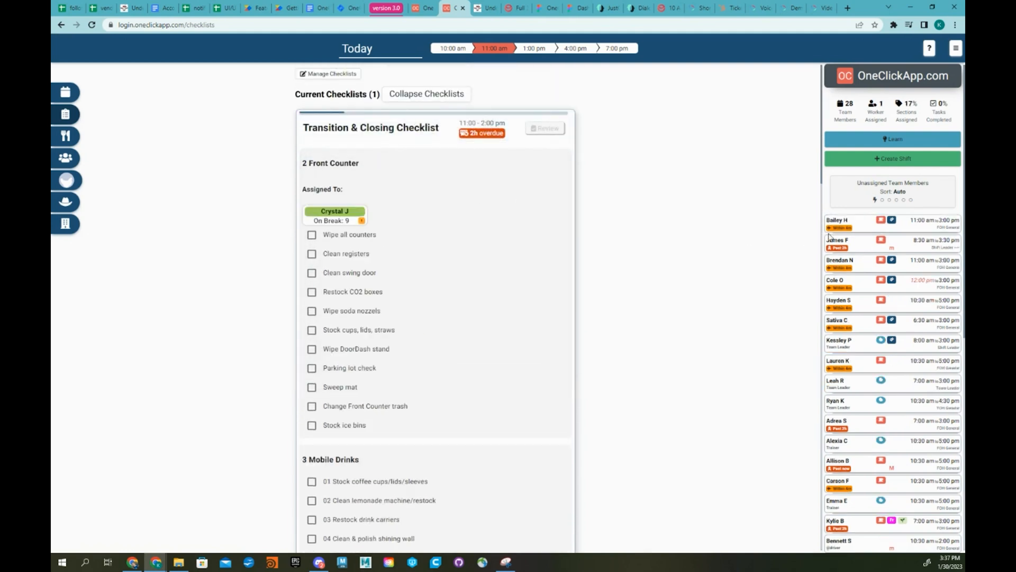
left_click_drag(830, 233, 423, 482)
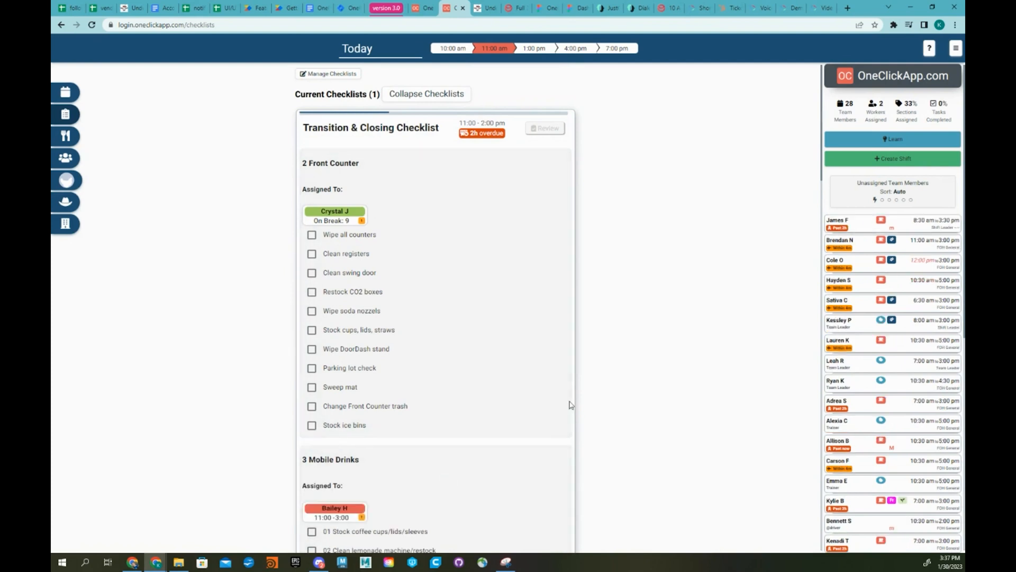
left_click_drag(862, 227, 402, 134)
scroll(405, 367, "down", 7)
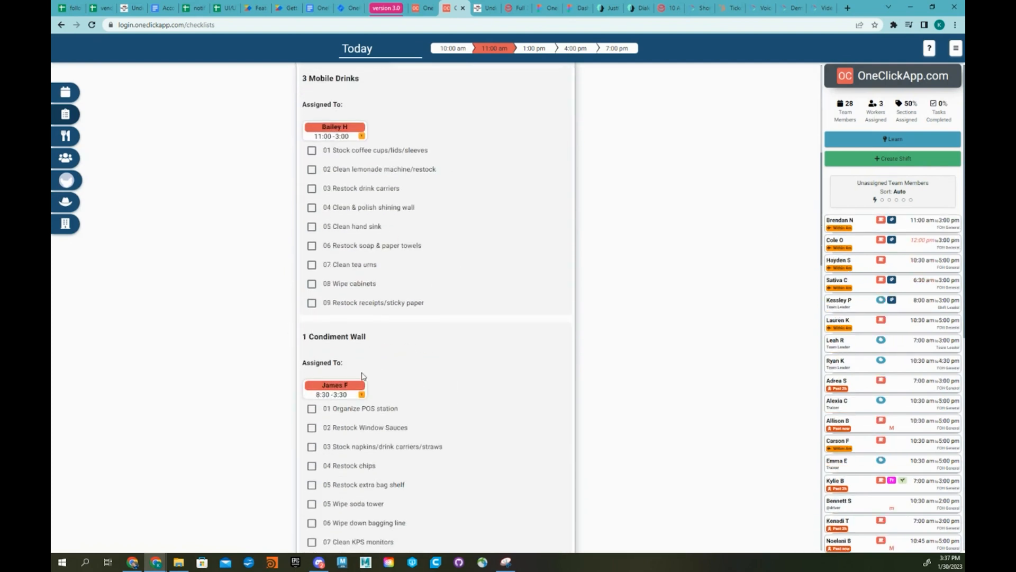
scroll(362, 375, "up", 7)
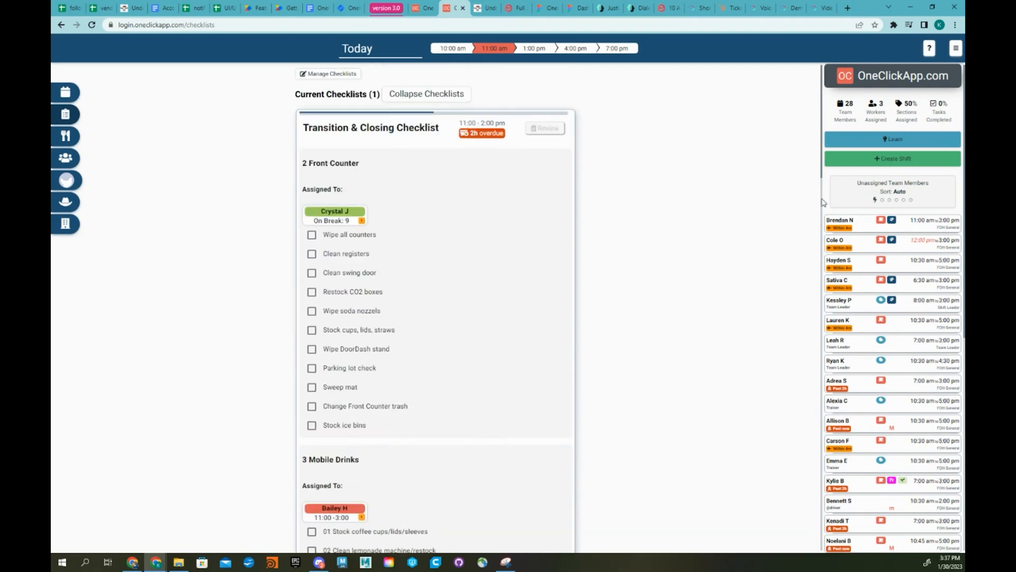
- Assign four more team members to the Transition & Closing Checklist, filling its remaining sections and adding a second worker to 2 Front Counter
left_click_drag(859, 226, 430, 135)
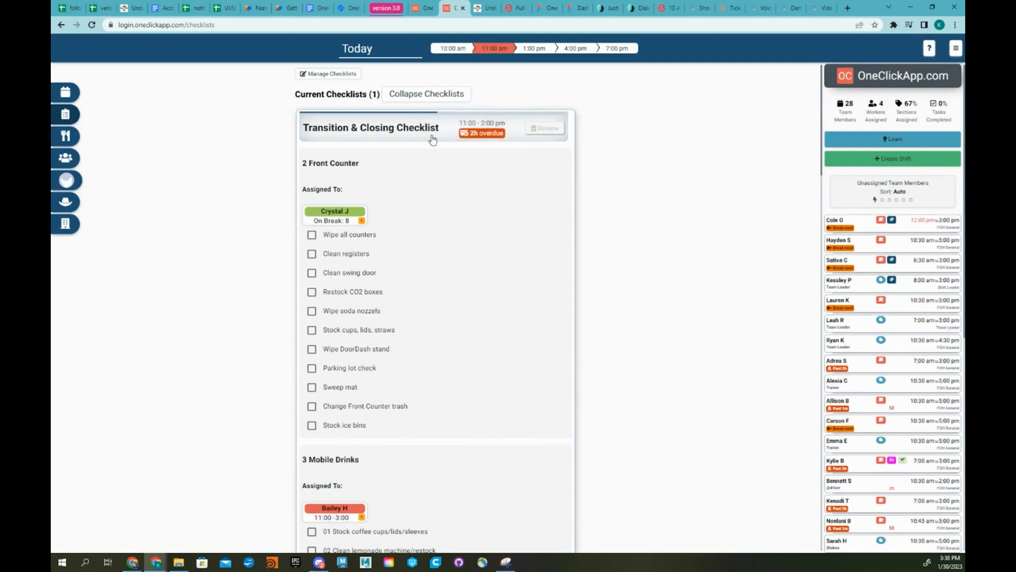
left_click_drag(858, 226, 450, 132)
left_click_drag(874, 227, 397, 132)
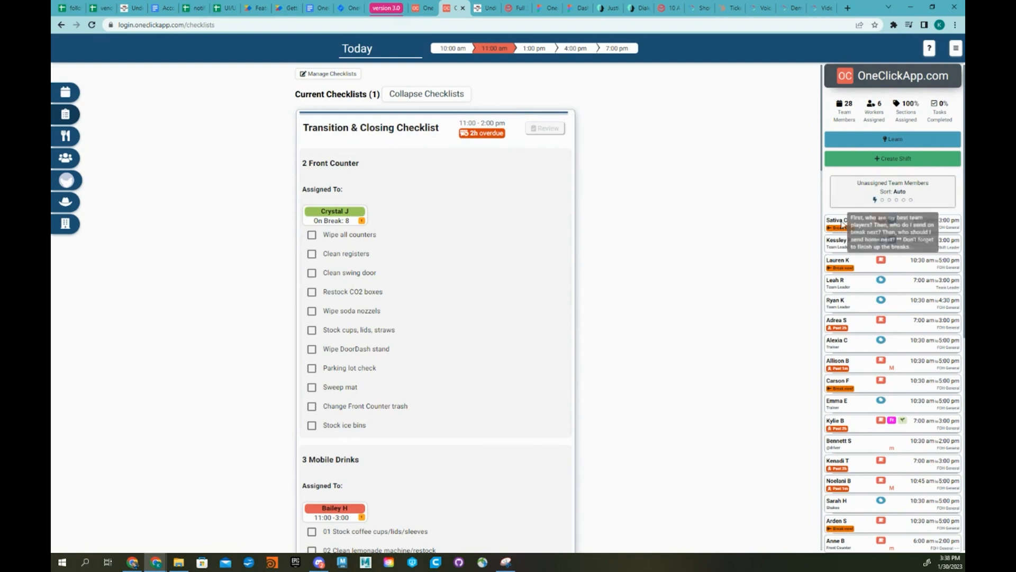
left_click_drag(863, 225, 398, 133)
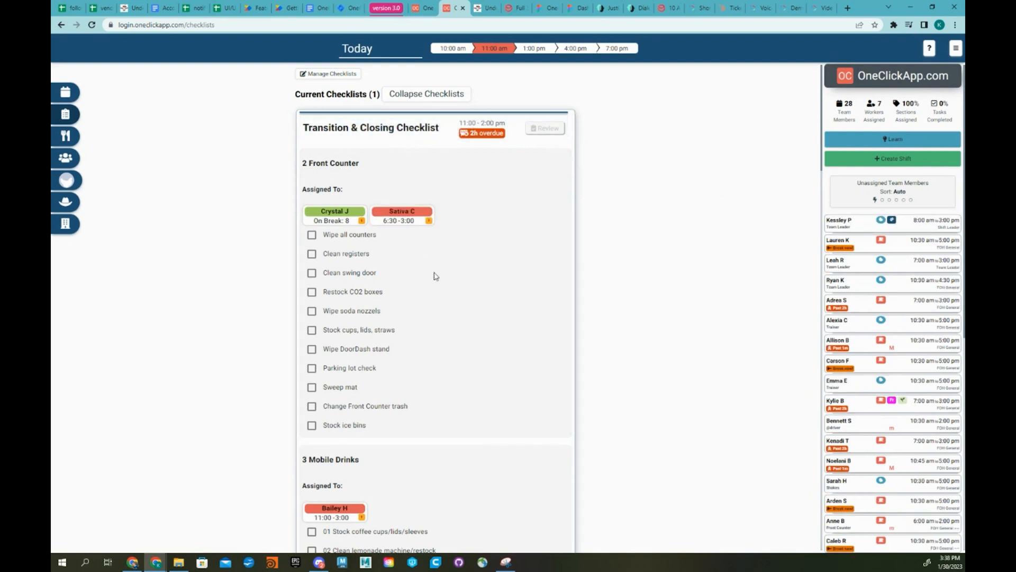
- Mark all 11 tasks in the 2 Front Counter section as done, from Wipe all counters through Stock ice bins, and collapse the checklist
left_click(351, 236)
left_click(337, 407)
left_click(332, 255)
left_click(339, 273)
left_click(339, 292)
left_click(336, 312)
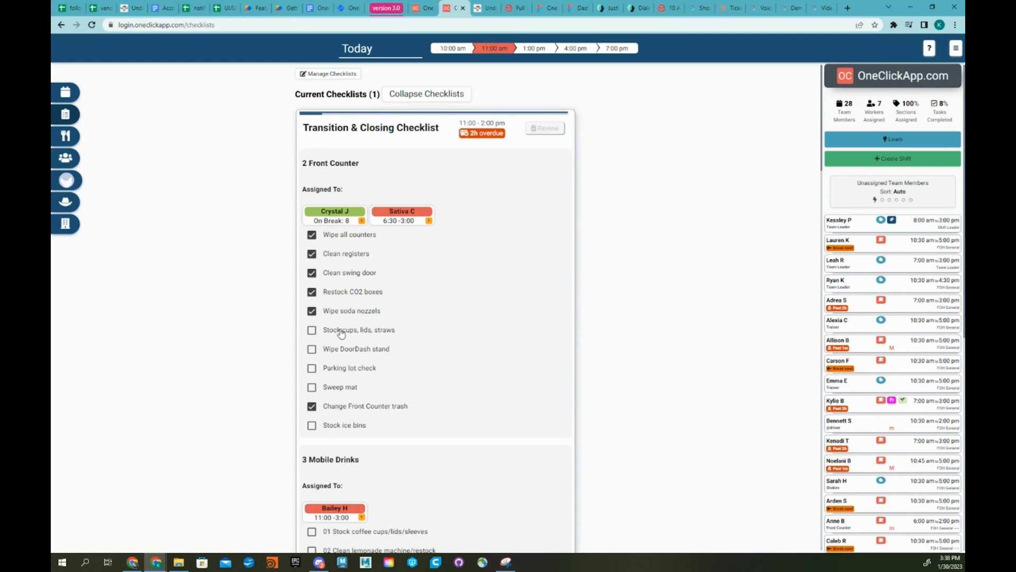
left_click(341, 332)
left_click(349, 350)
left_click(355, 370)
left_click(346, 389)
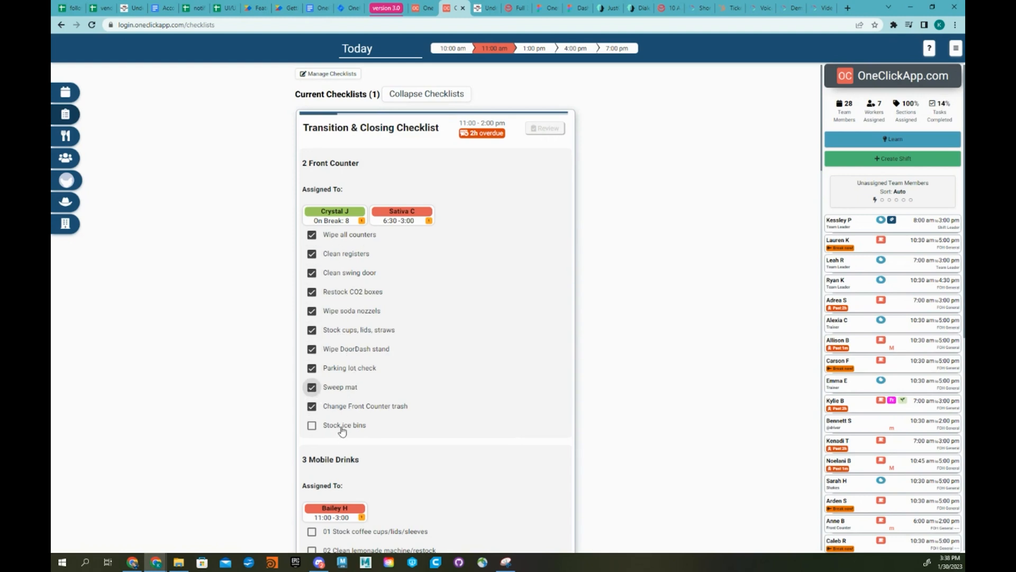
left_click(342, 430)
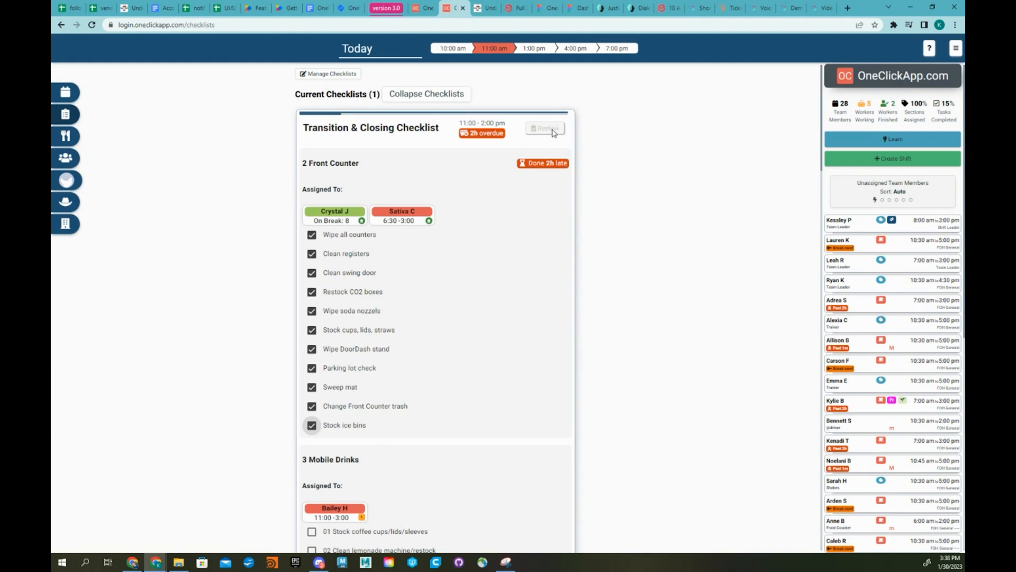
left_click(406, 134)
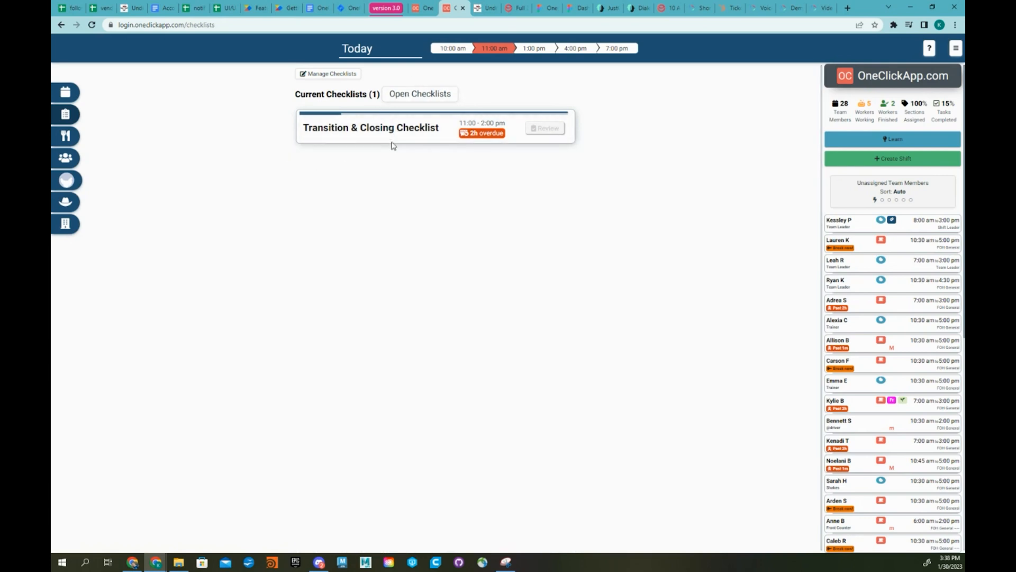
- Open the checklist manager, expand the Close Window template and create a checklist from it
left_click(324, 74)
scroll(550, 328, "down", 20)
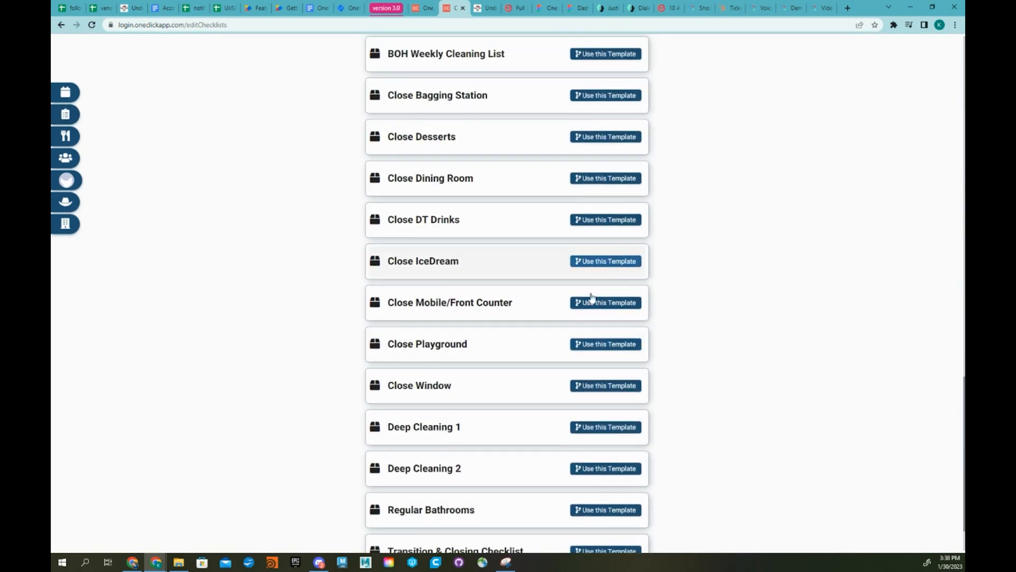
scroll(588, 344, "down", 1)
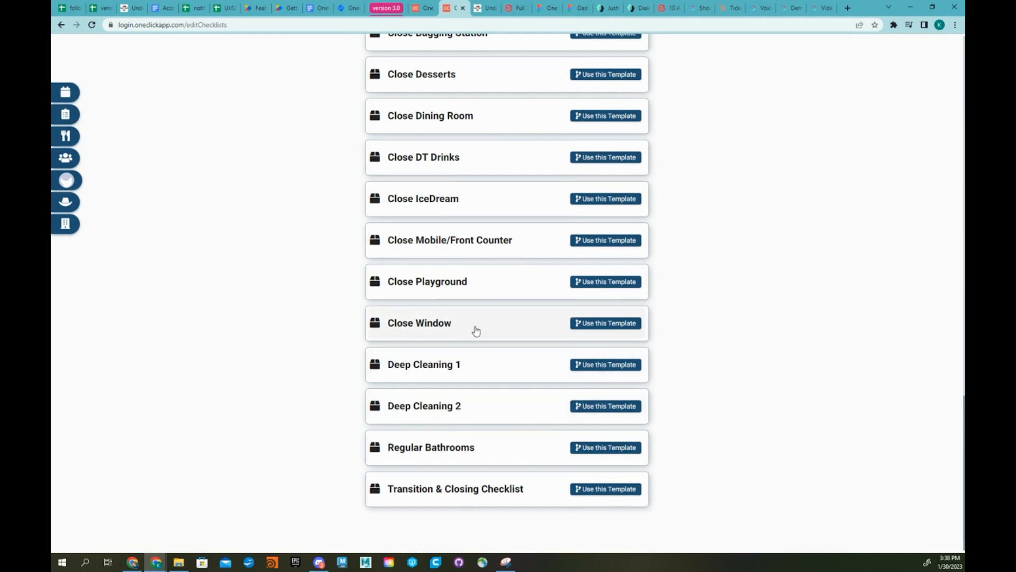
left_click(477, 331)
scroll(476, 331, "down", 4)
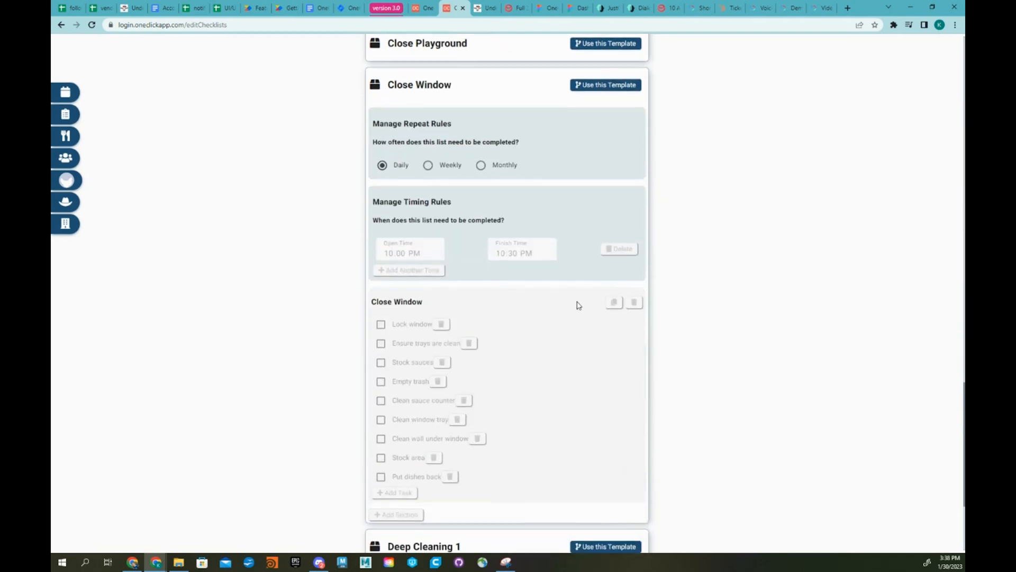
left_click(608, 86)
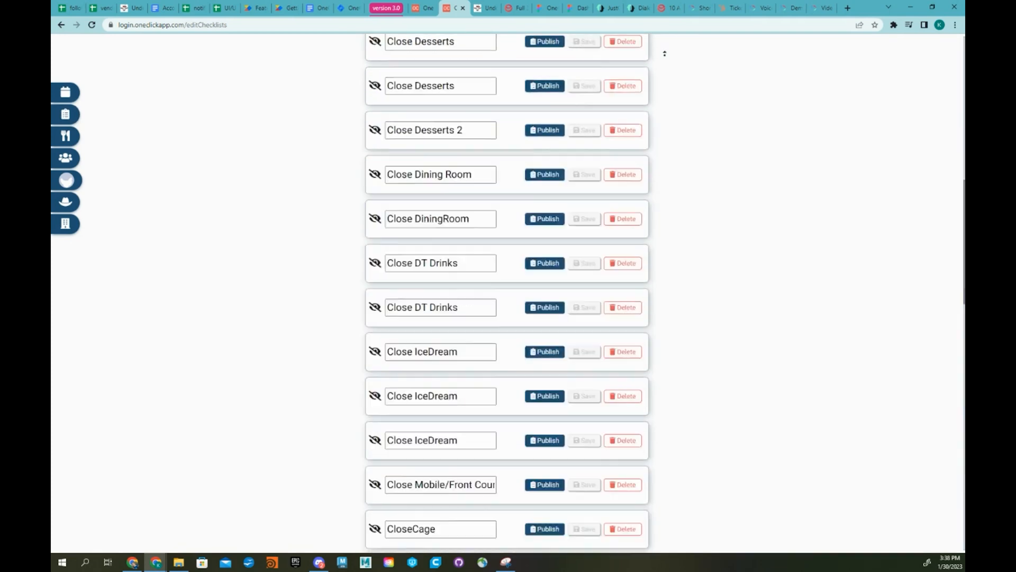
- Open the inactive CloseCage checklist and examine its repeat rules, timing rules and Dining Room tasks
scroll(635, 296, "down", 5)
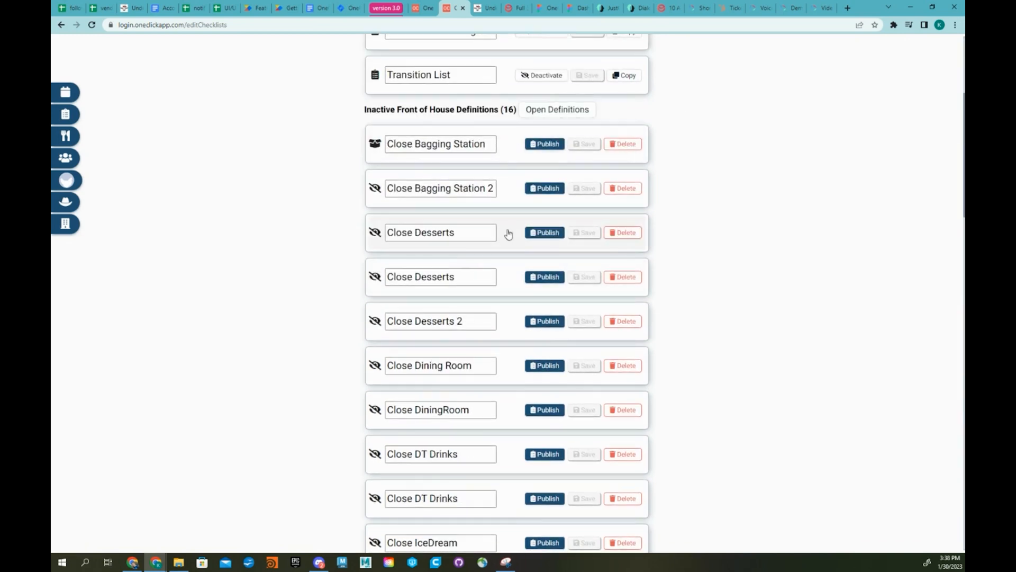
scroll(524, 287, "down", 2)
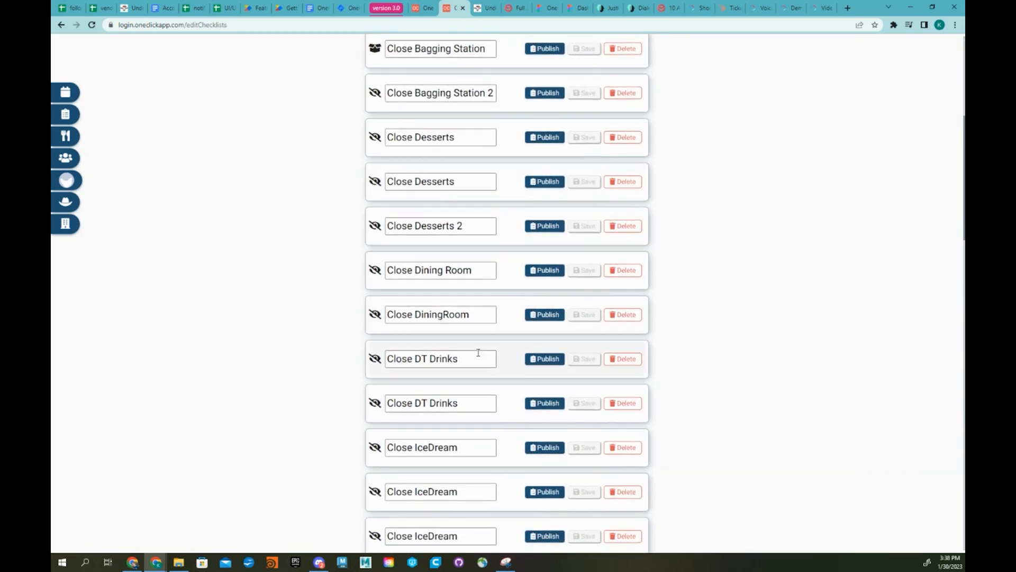
scroll(452, 324, "down", 2)
scroll(506, 352, "down", 4)
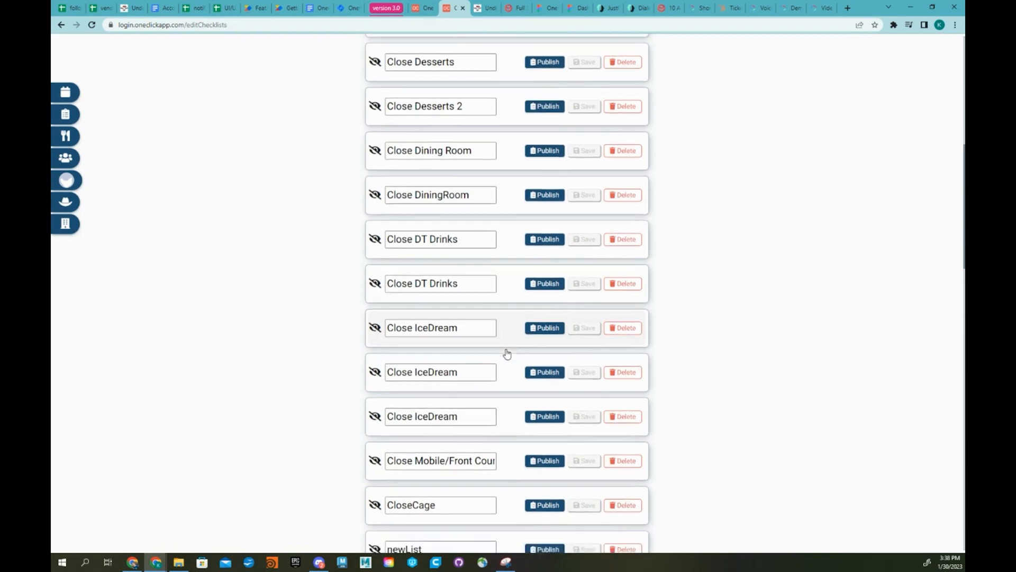
left_click(509, 347)
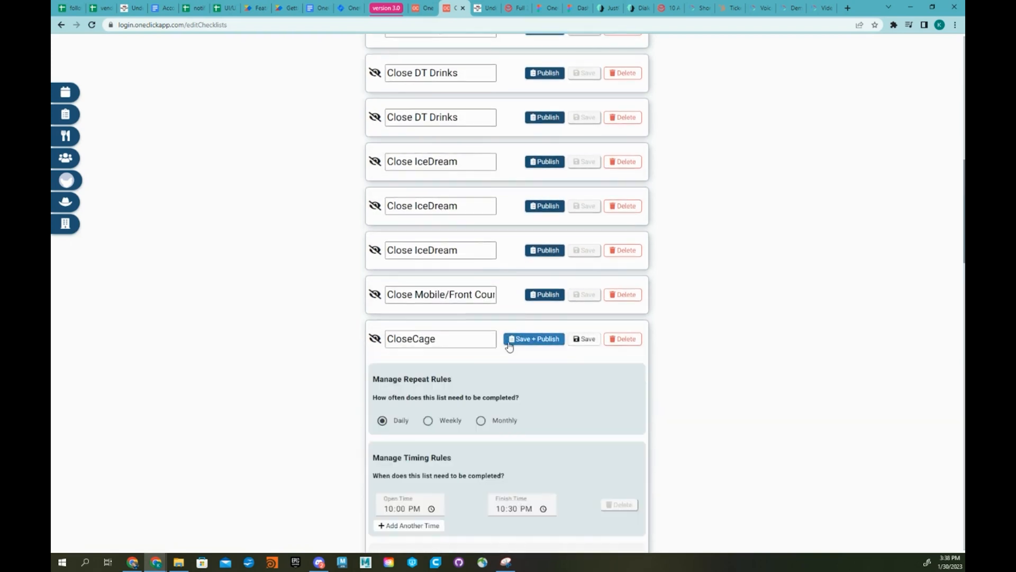
scroll(508, 345, "down", 3)
scroll(492, 344, "down", 4)
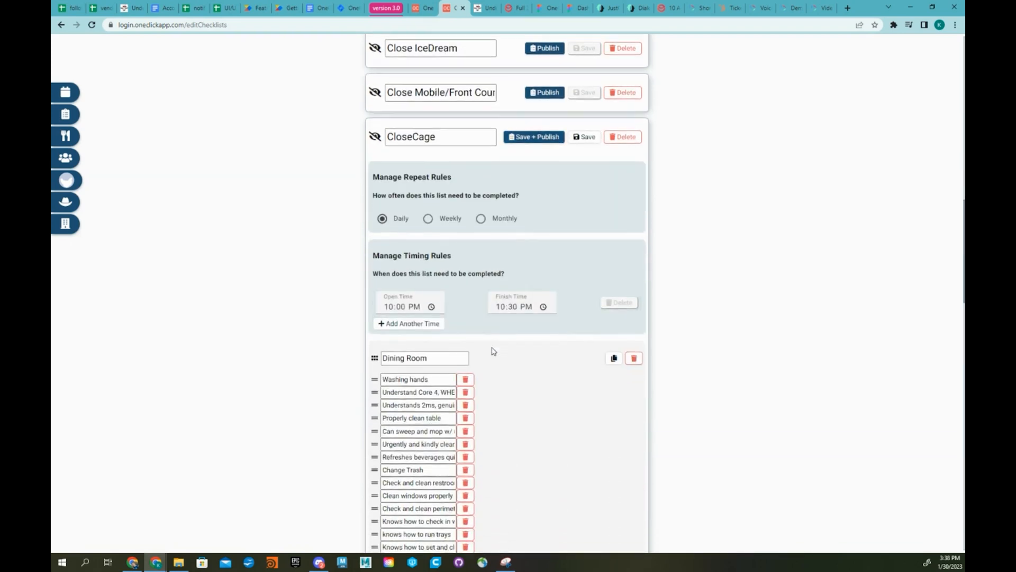
- Look through the active and inactive Front of House definitions and return to the CloseCage checklist's settings
scroll(529, 238, "up", 15)
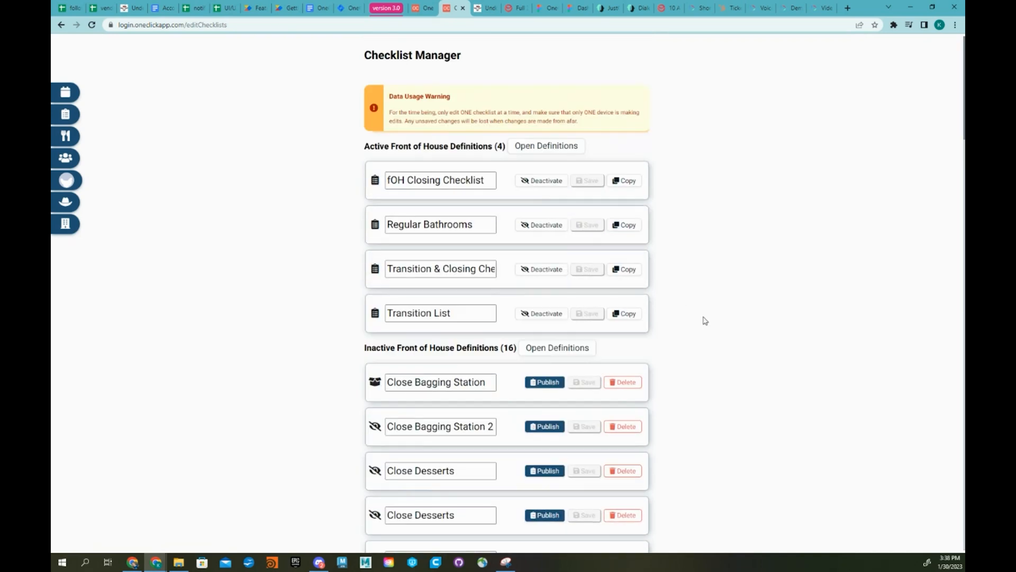
scroll(694, 322, "down", 8)
scroll(645, 339, "down", 3)
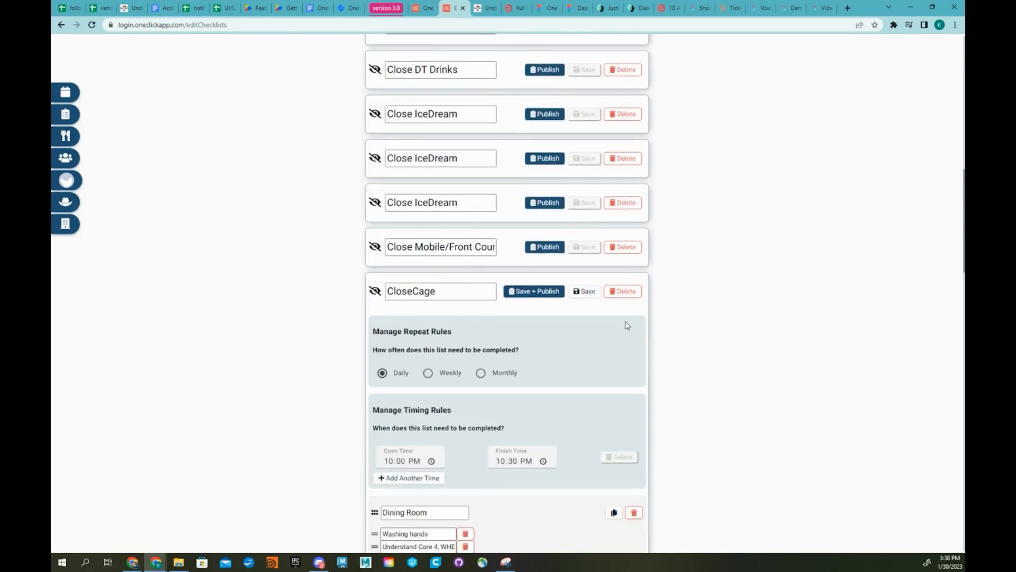
scroll(579, 302, "up", 12)
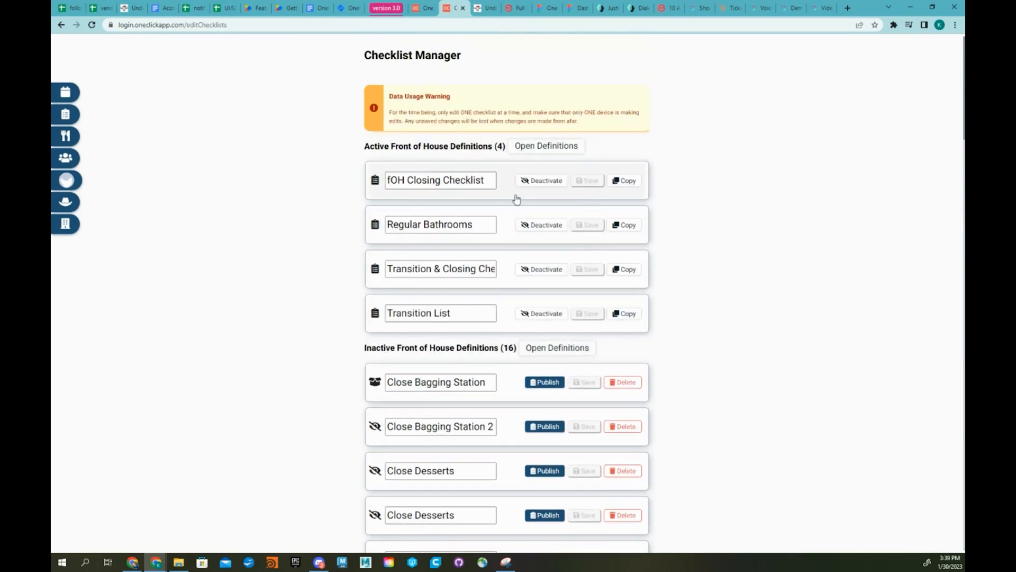
scroll(734, 320, "down", 3)
scroll(728, 320, "down", 12)
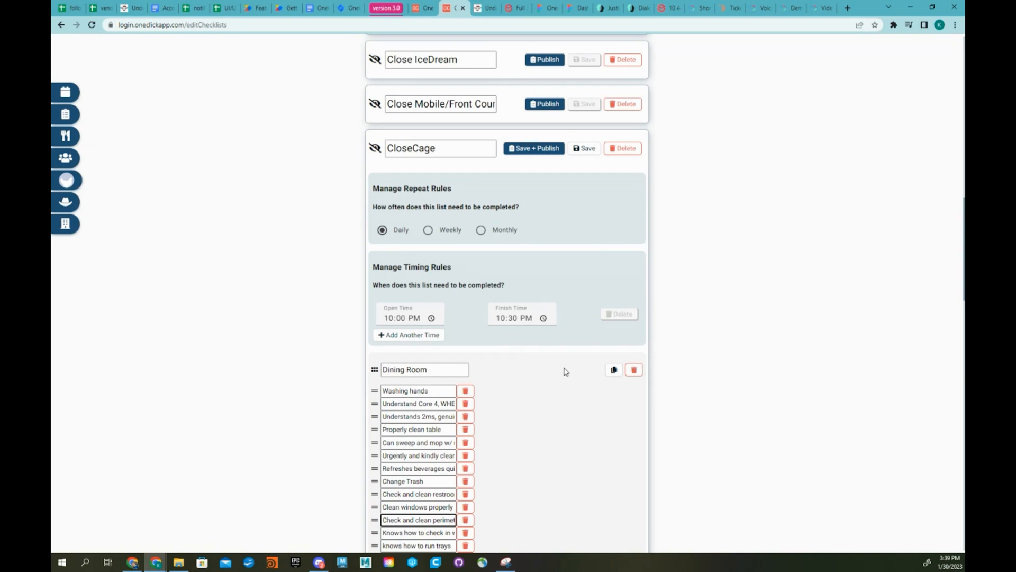
- Set the CloseCage checklist to repeat weekly on Monday only, and add a second time to its timing rules
left_click(428, 230)
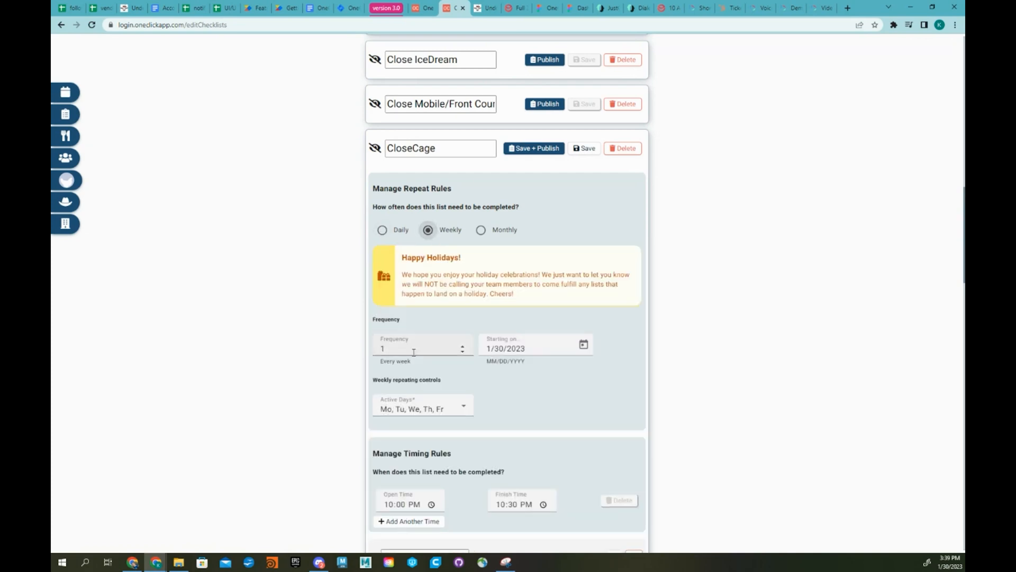
left_click(442, 408)
left_click(405, 483)
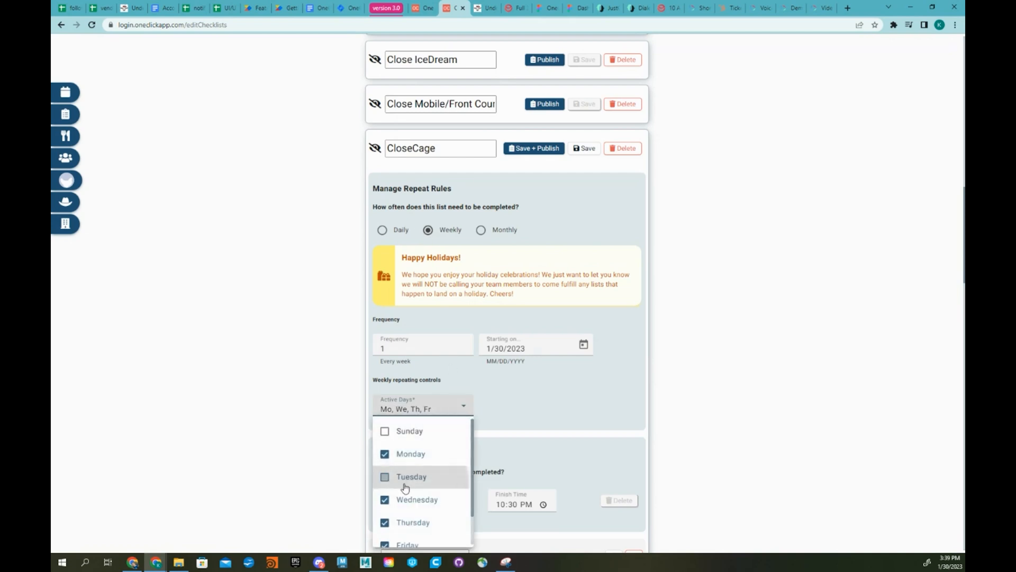
scroll(405, 485, "down", 1)
left_click(407, 462)
left_click(404, 486)
left_click(443, 509)
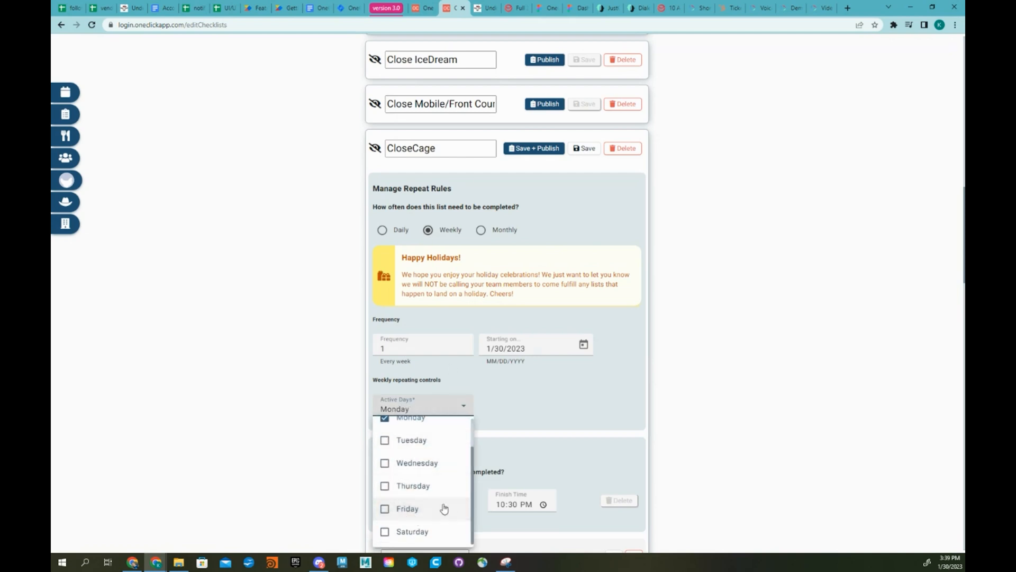
left_click(512, 432)
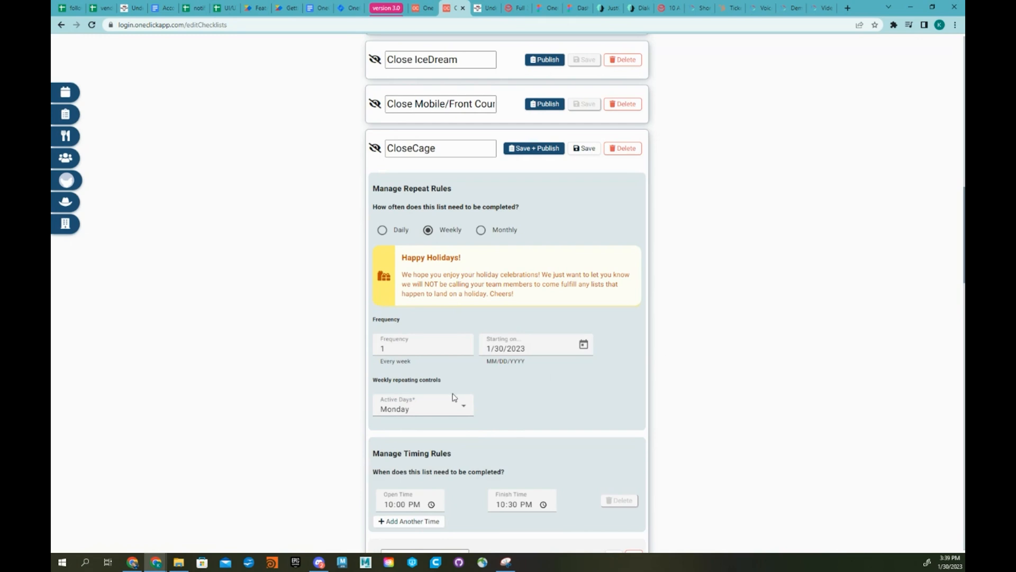
scroll(423, 455, "down", 3)
left_click(407, 378)
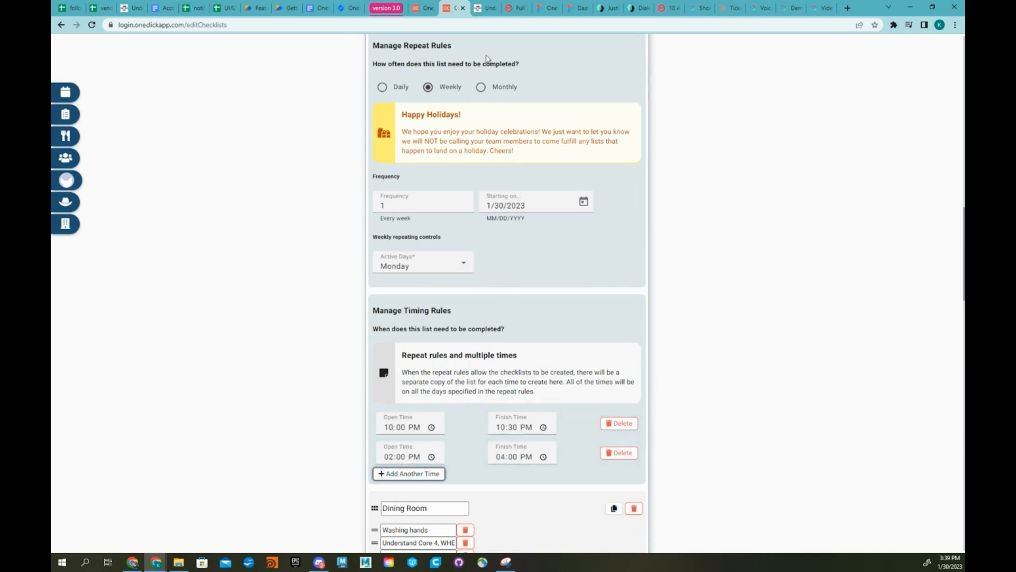
- Set CloseCage to repeat monthly on the 1st Monday, and delete the 02:00 PM to 04:00 PM time from its timing rules
left_click(481, 86)
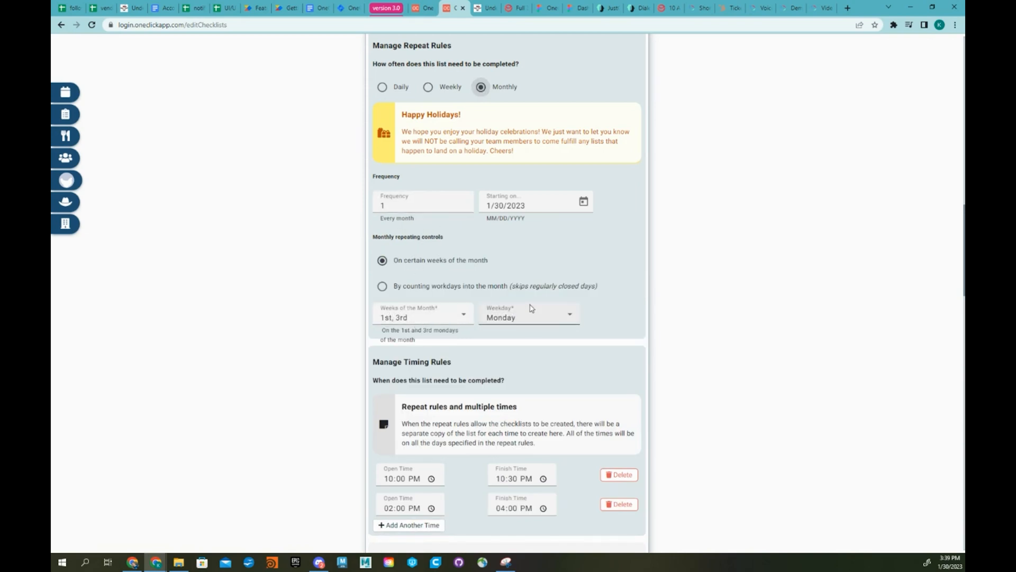
left_click(420, 316)
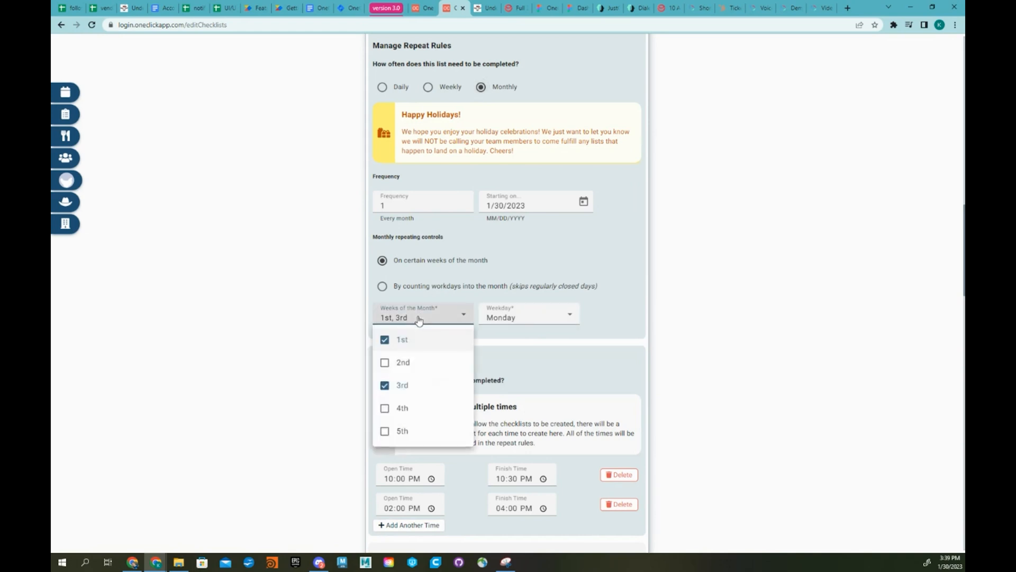
left_click(401, 389)
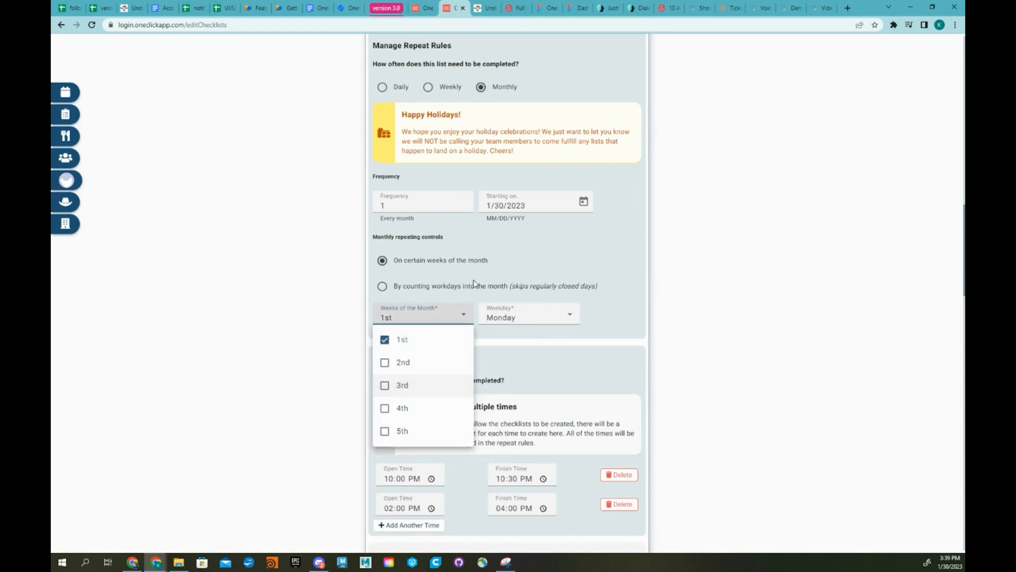
left_click(519, 279)
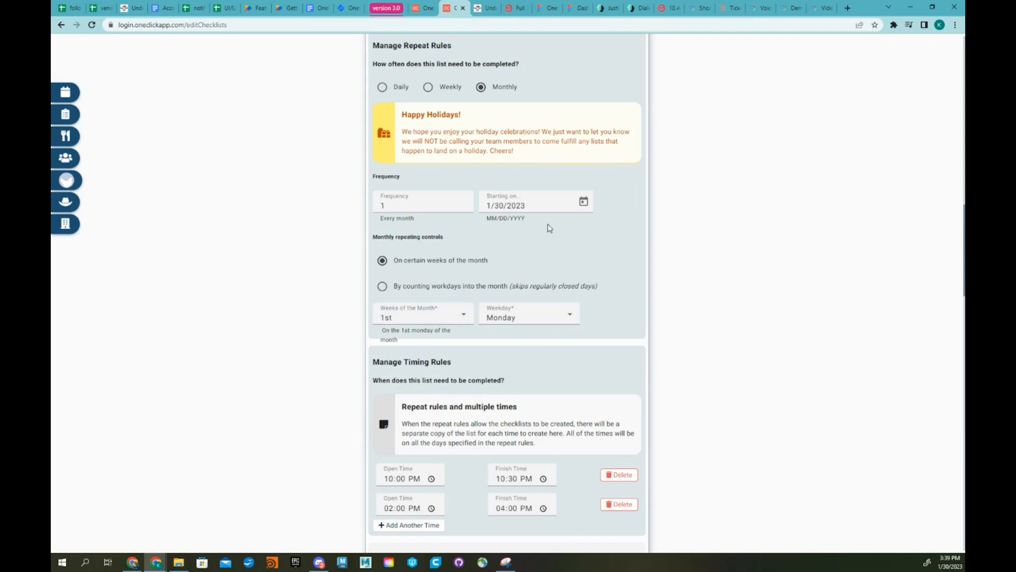
scroll(549, 228, "down", 3)
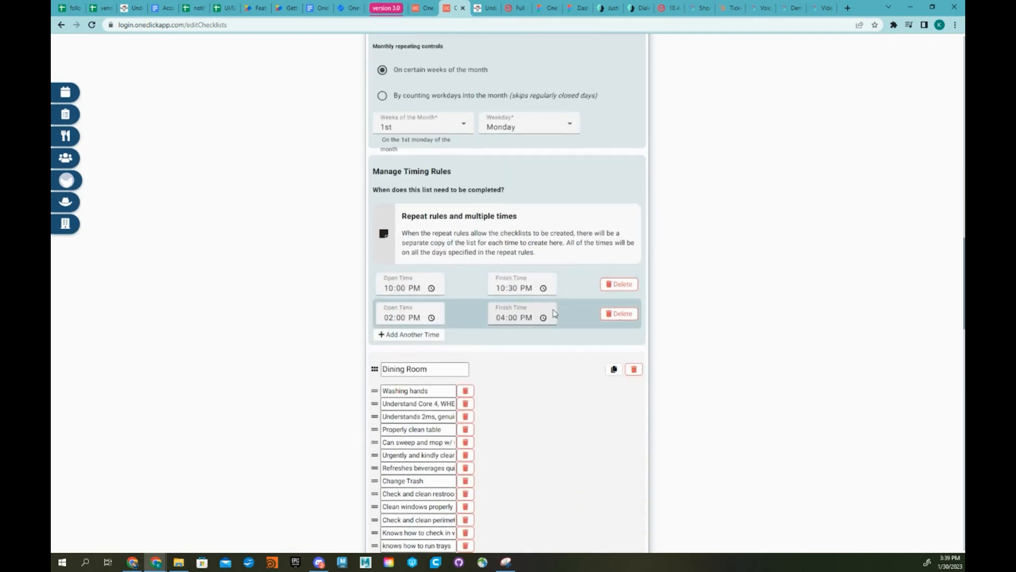
left_click(619, 313)
- Move the Change Trash task directly below Washing hands in the Dining Room section, and delete the Washing hands task
scroll(561, 307, "down", 2)
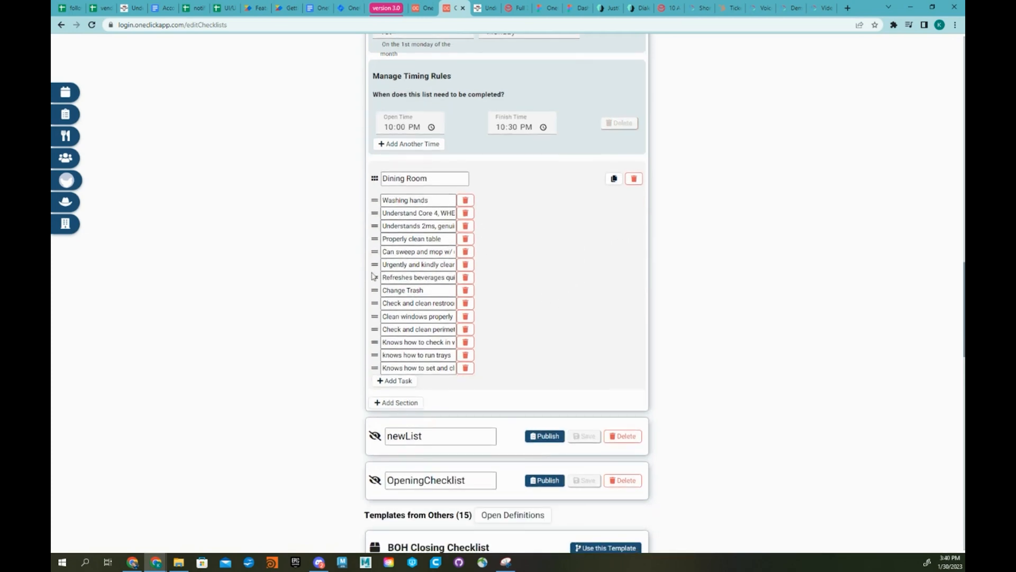
left_click_drag(375, 293, 377, 201)
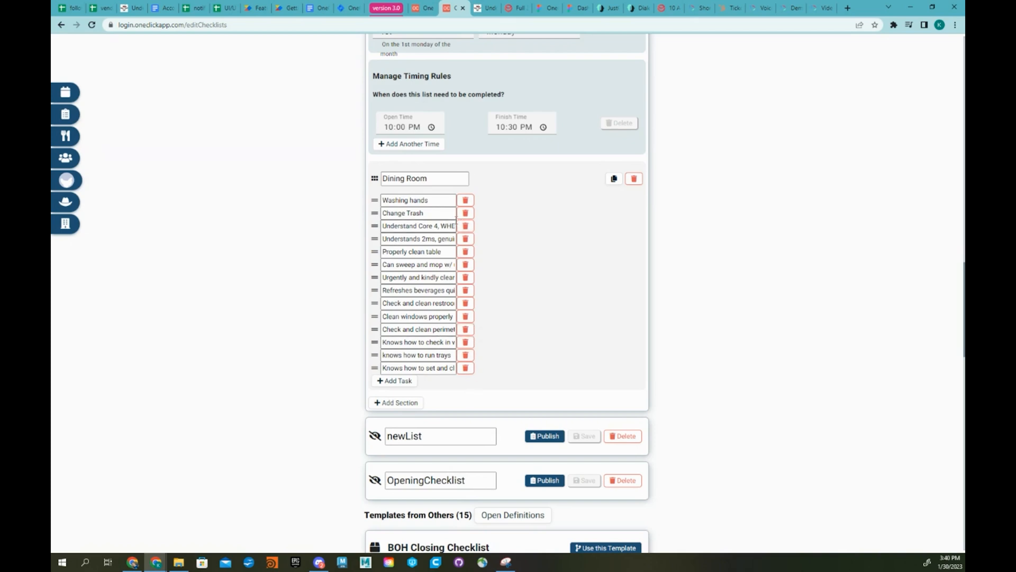
left_click(465, 200)
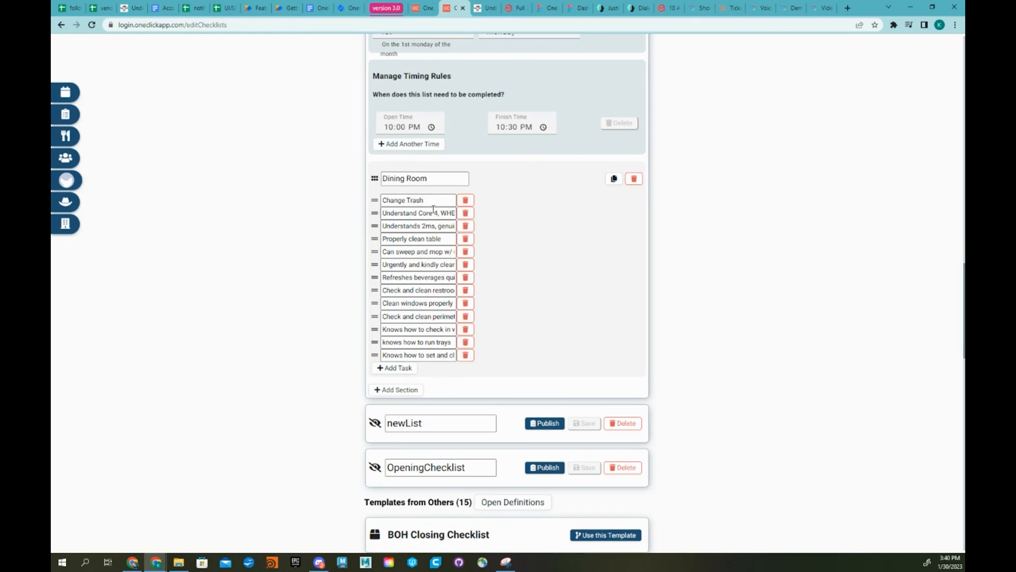
- Duplicate the Dining Room section of CloseCage, and replace both copies with a new blank section
left_click(614, 178)
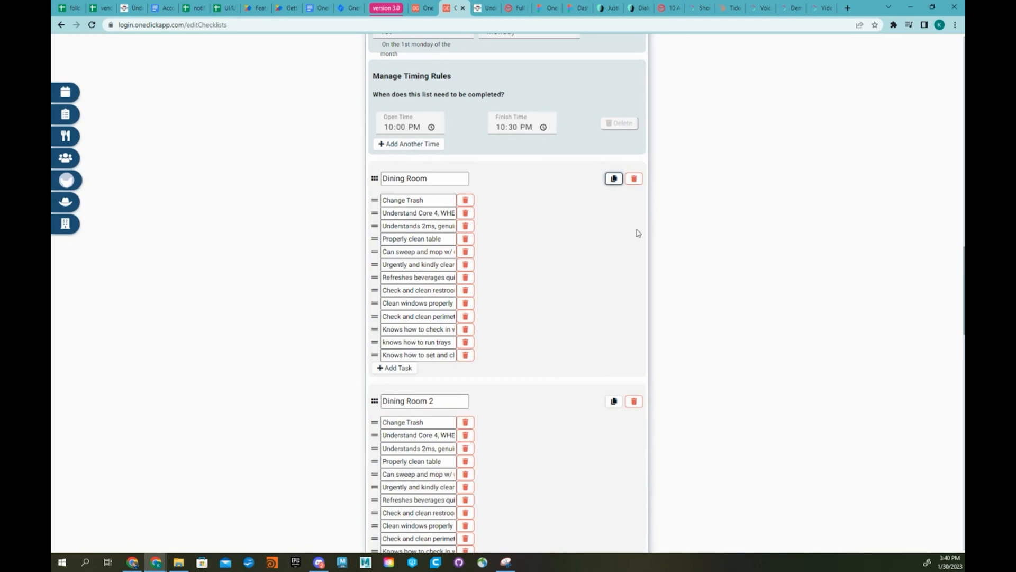
left_click(635, 180)
left_click(635, 180)
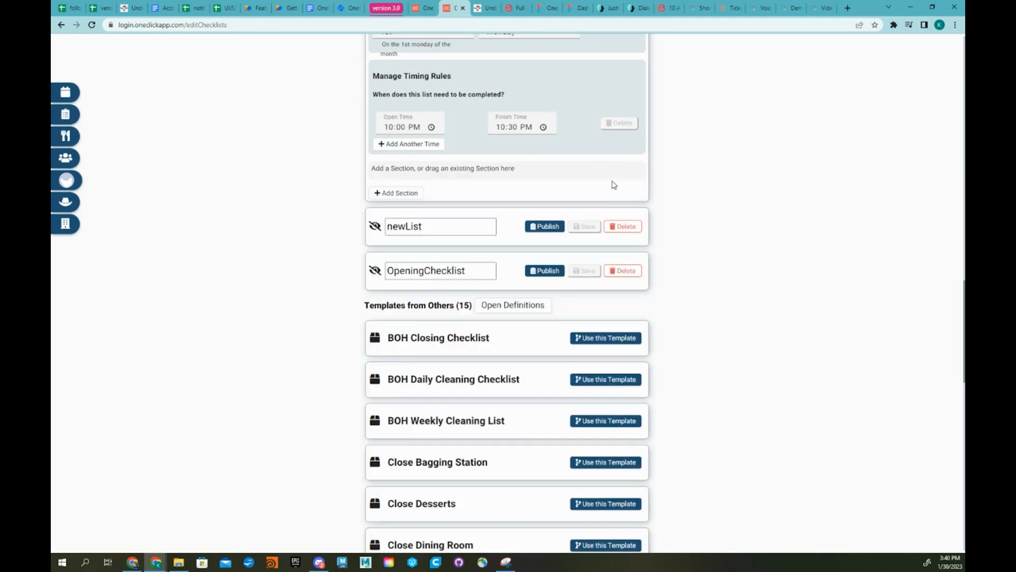
left_click(384, 194)
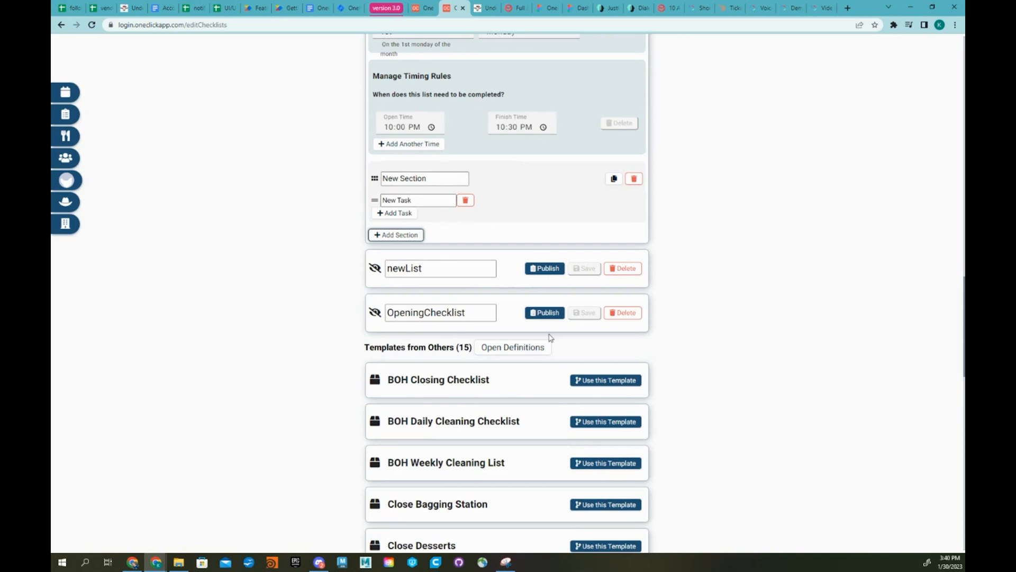
- Go to today's checklists and look through the 7:00 pm, 8:00 pm, 10:00 pm and 4:00 pm slots and the selectable dates
scroll(494, 229, "up", 7)
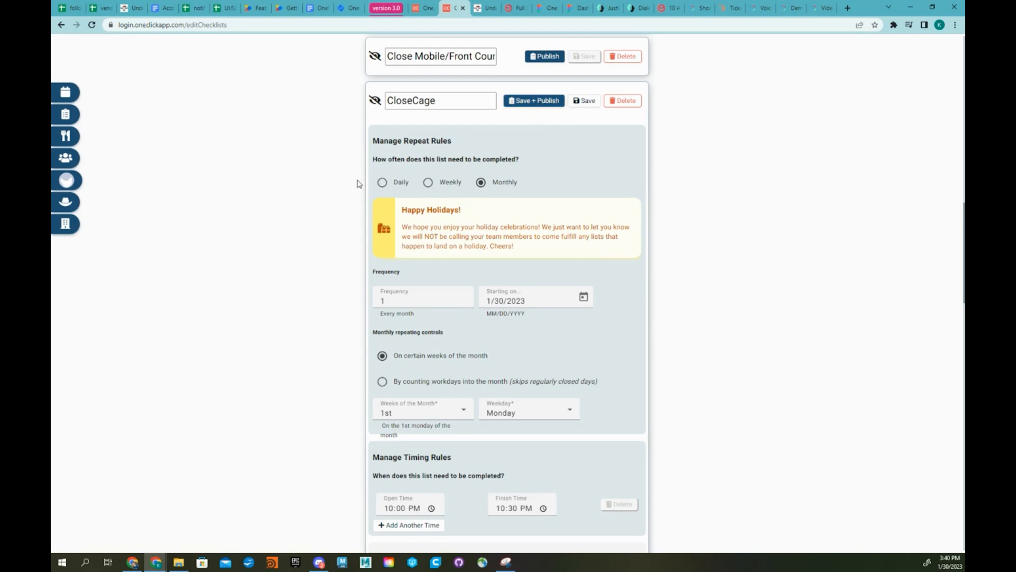
left_click(64, 119)
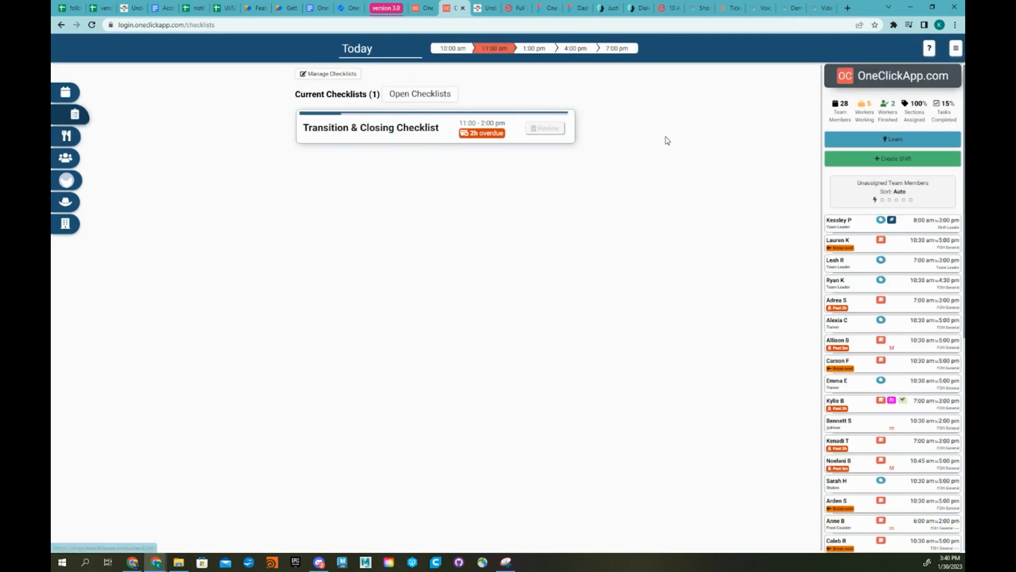
left_click(550, 51)
left_click(567, 50)
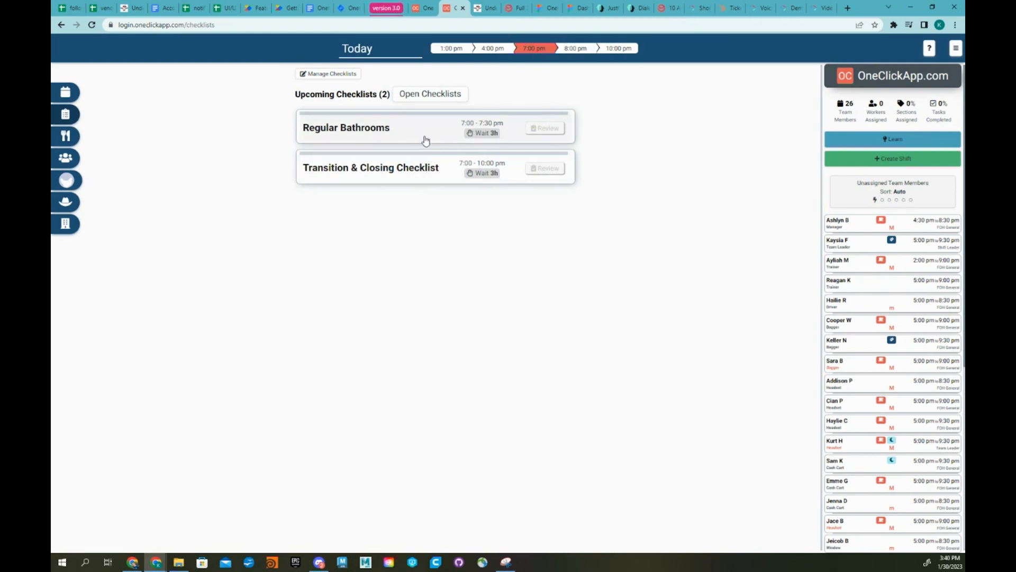
left_click(580, 49)
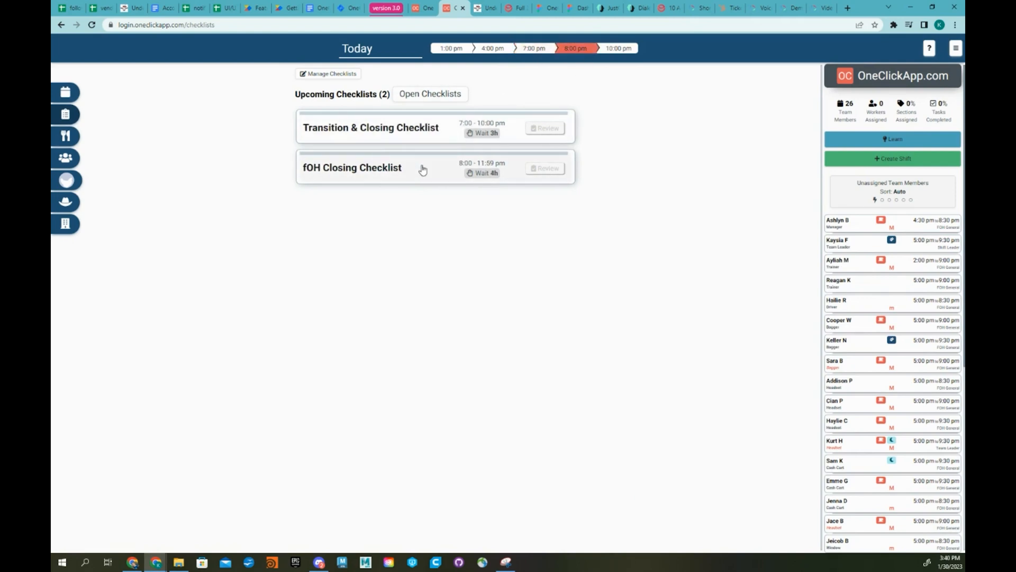
left_click(619, 48)
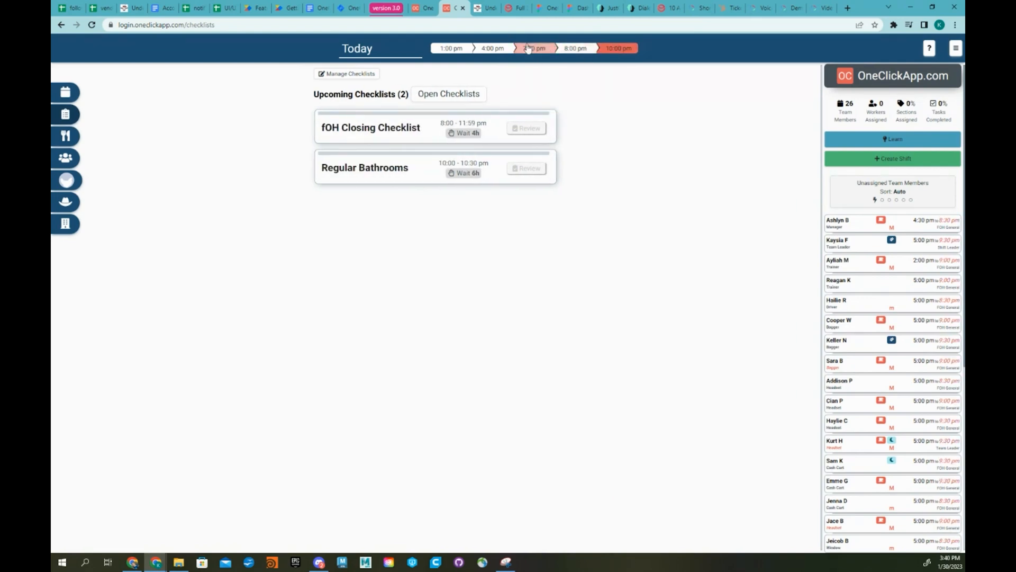
left_click(492, 48)
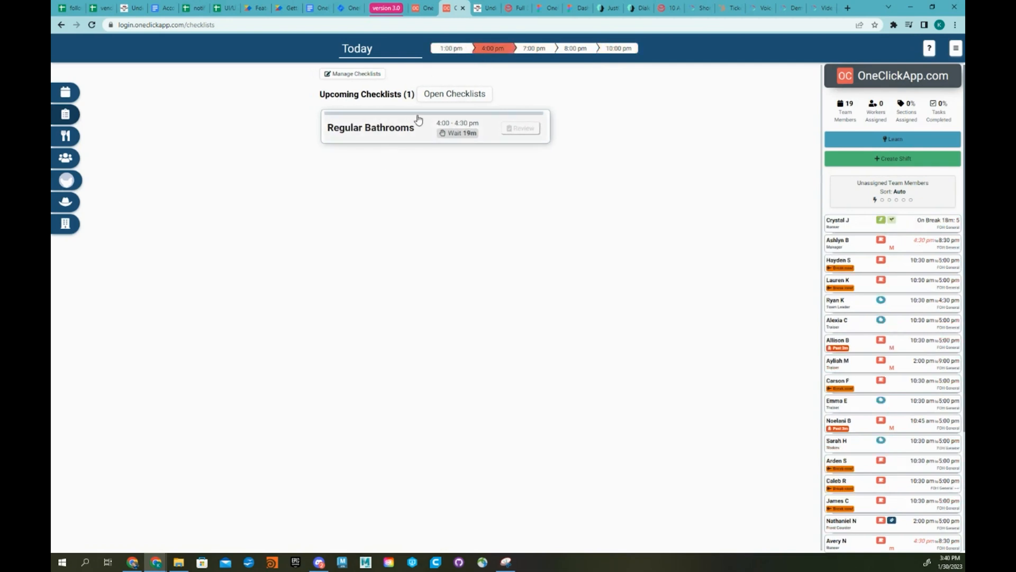
left_click(374, 57)
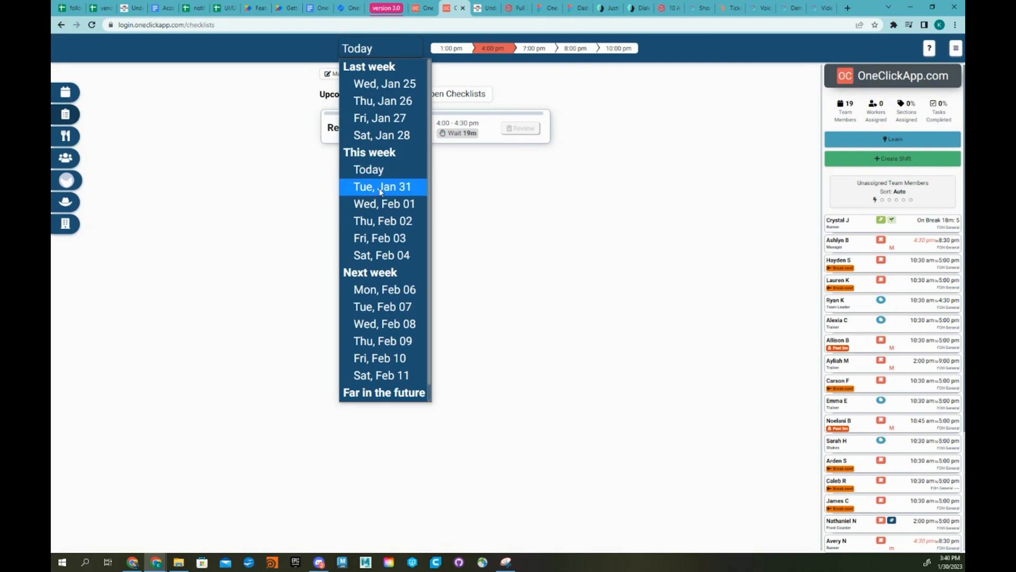
left_click(696, 249)
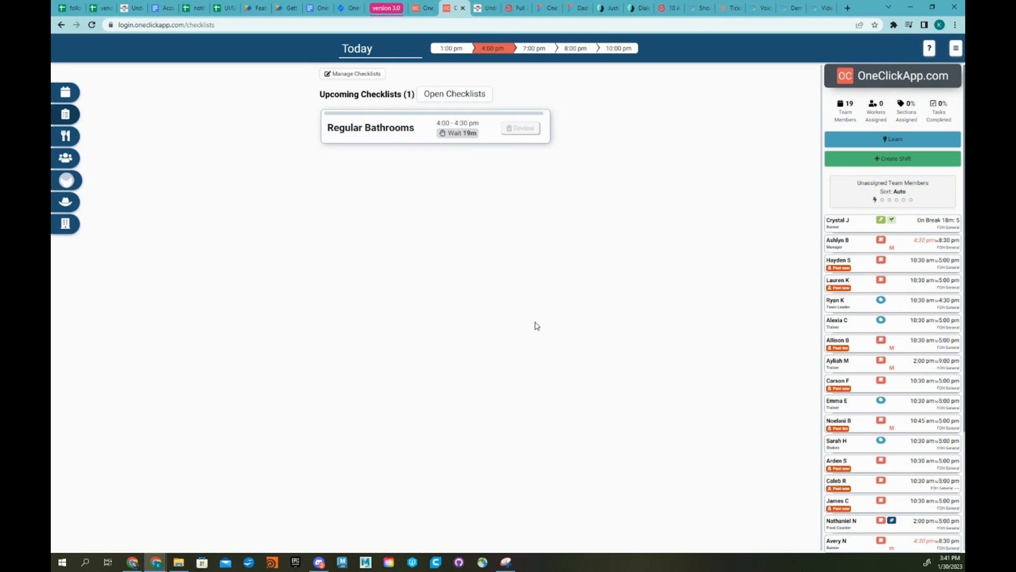
- Open the profile of the Dining Room team member last updated 4 days ago and view their training ratings
left_click(74, 161)
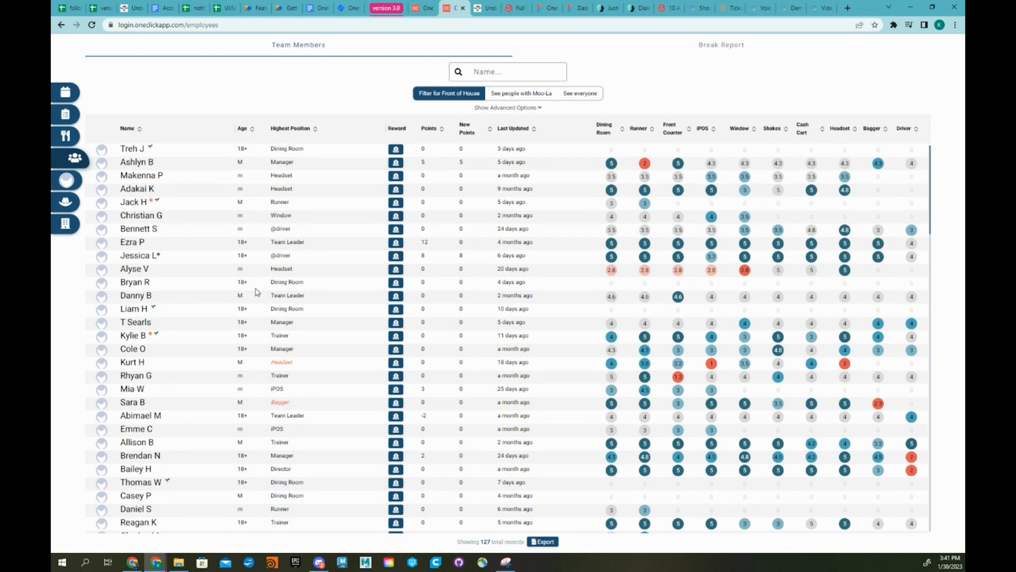
left_click(137, 285)
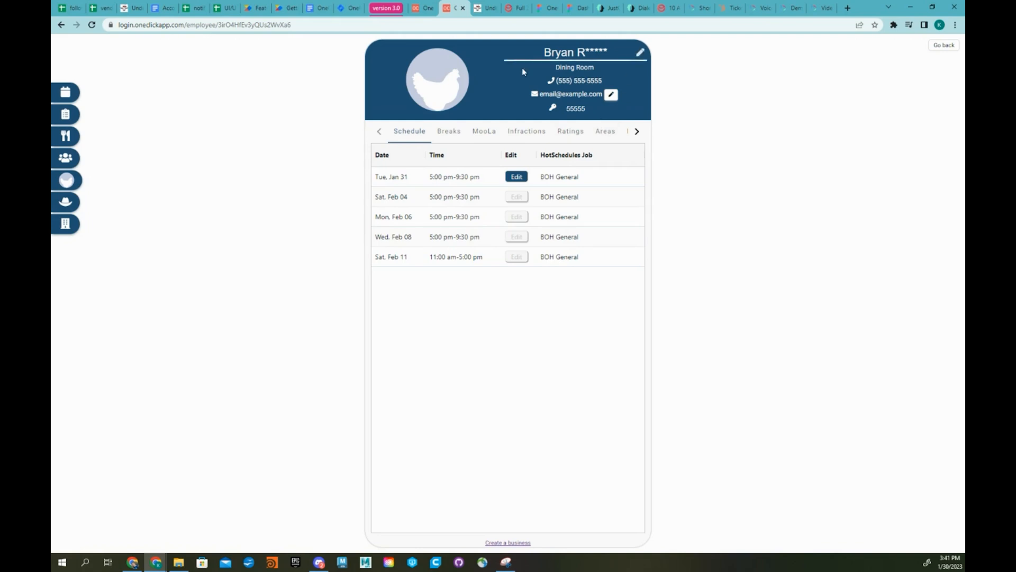
left_click(570, 133)
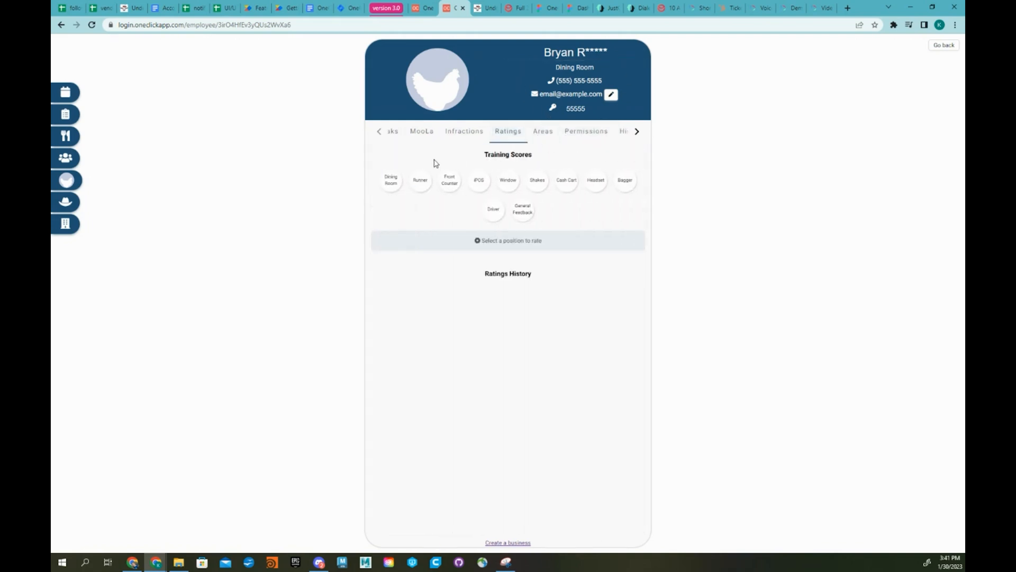
- In today's 4:00 pm shift layout, assign the unassigned Runner who is on break to Register 4
left_click(66, 93)
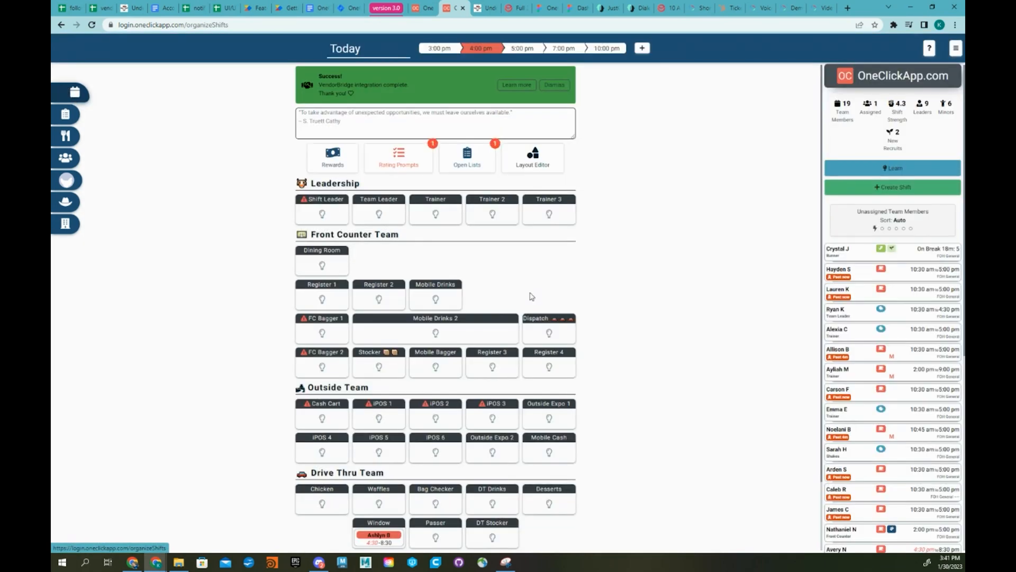
scroll(437, 425, "down", 1)
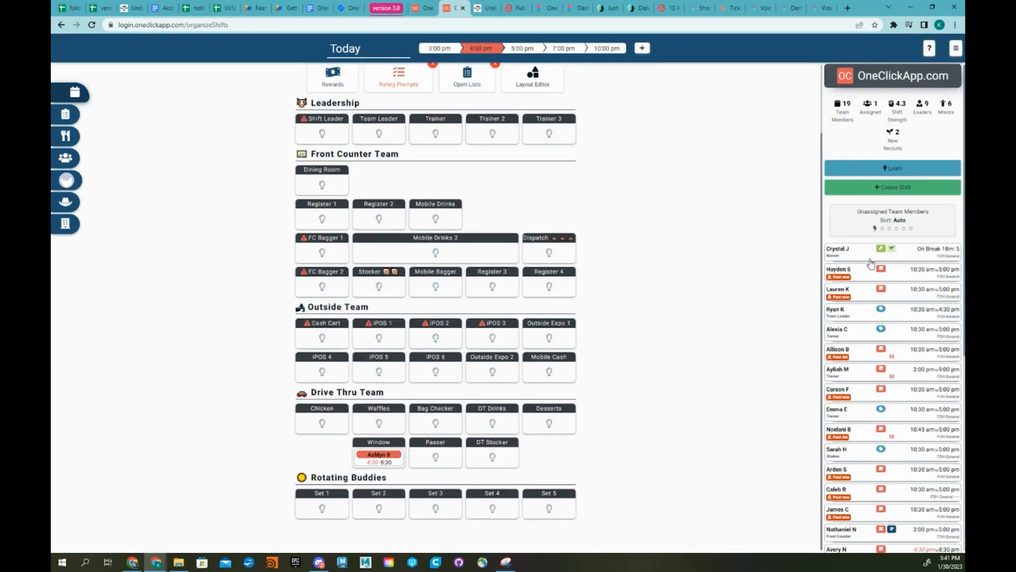
left_click_drag(868, 258, 554, 291)
- Preview the employee details of the team member at Register 4 and go to their full profile
left_click(553, 290)
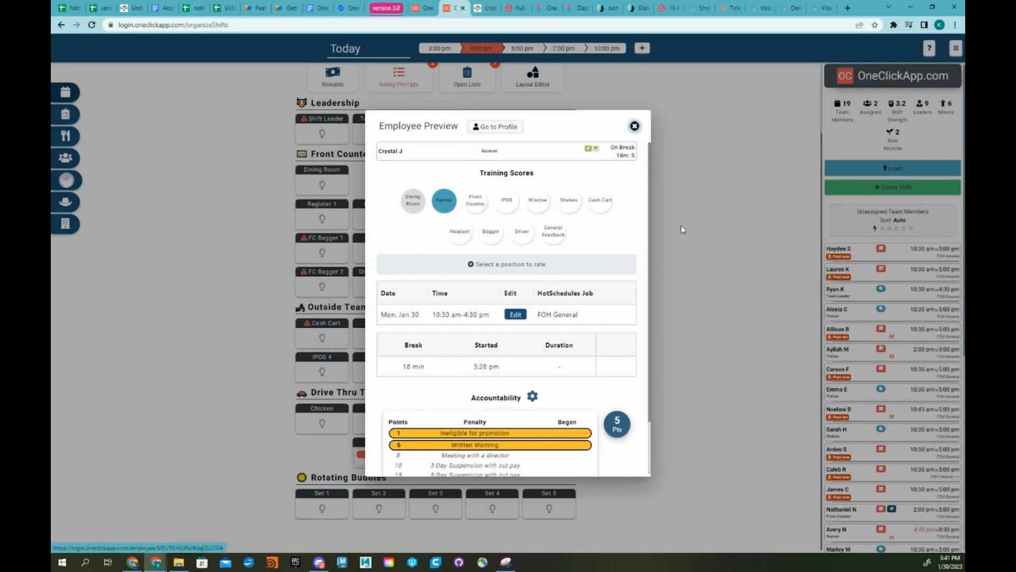
left_click(715, 249)
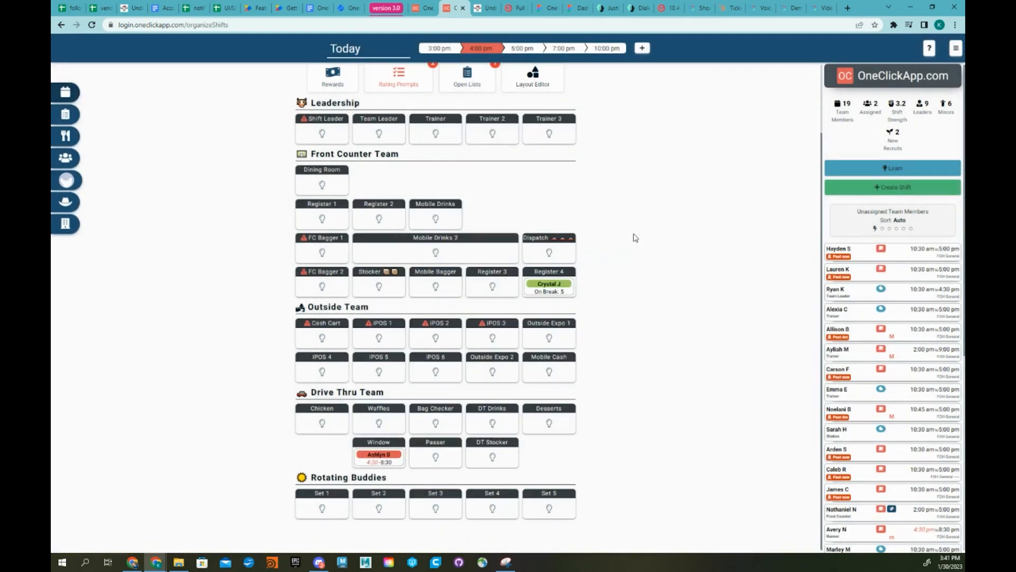
left_click(555, 290)
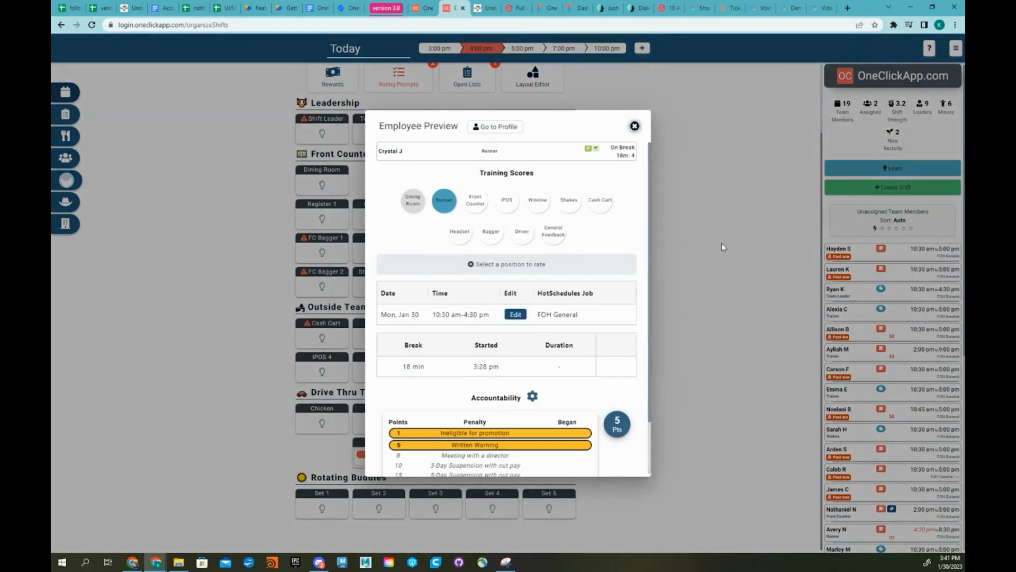
left_click(723, 247)
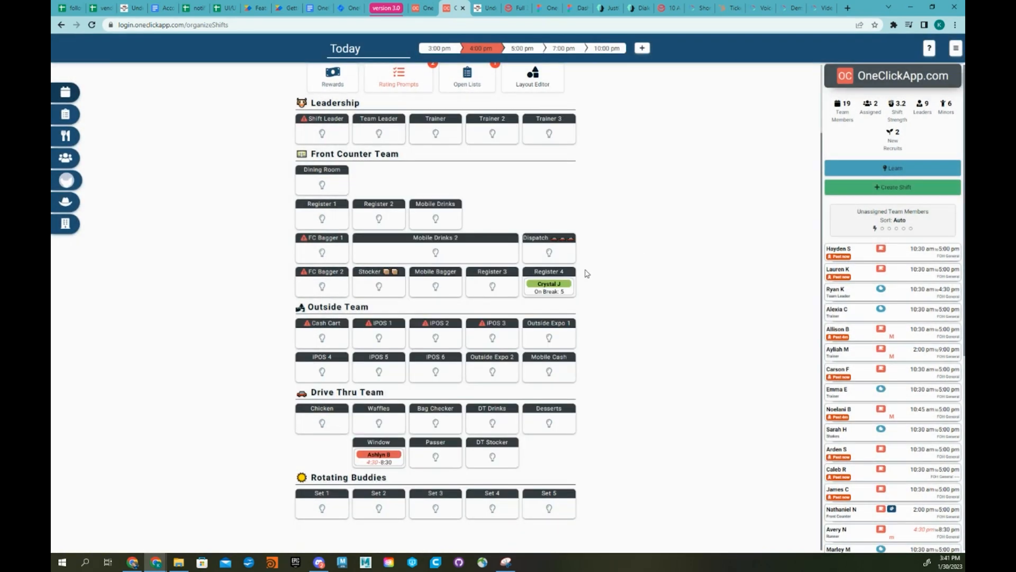
left_click(545, 287)
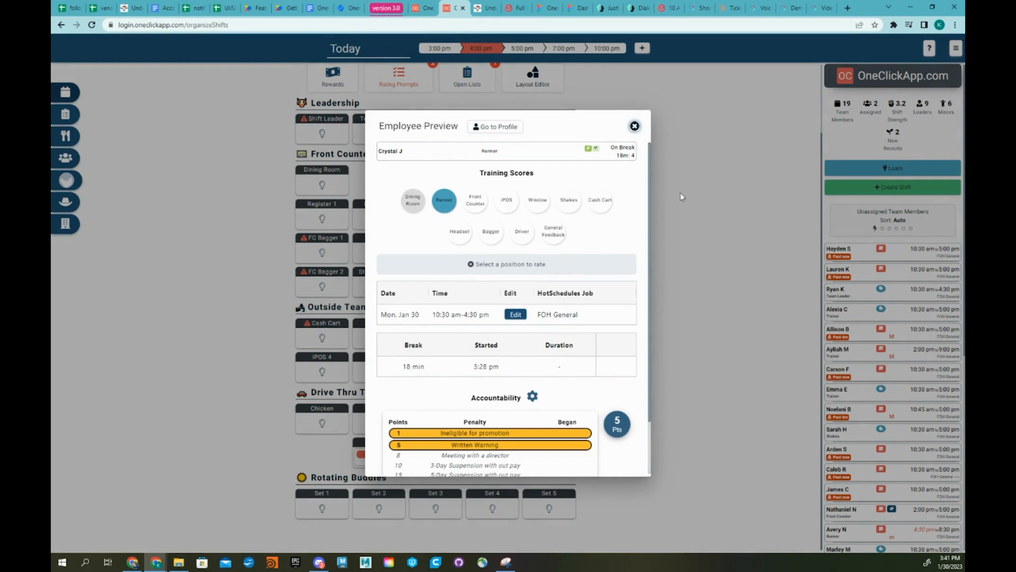
left_click(495, 127)
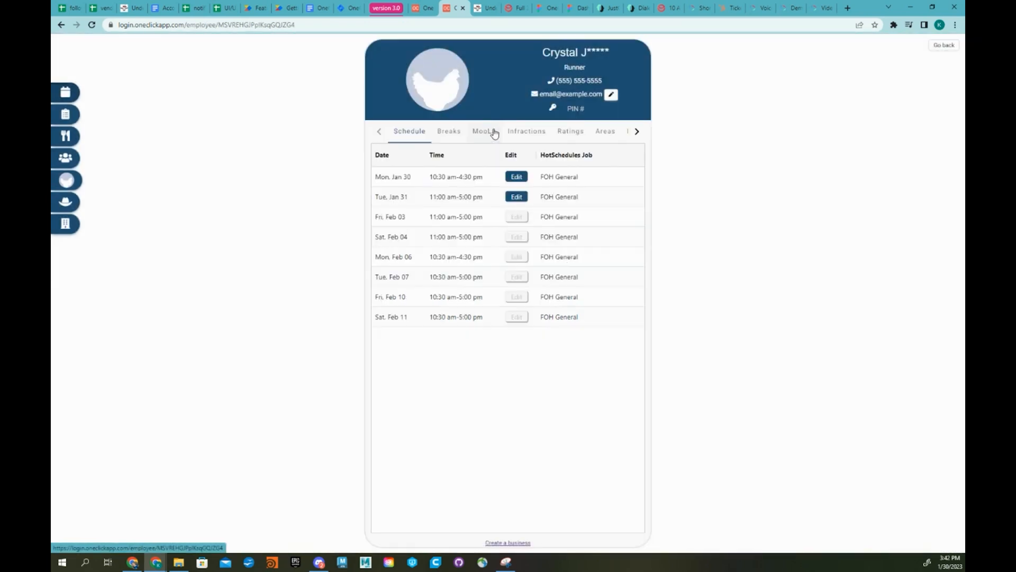
- View the ratings history in the team member's profile and look over the team members list
left_click(570, 131)
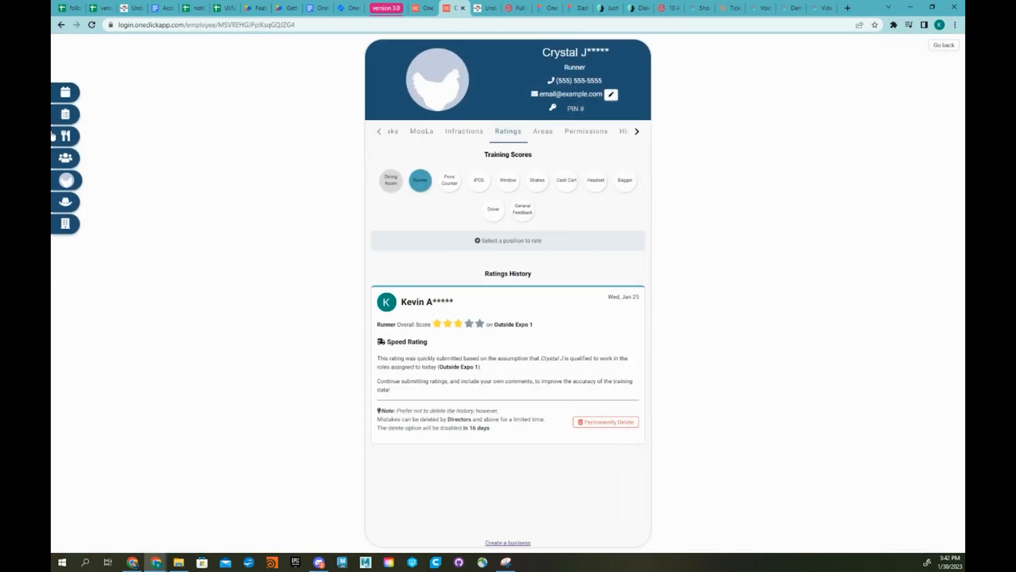
left_click(65, 158)
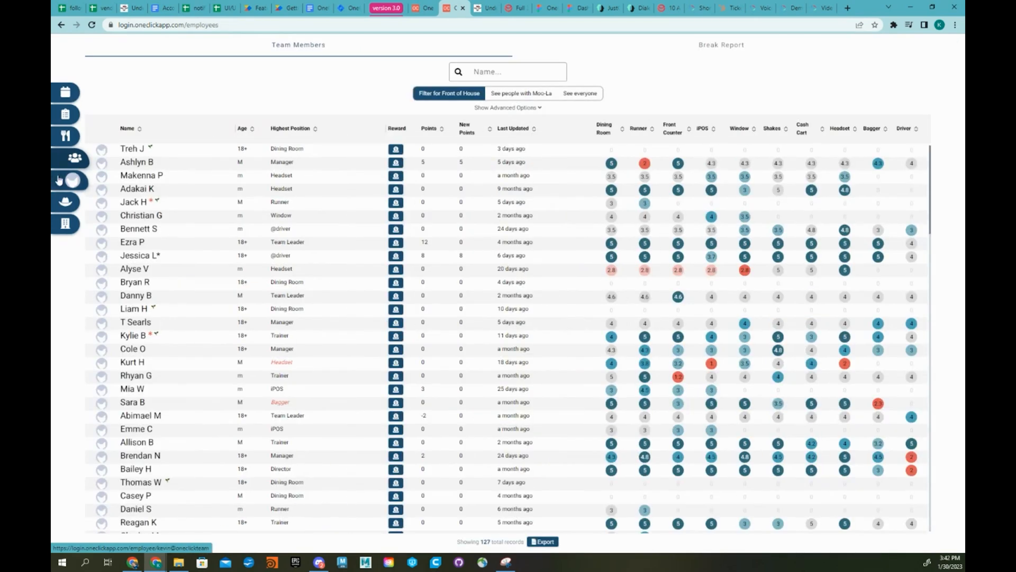
- From today's 4:00 pm shift layout, preview the team member at Register 4 and start a Window rating
left_click(65, 92)
left_click(553, 372)
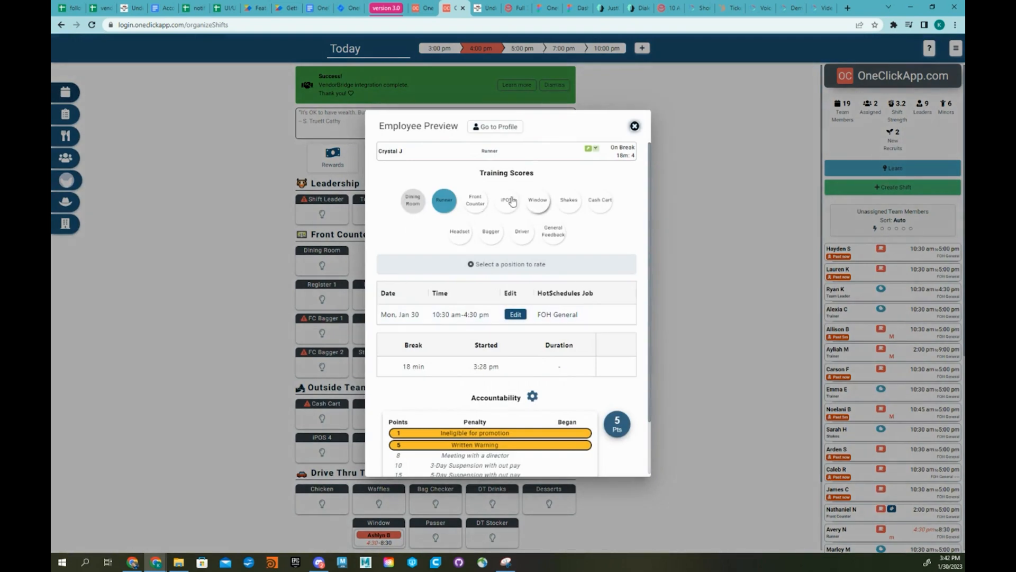
left_click(538, 209)
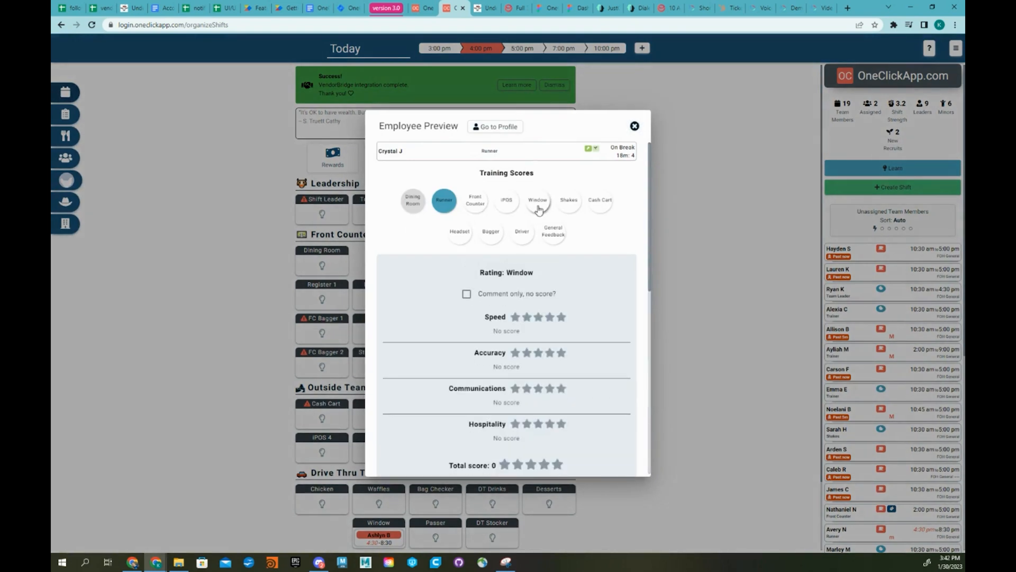
scroll(580, 268, "down", 3)
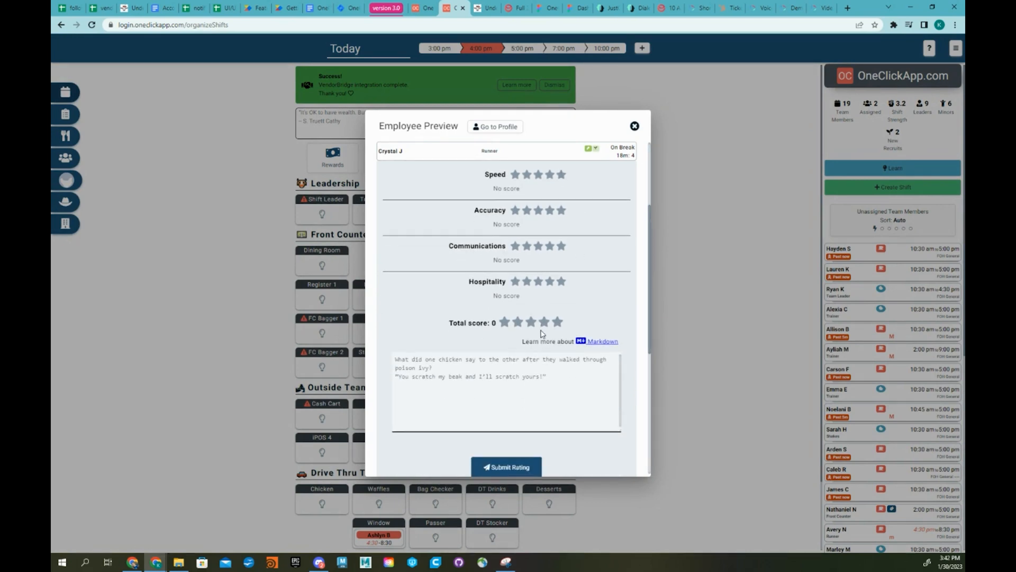
scroll(540, 333, "up", 1)
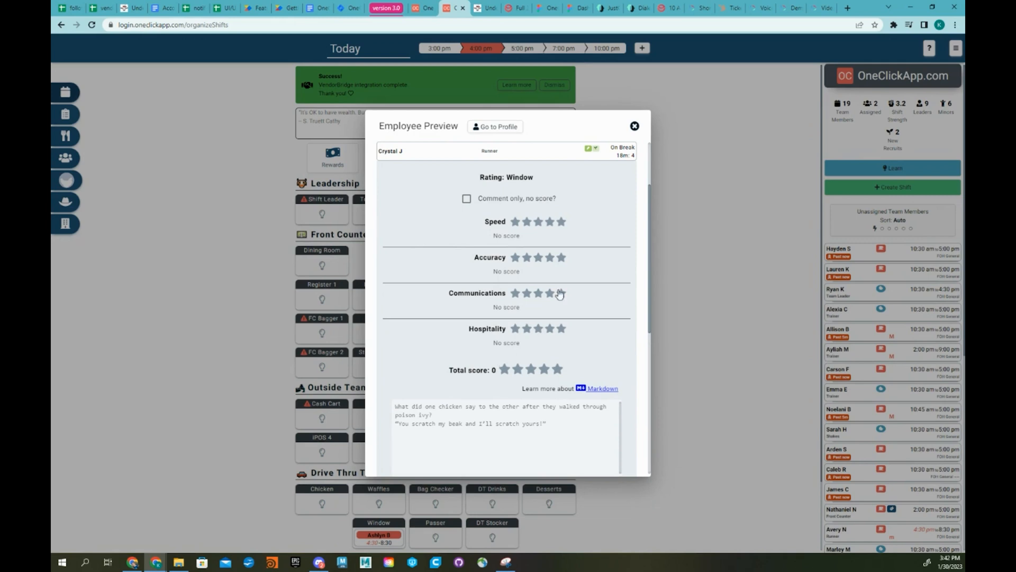
- Try different star scores in the Window rating, raising Speed from 4 to 5 stars and Accuracy step by step to 5
left_click(550, 222)
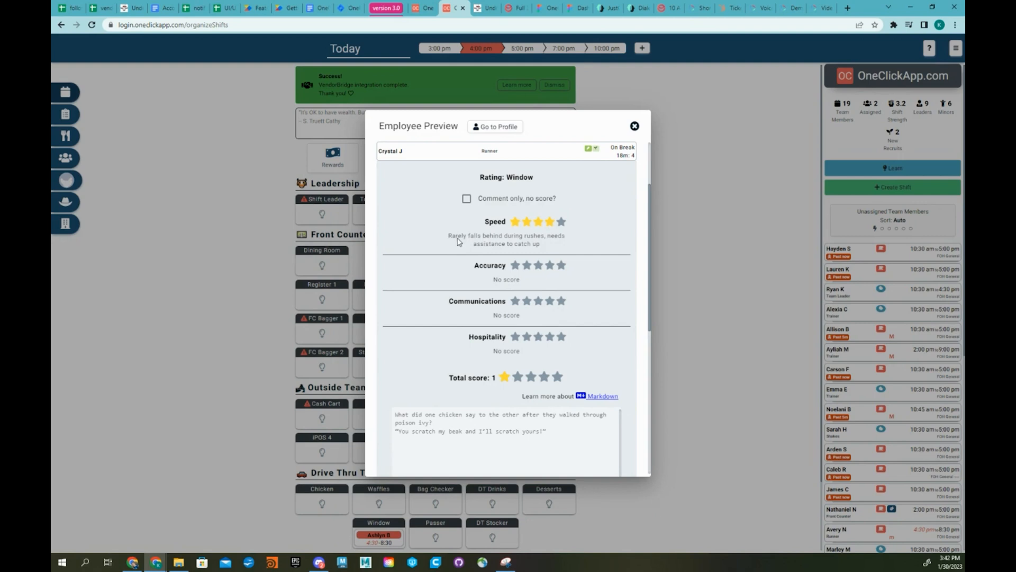
left_click(562, 224)
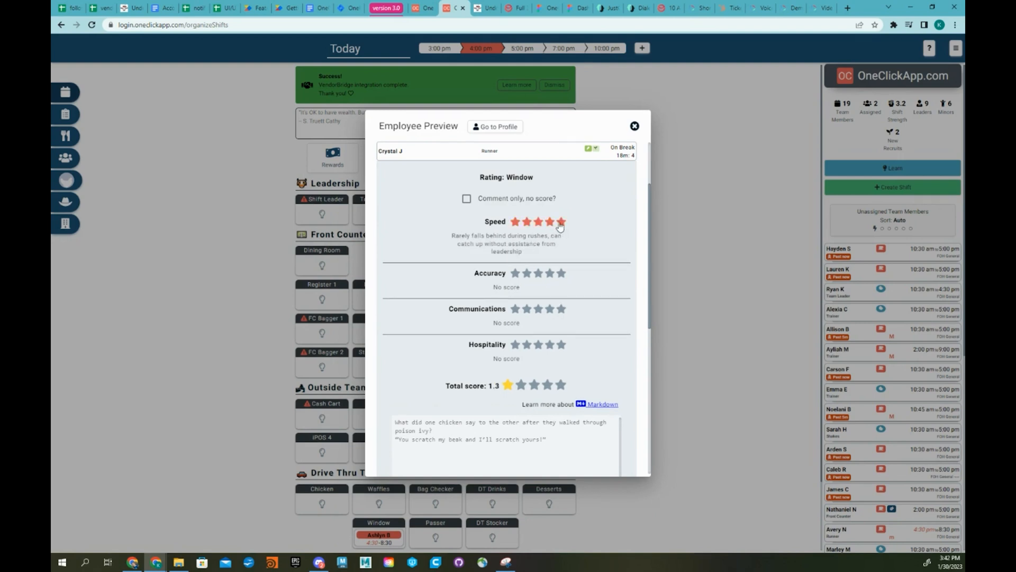
left_click(515, 275)
left_click(527, 274)
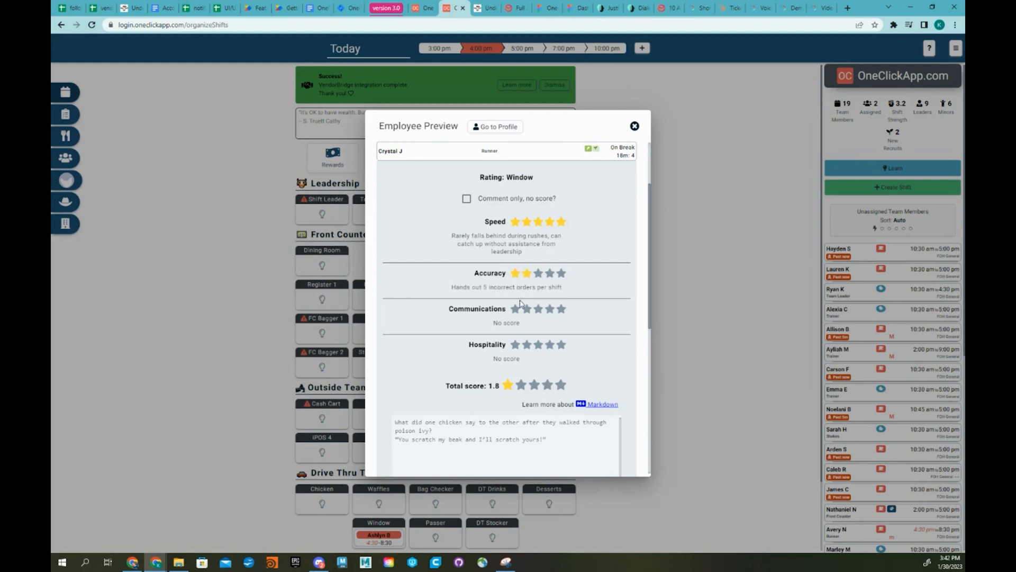
left_click(538, 273)
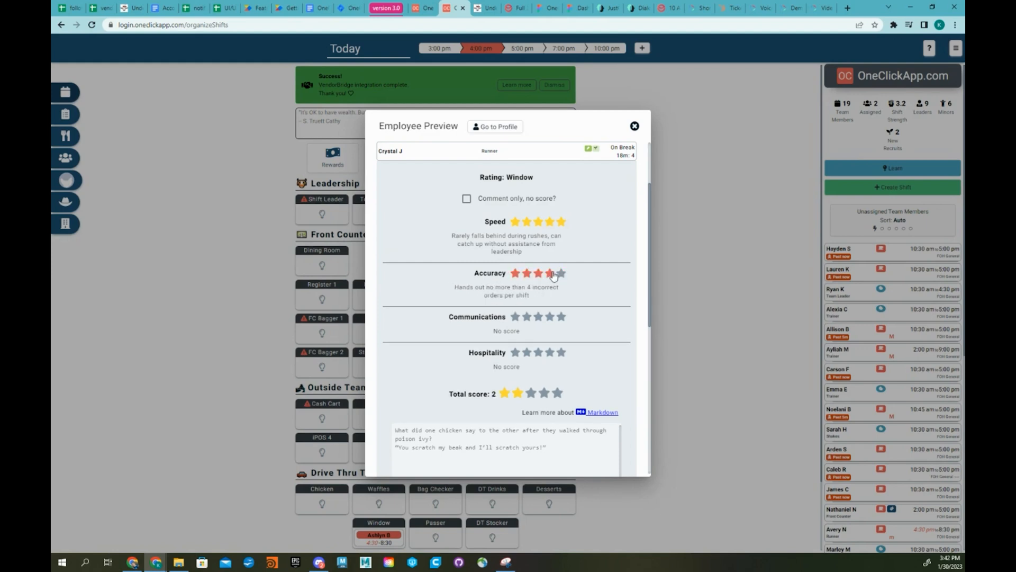
left_click(551, 273)
left_click(562, 274)
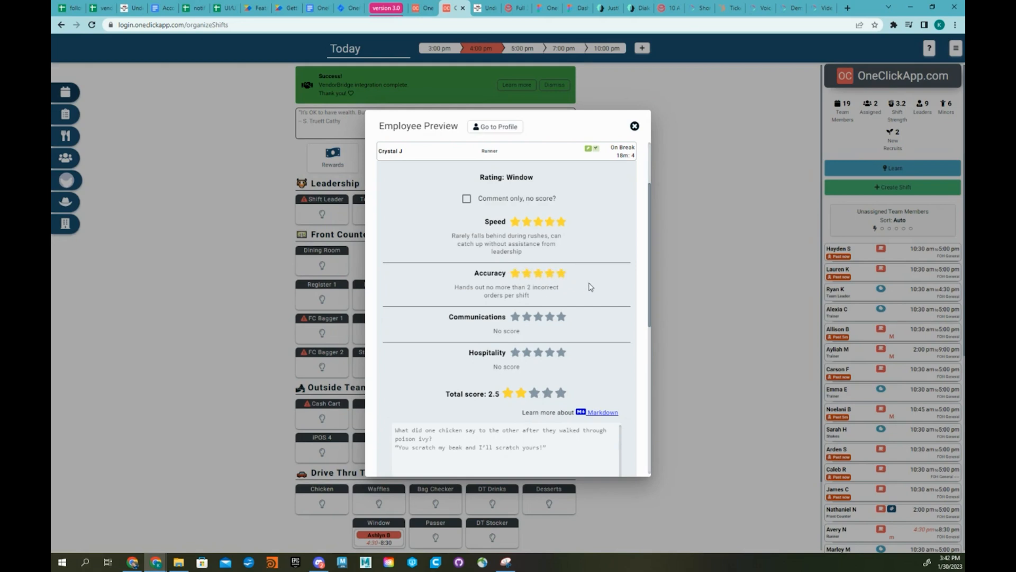
- Set the Window rating to 3 stars for Communications, Hospitality and Accuracy, and 4 stars for Speed
left_click(538, 317)
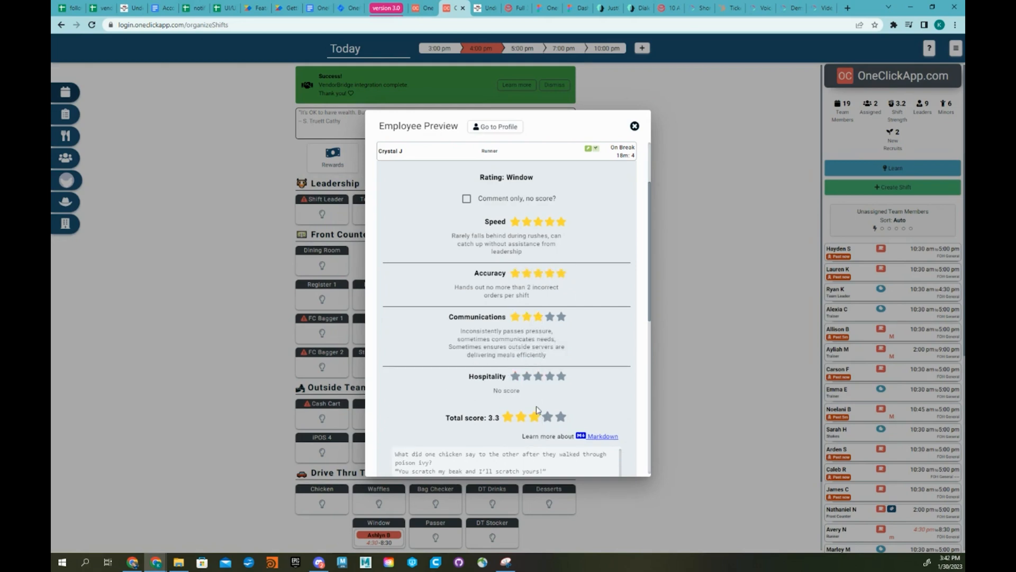
left_click(537, 377)
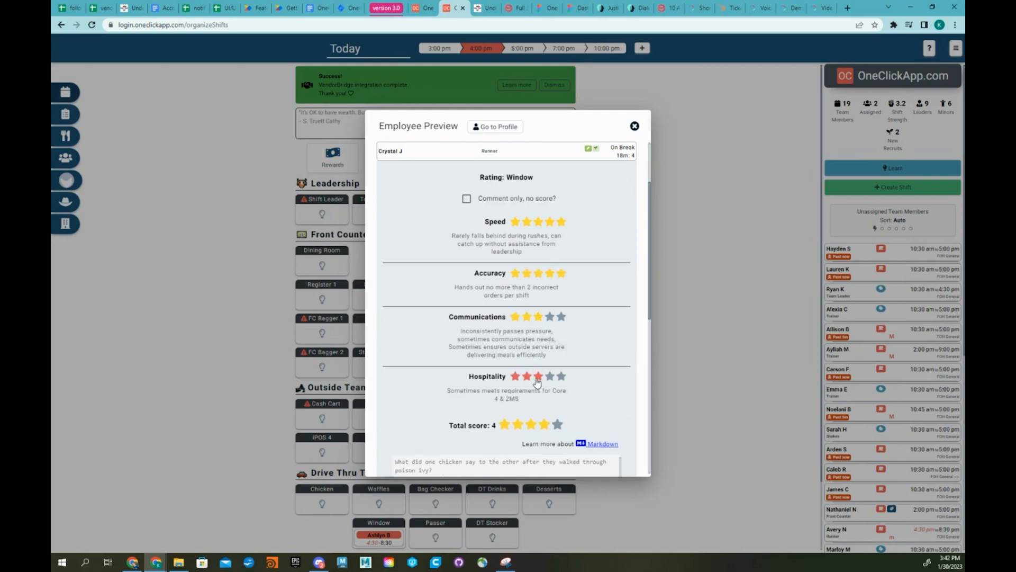
left_click(550, 273)
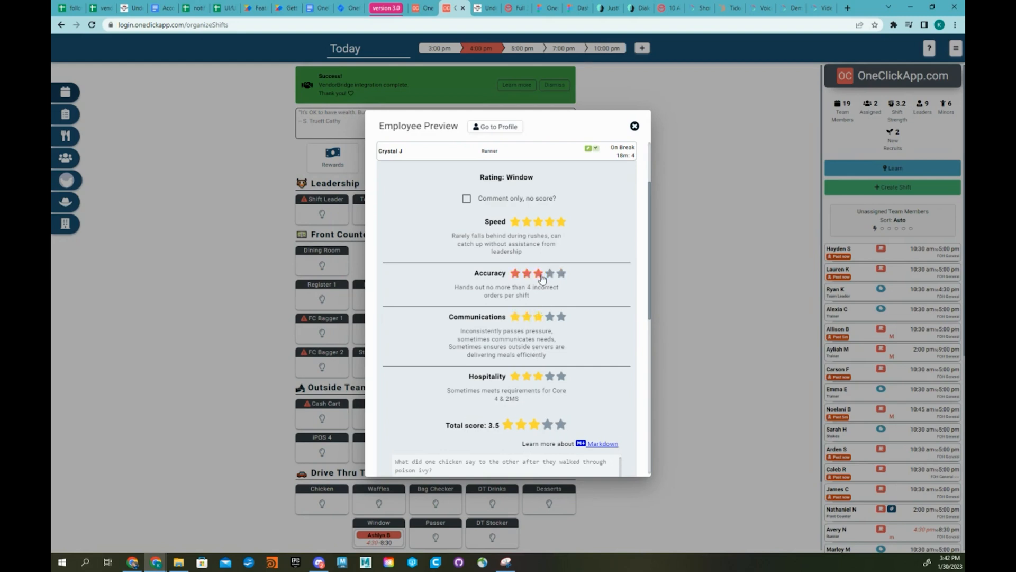
left_click(549, 222)
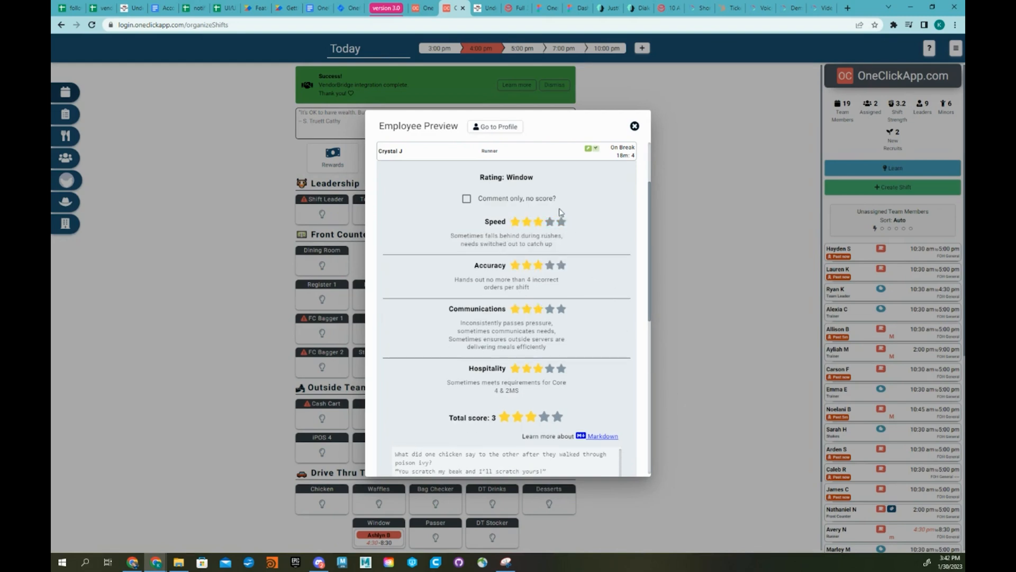
left_click(549, 222)
scroll(516, 398, "down", 3)
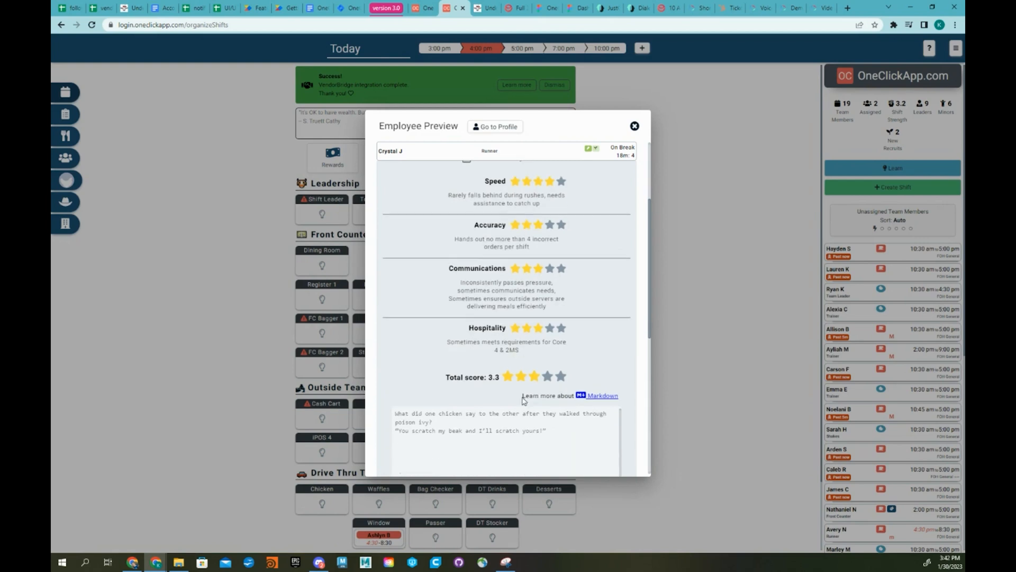
- Add the comment "Makes mistakes when it is busy" to the Window rating and submit it
left_click(525, 347)
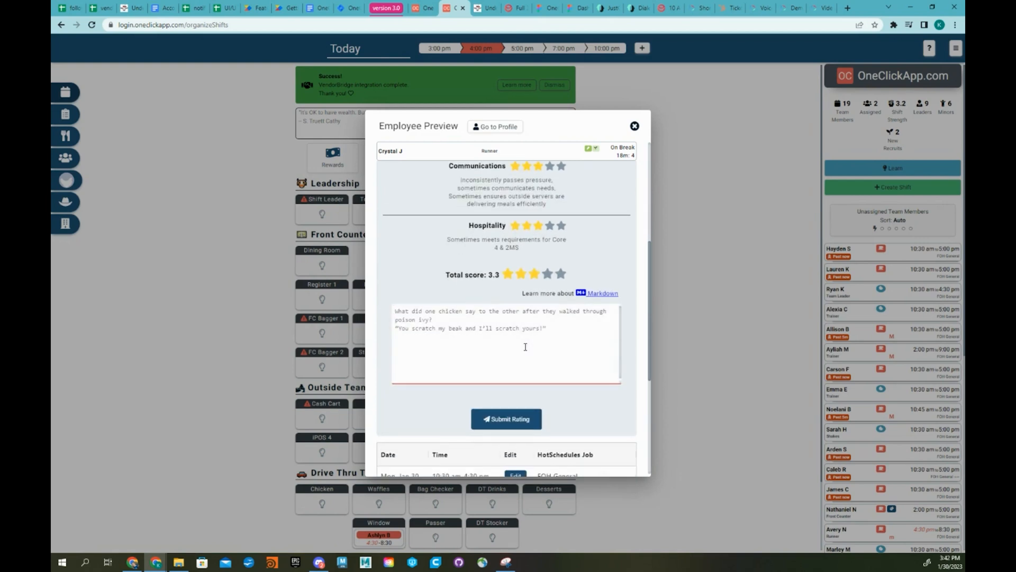
type("Makes mistakes when it is busy")
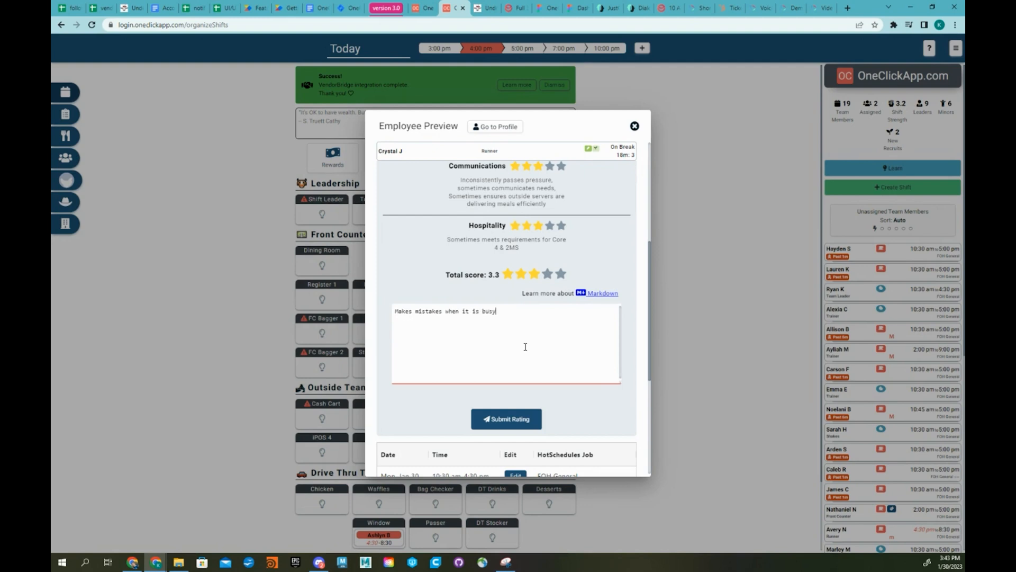
left_click(507, 418)
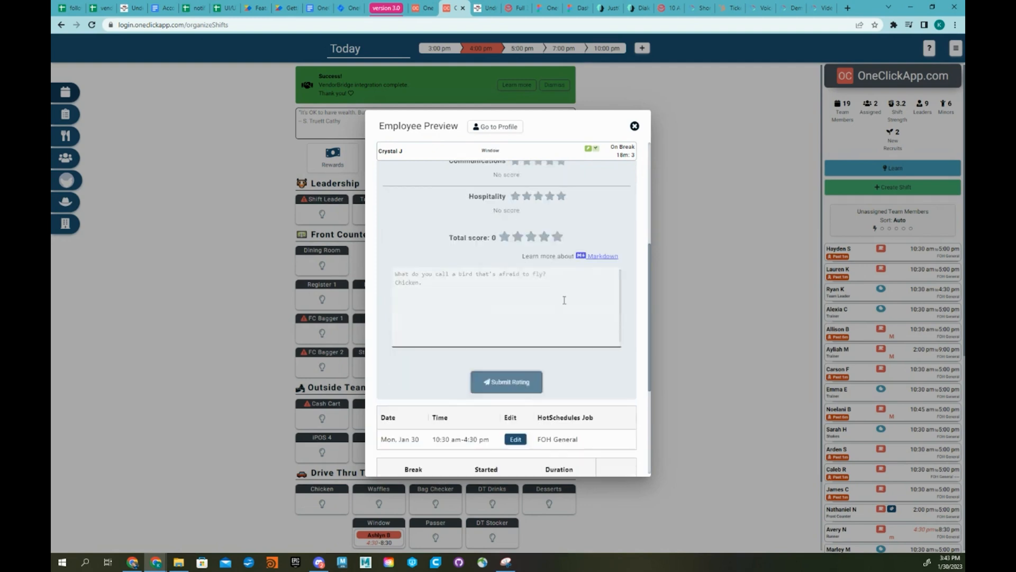
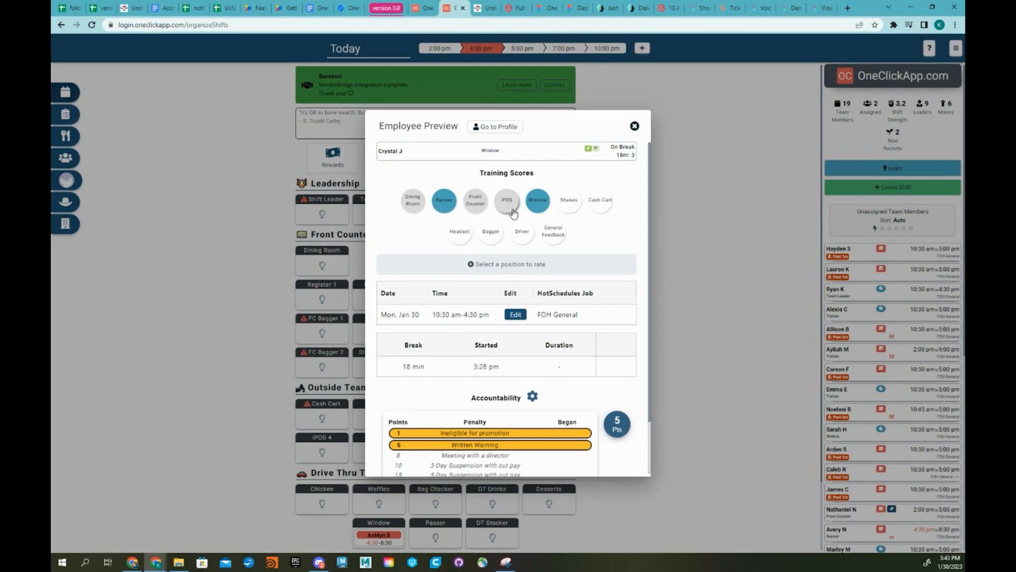
- In the team member's full profile, submit another Window rating with 4 stars for Speed, Accuracy, Communications and Hospitality
left_click(496, 127)
left_click(571, 134)
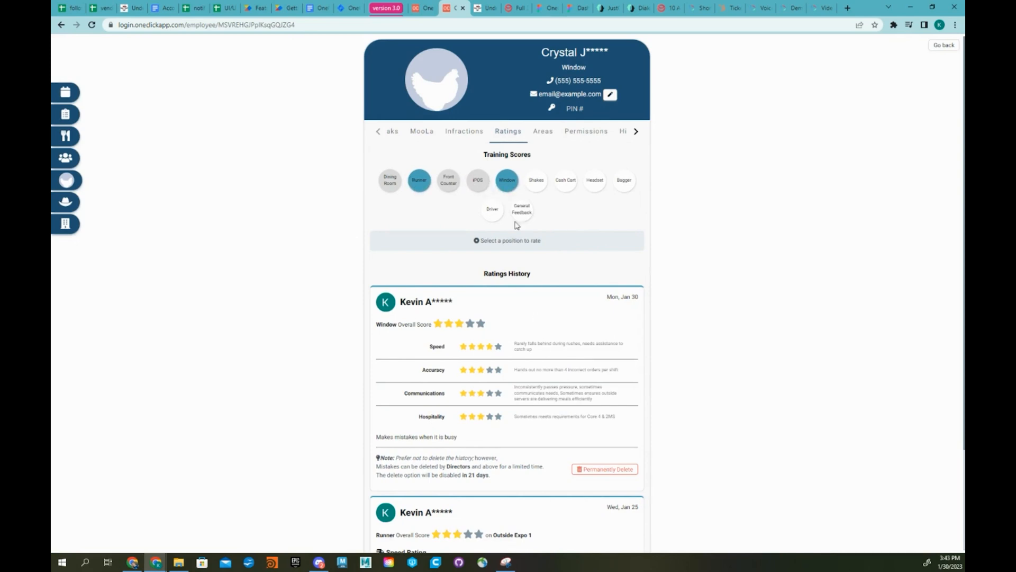
left_click(507, 180)
left_click(488, 295)
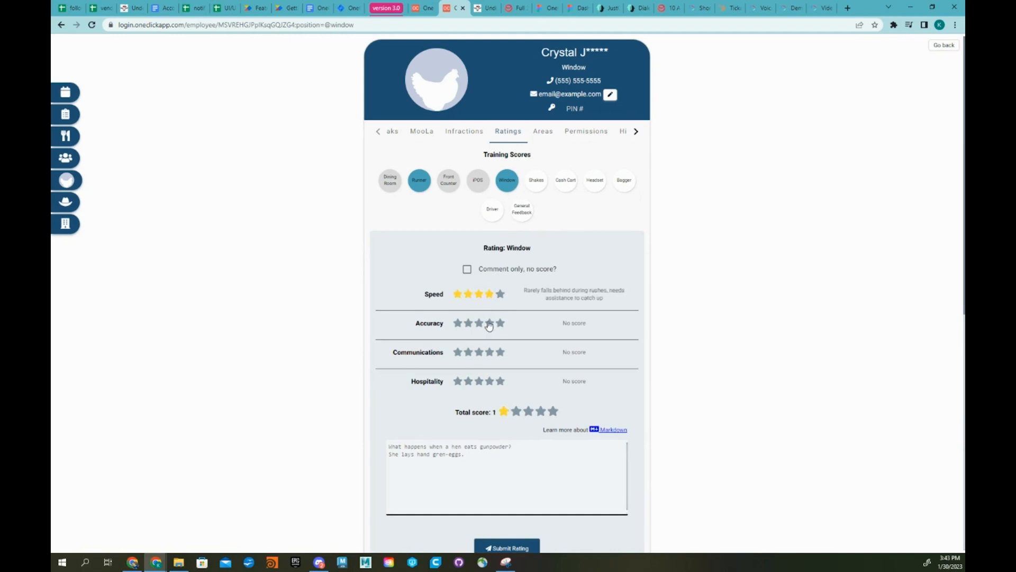
left_click(489, 324)
left_click(489, 353)
left_click(489, 381)
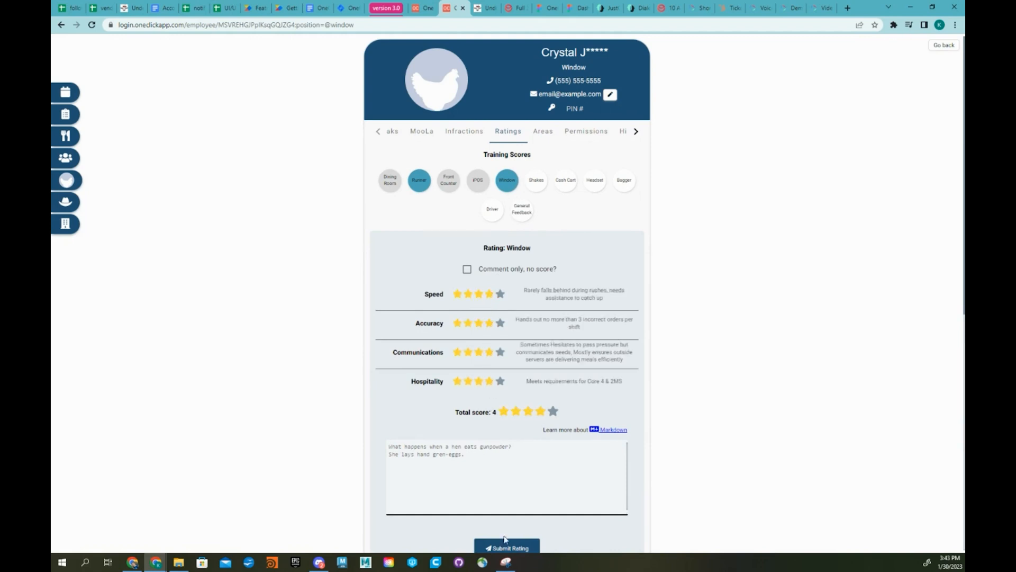
left_click(508, 548)
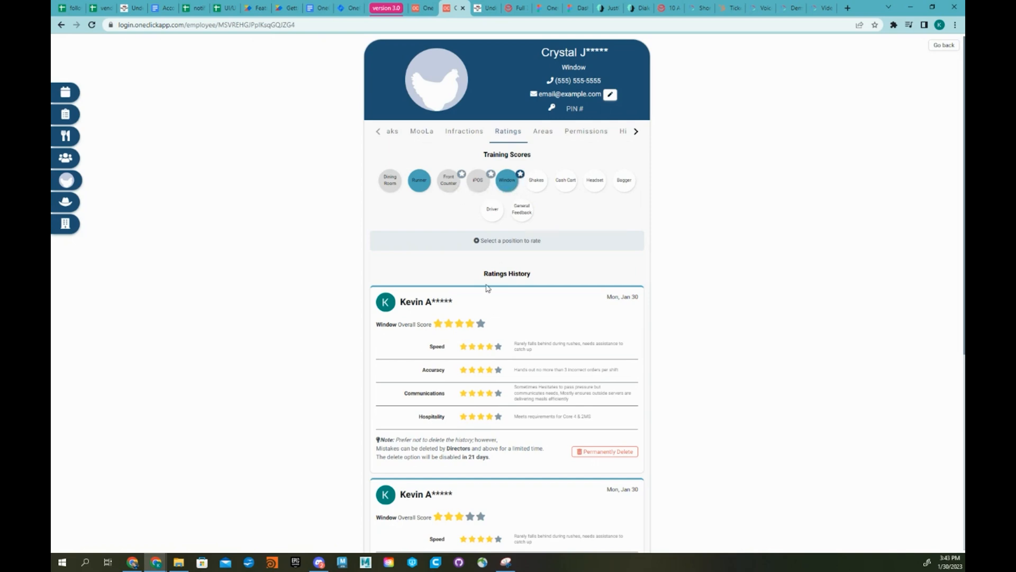
- Submit a further Window rating with 5 stars for Speed, Accuracy, Communications and Hospitality
left_click(507, 183)
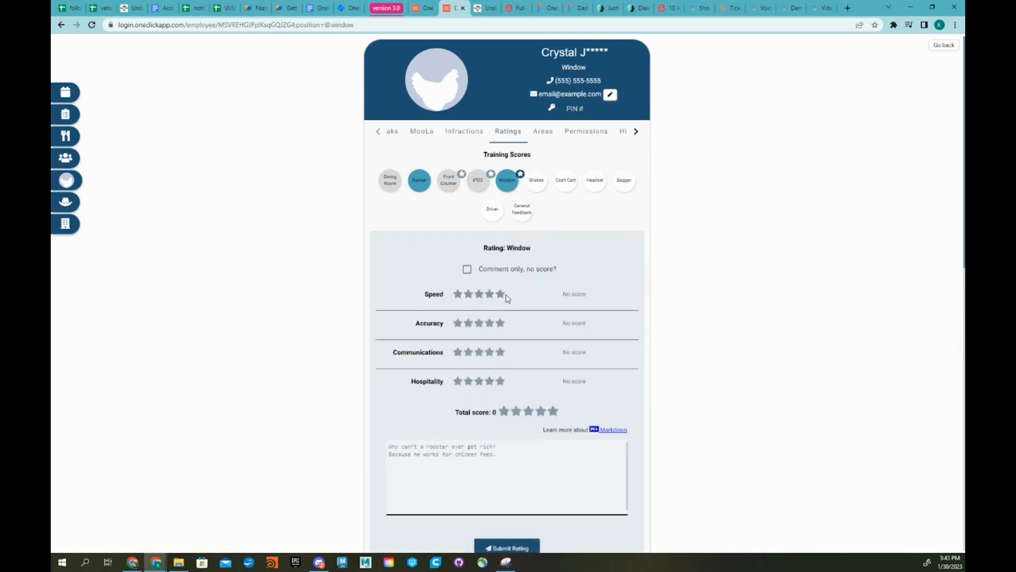
left_click(500, 294)
left_click(500, 323)
left_click(500, 352)
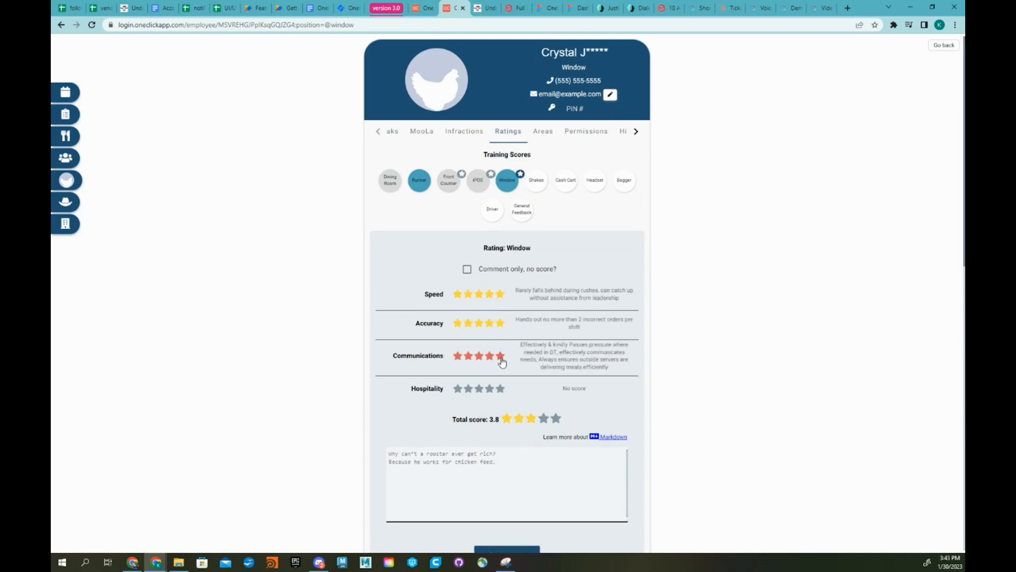
left_click(500, 381)
scroll(504, 460, "down", 1)
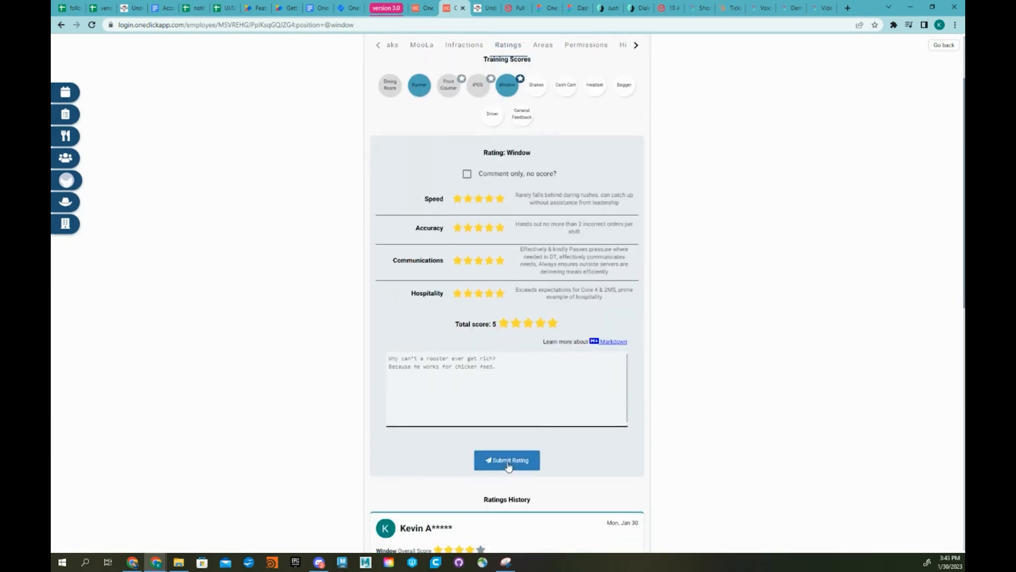
left_click(507, 463)
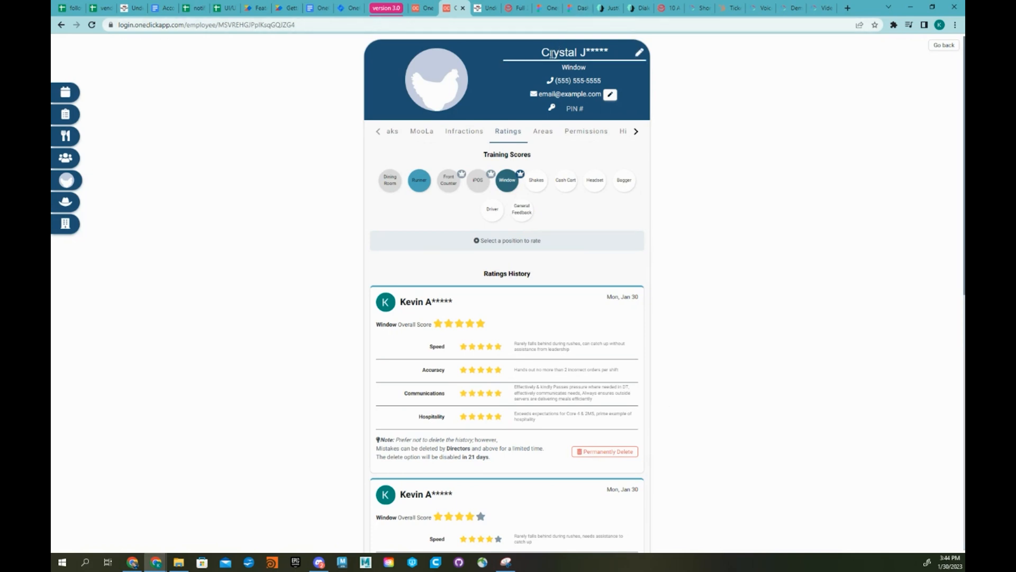
- Permanently delete the three Window ratings dated Mon, Jan 30 from the team member's ratings history
left_click(606, 453)
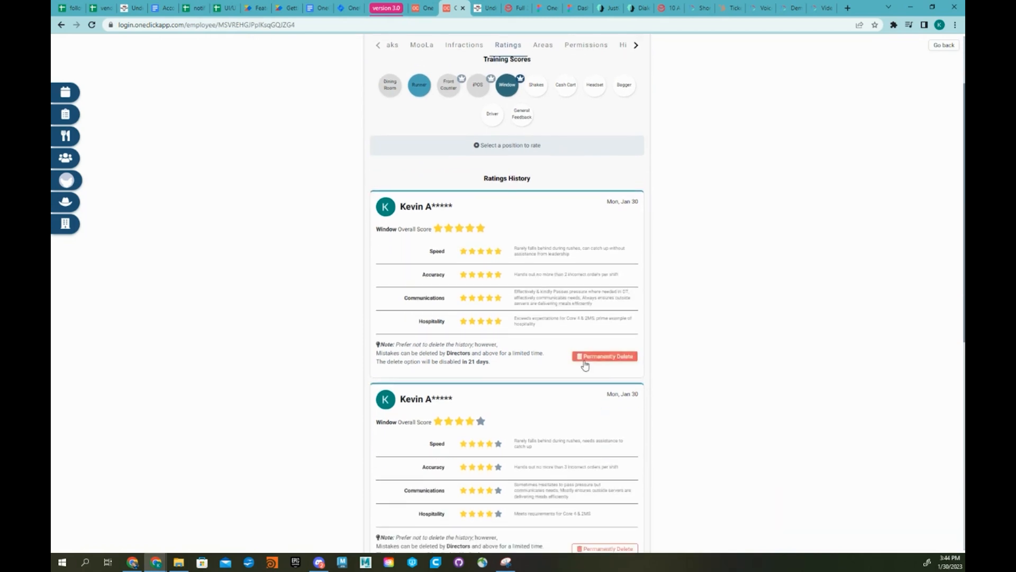
left_click(593, 358)
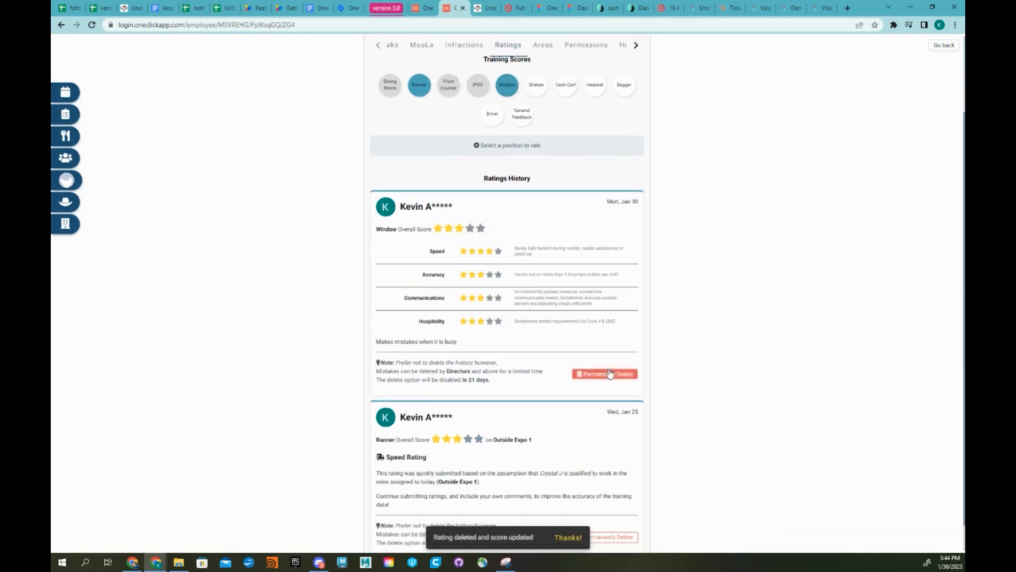
left_click(608, 373)
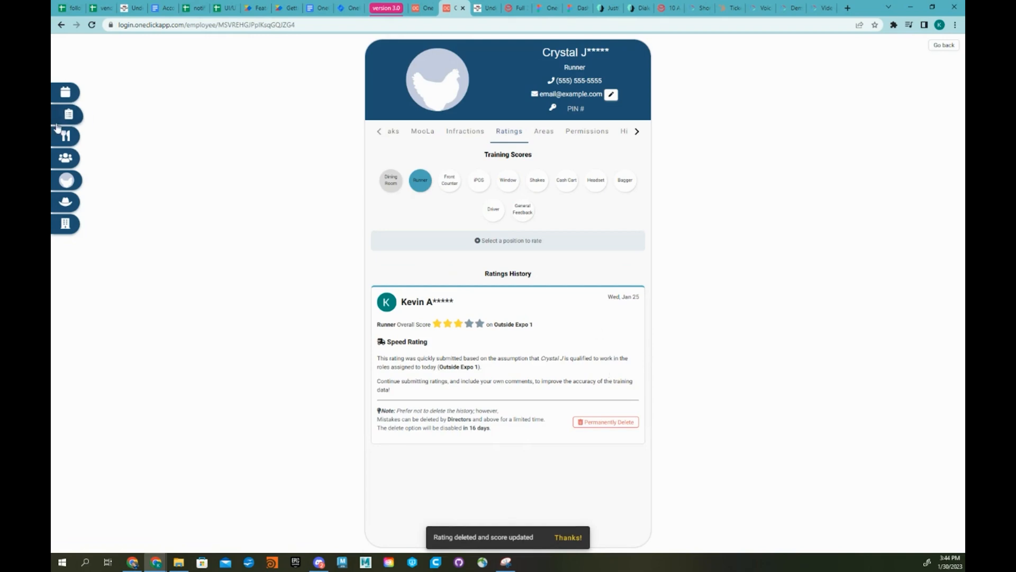
- Return to today's 4:00 pm shift layout, review its rating prompts and close them
left_click(71, 95)
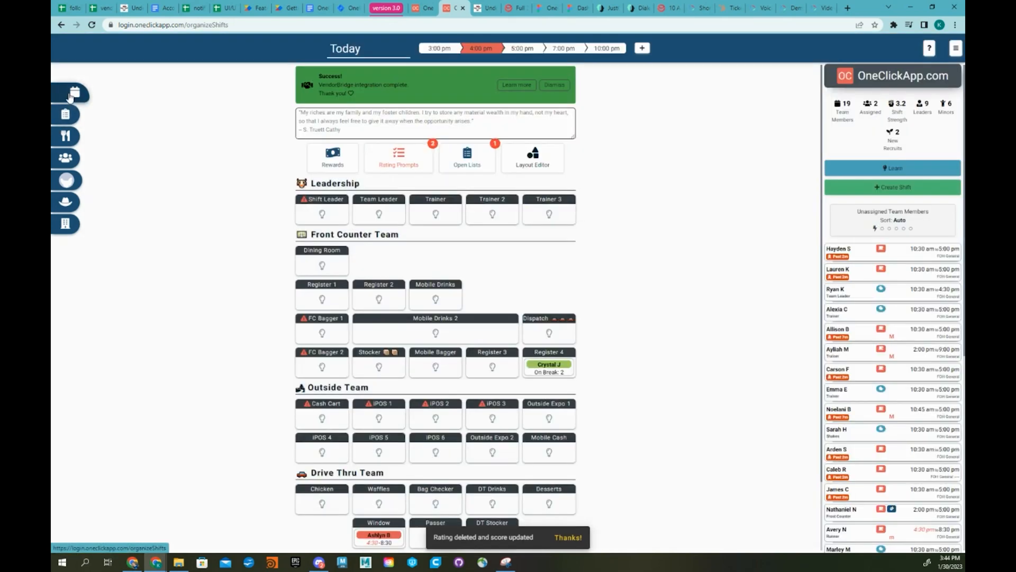
left_click(402, 158)
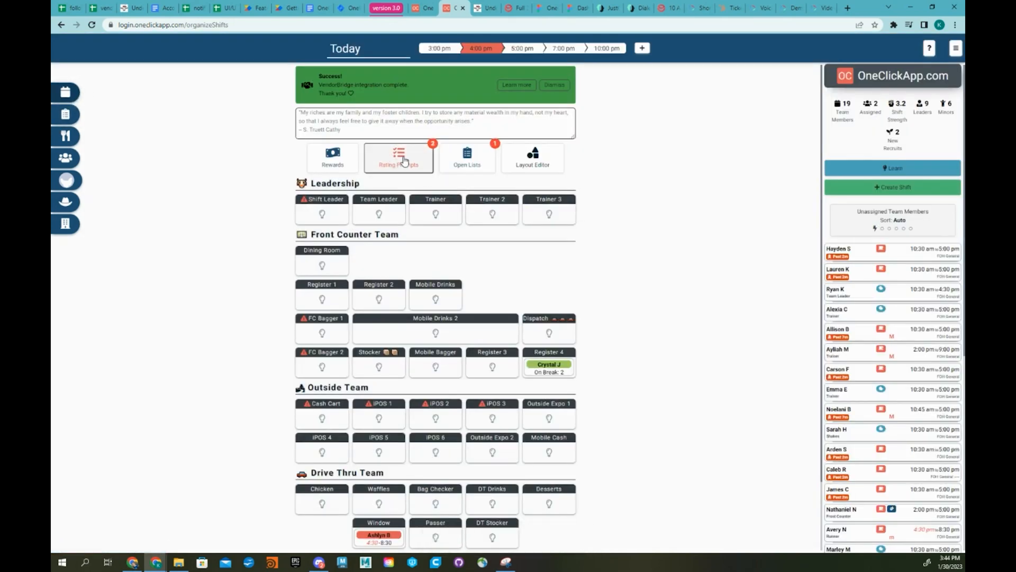
left_click(926, 145)
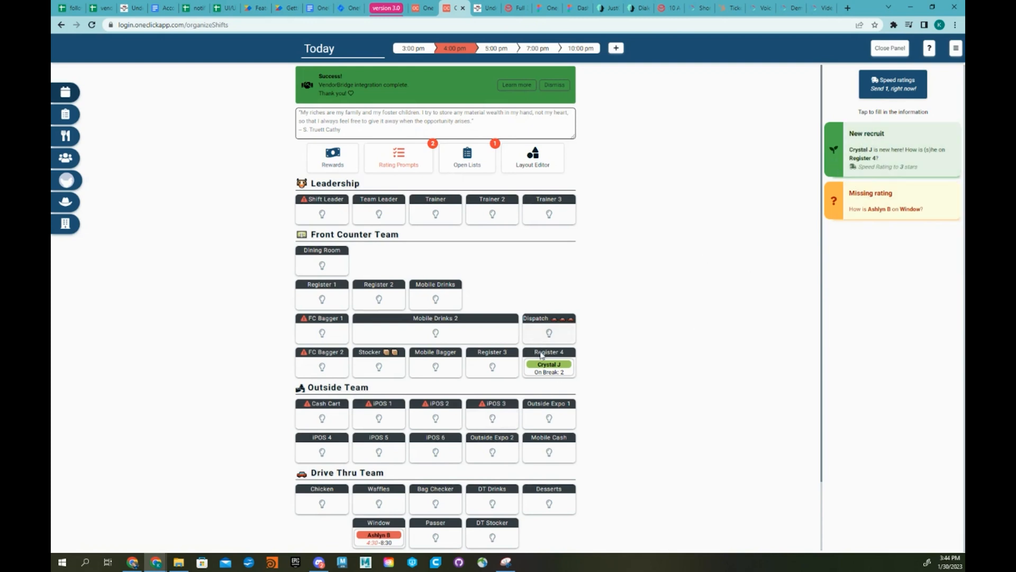
left_click(397, 163)
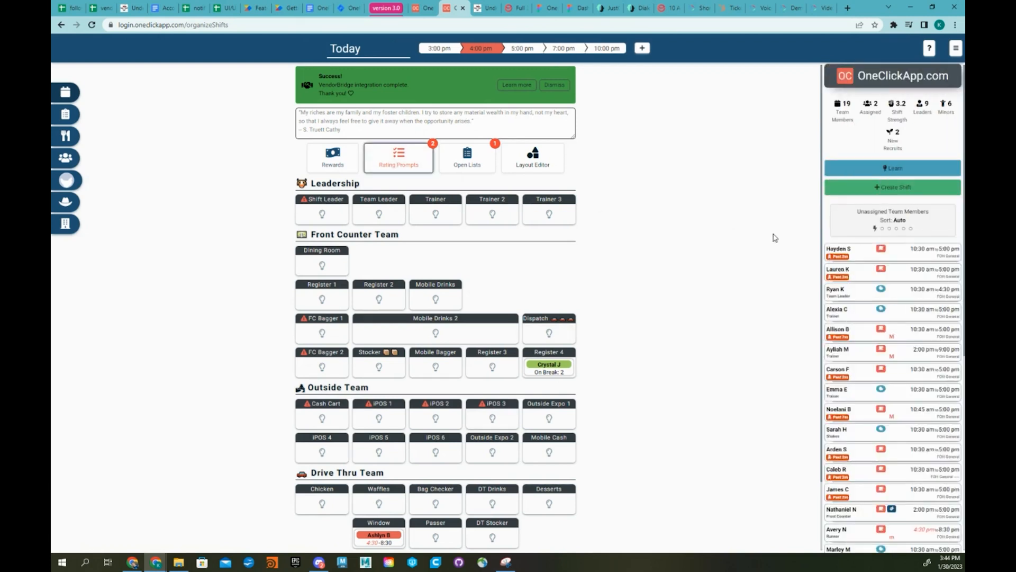
- Auto-schedule the unassigned team members into the 4:00 pm layout and open its rating prompts
scroll(911, 384, "down", 10)
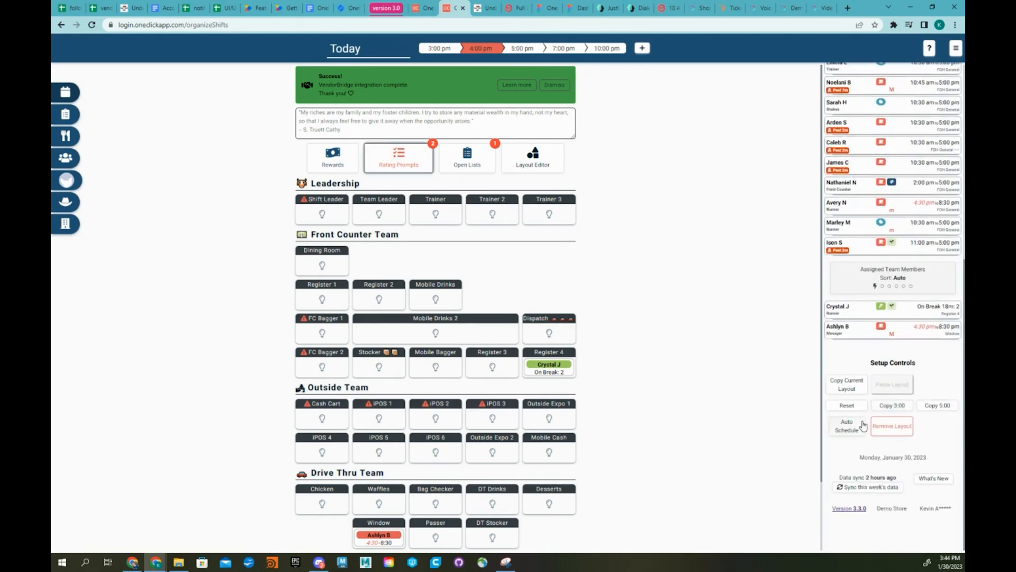
left_click(847, 426)
left_click(424, 163)
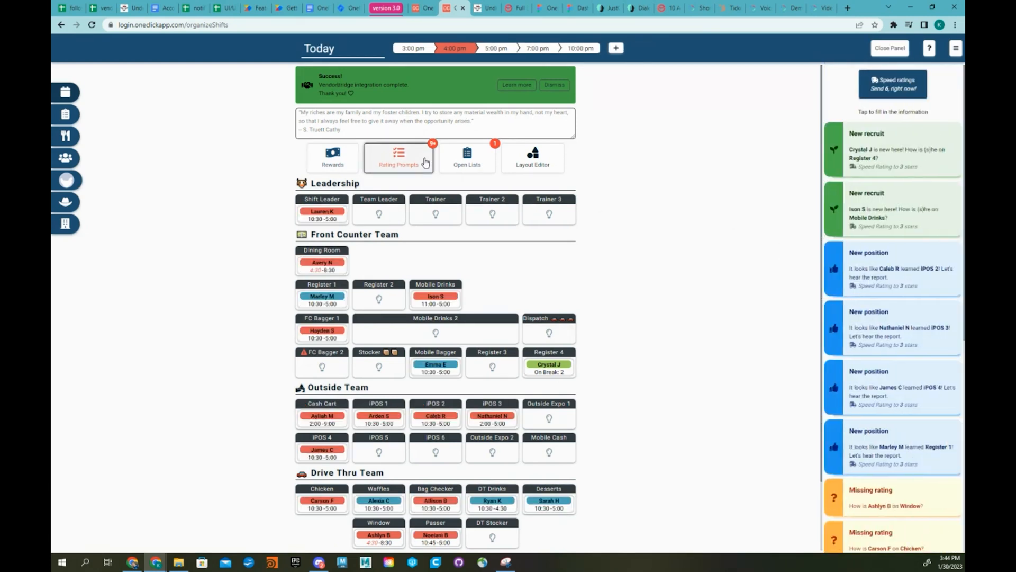
- Review the new position, missing and low rating prompts, then expand and collapse the low rating prompt for Passer
scroll(890, 244, "down", 3)
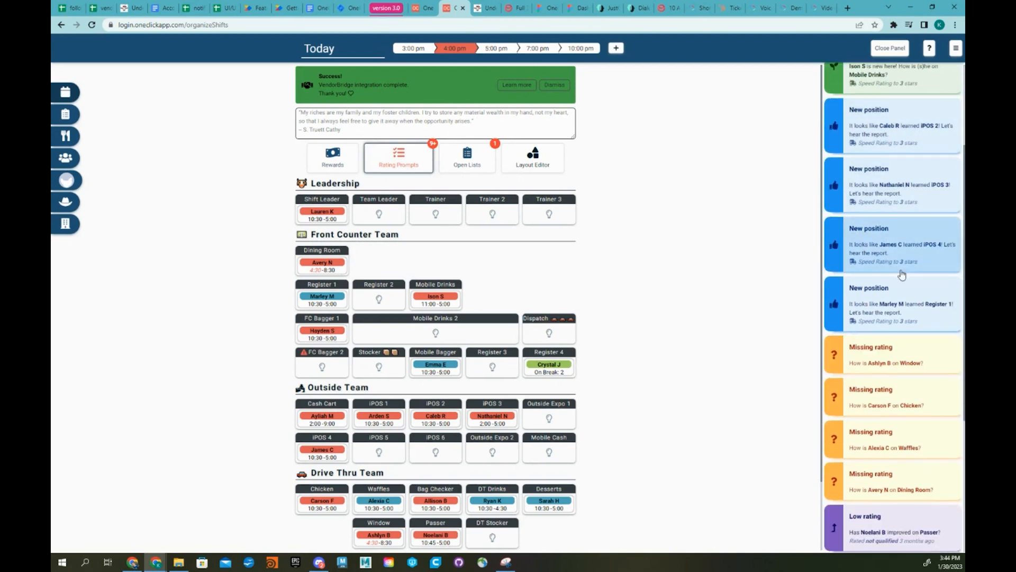
scroll(900, 272, "down", 2)
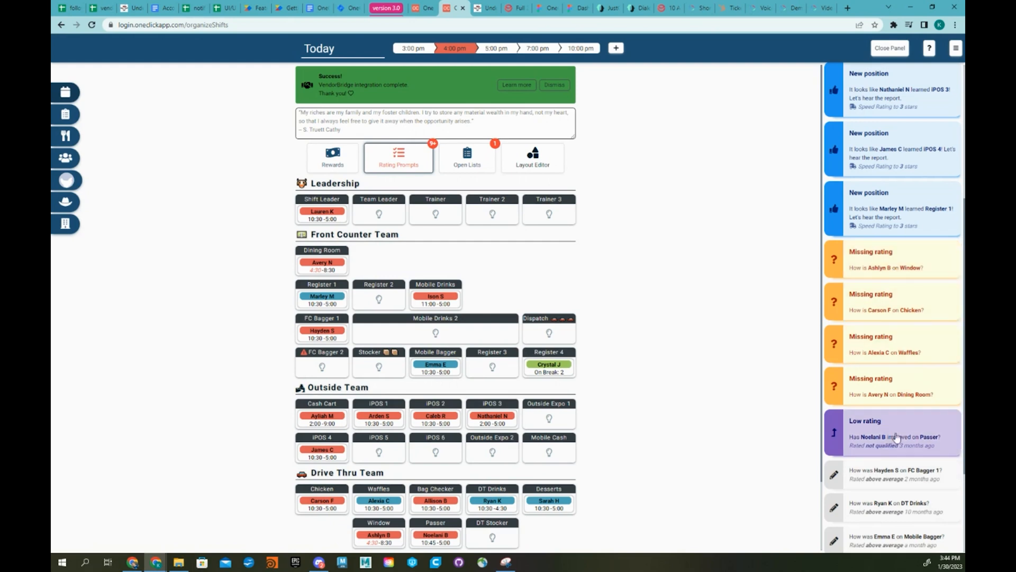
scroll(880, 449, "down", 2)
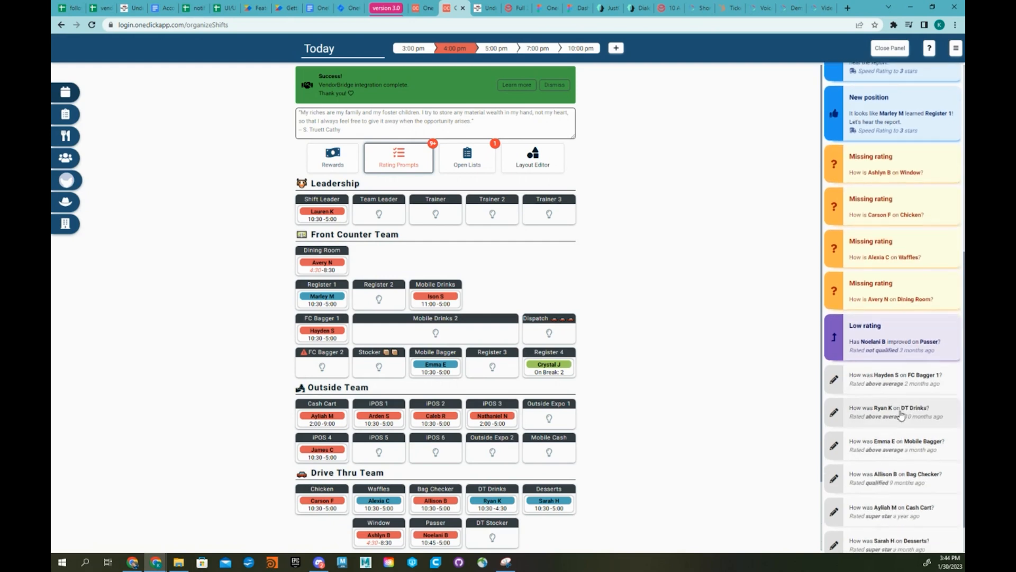
left_click(890, 358)
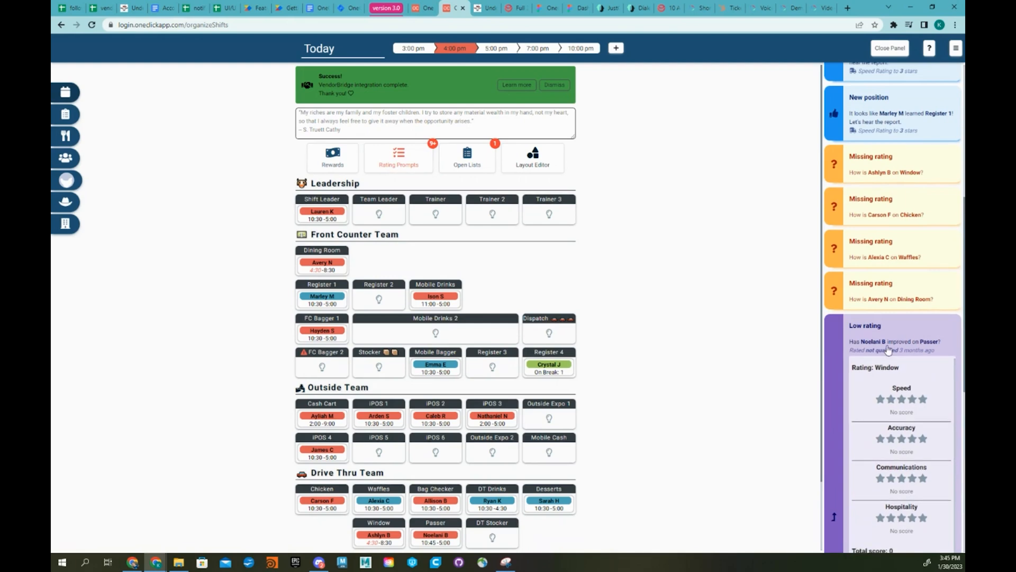
left_click(888, 350)
- Check the training scores of the team member assigned to Passer in the employee preview and close it
scroll(686, 395, "down", 2)
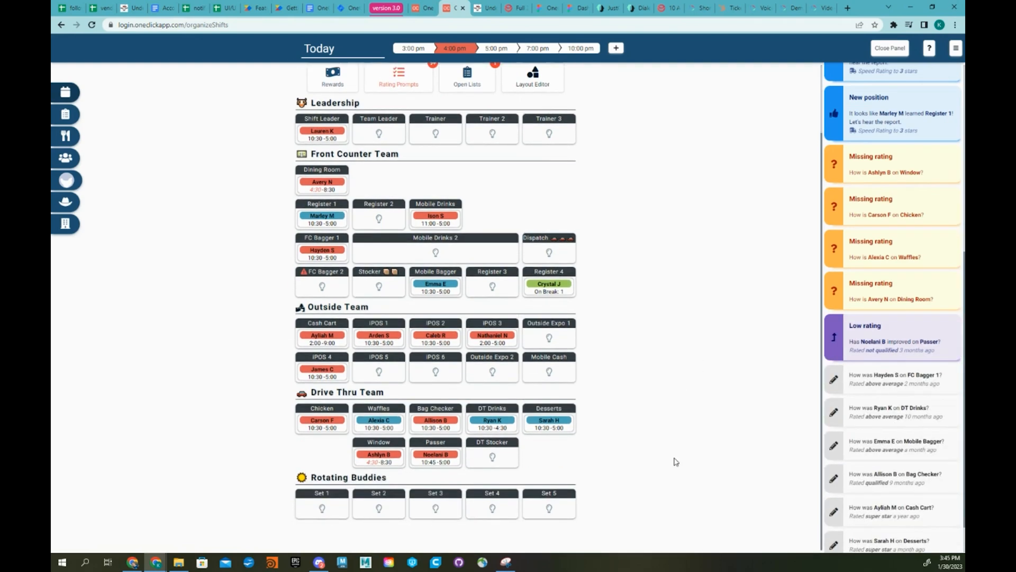
left_click(436, 458)
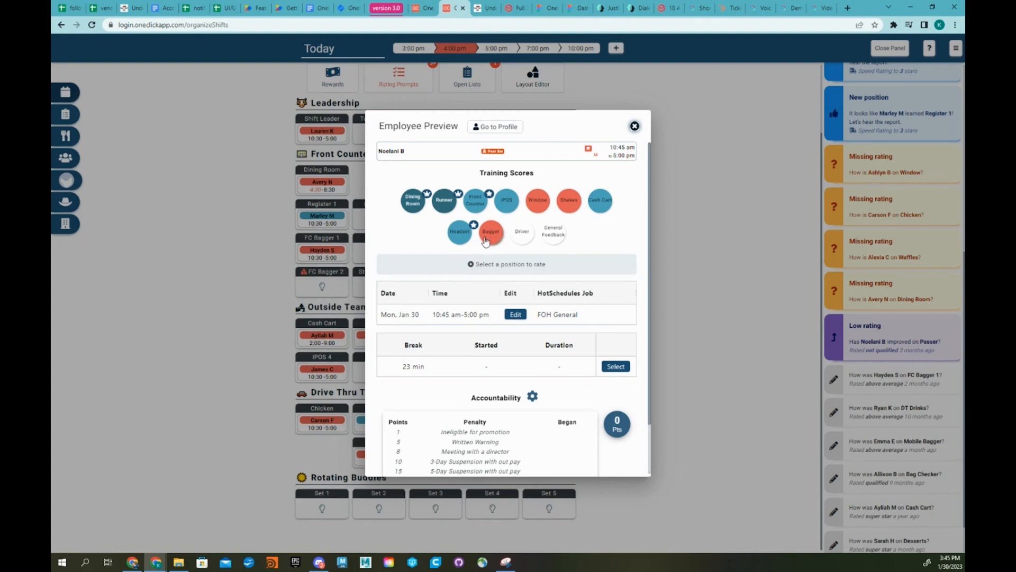
left_click(766, 318)
- Expand and collapse the new recruit prompt for Register 4, and send the speed ratings for the eligible prompts
scroll(904, 358, "up", 6)
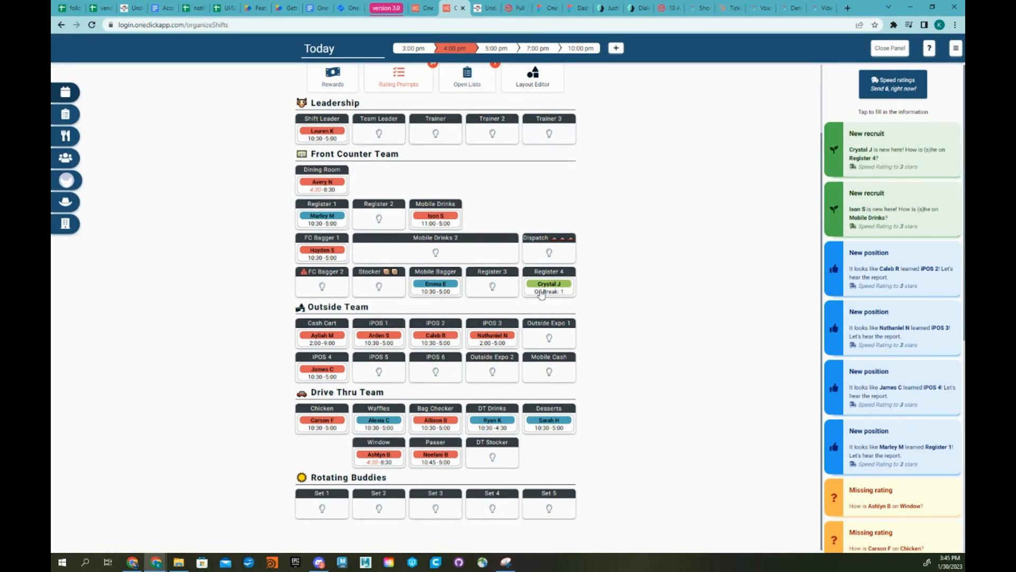
left_click(909, 147)
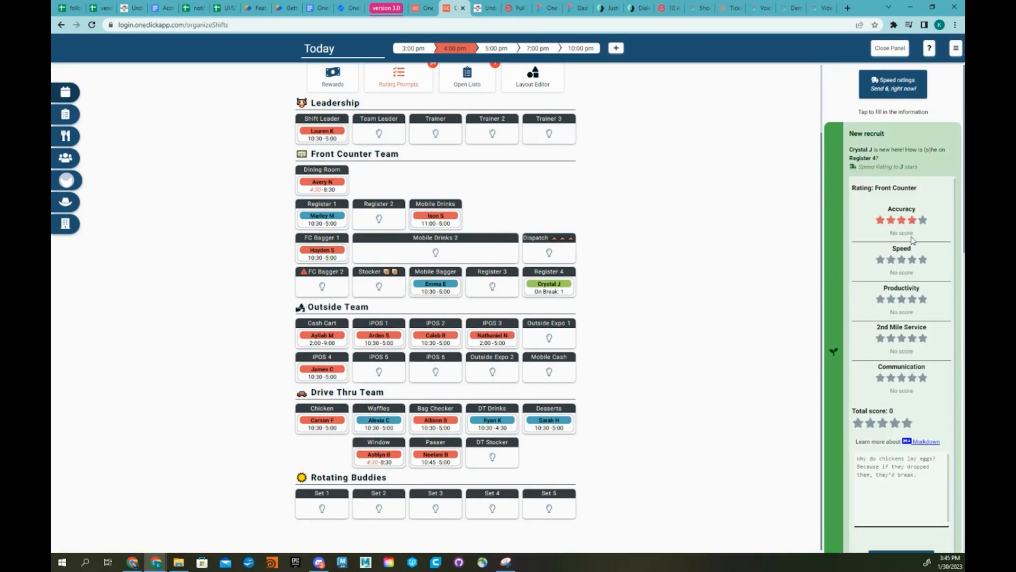
left_click(896, 137)
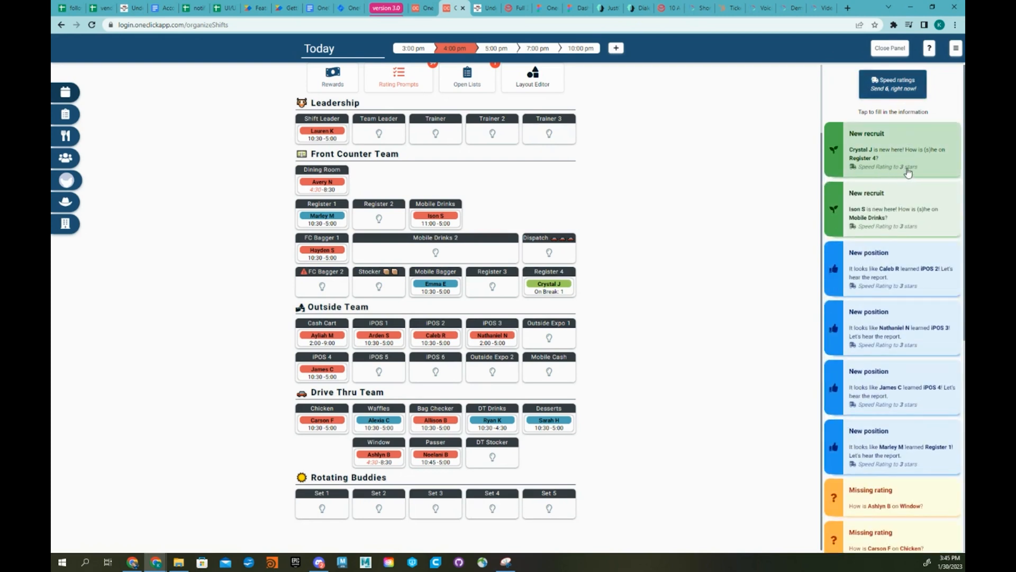
left_click(900, 90)
left_click(900, 90)
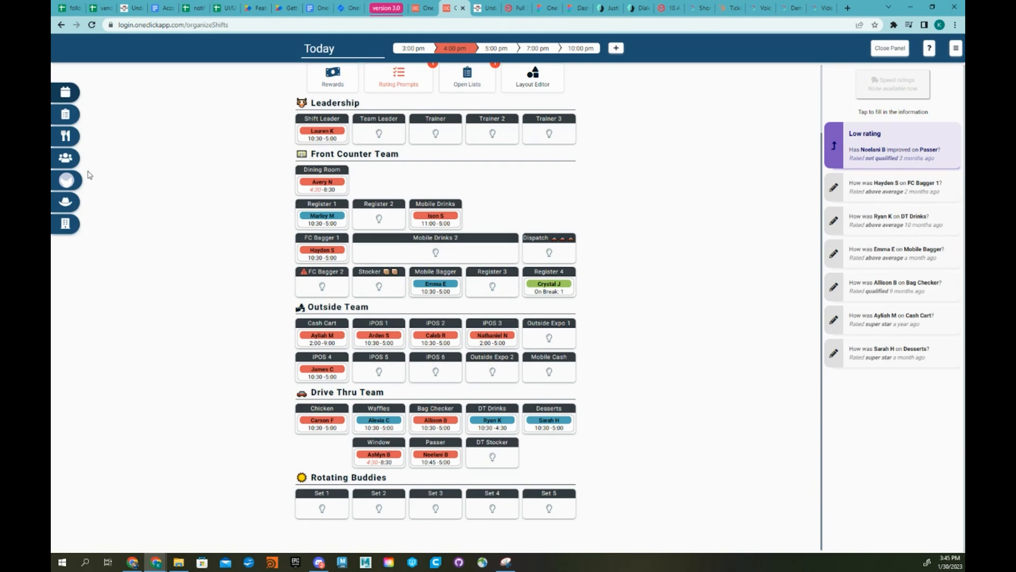
- Examine the position ratings and last updated dates in the Front of House team members list
left_click(66, 157)
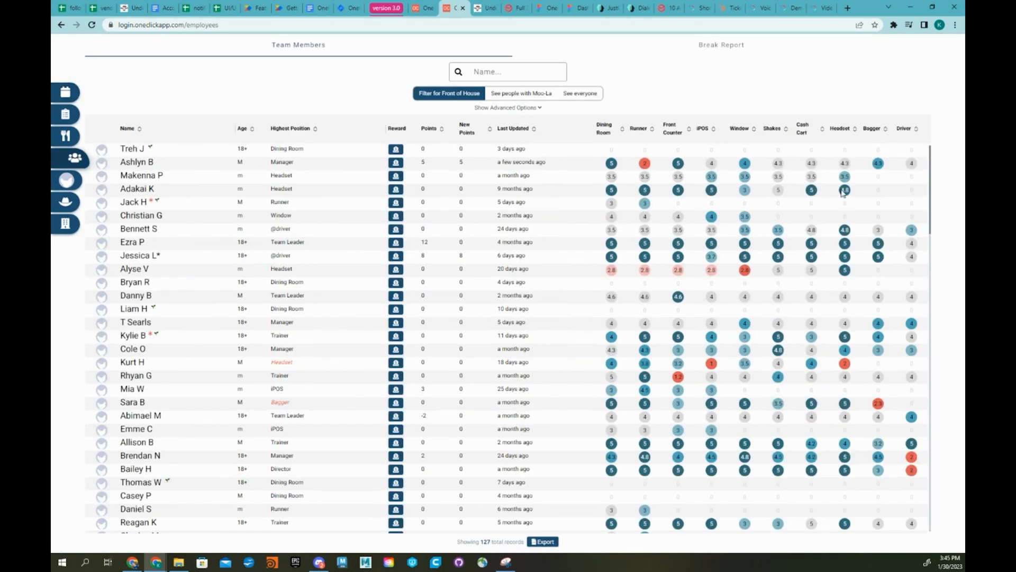
scroll(575, 286, "down", 5)
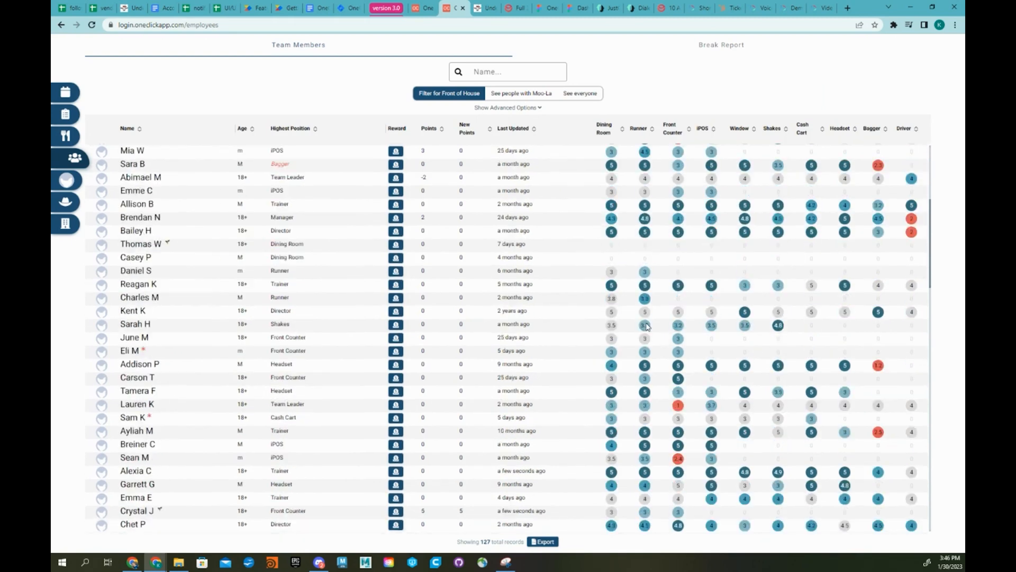
scroll(683, 334, "up", 5)
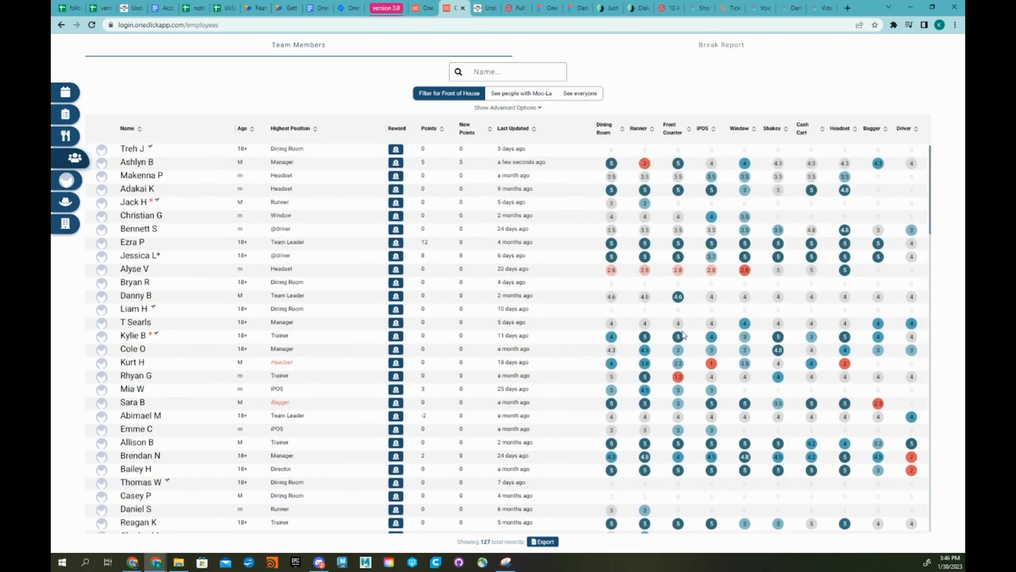
- Return to today's 4:00 pm layout, view the Register 4 team member's training scores and close the preview
left_click(68, 93)
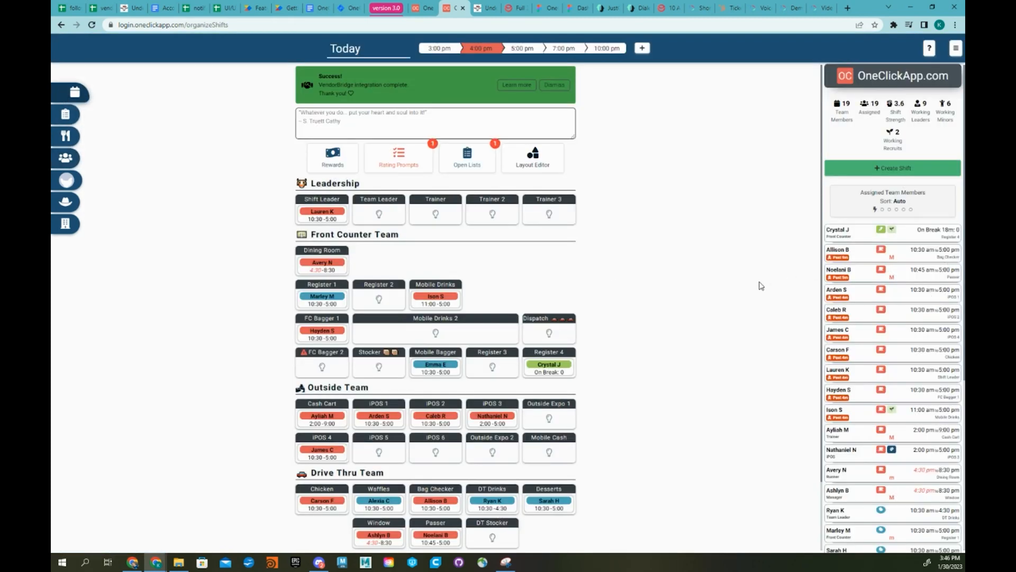
left_click(549, 366)
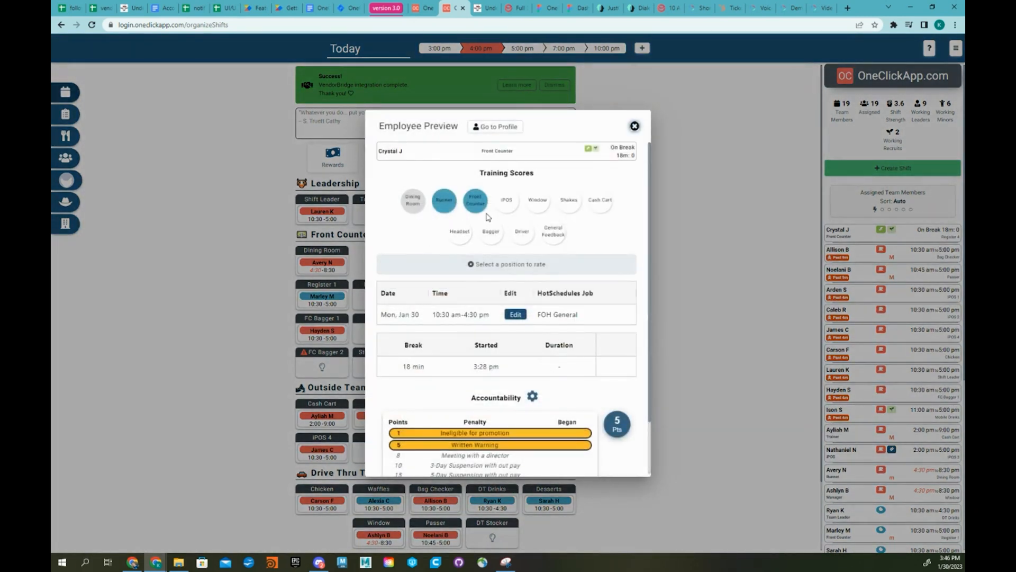
left_click(722, 280)
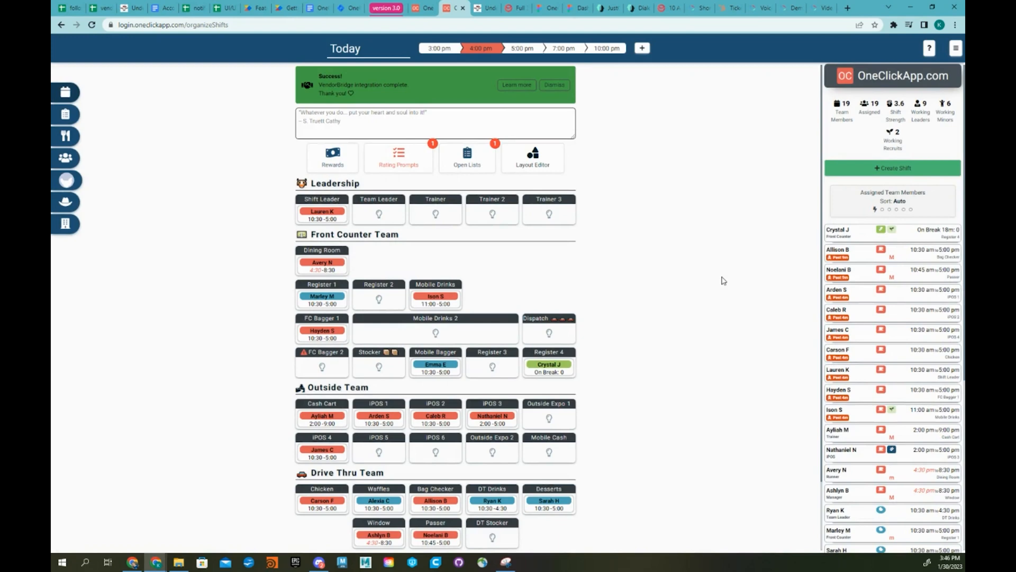
- Issue a Uniform Violation - 2 infraction to the Register 4 team member with the note "Forgot her Belt"
left_click(545, 367)
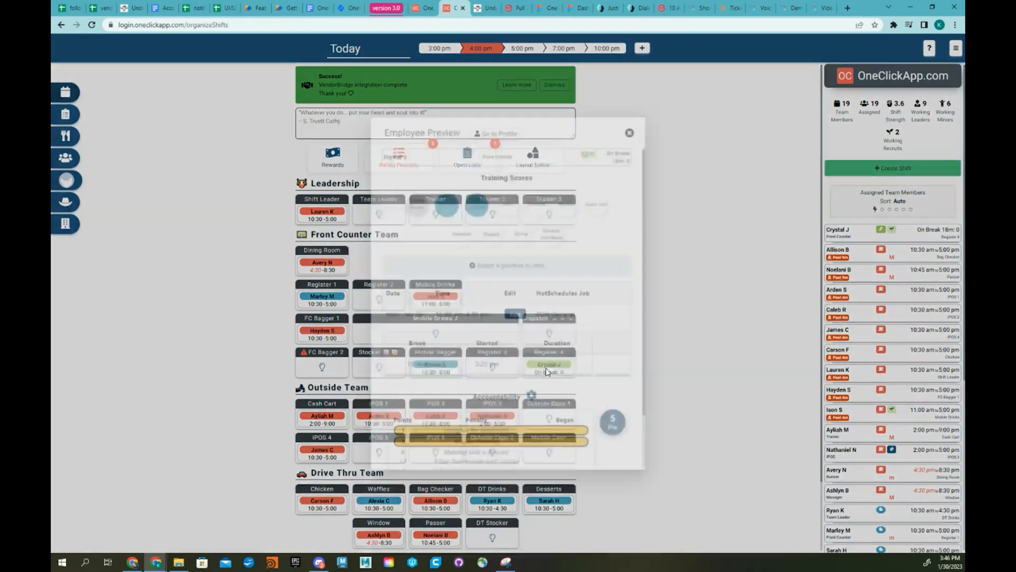
scroll(512, 340, "down", 1)
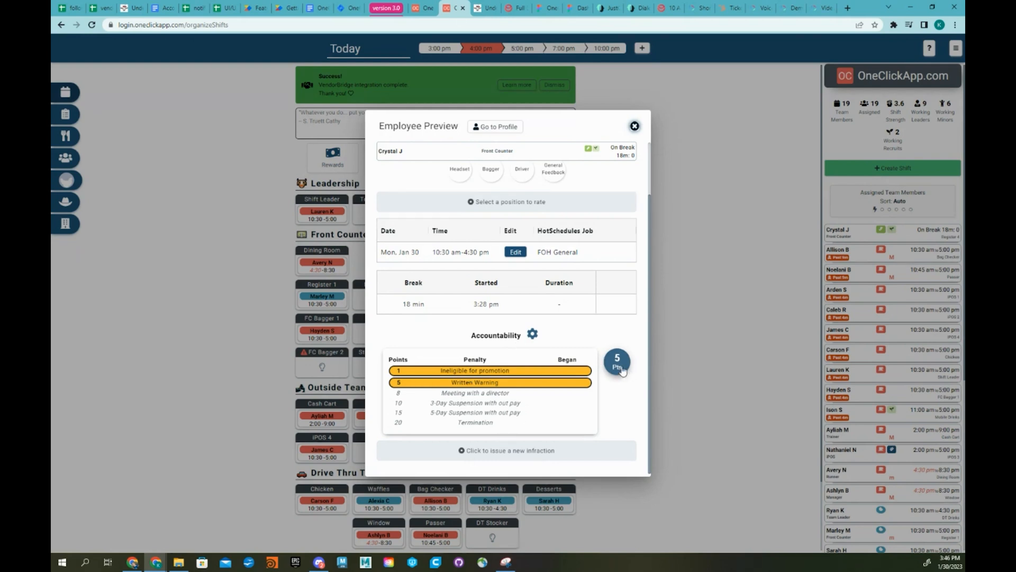
left_click(519, 456)
scroll(519, 405, "down", 4)
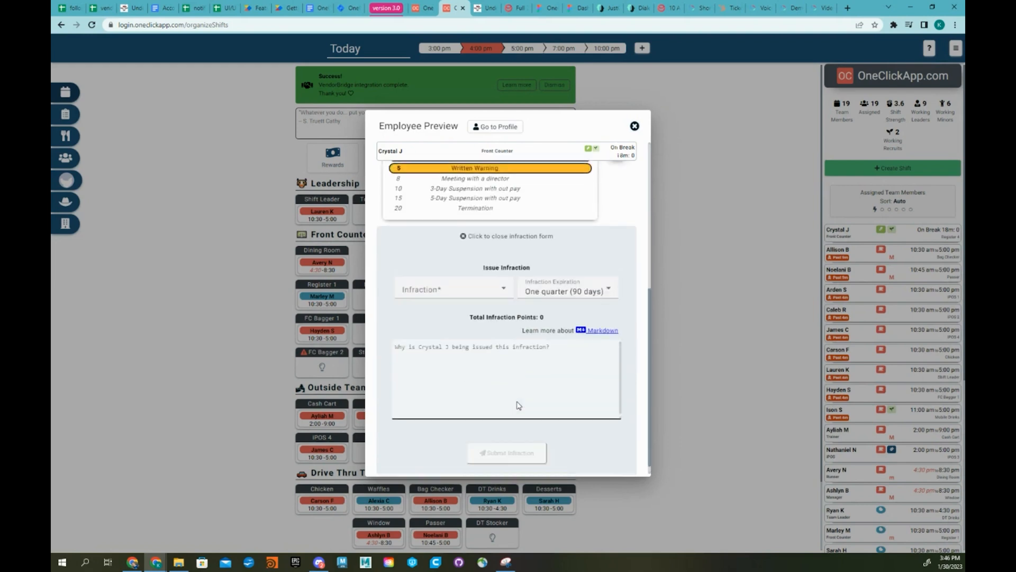
left_click(488, 280)
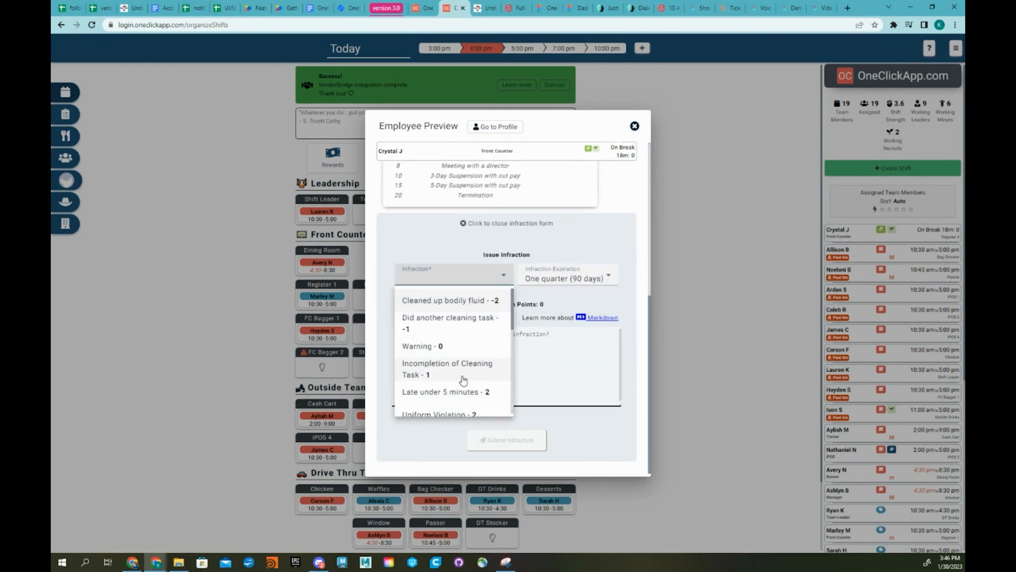
scroll(466, 378, "down", 3)
scroll(478, 359, "up", 2)
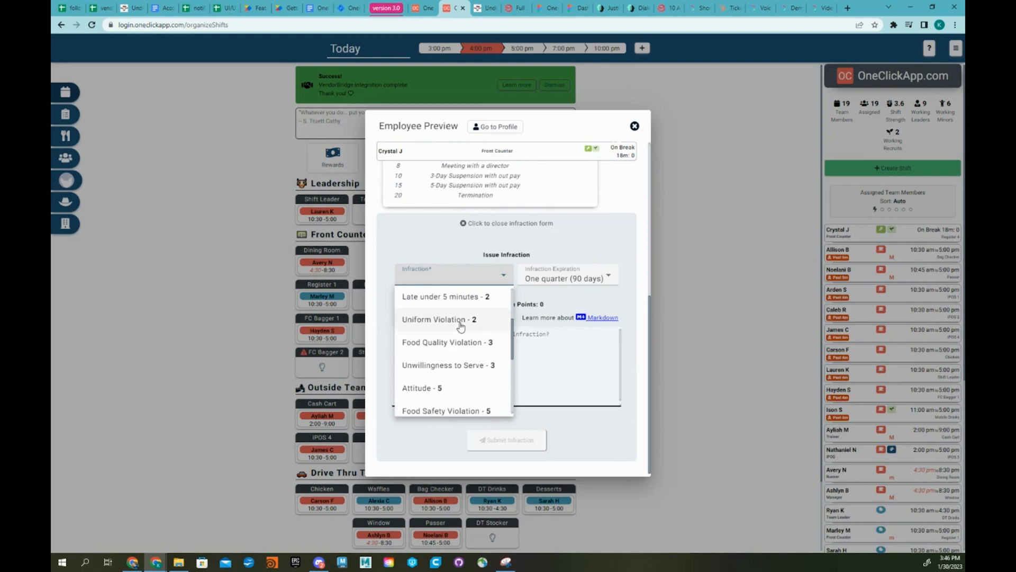
left_click(460, 321)
left_click(499, 370)
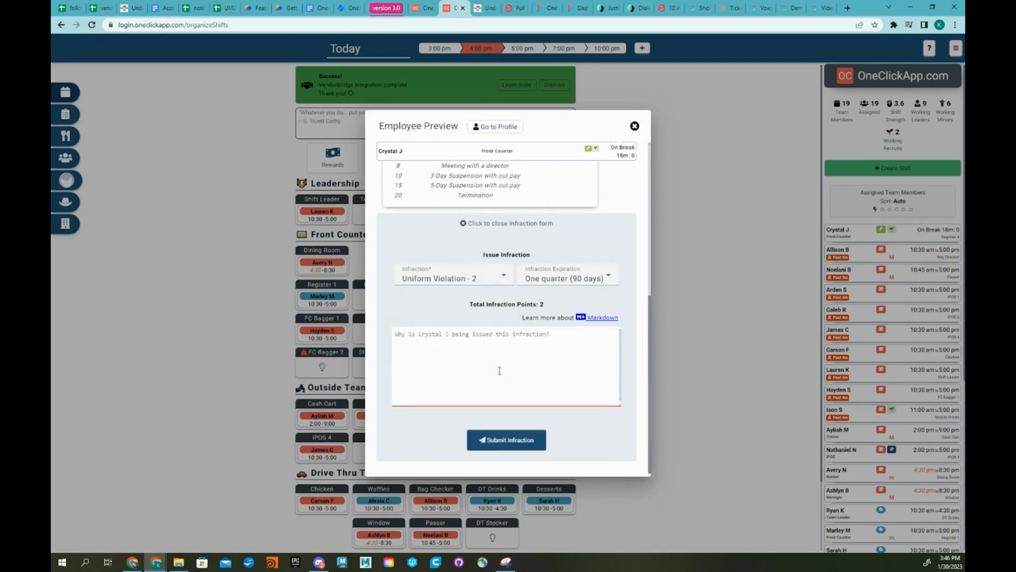
type("Forgot her Belt")
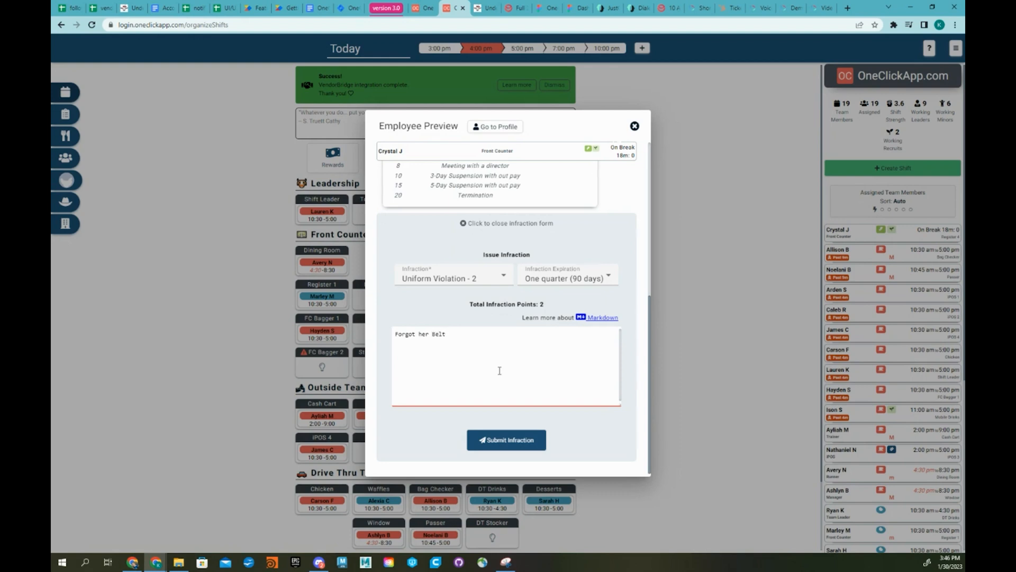
left_click(503, 439)
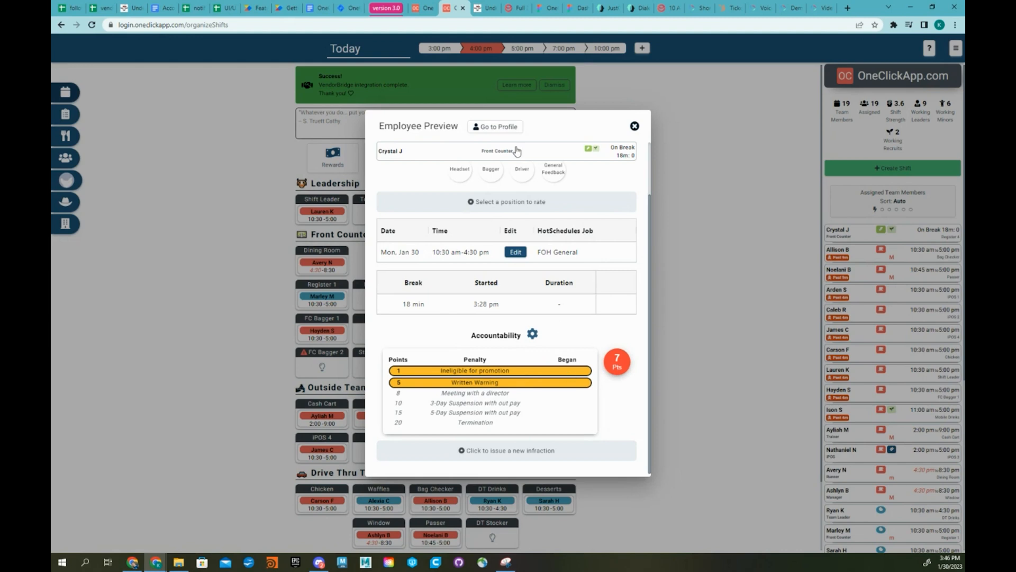
- Open the Register 4 team member's full profile and review the infractions in the Accountability Story
left_click(480, 129)
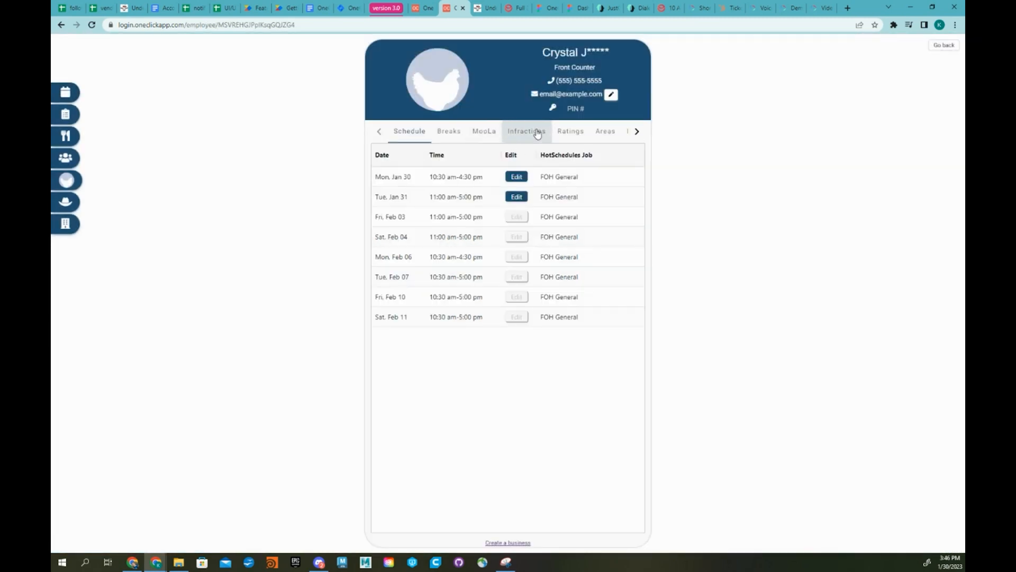
left_click(533, 131)
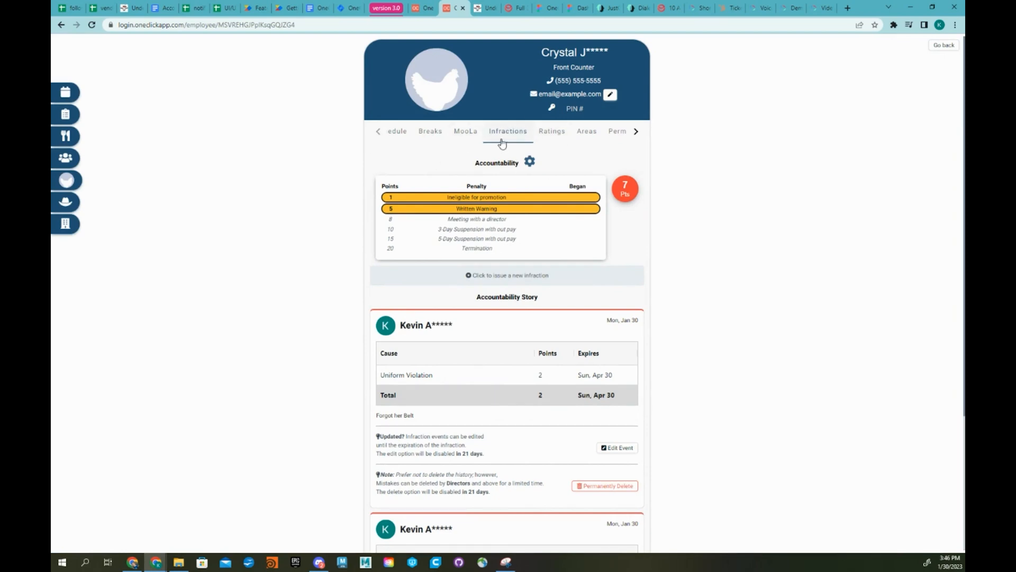
scroll(493, 345, "down", 4)
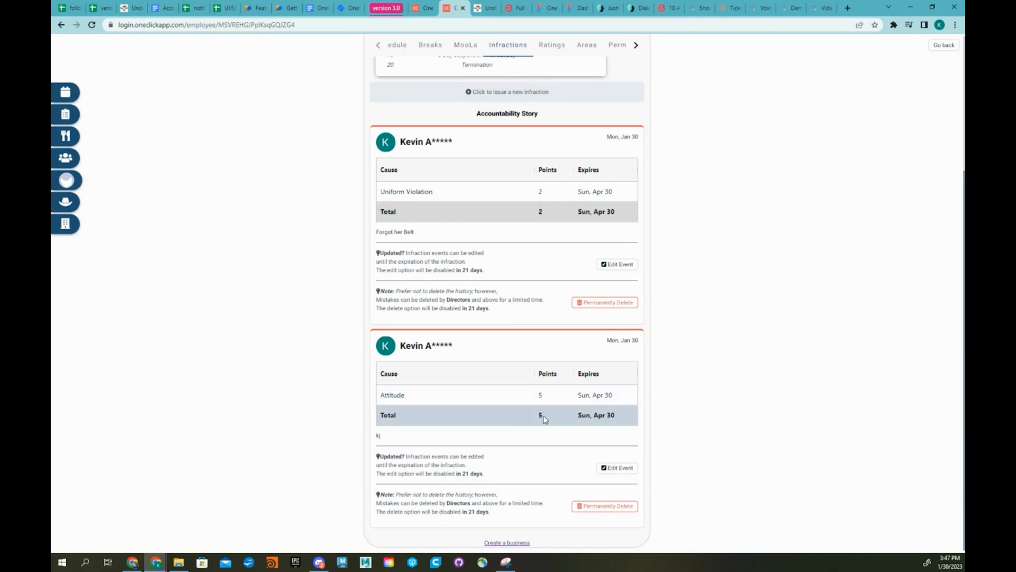
scroll(544, 419, "up", 1)
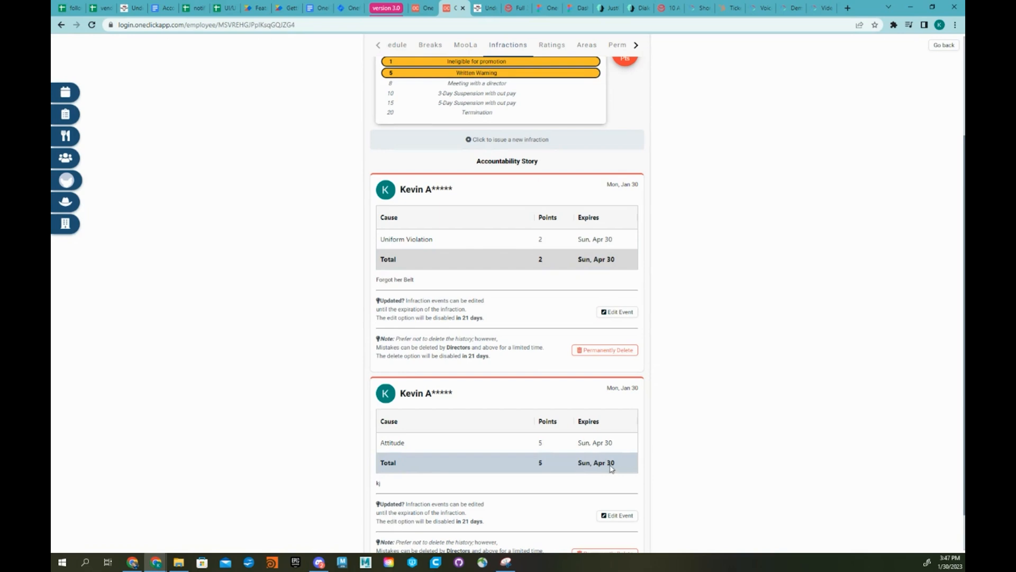
scroll(612, 468, "down", 1)
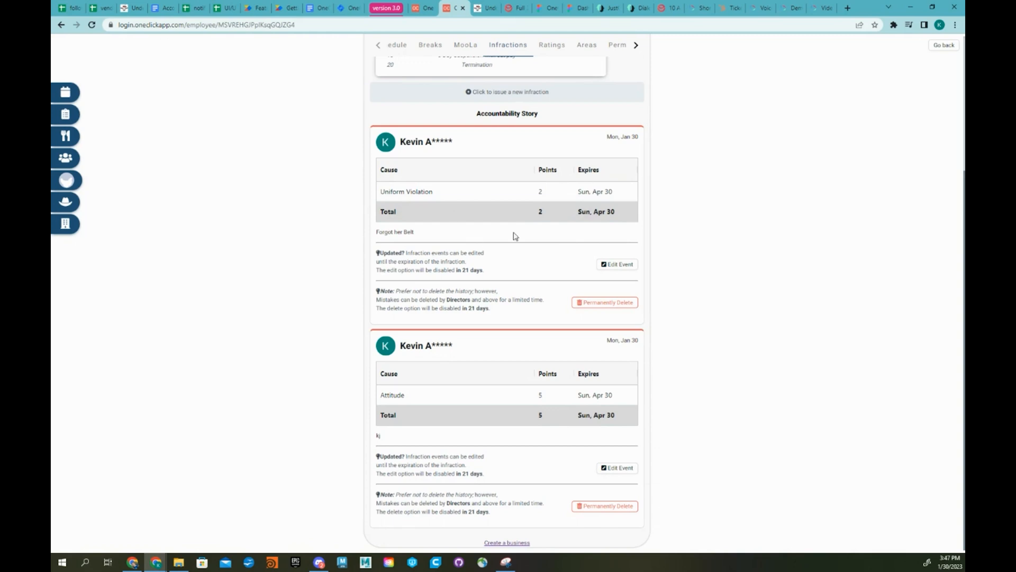
- Try to add "forgot in her car" to the Uniform Violation note and set its expiration to Immediately (no effect)
left_click(614, 265)
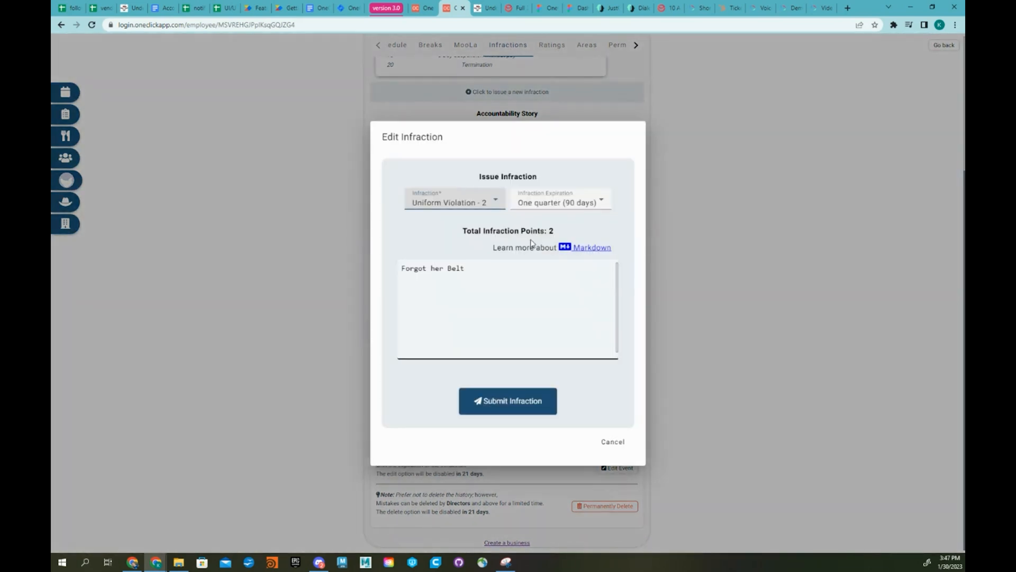
left_click(514, 293)
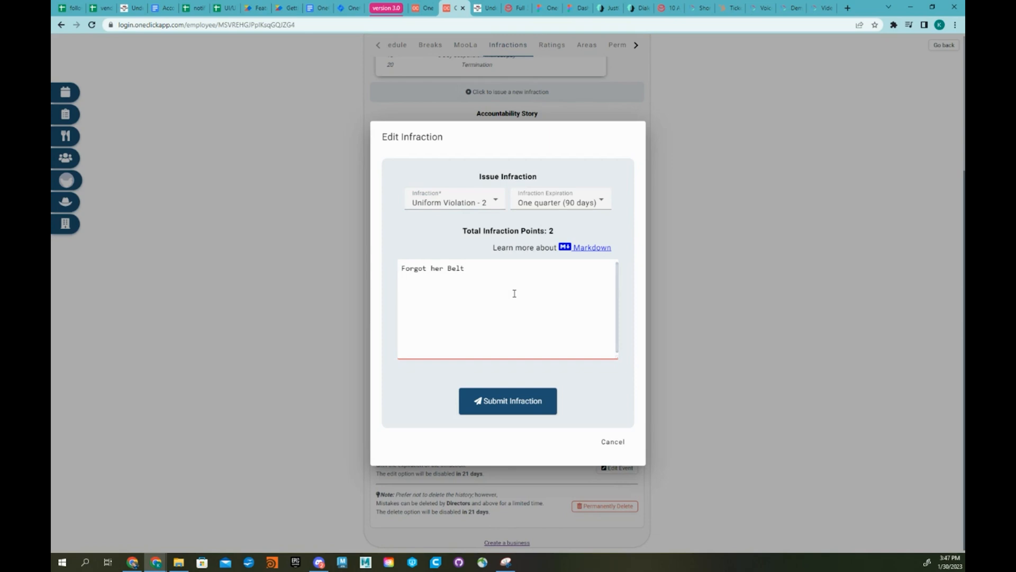
type("for")
type("gpt")
type("in her car")
left_click(541, 208)
scroll(577, 253, "up", 2)
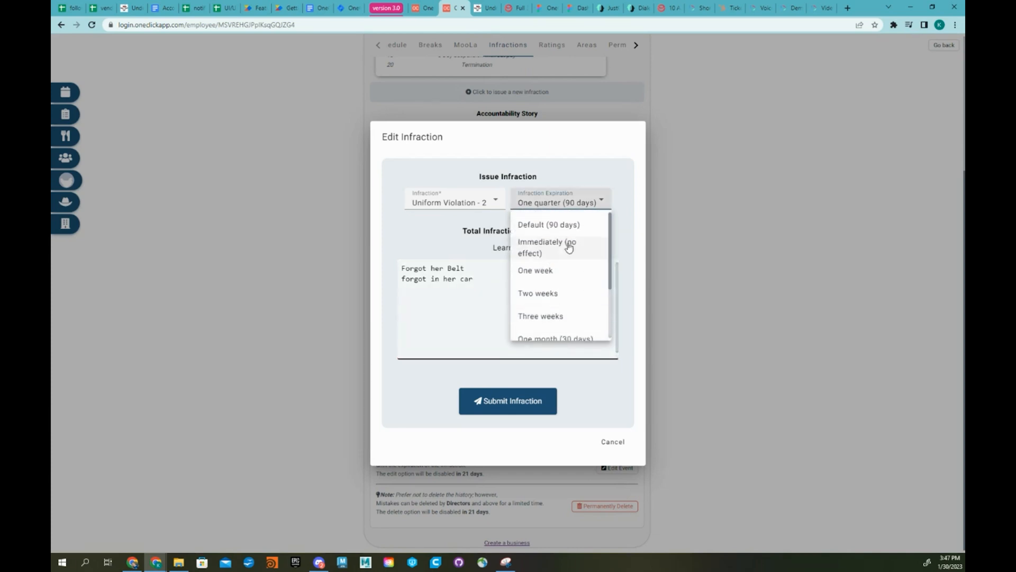
left_click(577, 253)
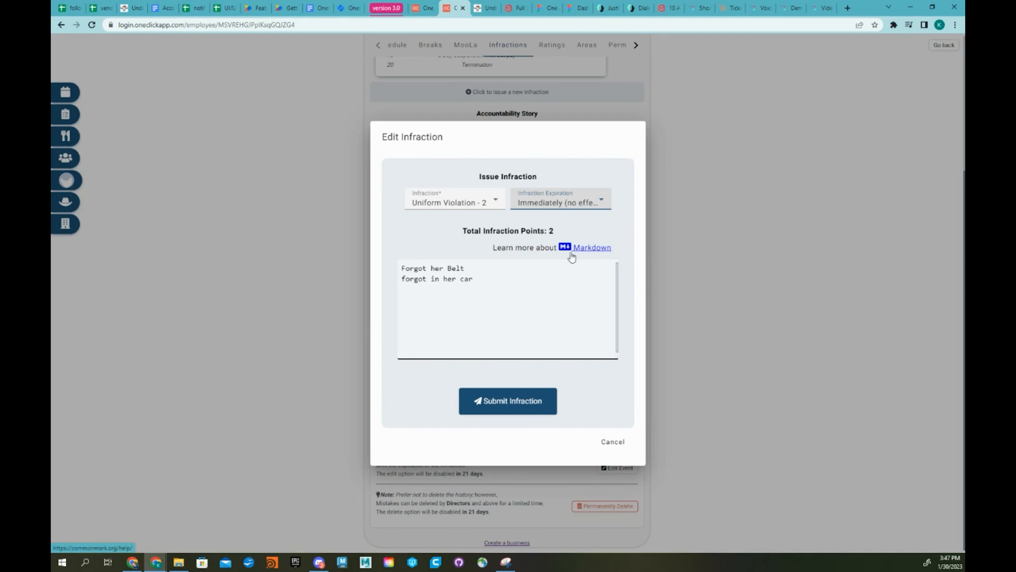
left_click(504, 404)
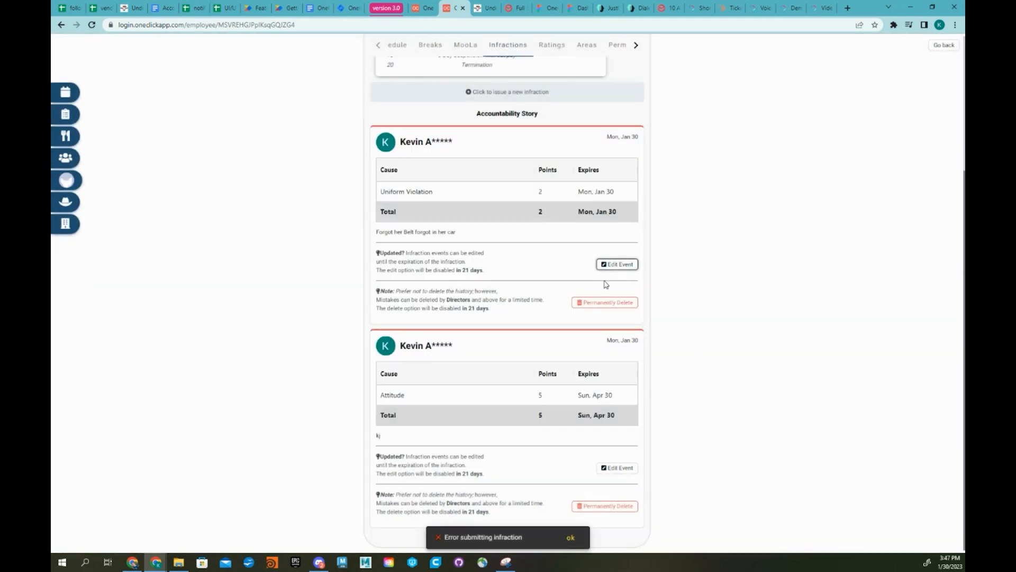
- Reopen the Uniform Violation infraction, resubmit it and reload the profile page
left_click(618, 269)
left_click(506, 401)
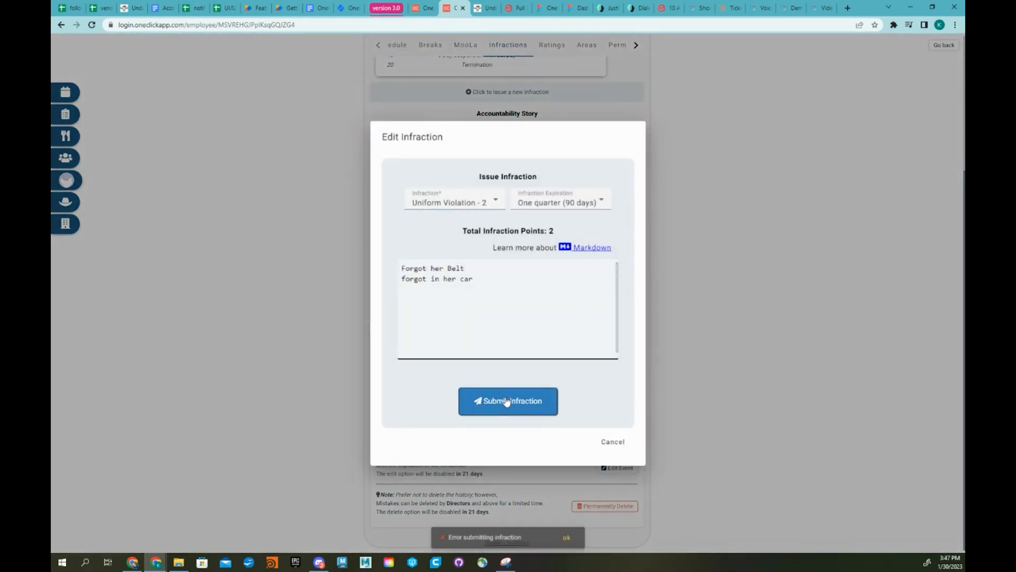
left_click(91, 25)
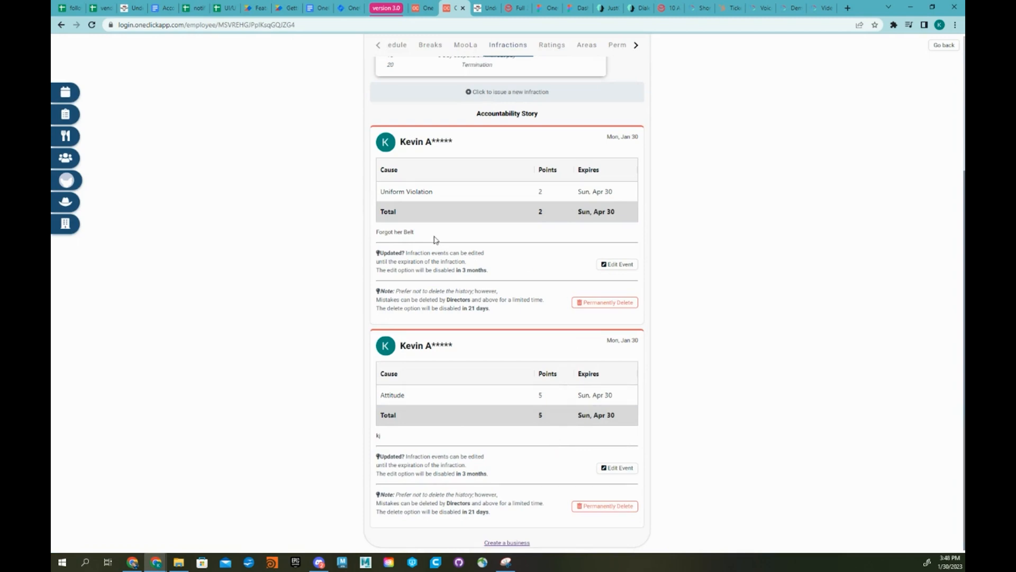
- Add the line "Forgot in her car" to the Uniform Violation infraction's note and submit the edit
left_click(626, 267)
left_click(493, 283)
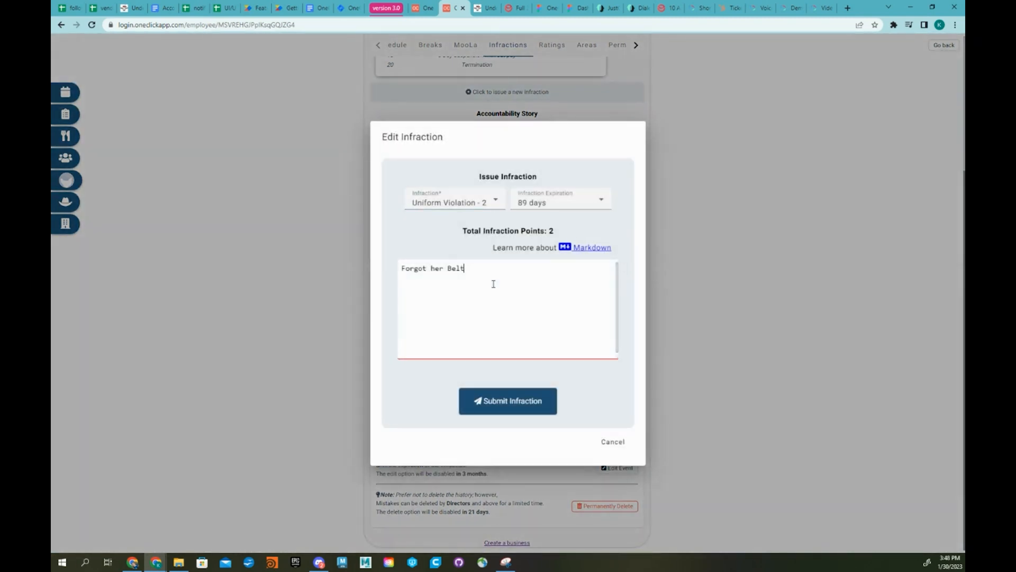
key("Return")
type("for")
key("BackSpace")
type("Forgot in hher car")
left_click(508, 405)
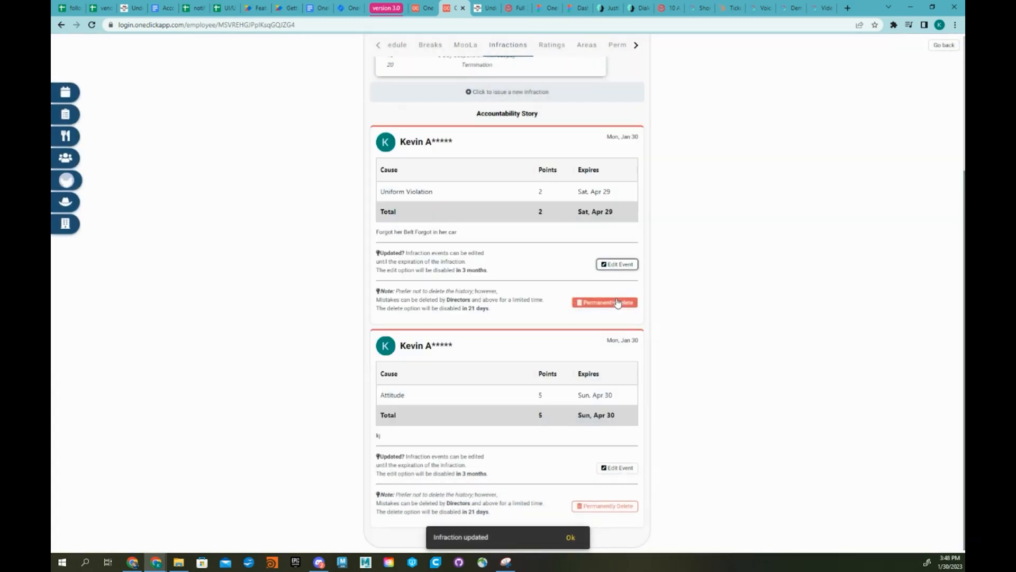
- Set the Uniform Violation infraction's expiration to Immediately (no effect) and submit the edit
left_click(607, 264)
left_click(585, 204)
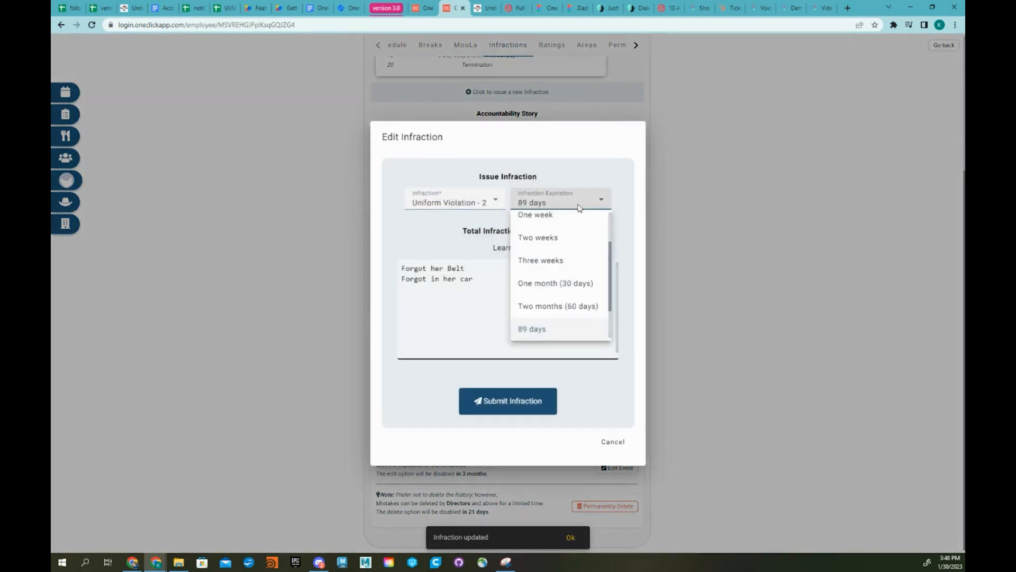
scroll(564, 228, "up", 3)
left_click(564, 227)
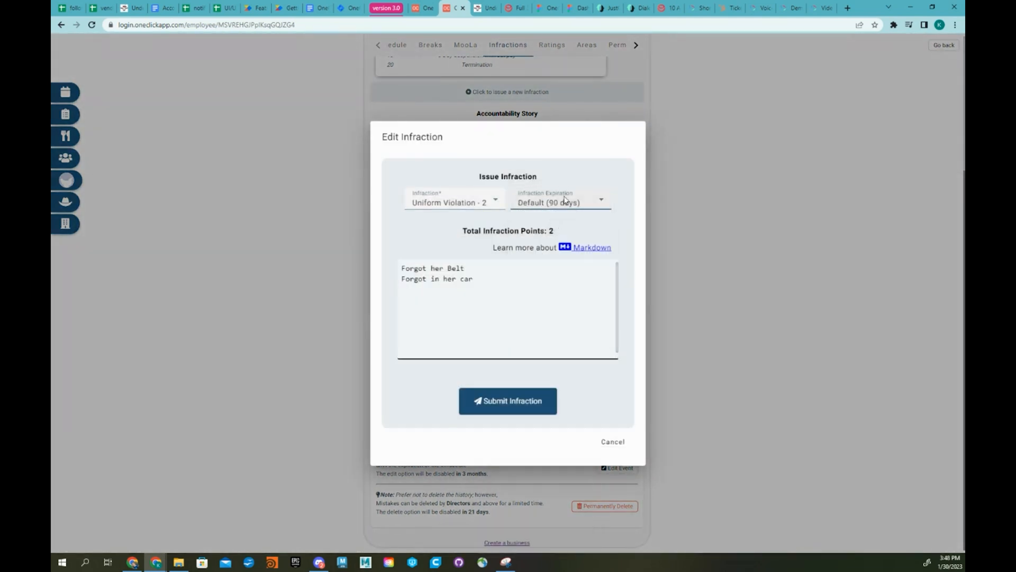
left_click(556, 204)
left_click(559, 246)
left_click(517, 401)
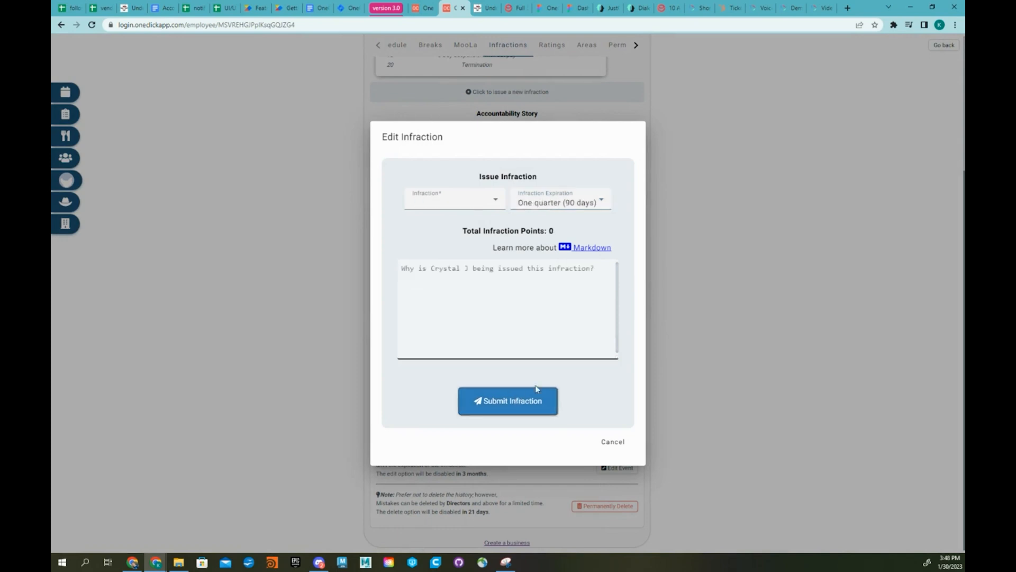
- Review the team member's accountability penalties and infractions, and view the profile's permission levels
scroll(473, 271, "up", 2)
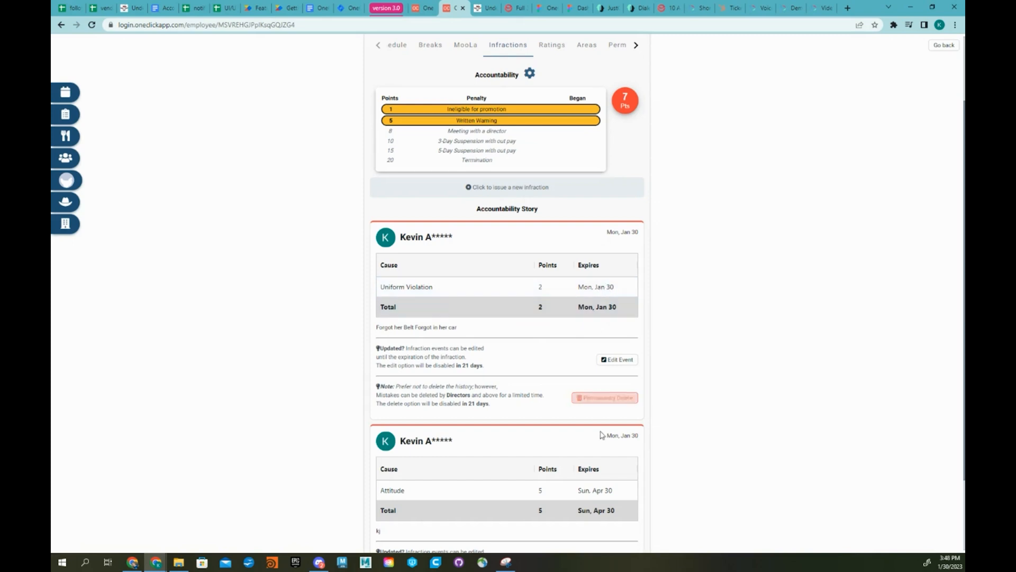
scroll(601, 450, "down", 1)
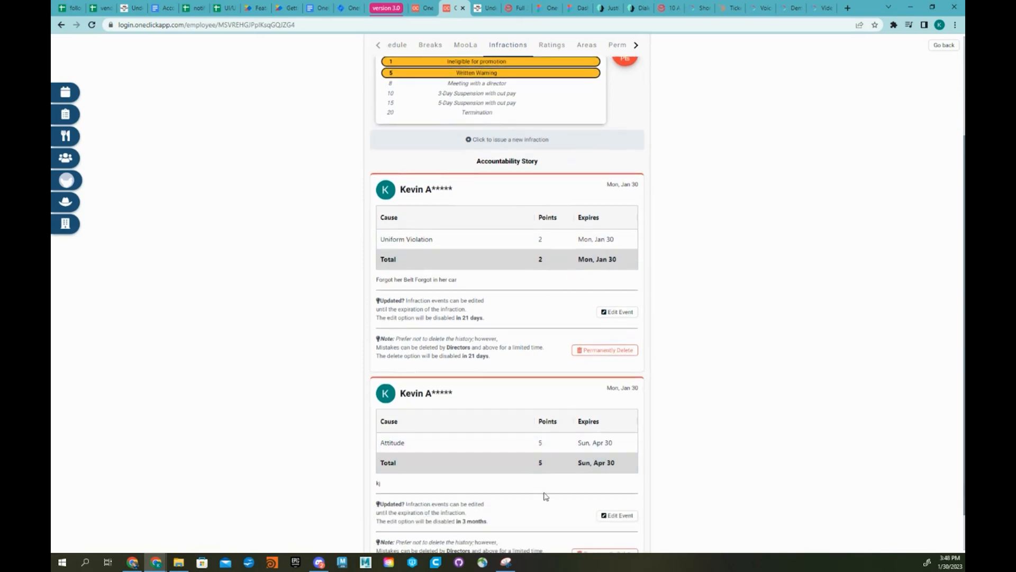
scroll(544, 494, "down", 1)
scroll(481, 436, "up", 4)
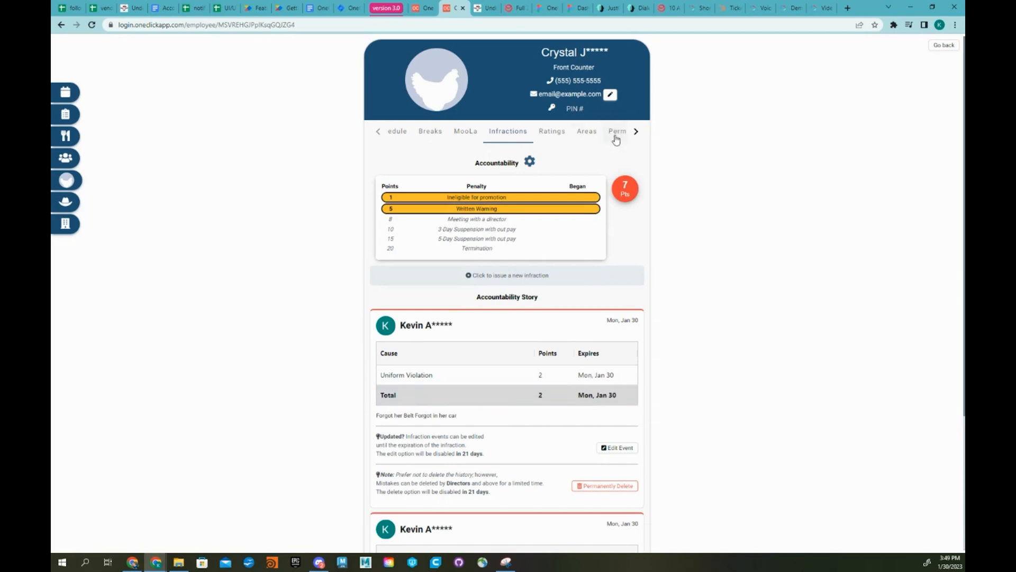
left_click(616, 132)
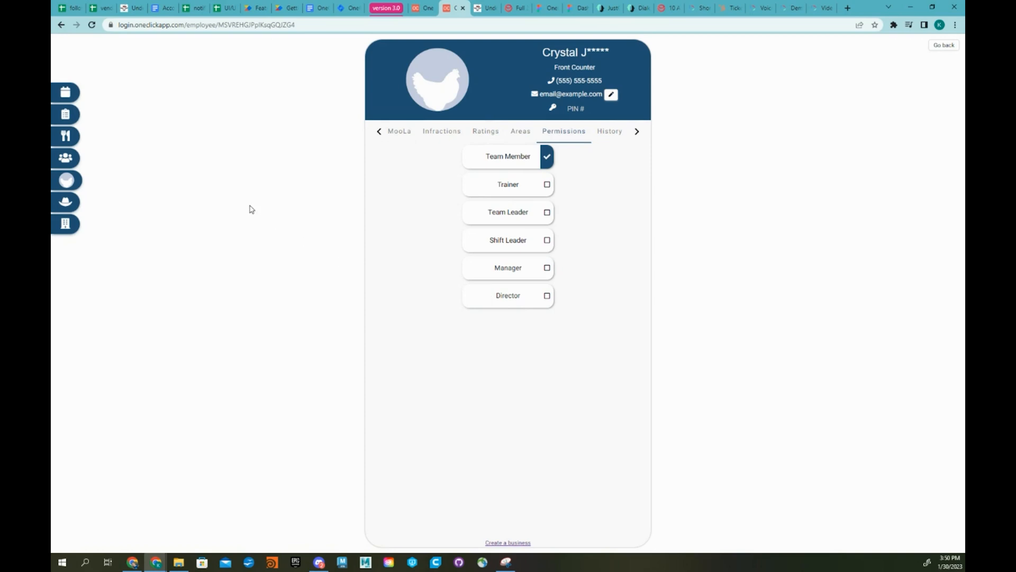
- On today's 4:00 pm layout, start the Mobile Drinks team member's break and end the Register 4 team member's break
left_click(72, 92)
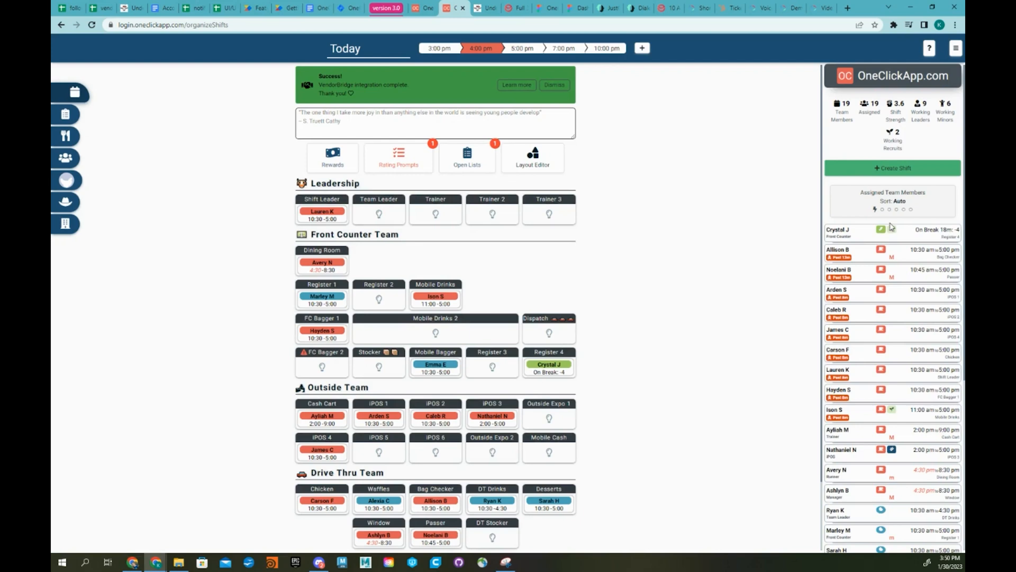
scroll(889, 234, "down", 1)
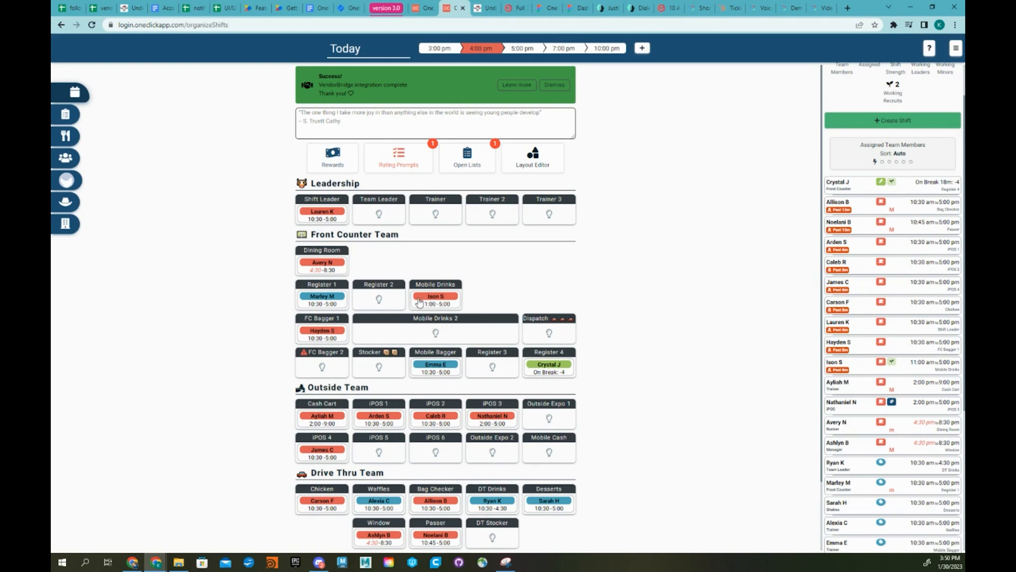
left_click(446, 306)
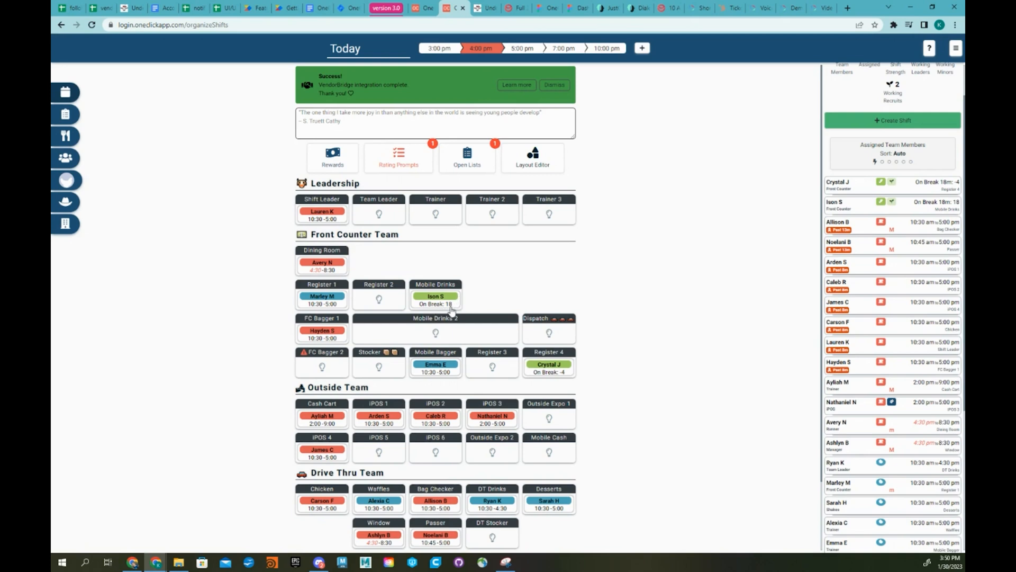
left_click(570, 374)
- Examine the status icons in the assigned team members list and preview the IPOS 3 team member's shifts
scroll(883, 379, "down", 3)
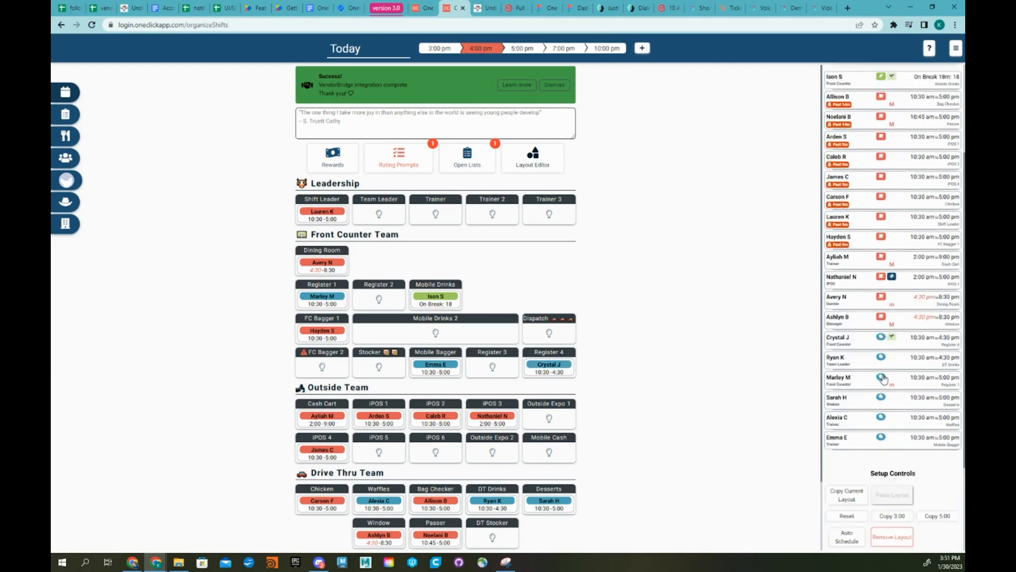
scroll(883, 378, "down", 1)
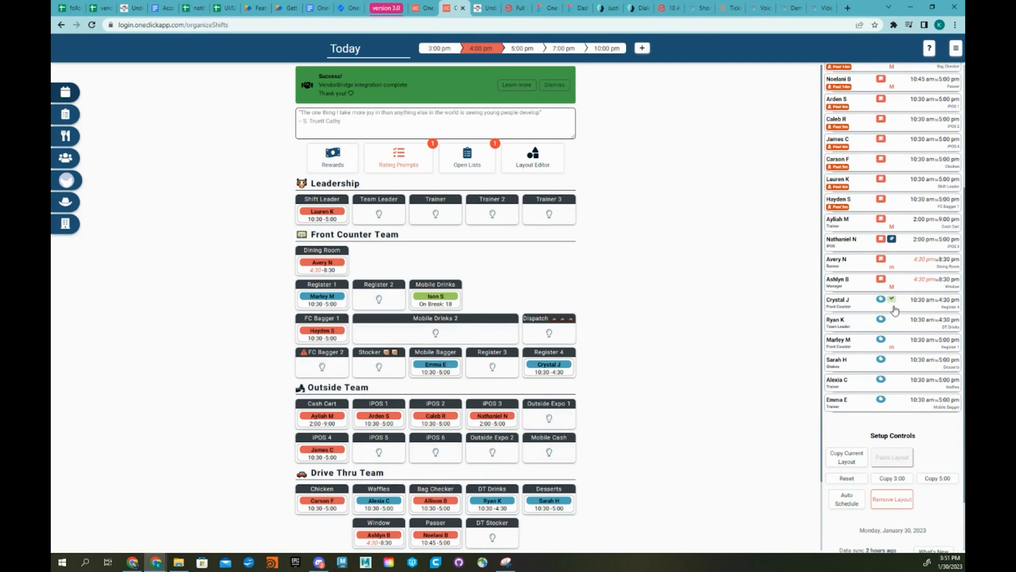
left_click(908, 248)
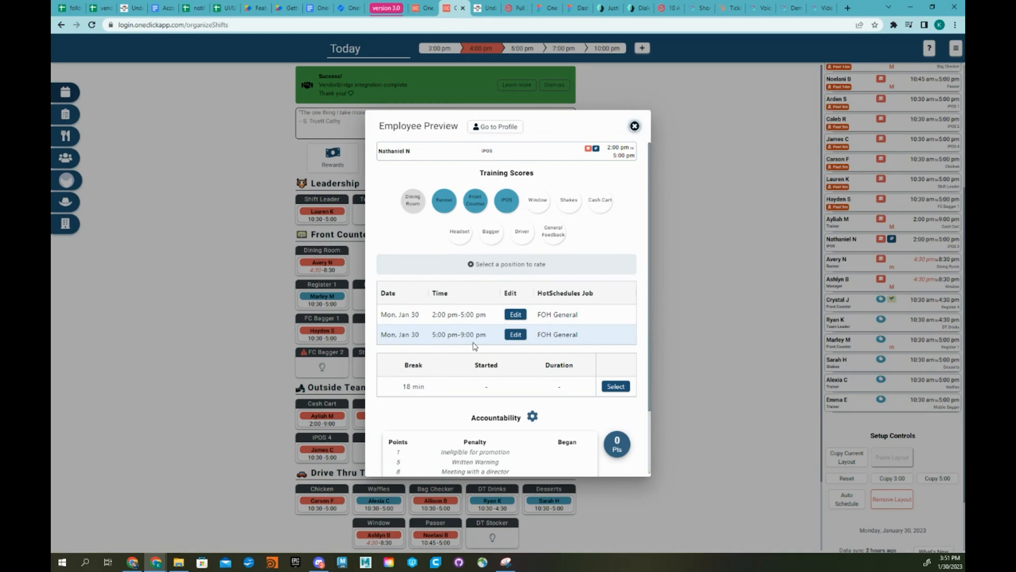
left_click(670, 334)
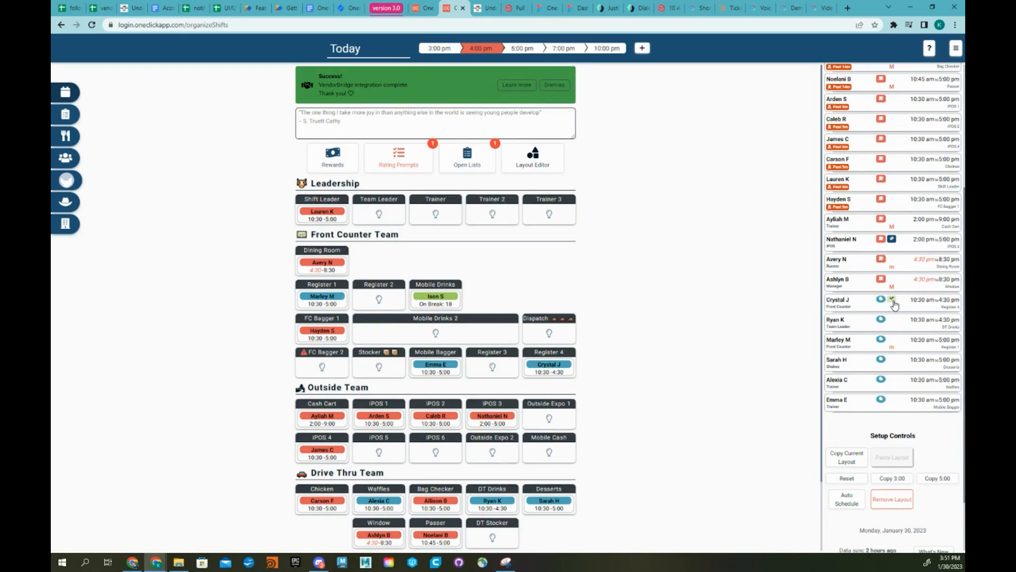
scroll(897, 307, "up", 5)
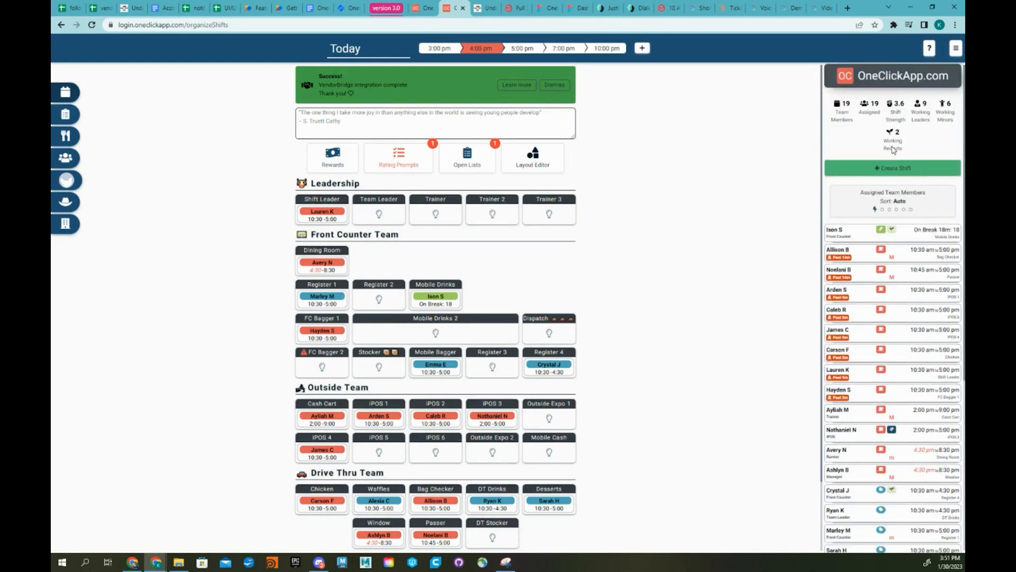
- Move the IPOS 3 team member to Register 4 and unassign them from the layout
scroll(900, 238, "down", 3)
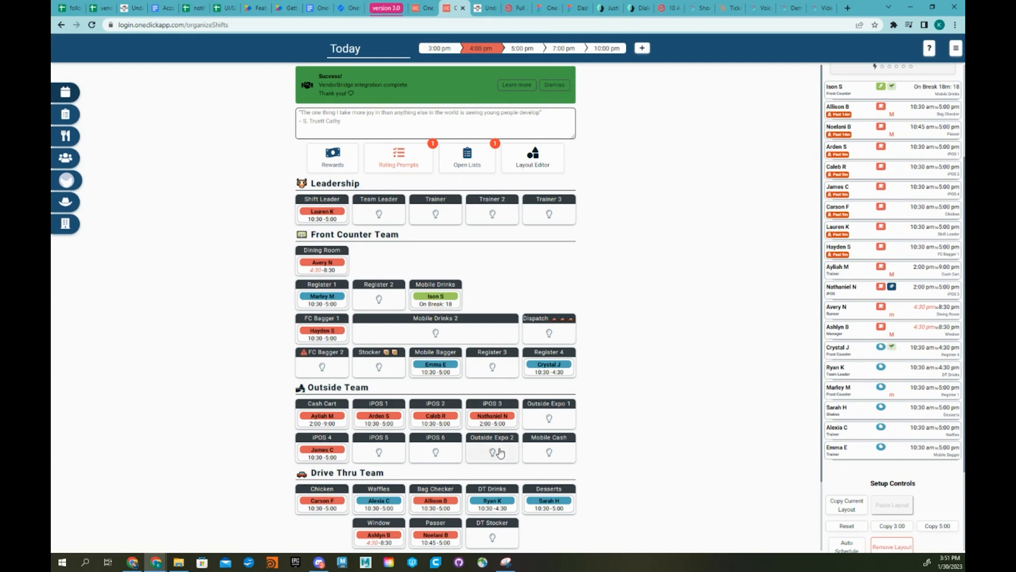
left_click_drag(493, 418, 550, 378)
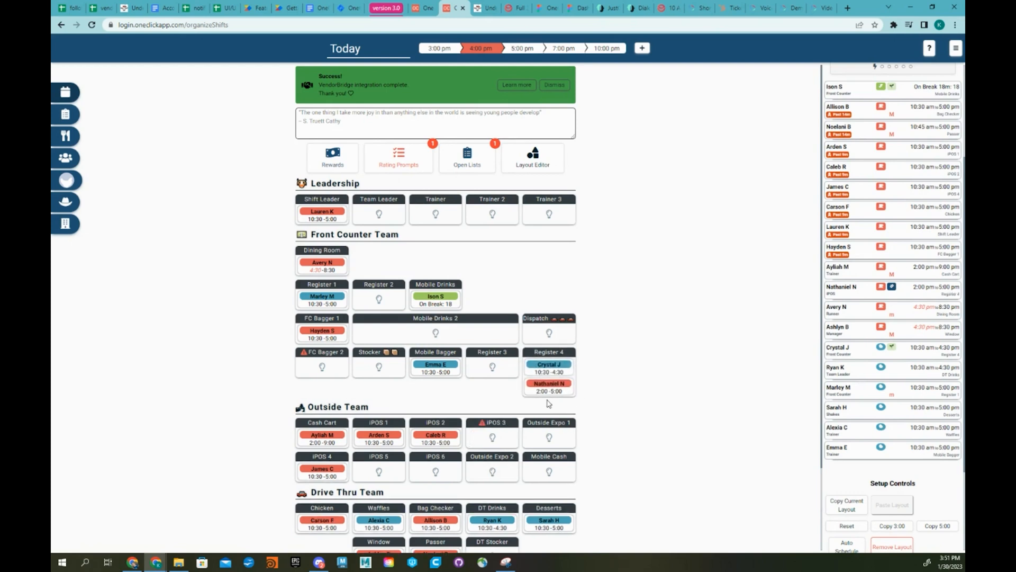
left_click_drag(546, 392, 634, 379)
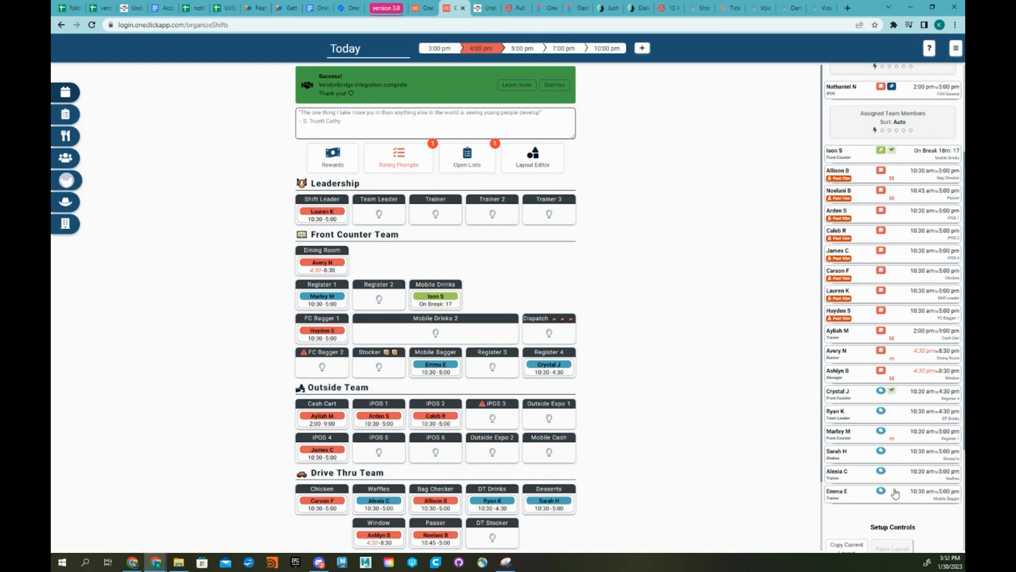
- Compare the unassigned team members and position setups in today's 5:00 pm, 7:00 pm and 10:00 pm layouts
left_click(530, 48)
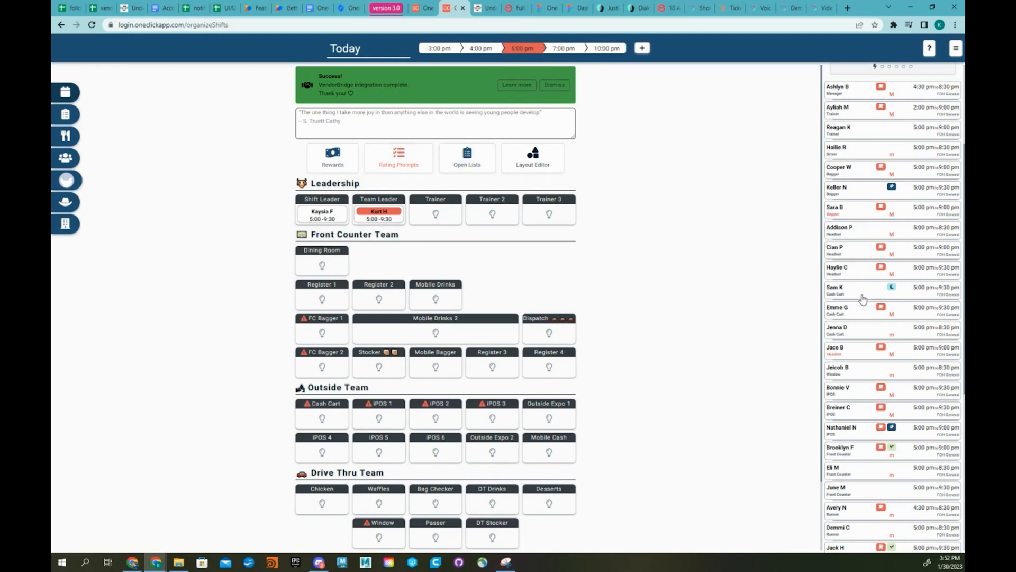
scroll(863, 299, "down", 4)
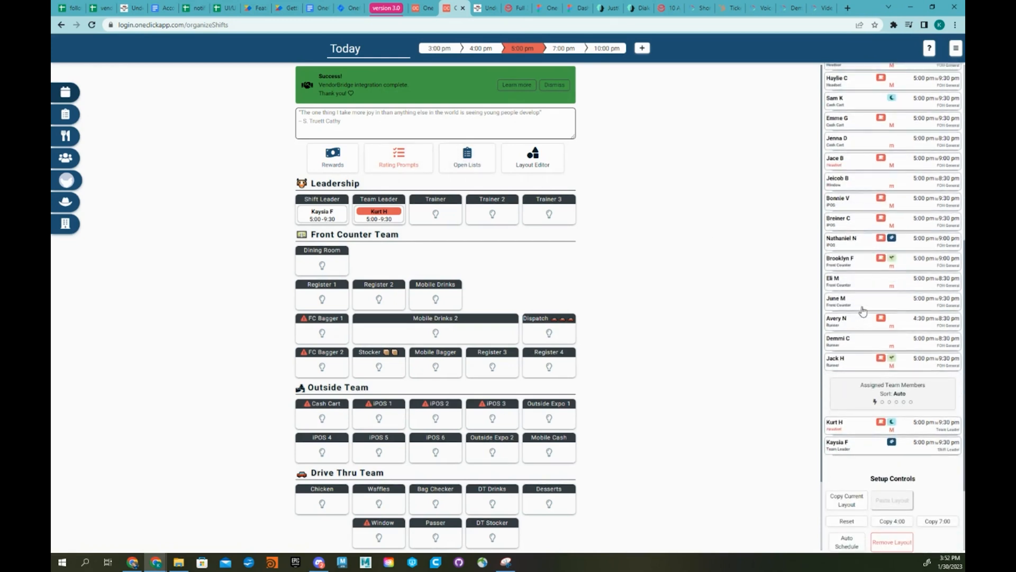
scroll(883, 373, "up", 6)
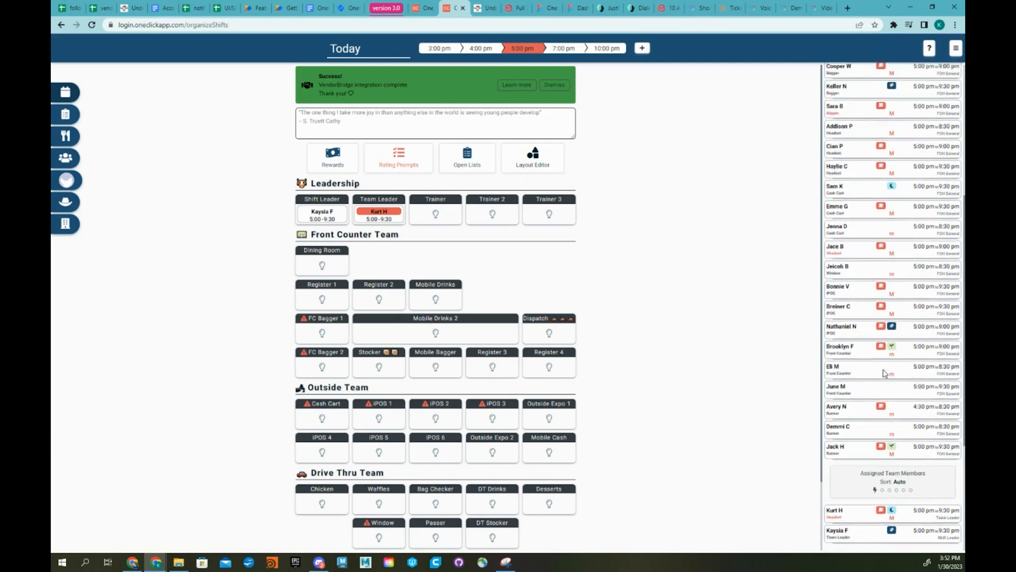
left_click(565, 49)
scroll(922, 373, "down", 5)
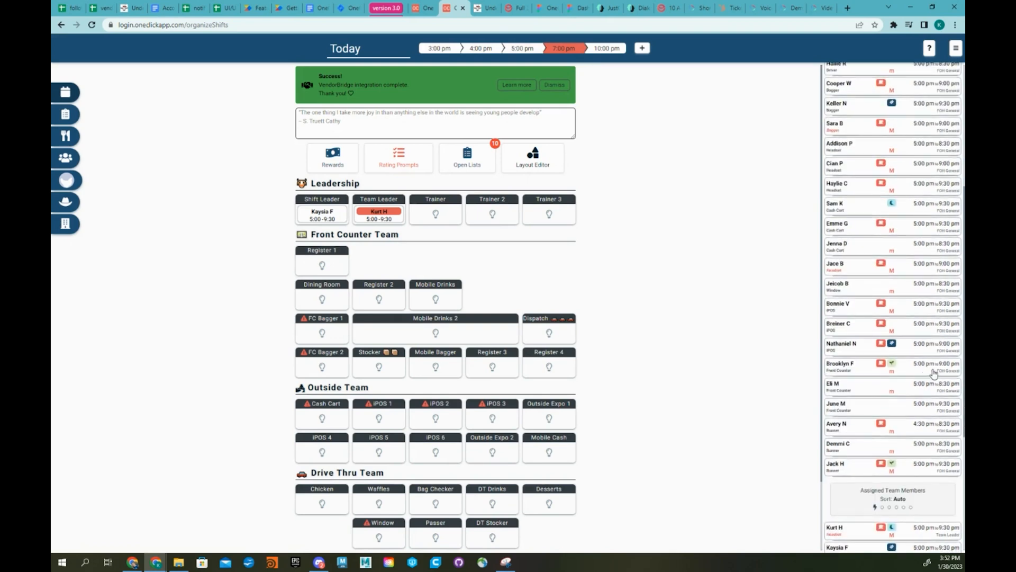
scroll(933, 373, "up", 4)
left_click(599, 46)
left_click(521, 48)
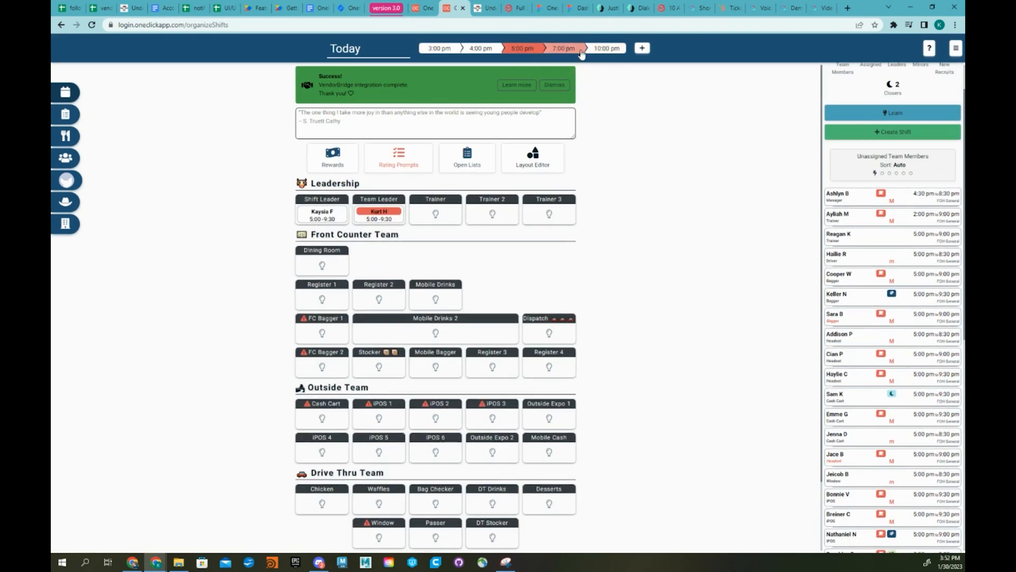
left_click(566, 49)
scroll(889, 318, "up", 1)
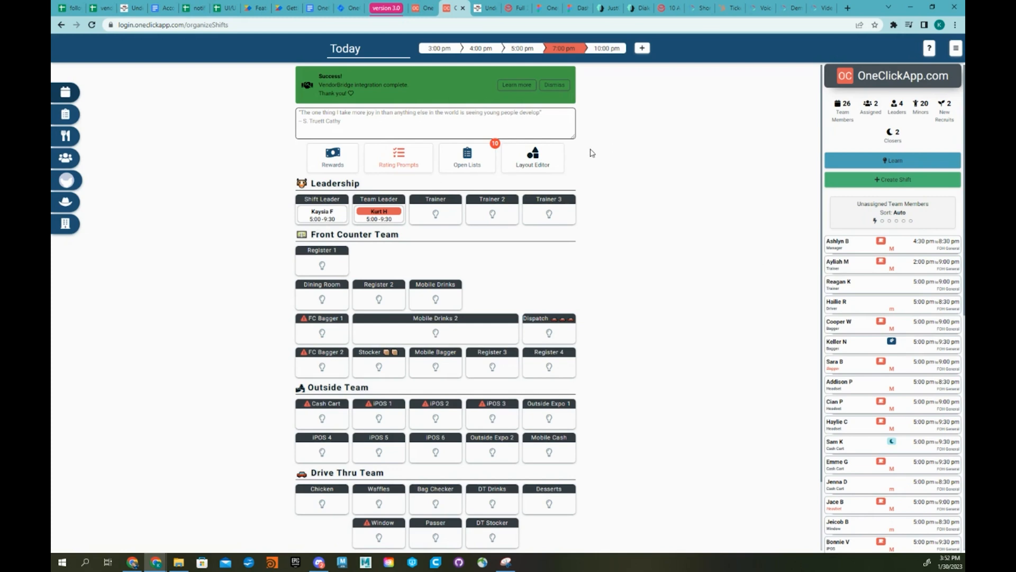
- Enter trial text in the message box above the 7:00 pm layout and clear it again
left_click(558, 127)
type("lkasdhvgfklsdhg")
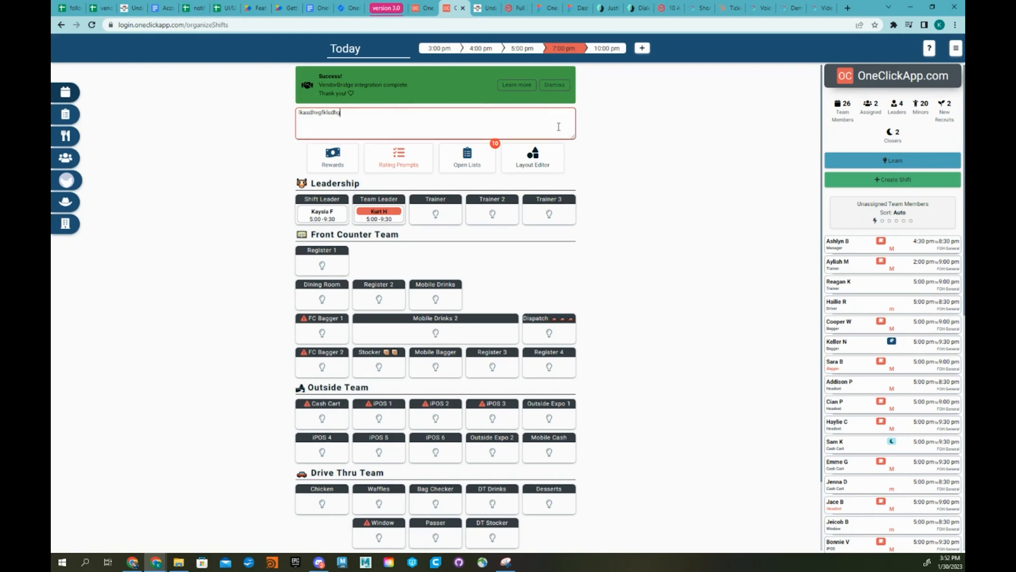
left_click_drag(365, 115, 254, 120)
key("BackSpace")
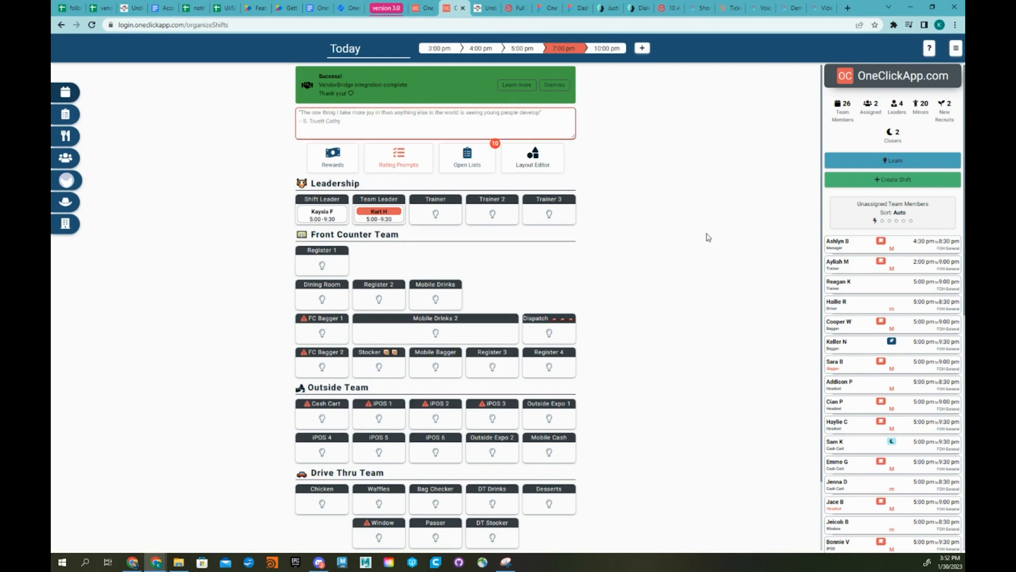
- Switch the schedule to Tue, Jan 31 and look through the unassigned team members list
left_click(731, 233)
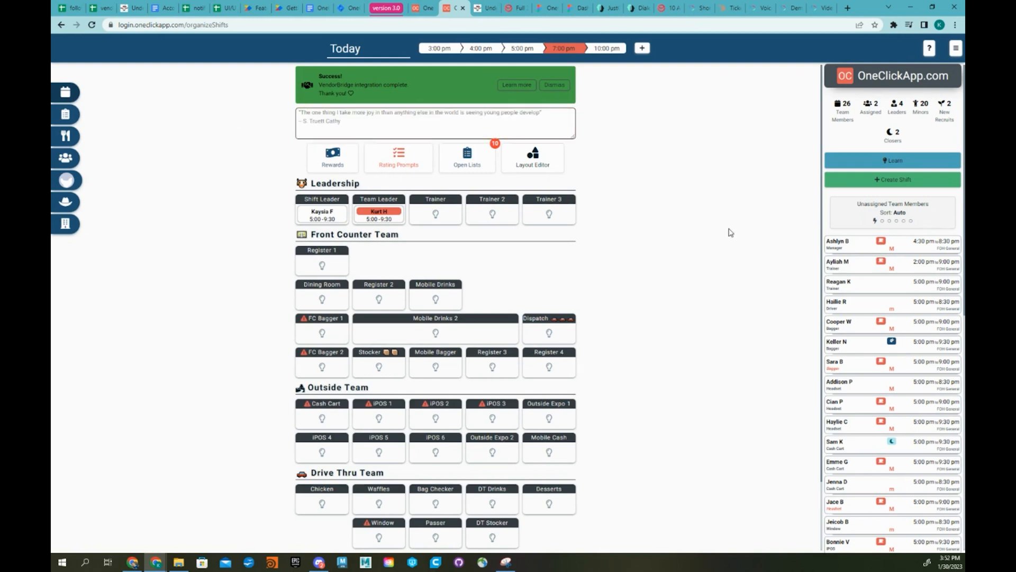
left_click(356, 53)
left_click(373, 187)
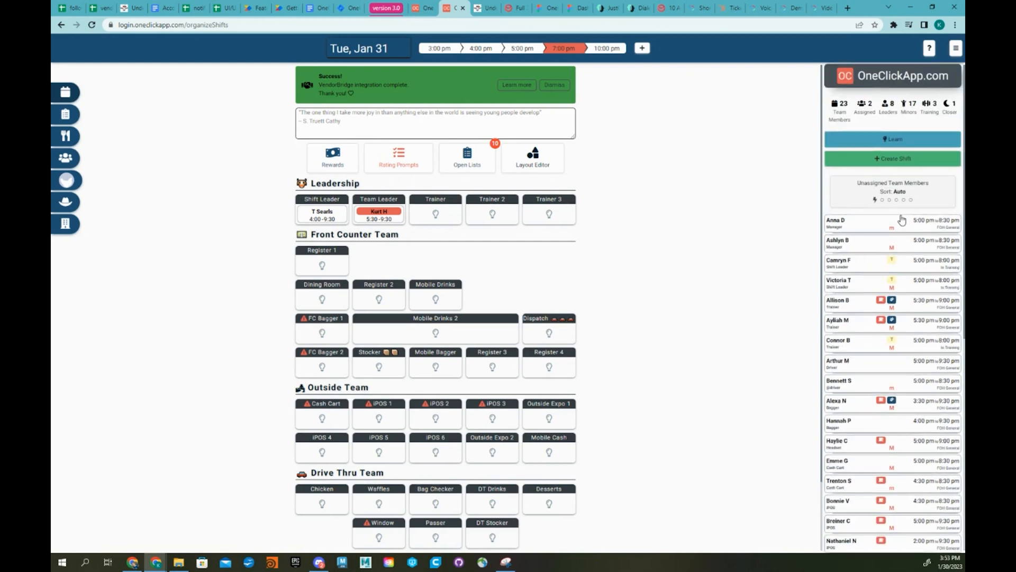
scroll(920, 275, "down", 4)
scroll(914, 404, "up", 2)
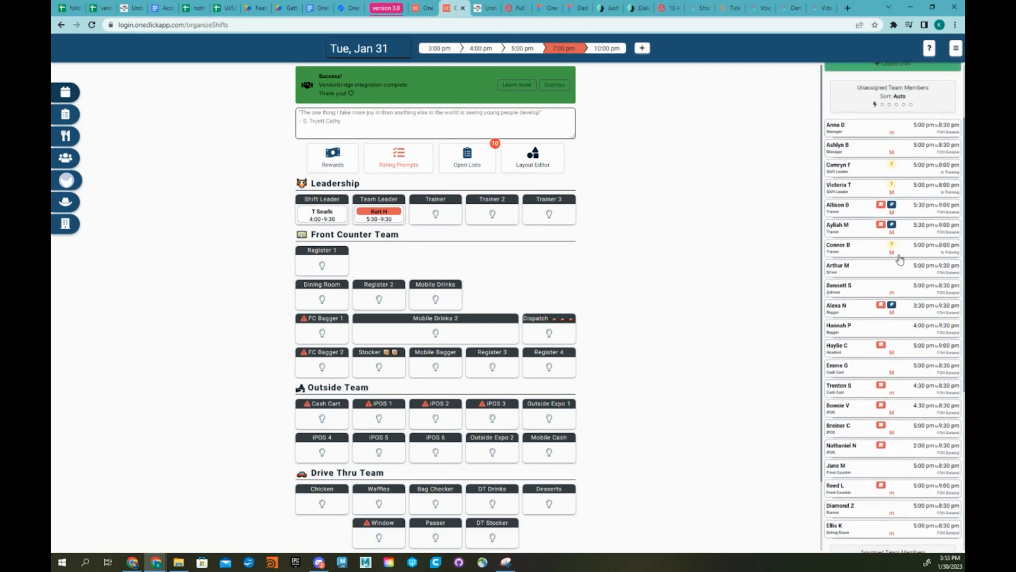
scroll(900, 259, "up", 1)
scroll(900, 259, "up", 3)
- Remove the Trainer permission in the profile of the 5:00–8:00 pm trainer and return to the shift schedule
left_click(859, 346)
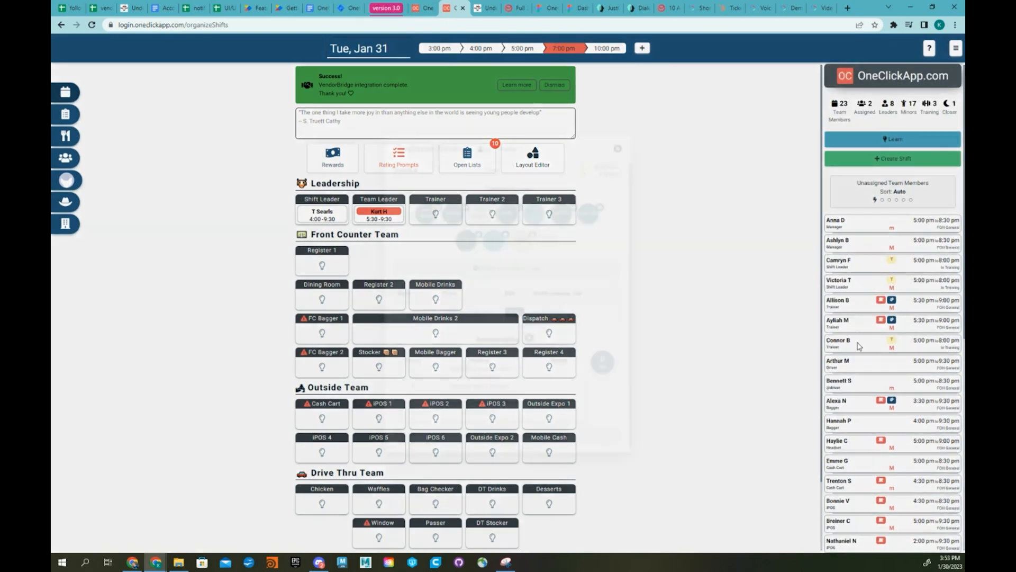
left_click(504, 129)
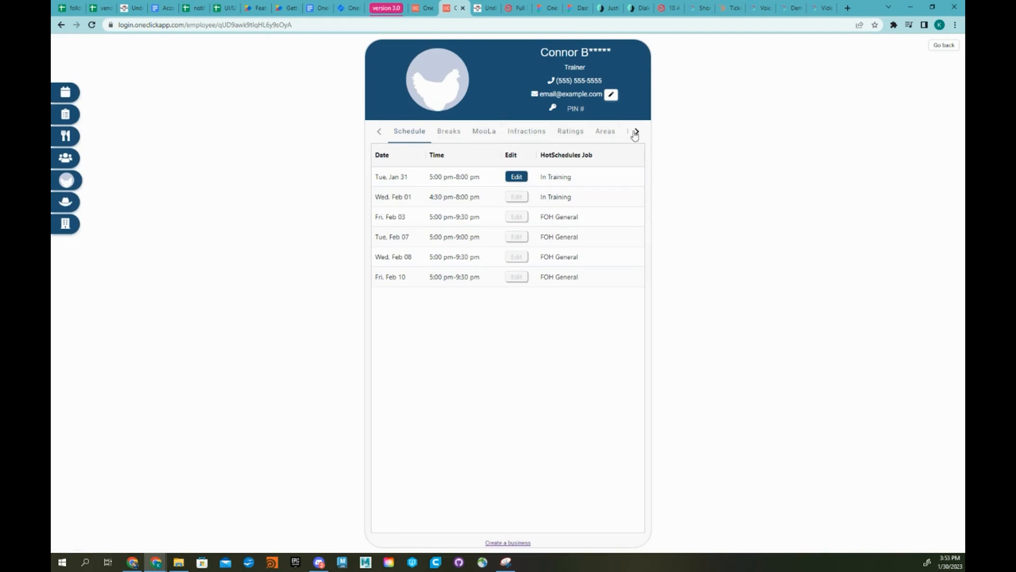
left_click(608, 134)
left_click(562, 133)
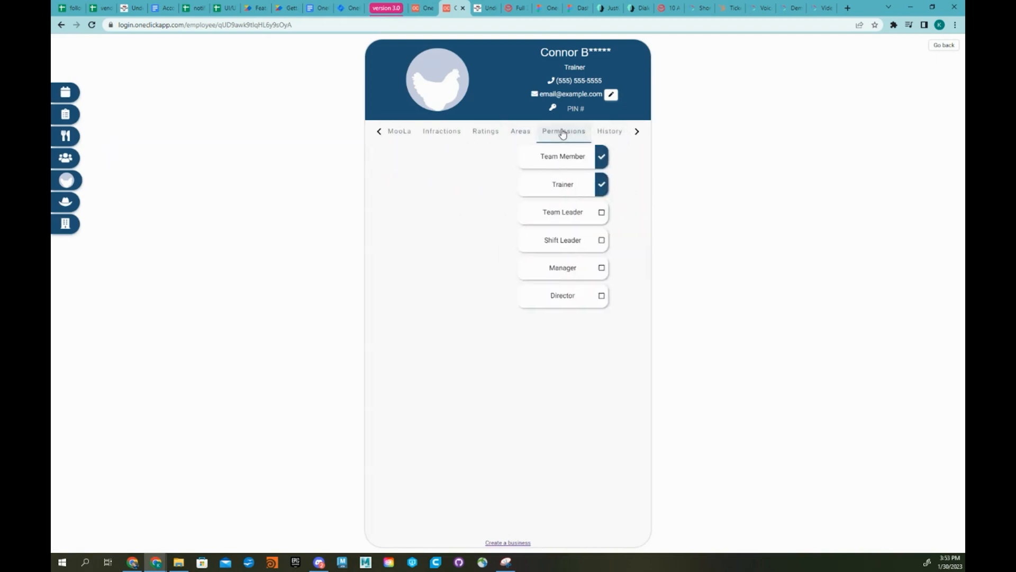
left_click(546, 184)
left_click(60, 97)
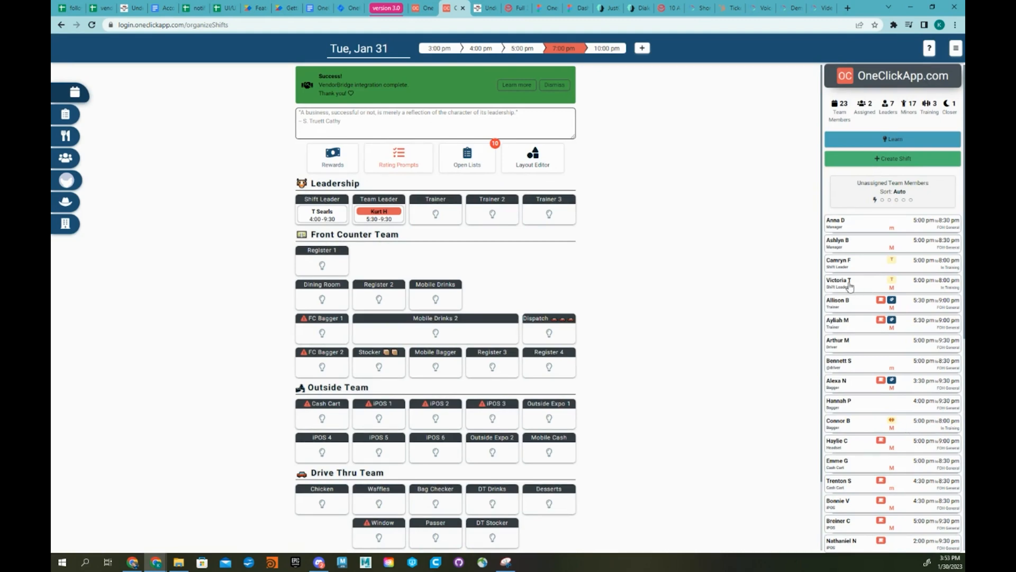
- Grant the Trainer permission again to the 5:00–8:00 pm bagger marked In Training and return to the shift schedule
left_click(903, 427)
left_click(502, 127)
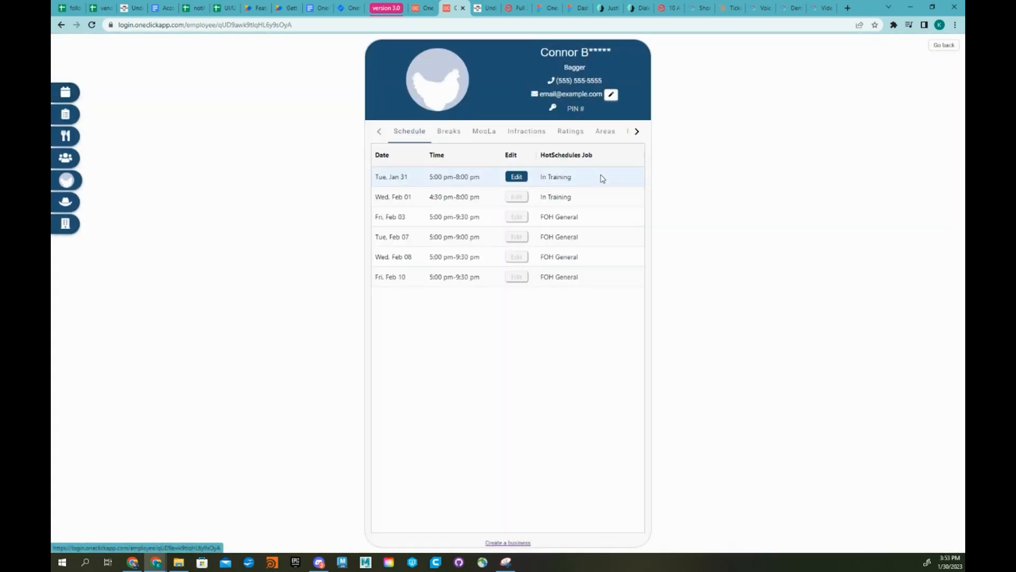
left_click(595, 134)
left_click(561, 132)
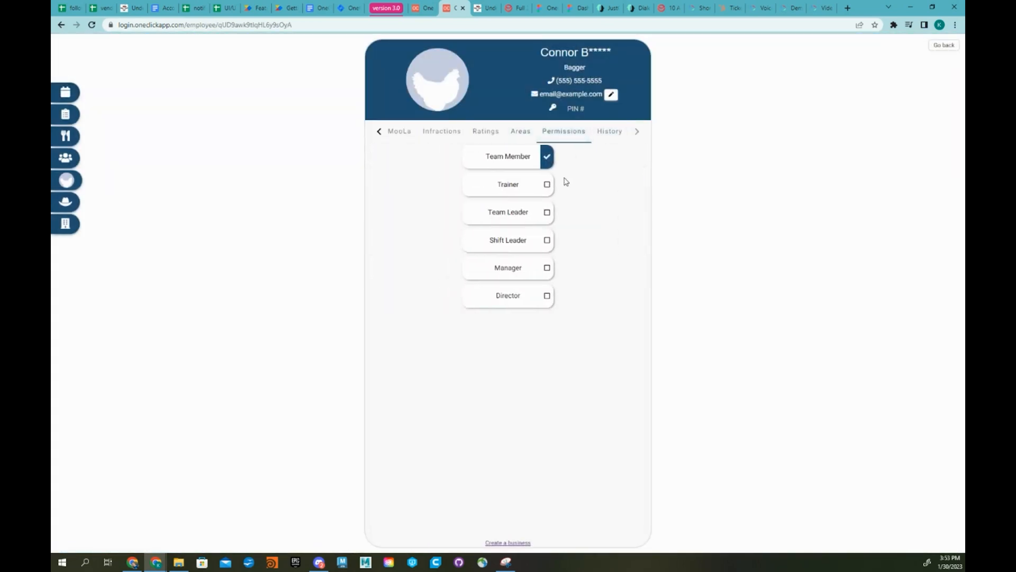
left_click(547, 184)
left_click(66, 92)
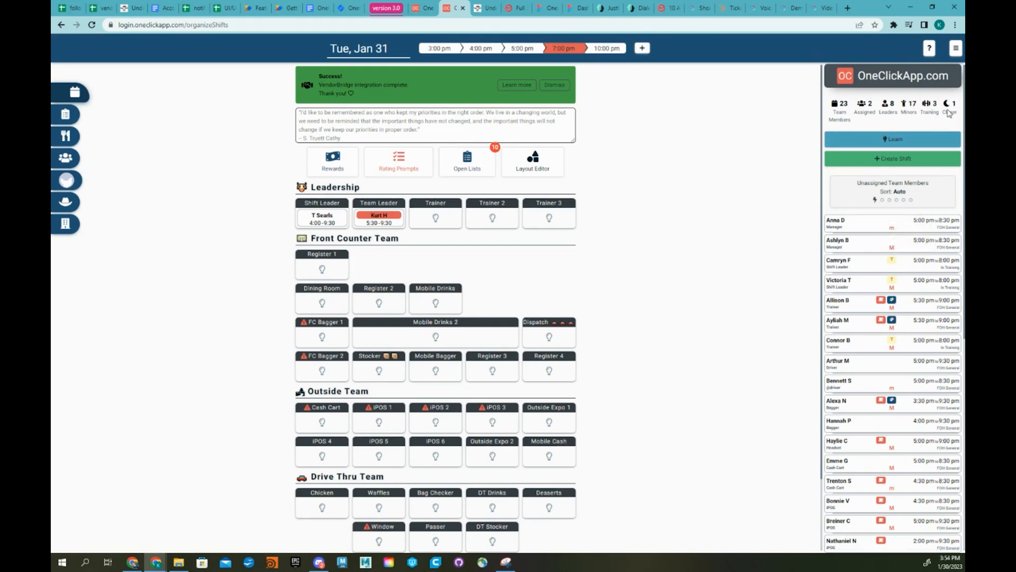
- Switch the schedule back to Today and auto schedule the team members in the 7:00 pm layout
left_click(383, 53)
left_click(383, 163)
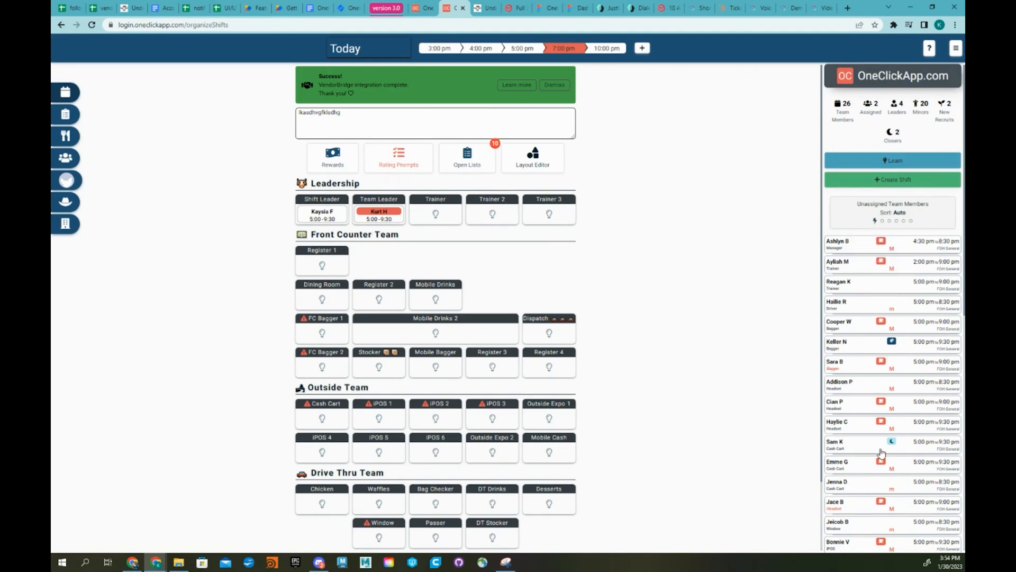
scroll(881, 452, "down", 10)
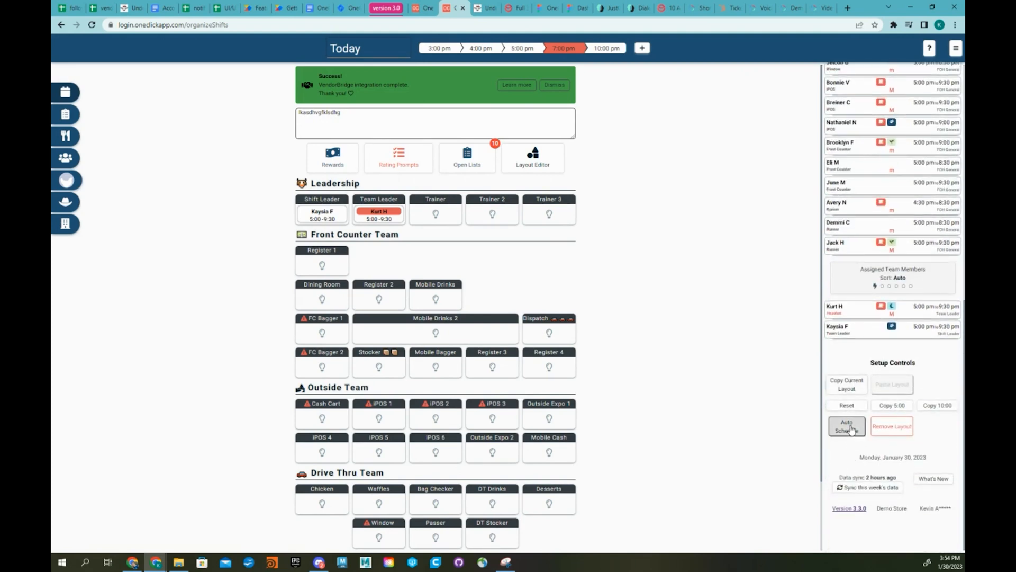
left_click(847, 426)
scroll(905, 218, "up", 5)
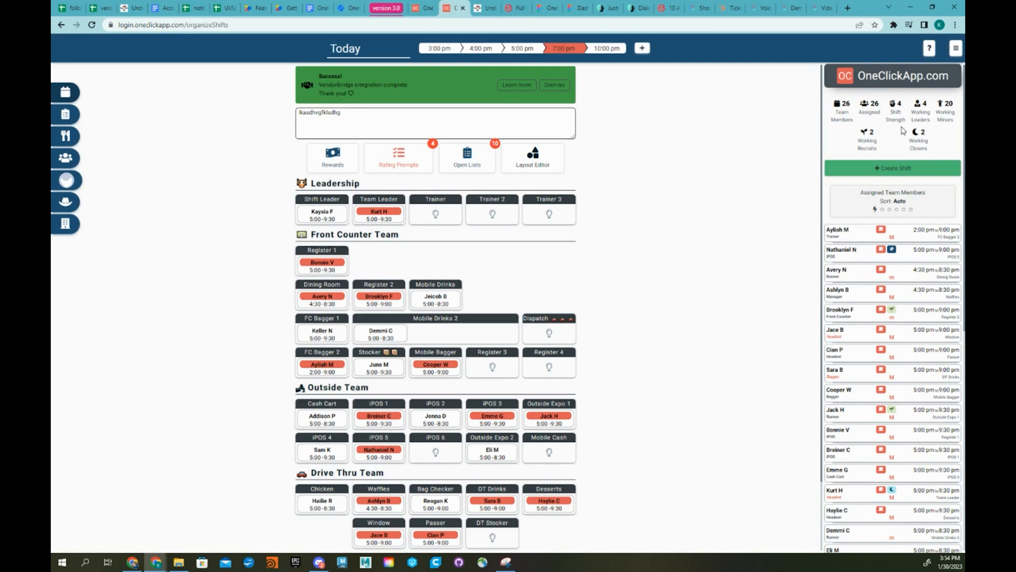
- Unassign several Front Counter team members, including those on Mobile Drinks, Mobile Bagger and Register 2, and reset the 7:00 pm layout
left_click_drag(441, 302, 552, 277)
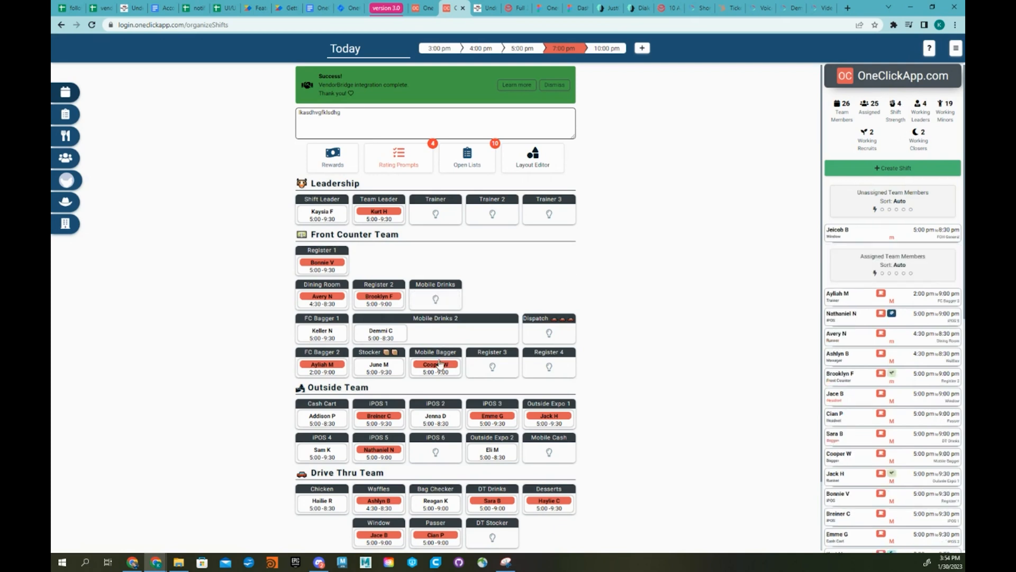
left_click_drag(439, 363, 512, 282)
left_click_drag(370, 302, 415, 269)
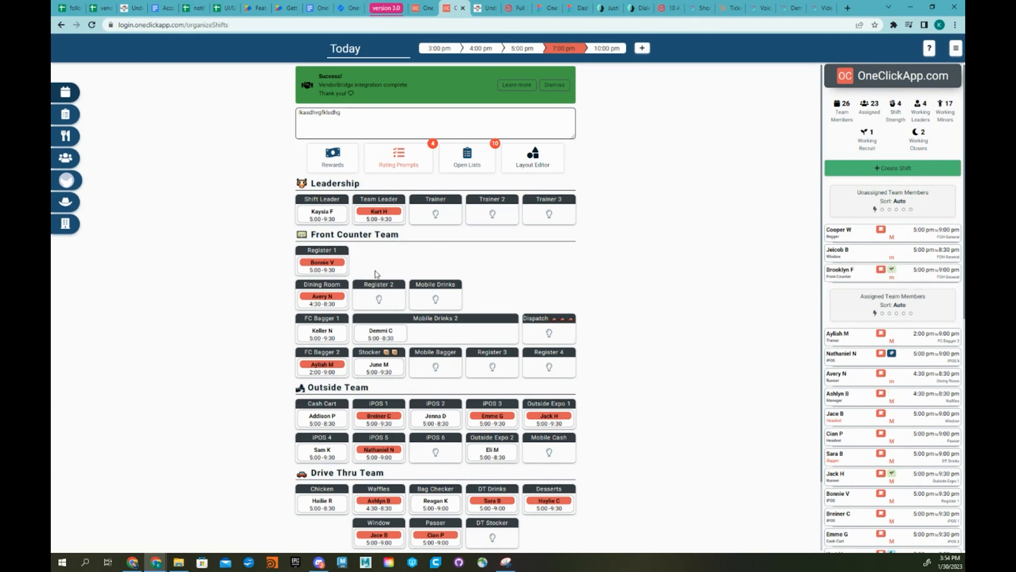
left_click_drag(332, 269, 449, 246)
scroll(864, 434, "down", 9)
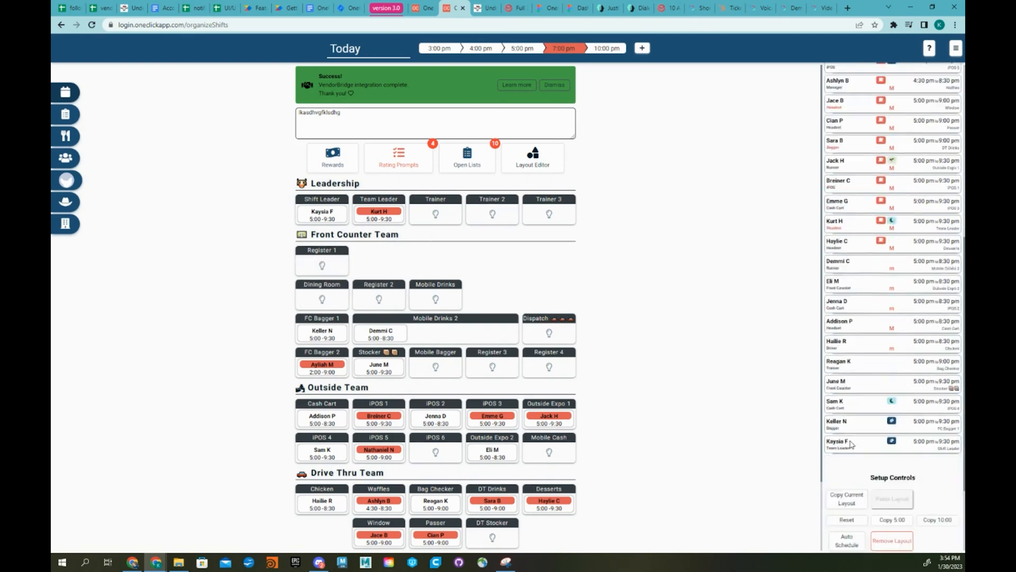
left_click(859, 403)
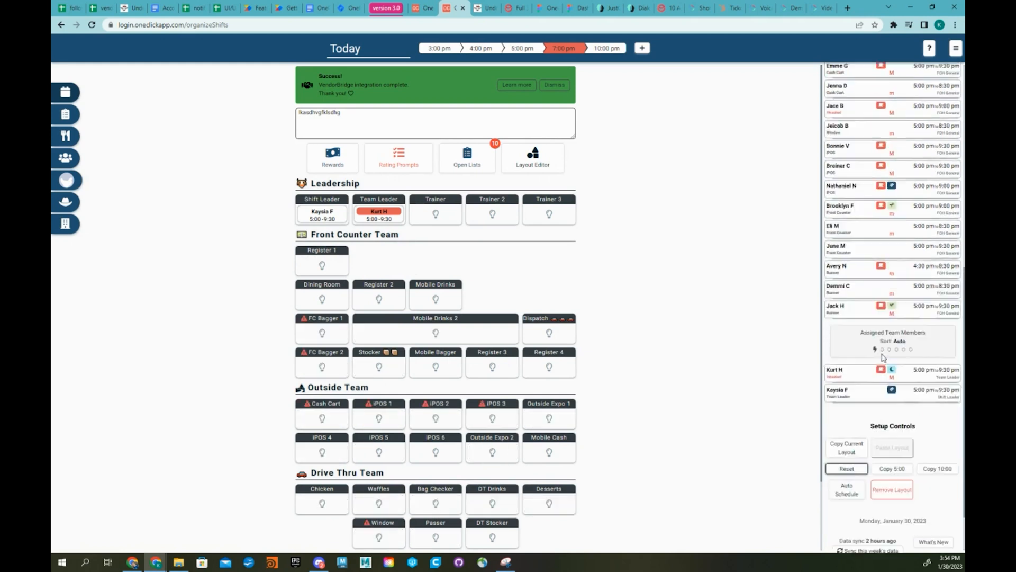
- Assign the 4:30–8:30 pm manager to Register 3, move them to Stocker and unassign them from the layout
left_click_drag(871, 248, 489, 362)
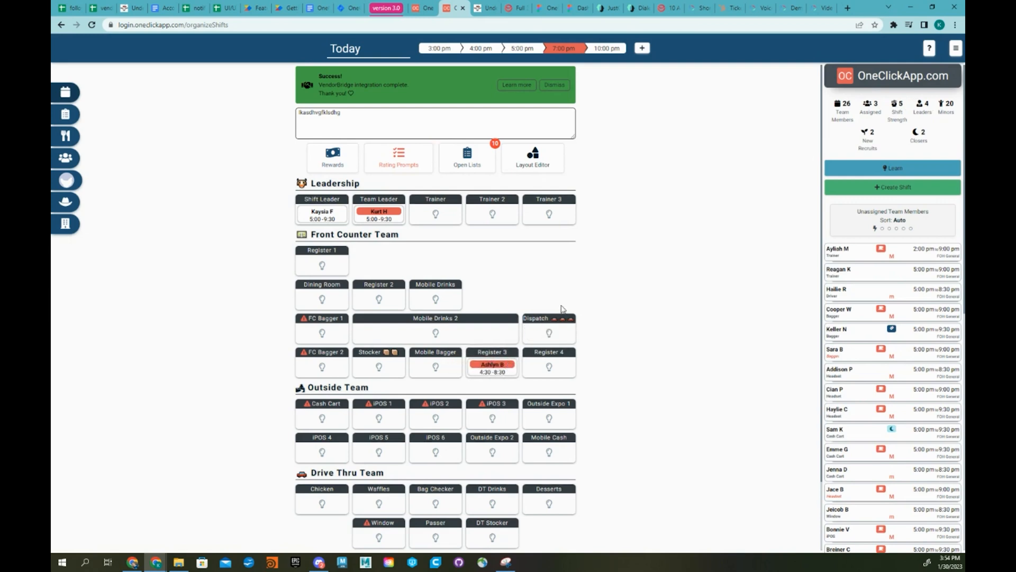
left_click(497, 371)
left_click_drag(499, 369, 439, 367)
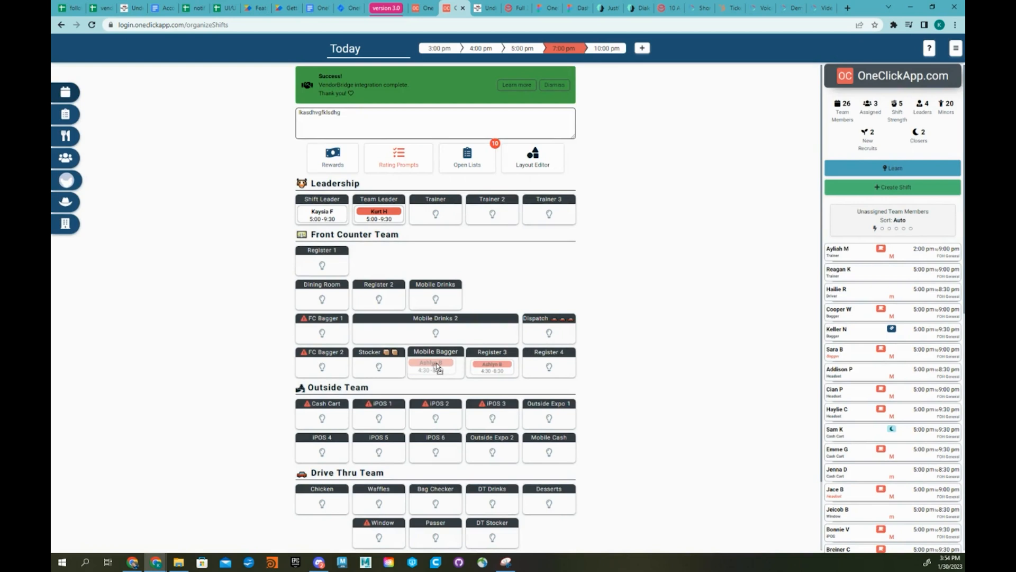
left_click_drag(437, 366, 379, 372)
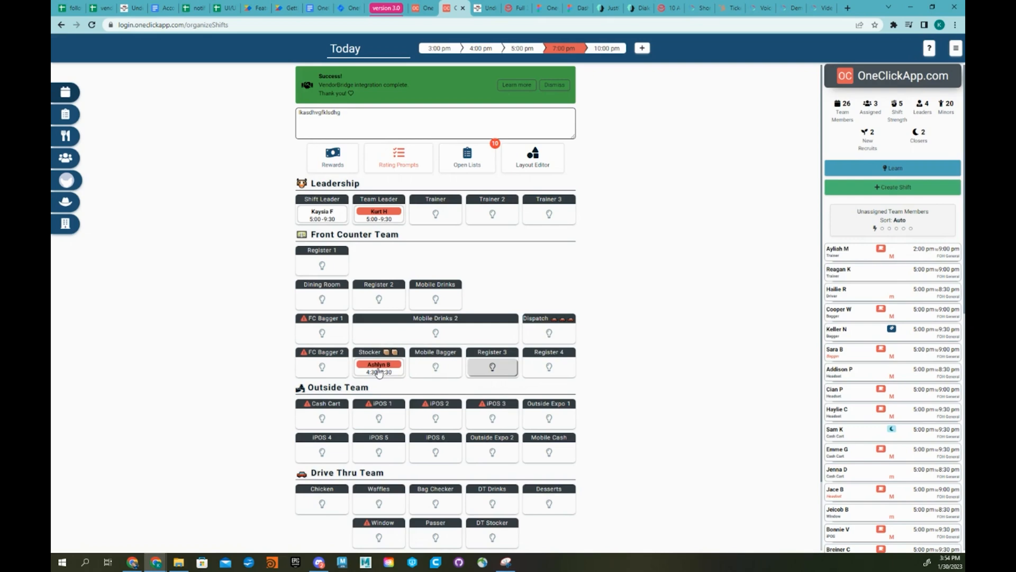
left_click(868, 269)
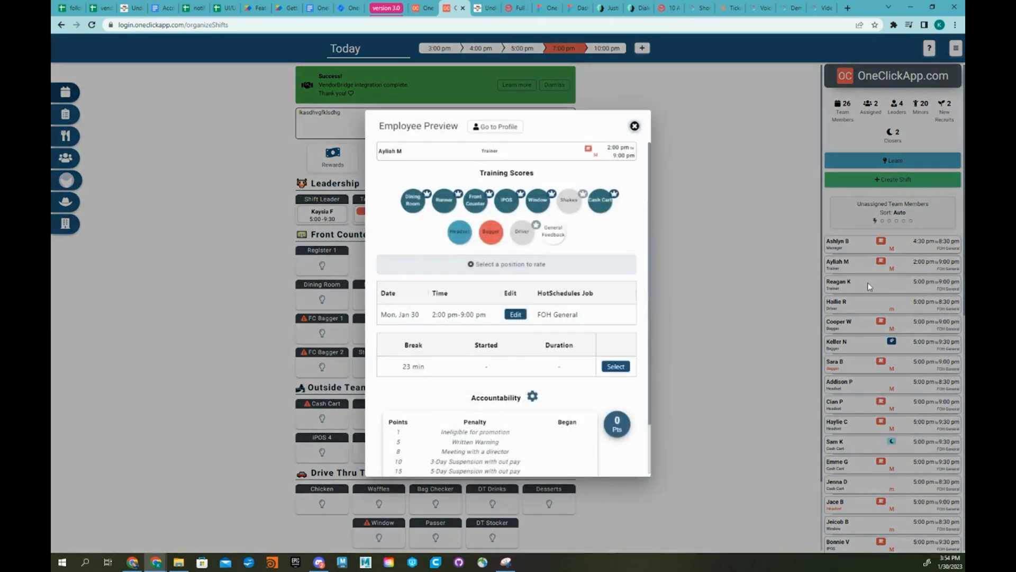
left_click(868, 281)
- Assign the 5:00–9:00 pm trainer to FC Bagger 2 and the 5:00–8:30 pm driver to Dining Room
left_click_drag(863, 284, 339, 368)
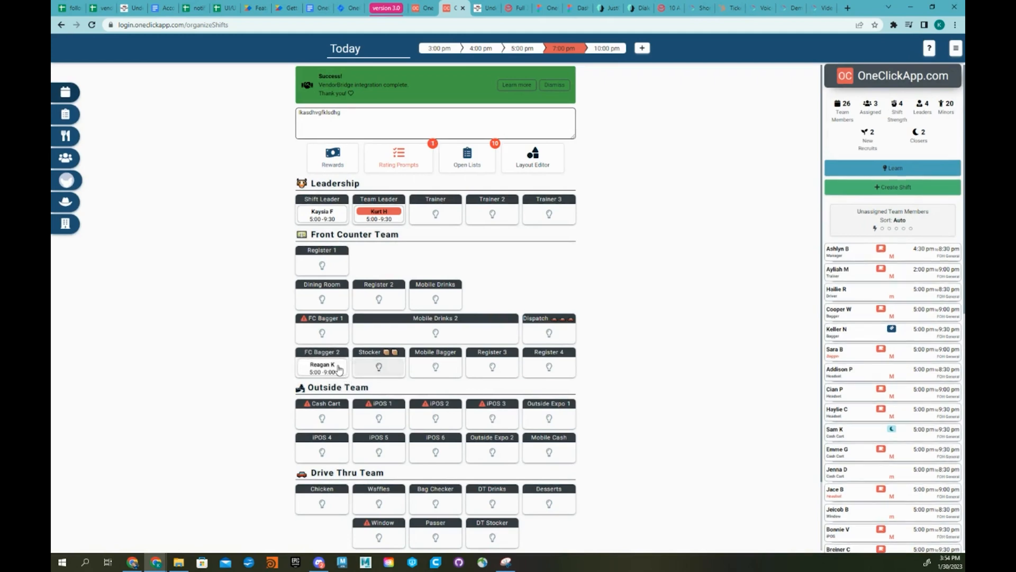
left_click(339, 369)
left_click(873, 289)
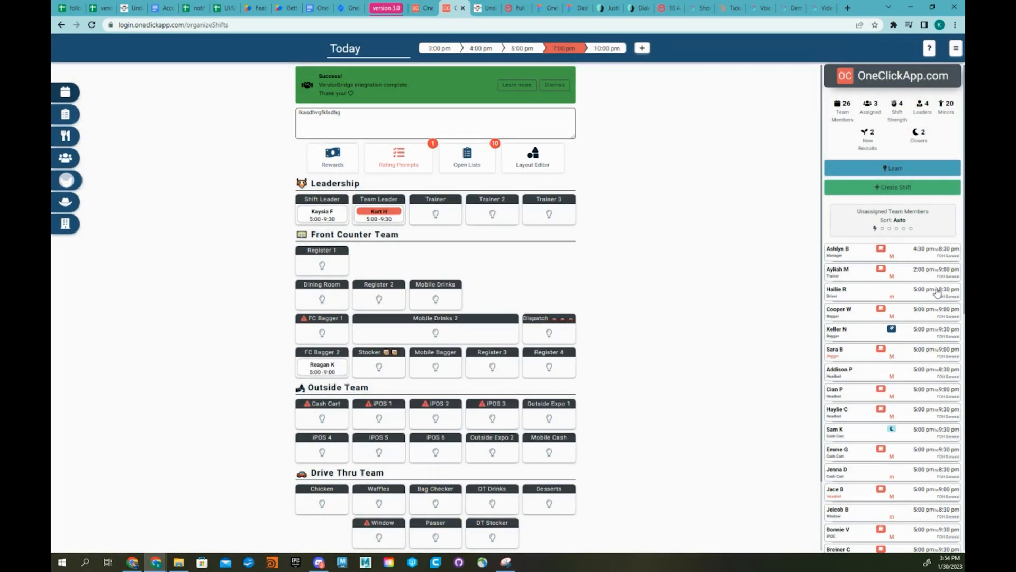
left_click(866, 294)
left_click(680, 308)
left_click_drag(868, 290, 340, 289)
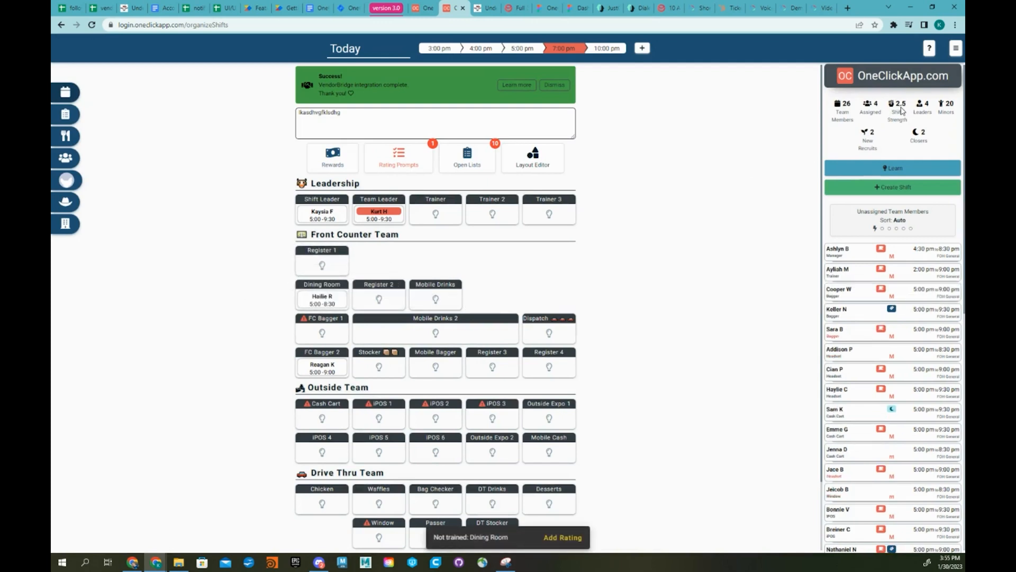
- Unassign the FC Bagger 2 team member and add the 2:00–9:00 pm trainer to Dining Room
left_click_drag(327, 373, 237, 372)
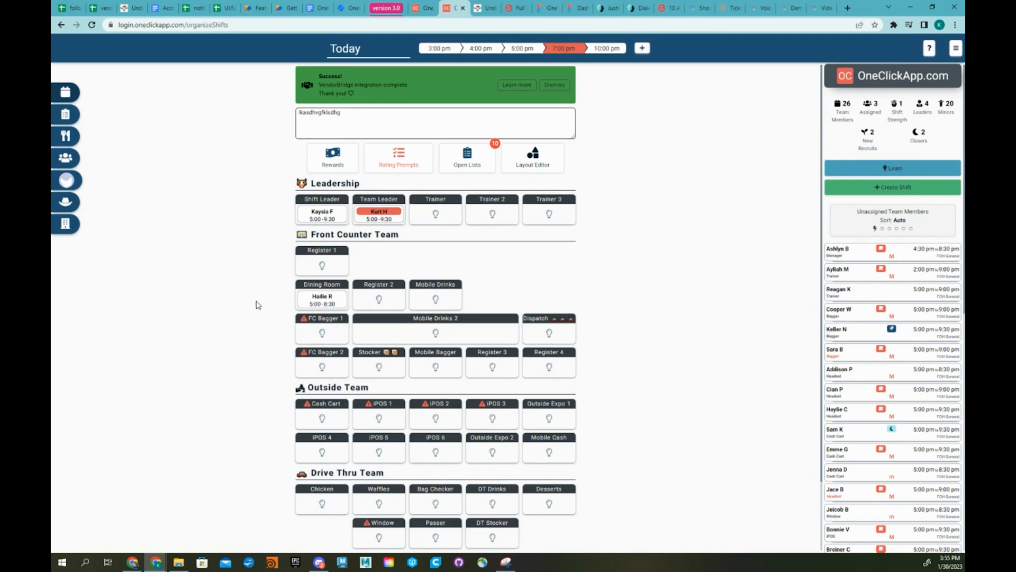
left_click_drag(854, 274, 315, 290)
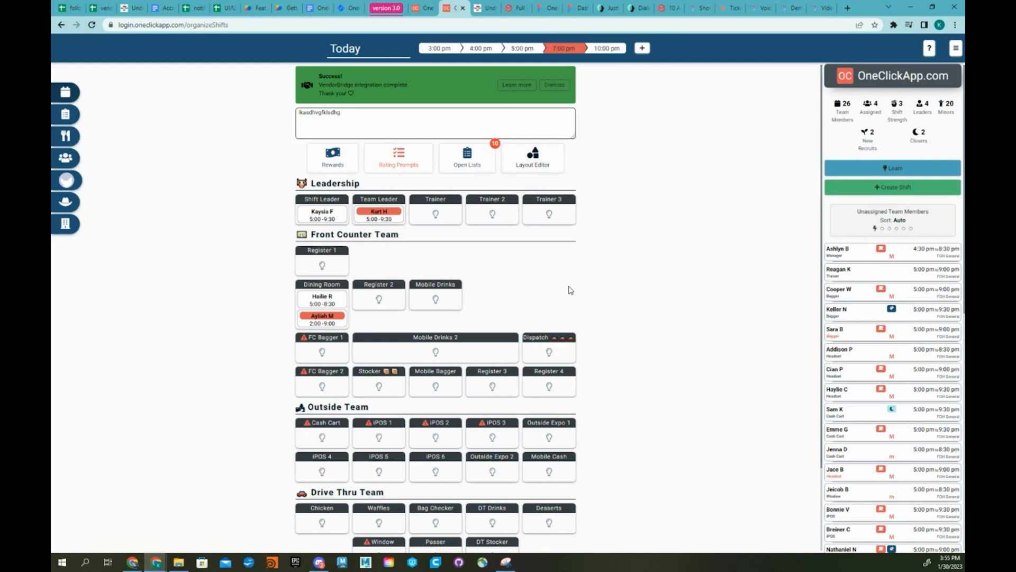
- Open the accountability settings from the Team Leader's preview, examine the infraction and penalty types, and return to the shift schedule
left_click(382, 215)
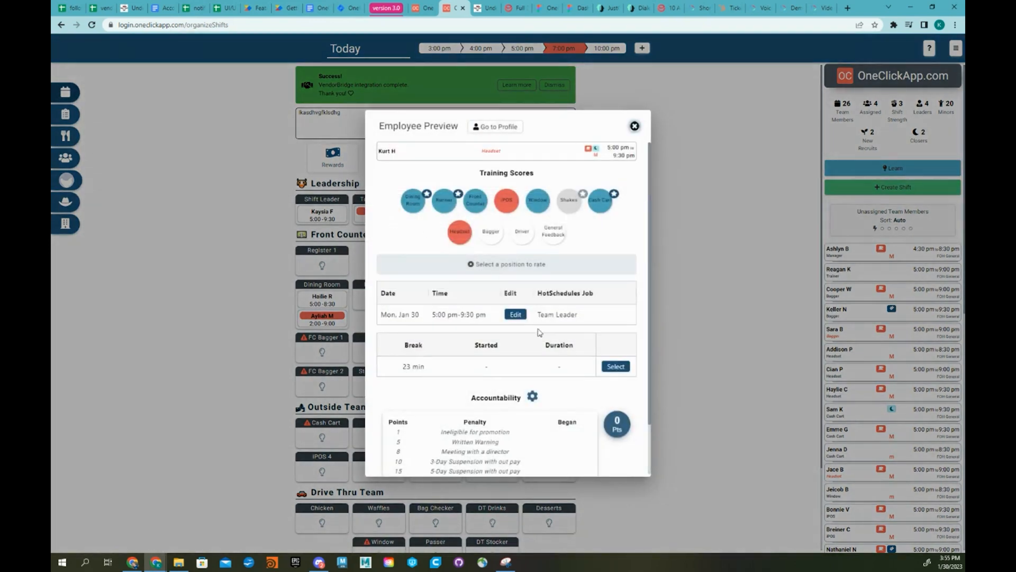
left_click(532, 396)
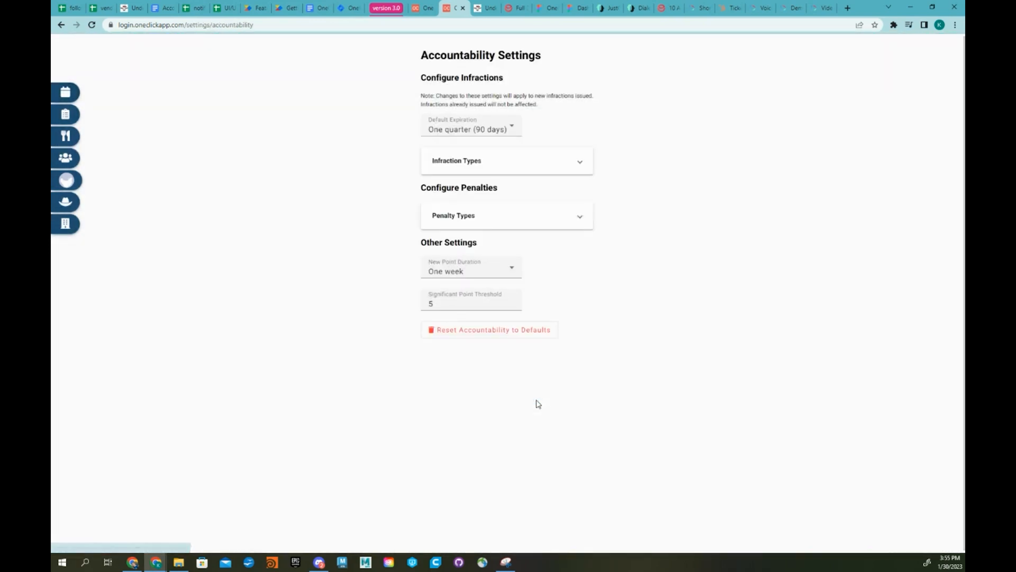
left_click(499, 169)
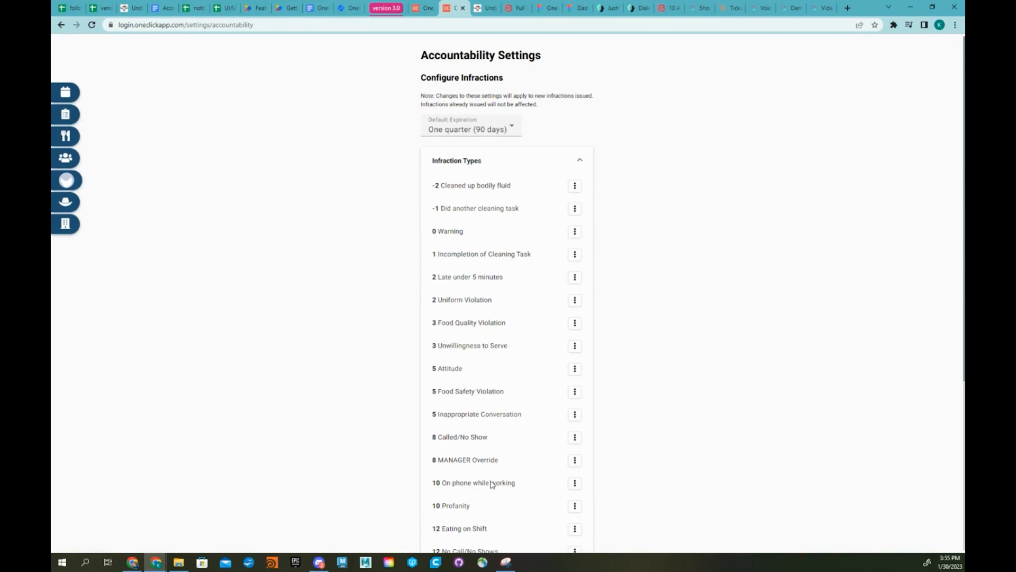
scroll(490, 479, "down", 5)
left_click(529, 411)
scroll(530, 413, "down", 4)
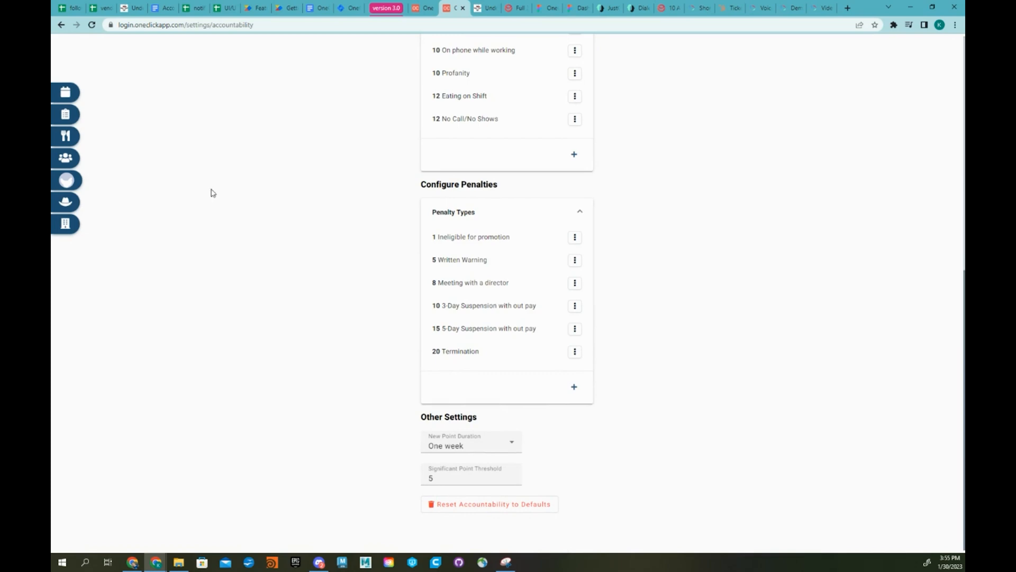
left_click(73, 92)
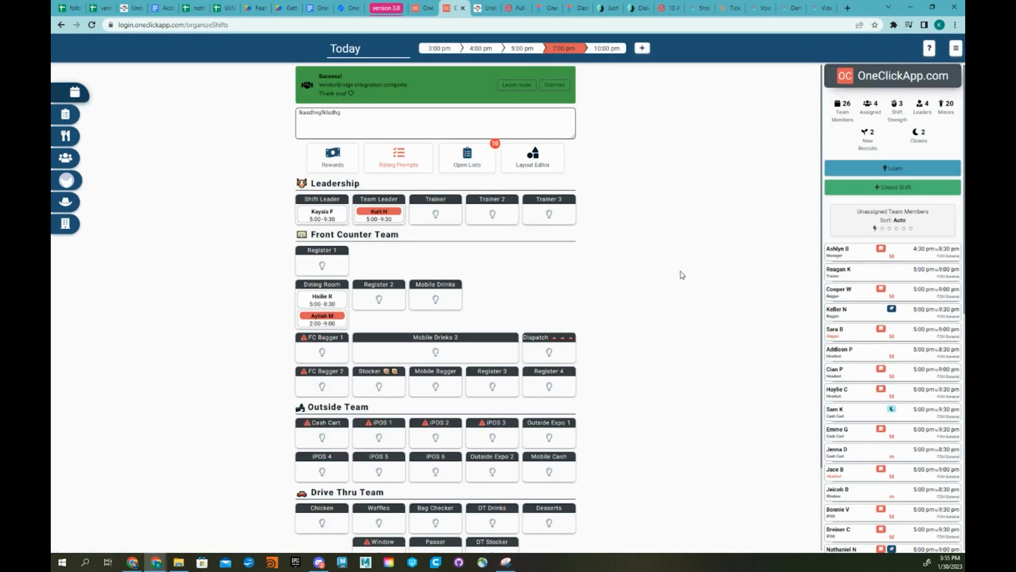